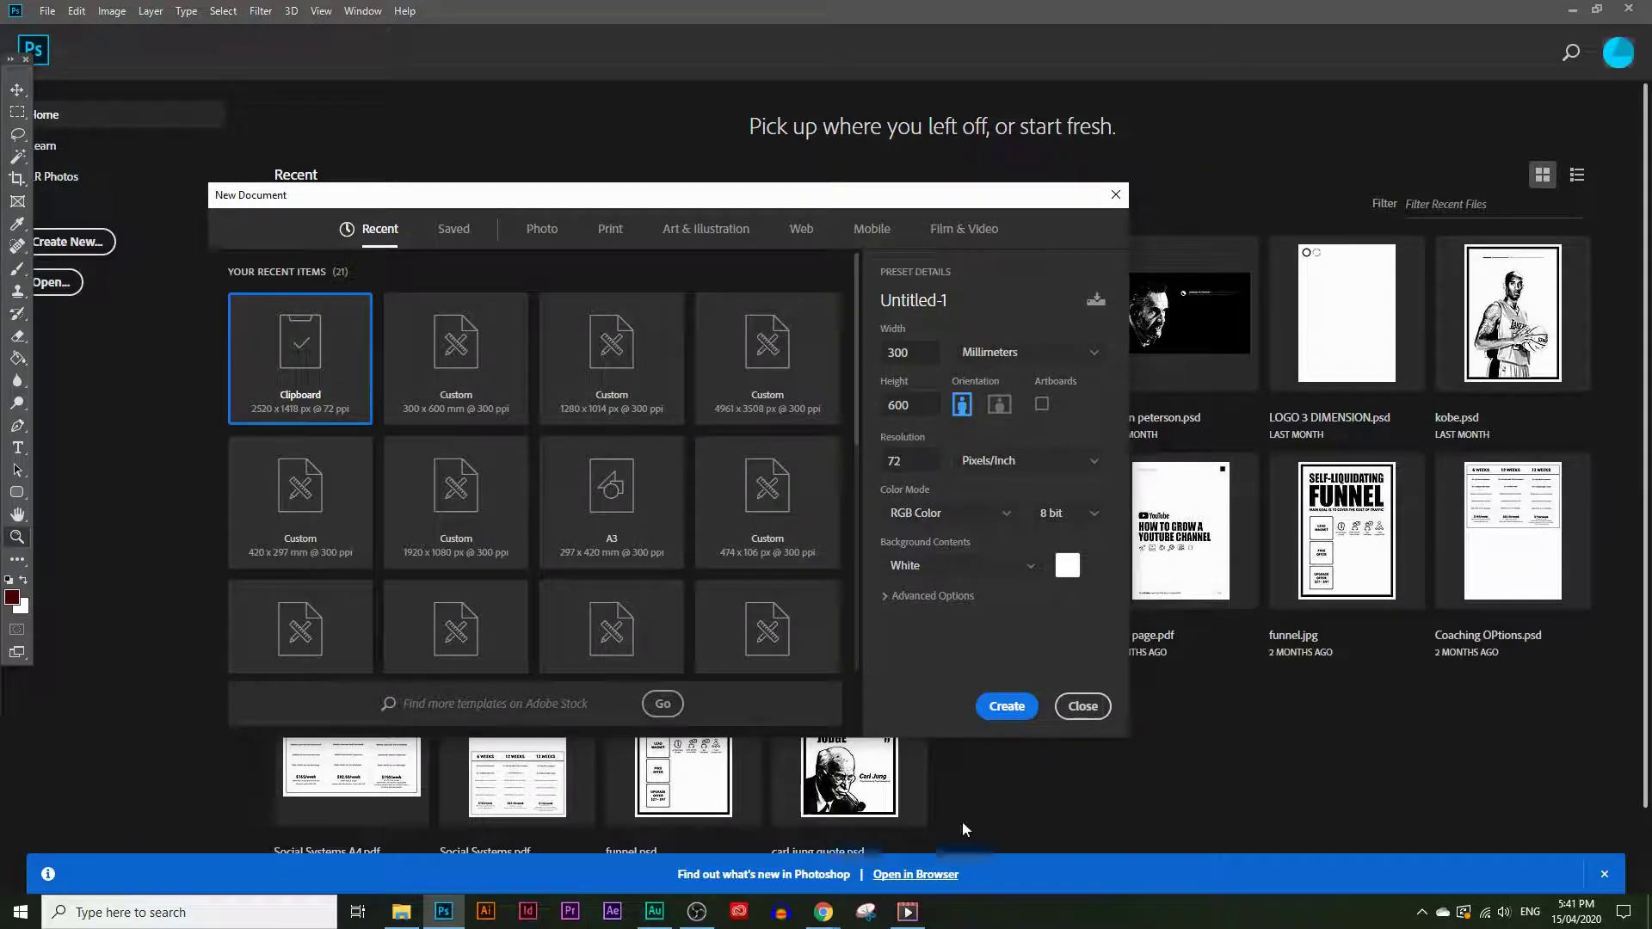
# Step: Switch to Chrome and browse the inspirational quote image results for design references
pyautogui.click(921, 863)
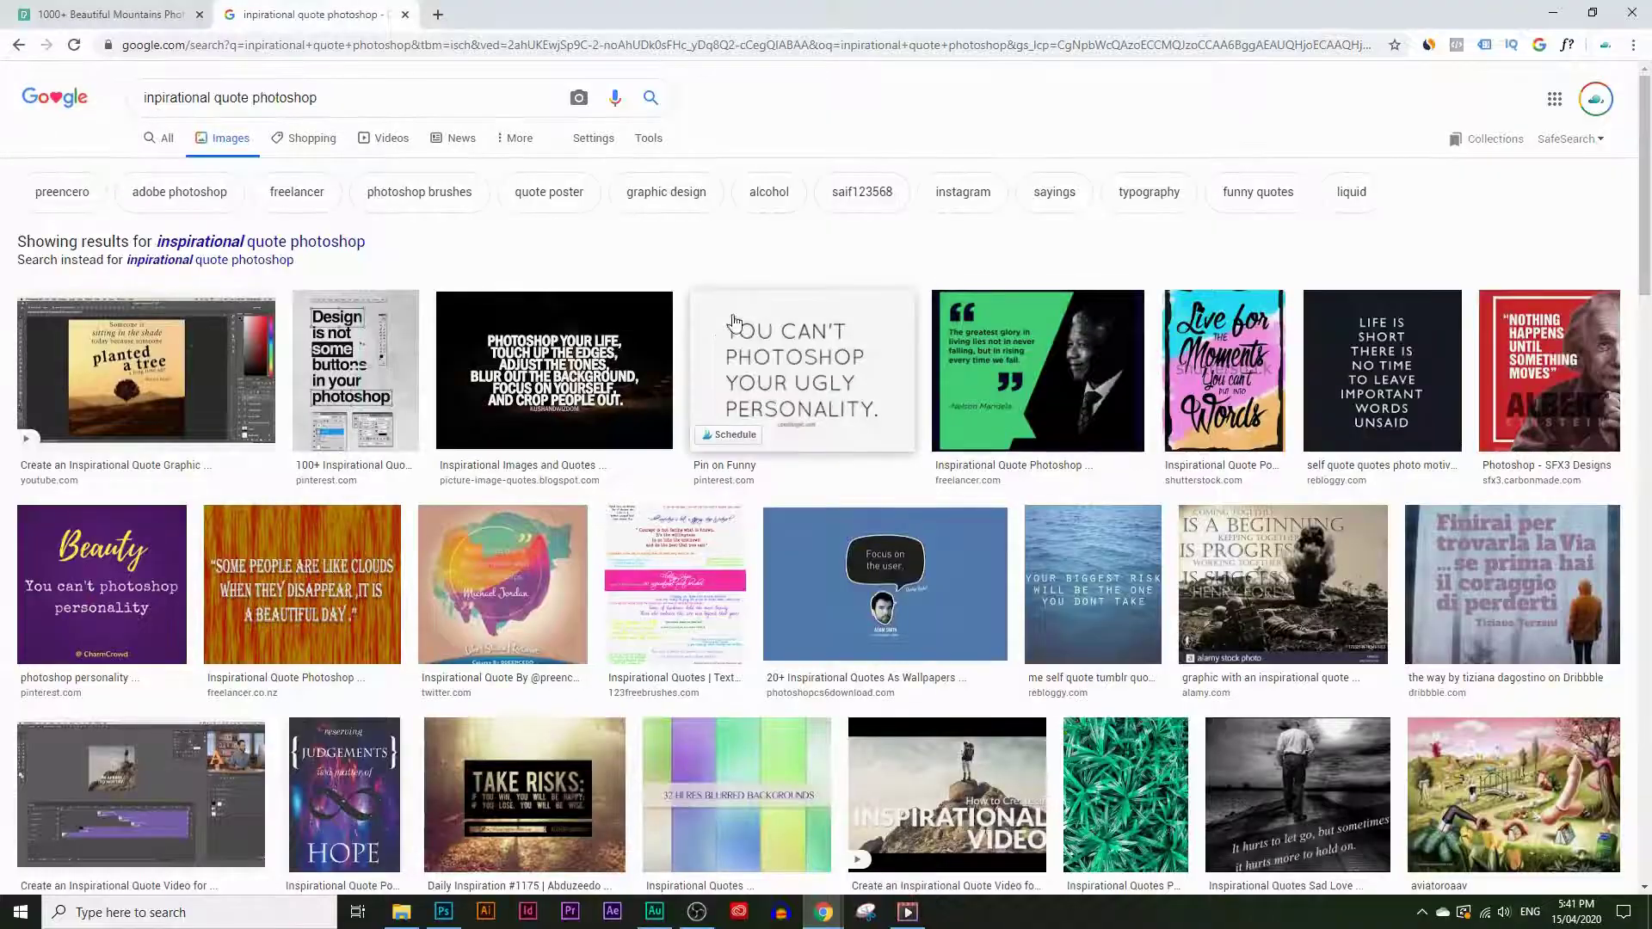
pyautogui.scroll(-3, 645, 398)
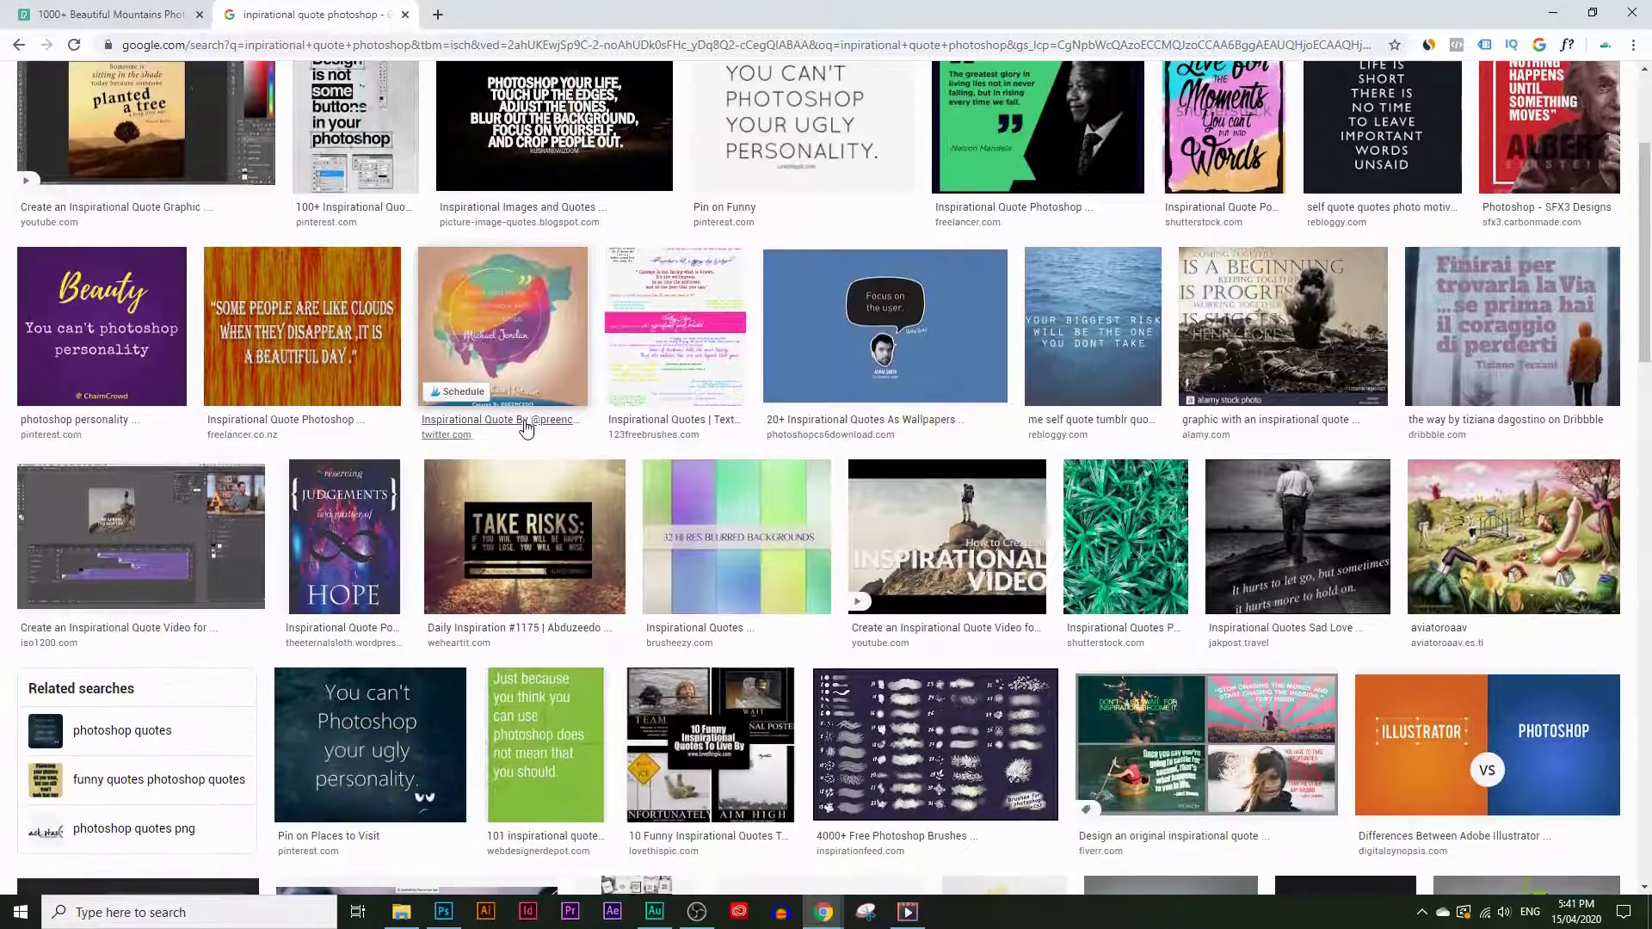
pyautogui.scroll(-3, 740, 516)
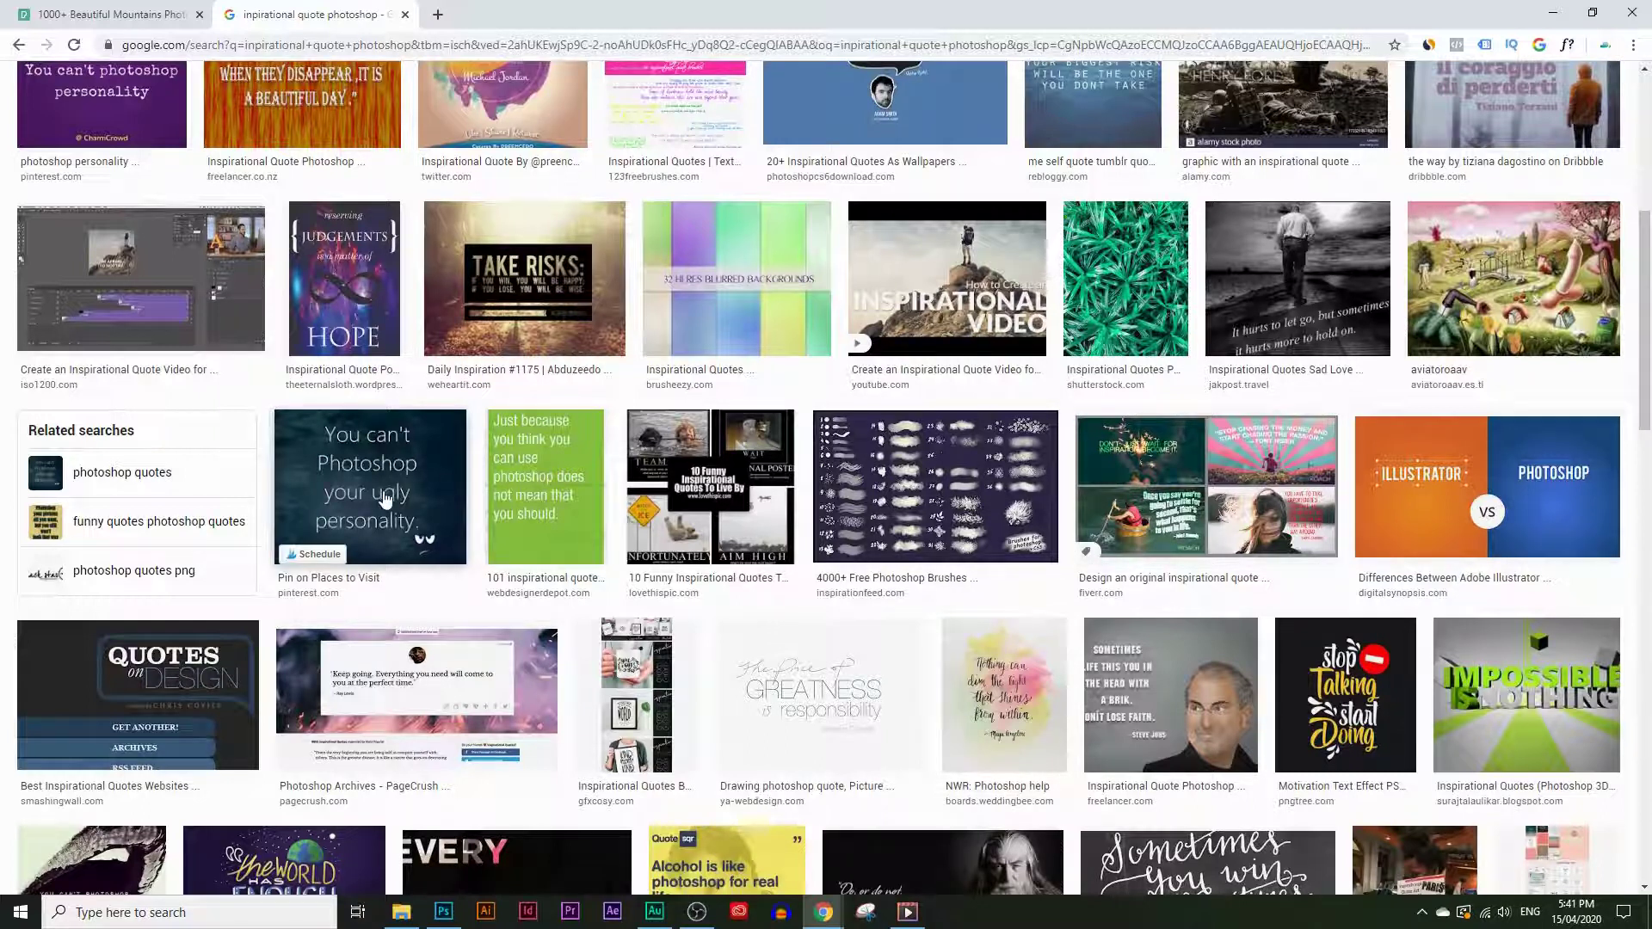
pyautogui.scroll(-3, 622, 575)
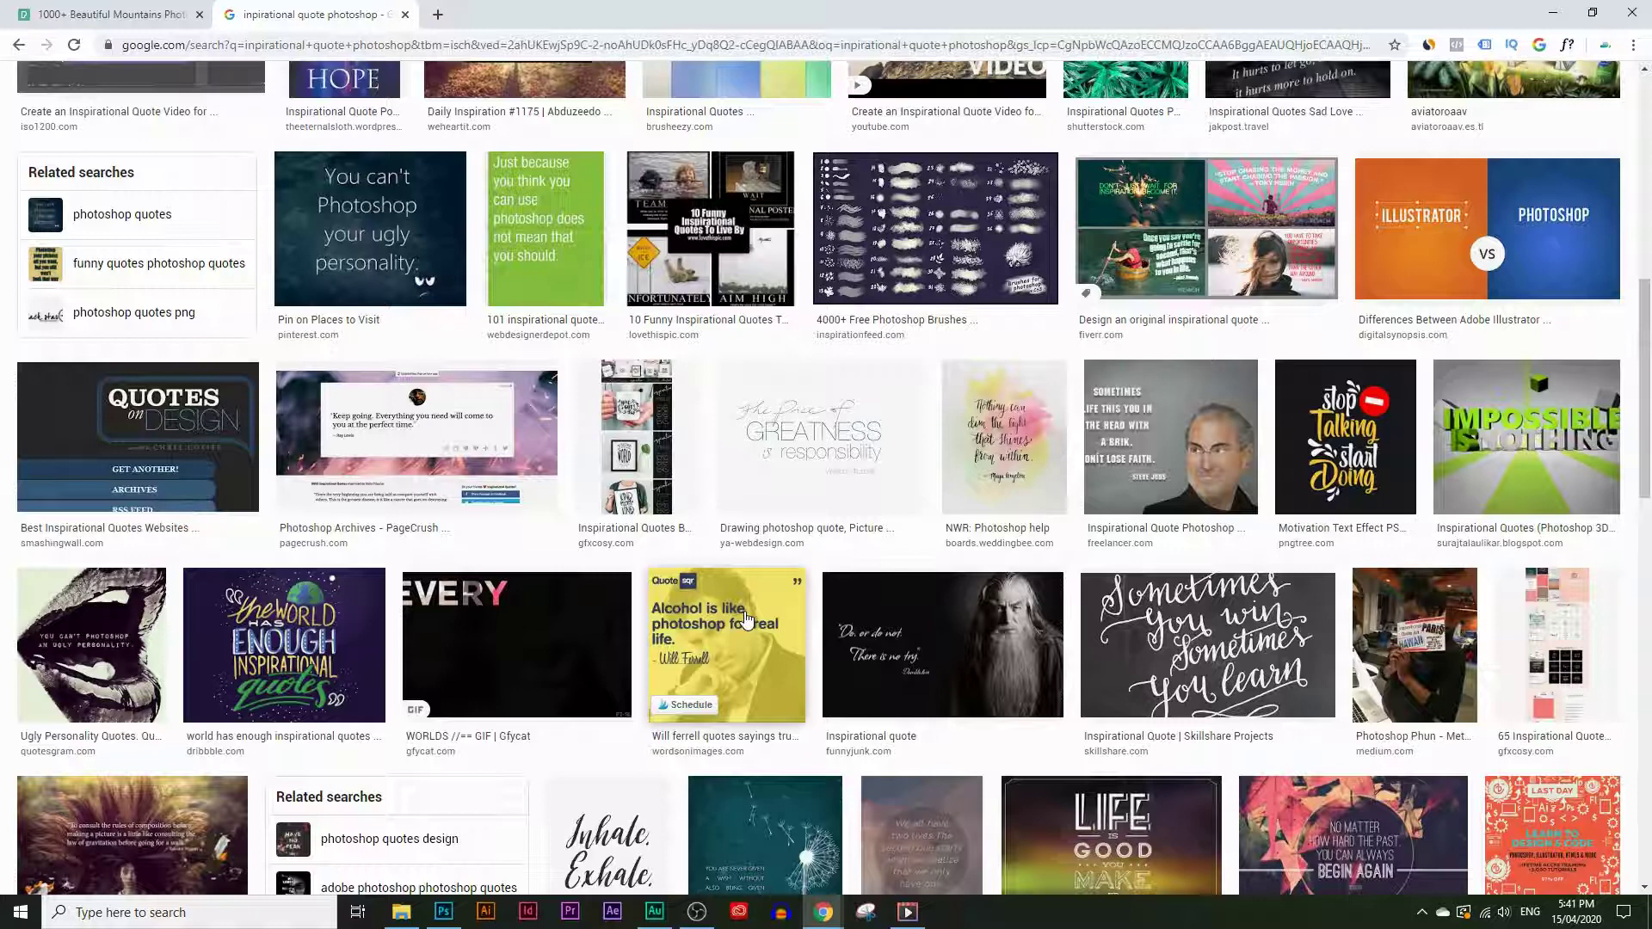
pyautogui.scroll(9, 688, 430)
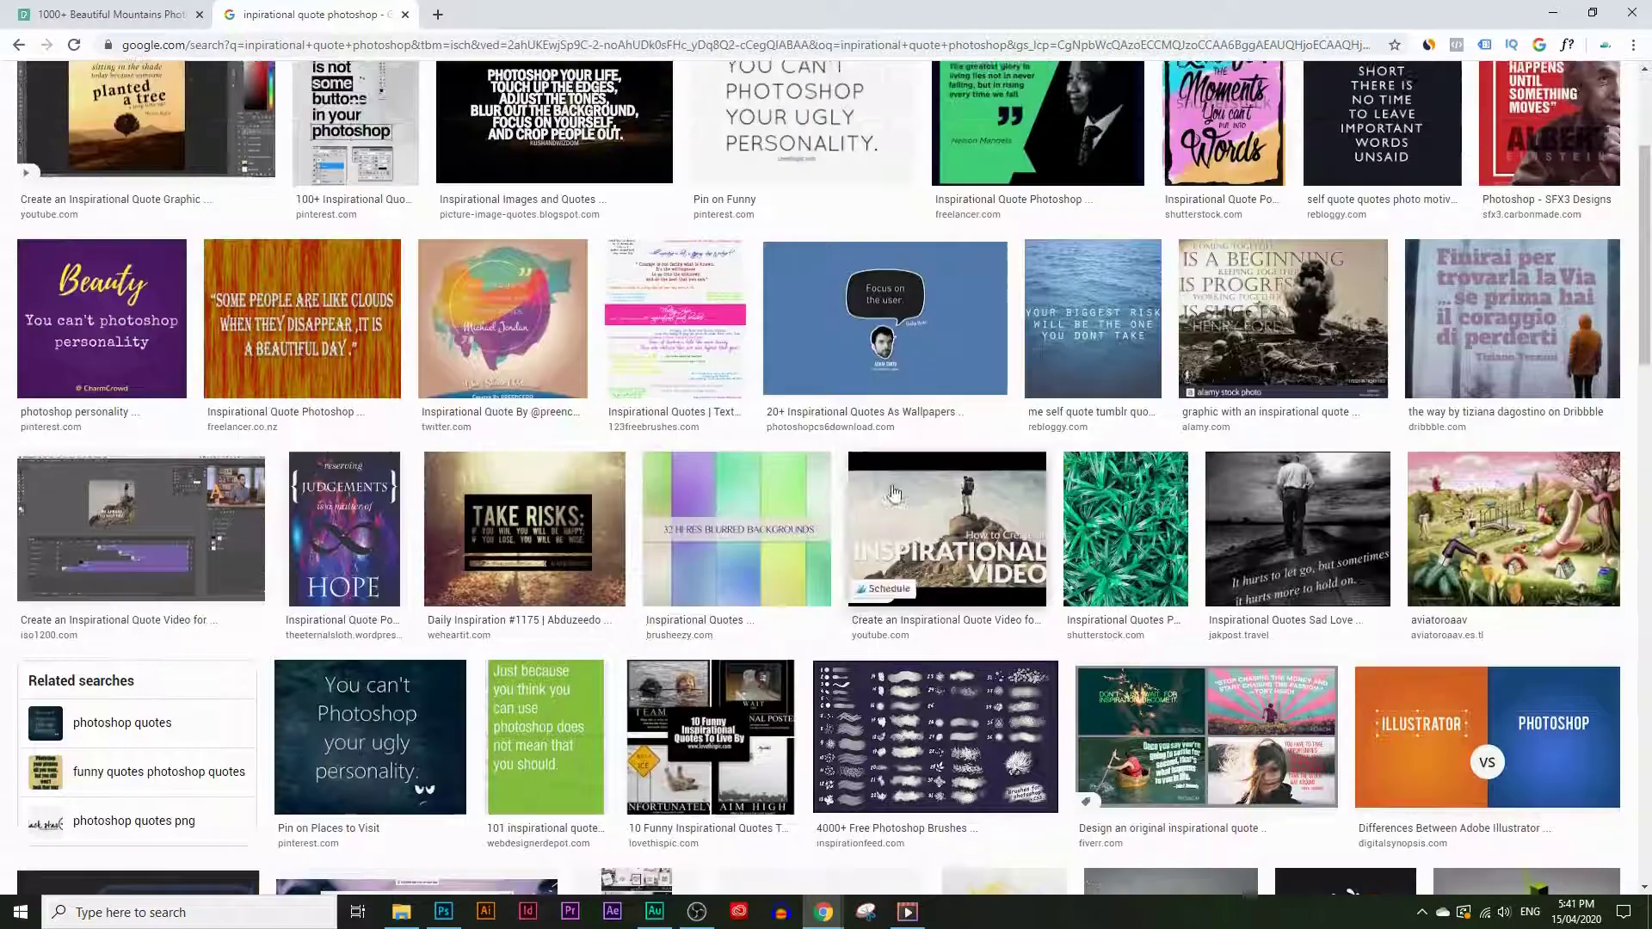
# Step: Look at the Pexels mountain photos and open a preview of the "Life is short" quote image from the Google results
pyautogui.click(112, 15)
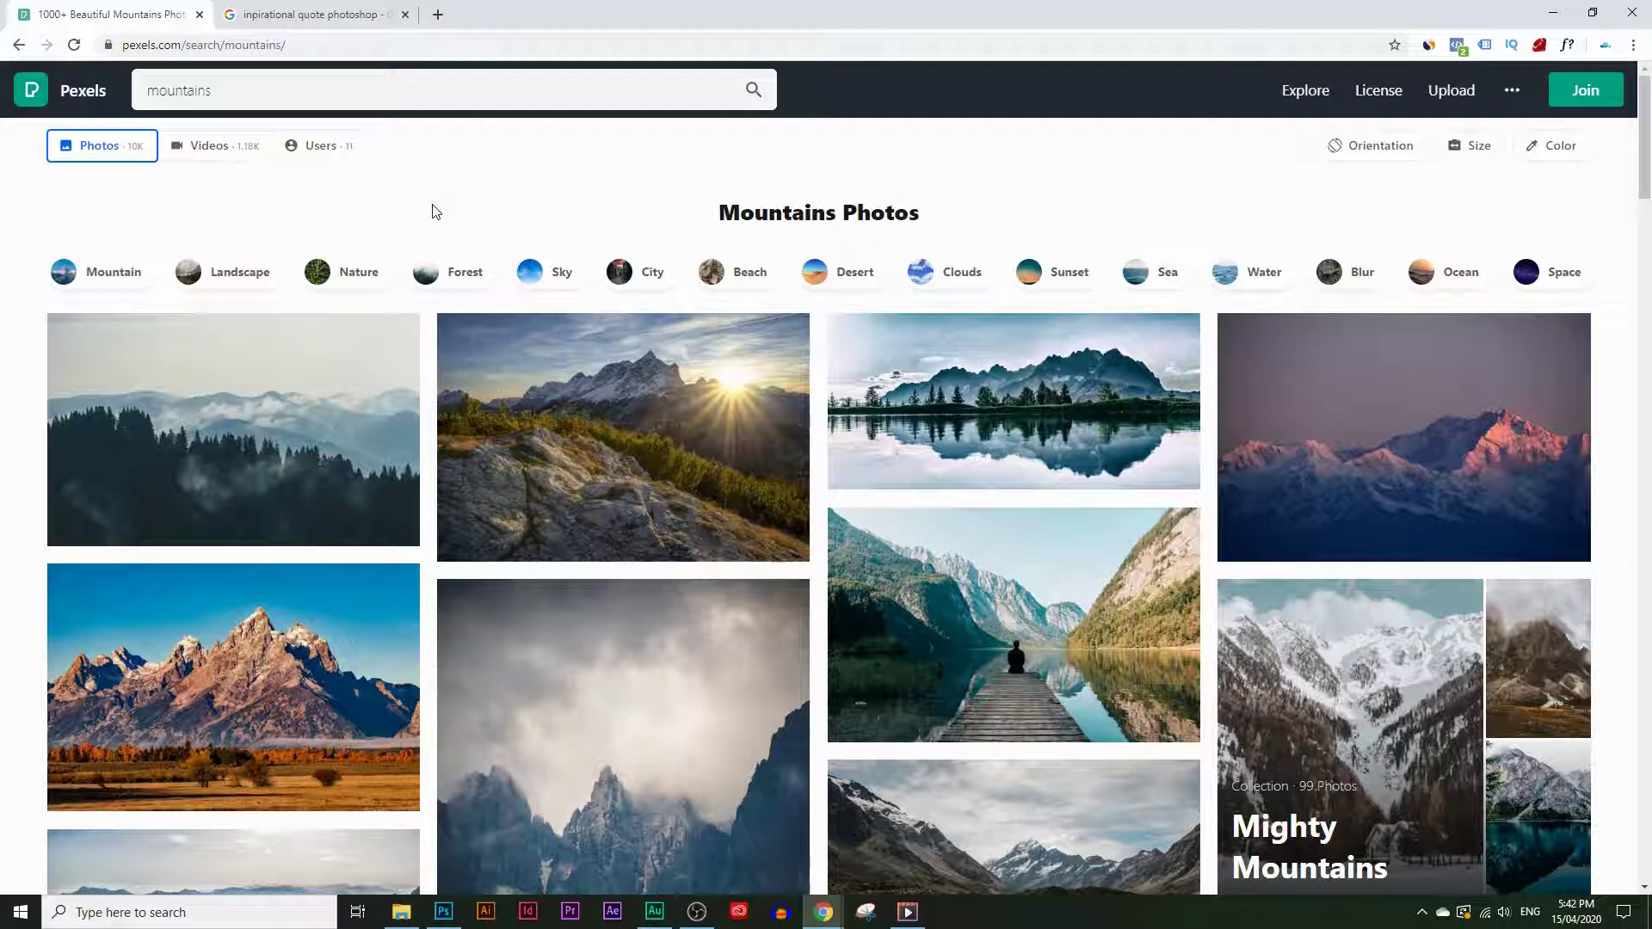
pyautogui.hotkey('ctrl', 'Tab')
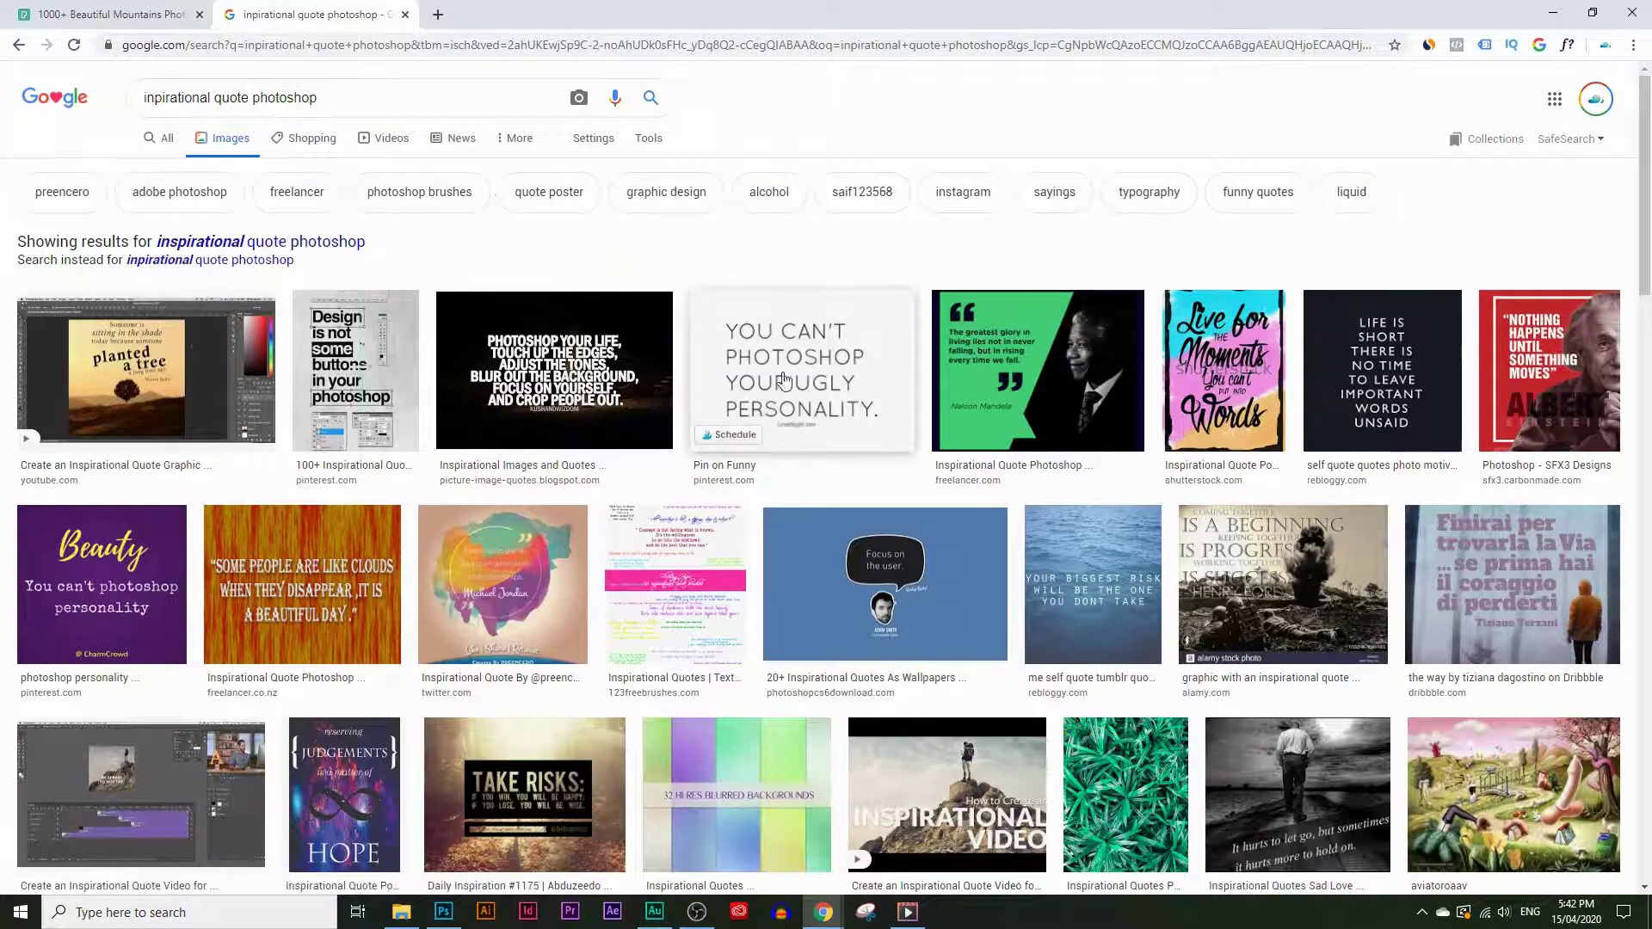
pyautogui.click(1382, 369)
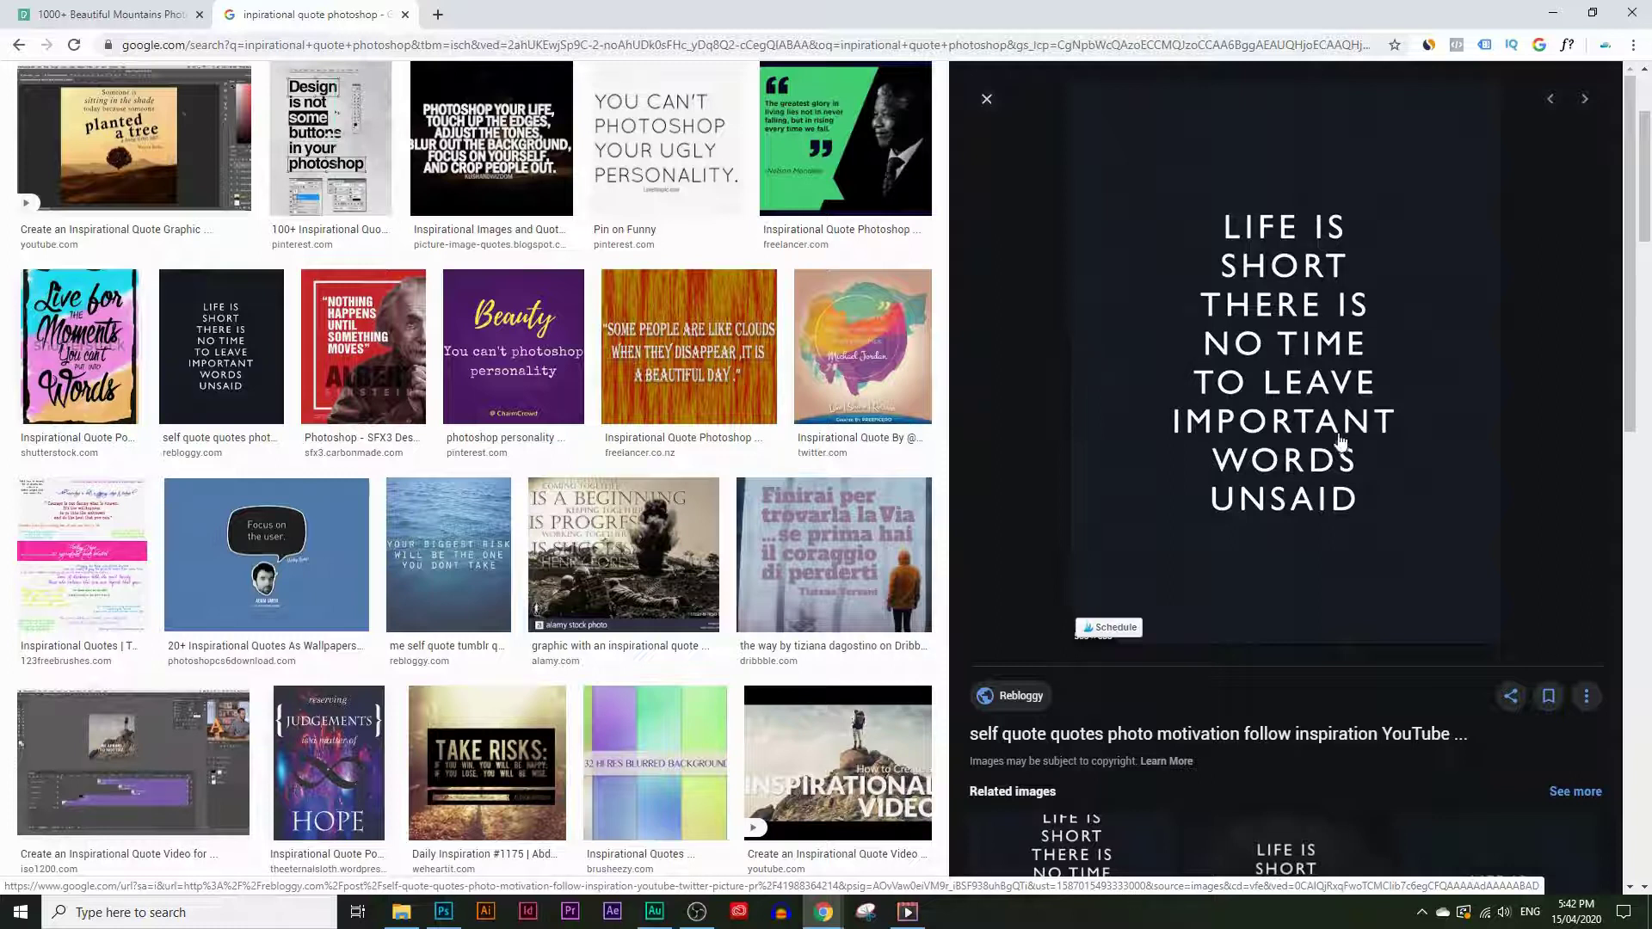
# Step: Switch back to Photoshop and check the width and measurement unit options for the new document
pyautogui.click(444, 910)
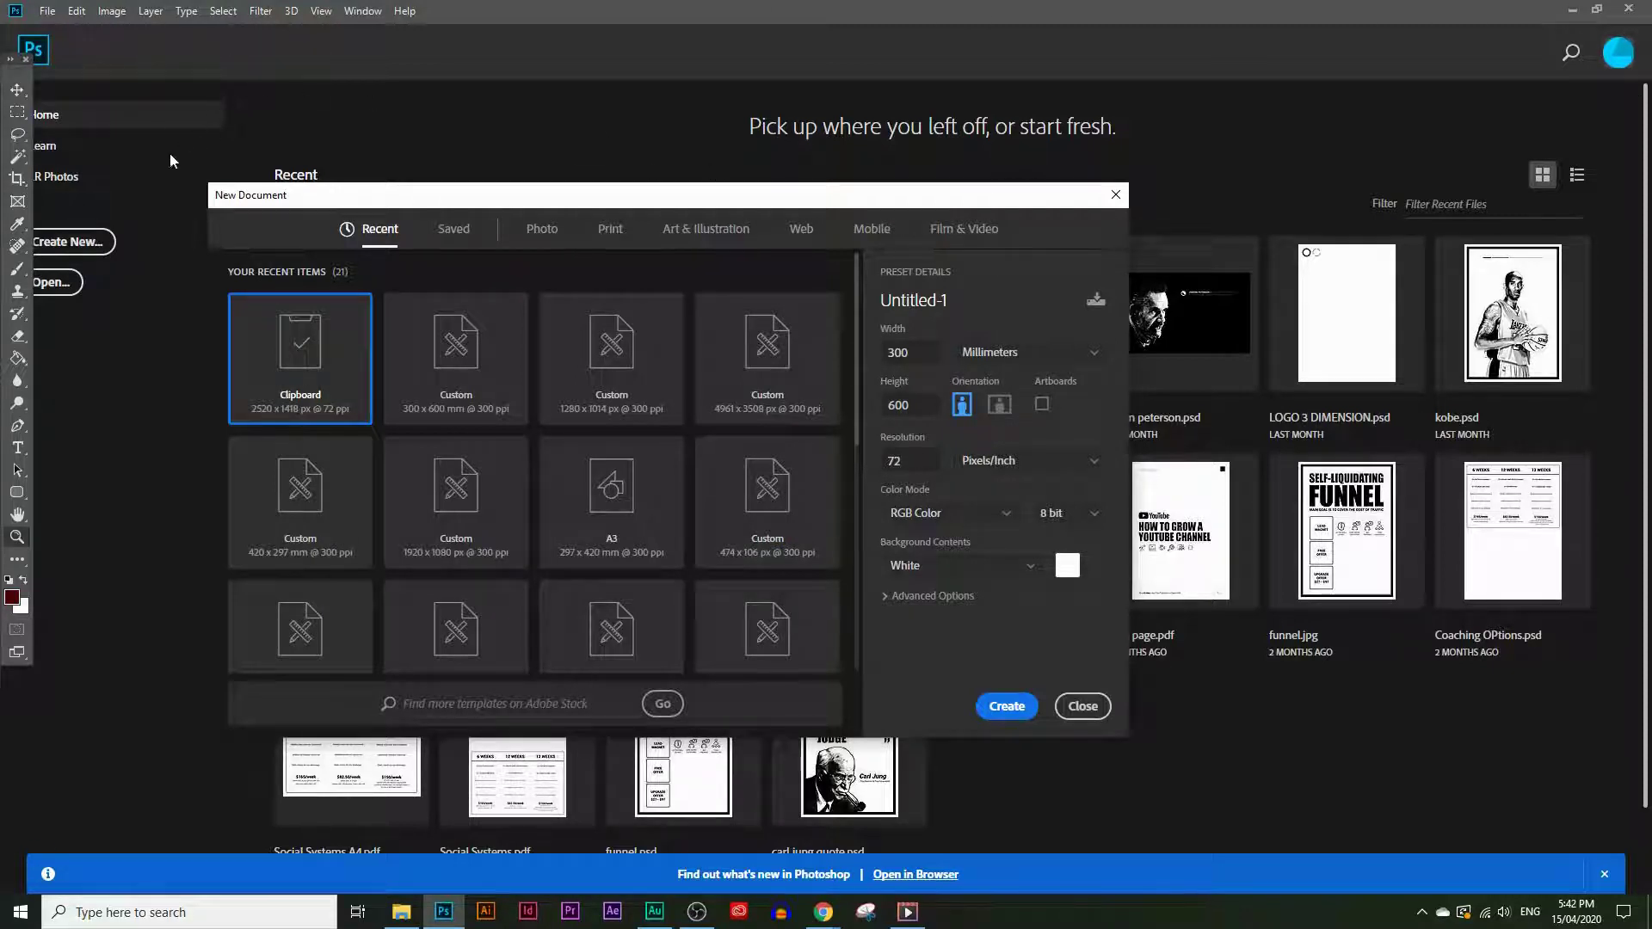
pyautogui.moveTo(274, 186)
pyautogui.mouseDown()
pyautogui.moveTo(276, 166)
pyautogui.moveTo(285, 177)
pyautogui.mouseUp()
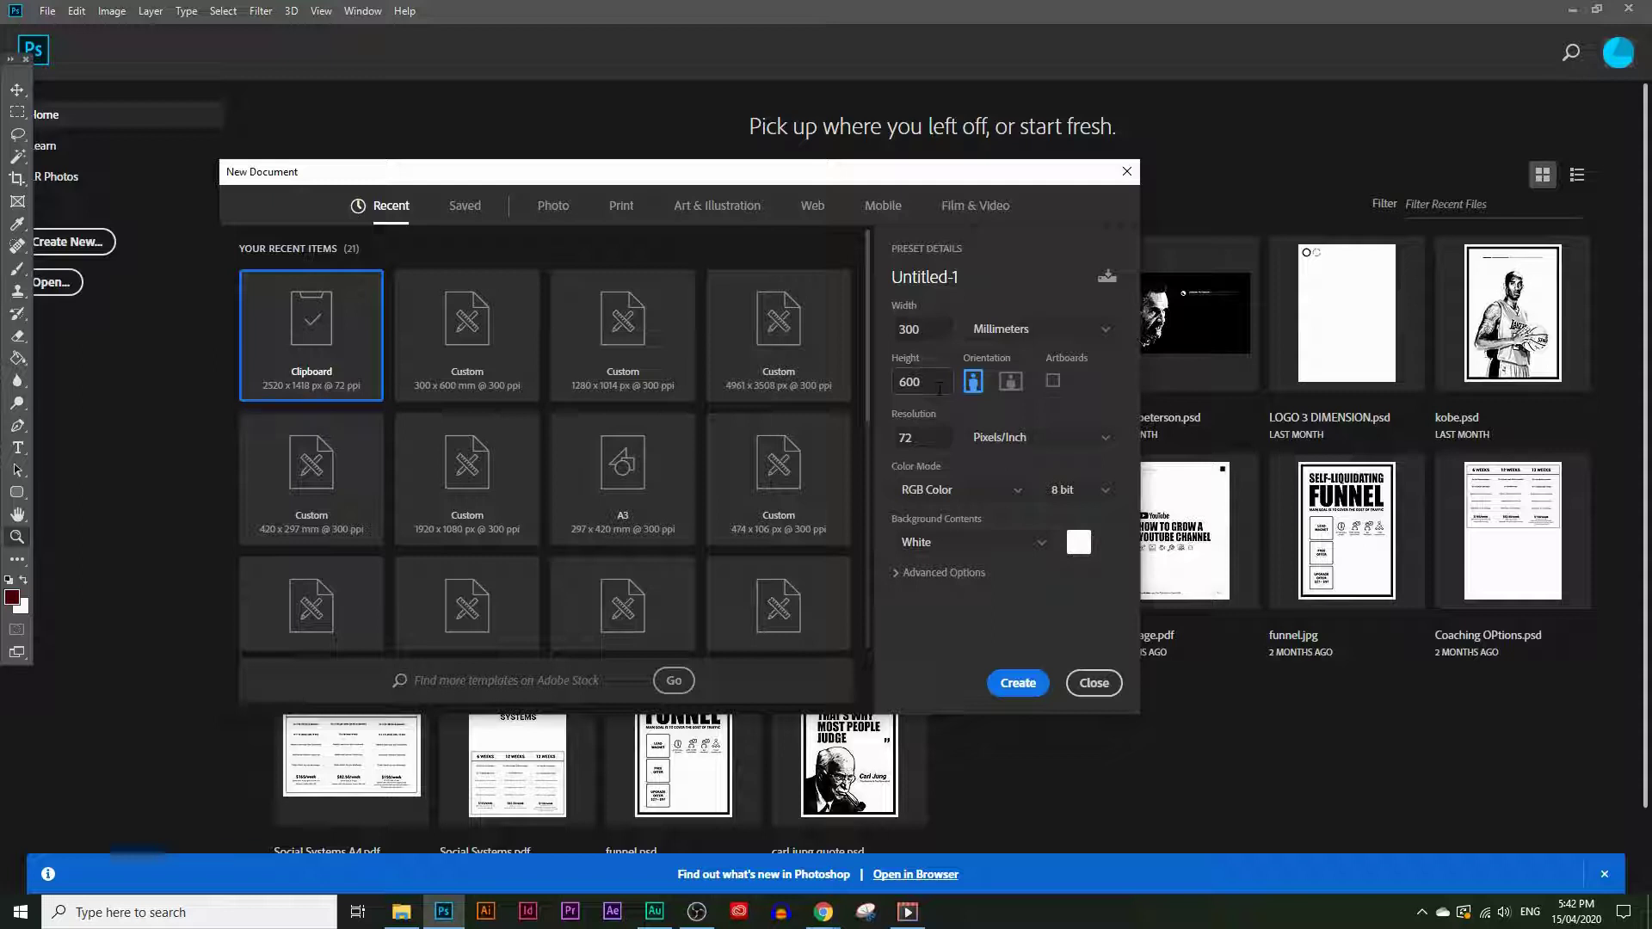
pyautogui.doubleClick(942, 333)
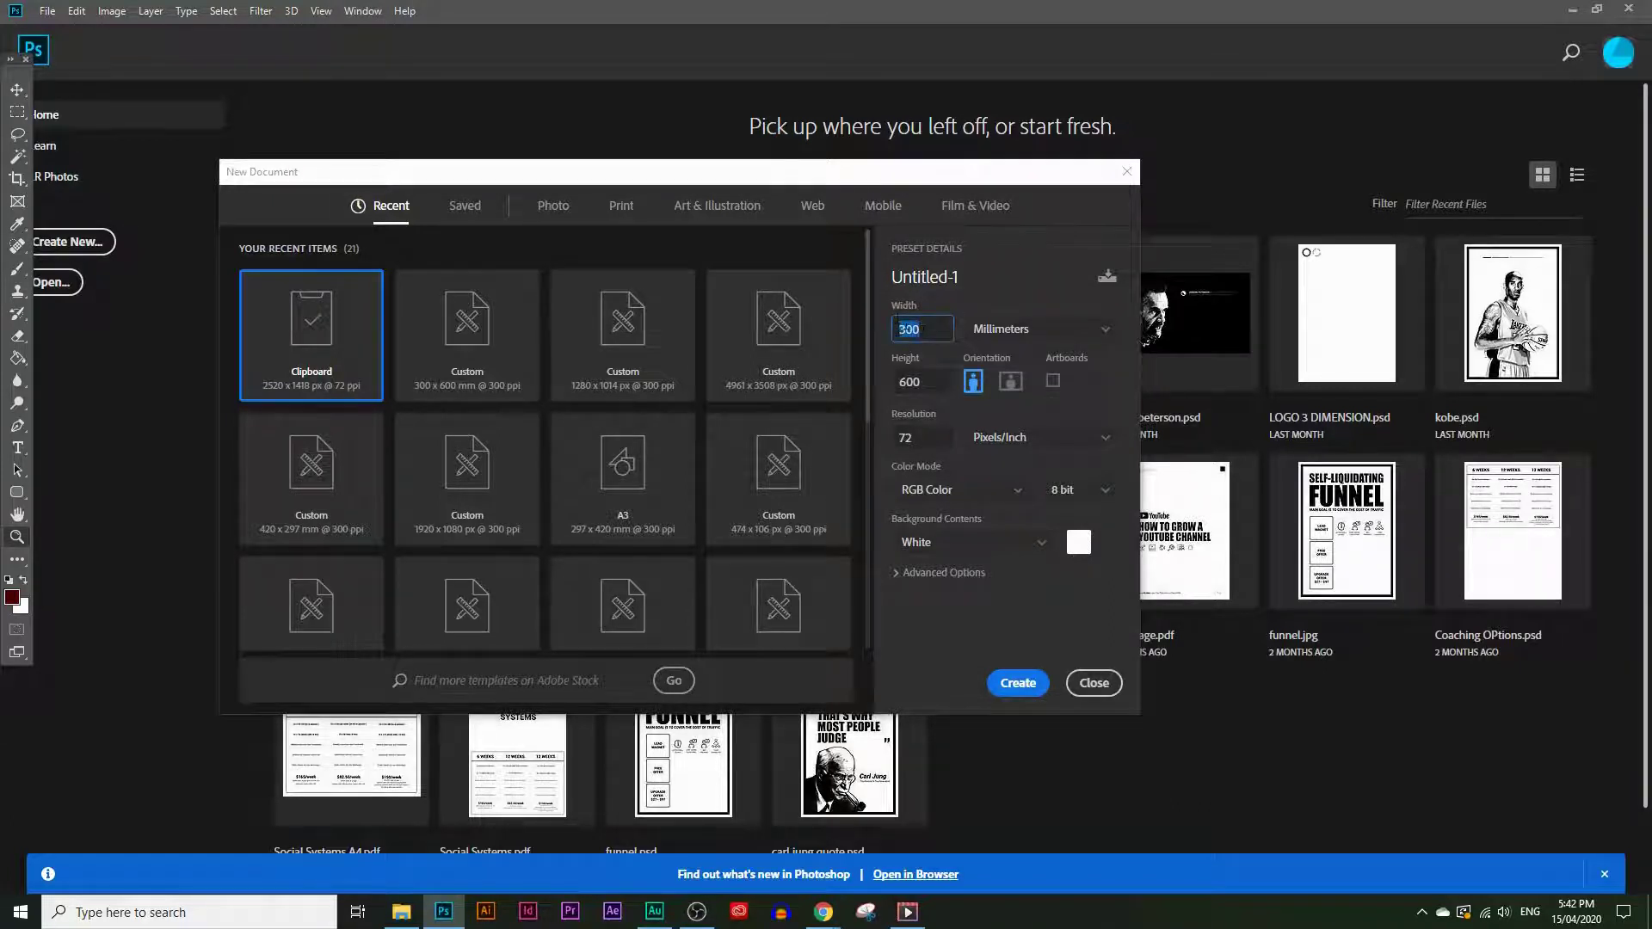
pyautogui.click(1002, 333)
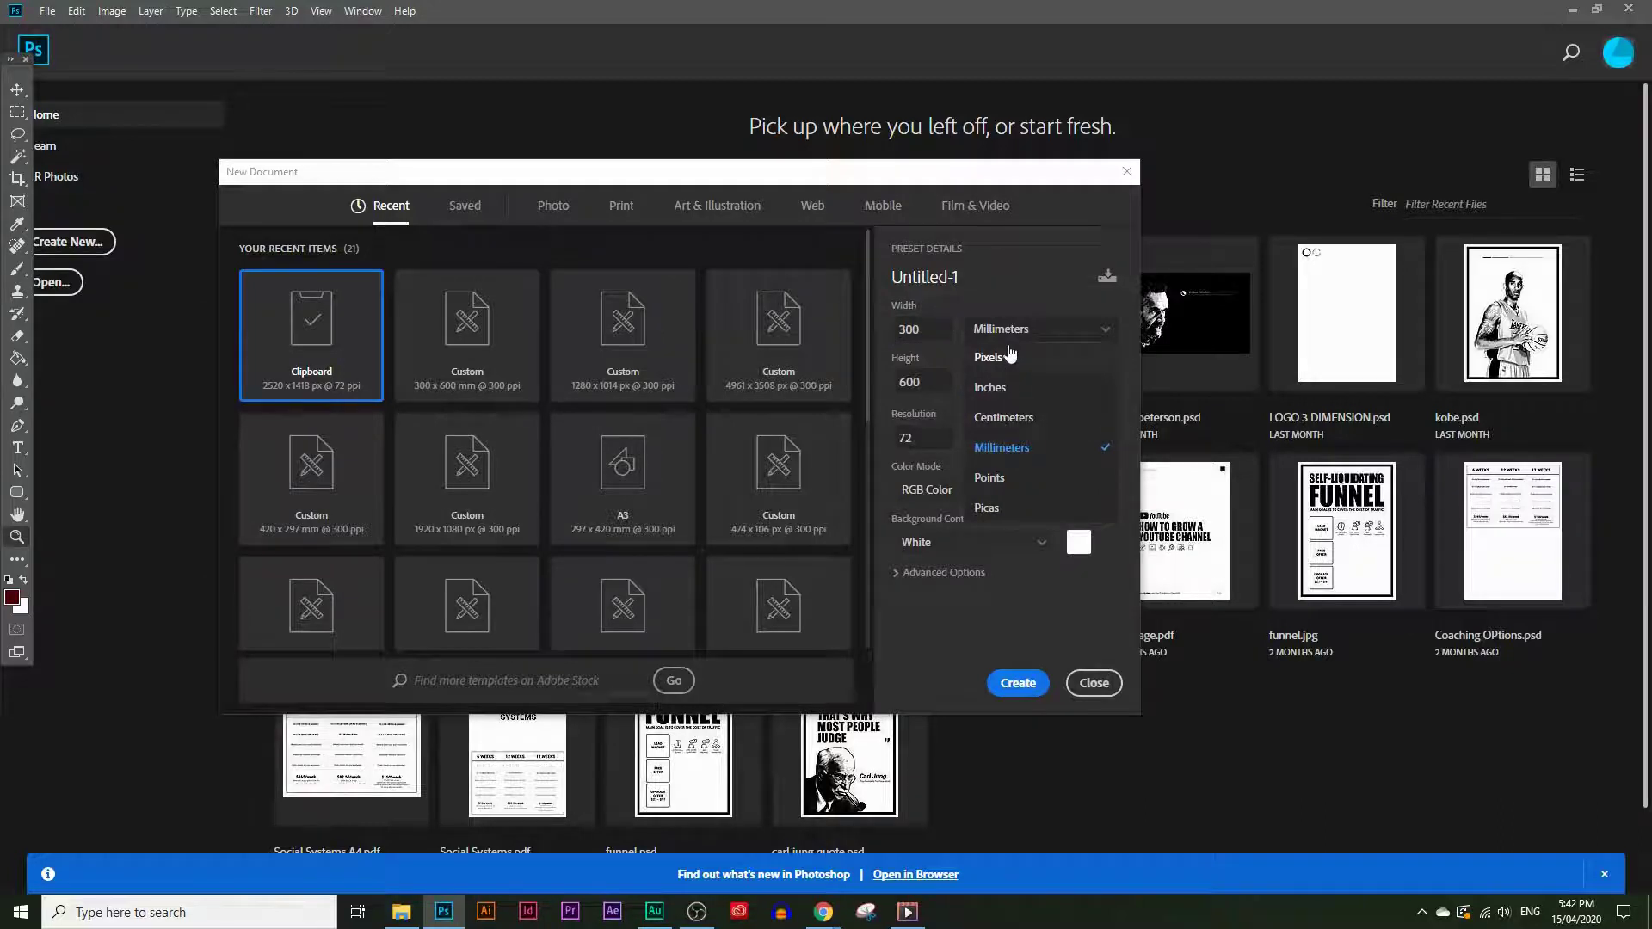
pyautogui.click(1004, 289)
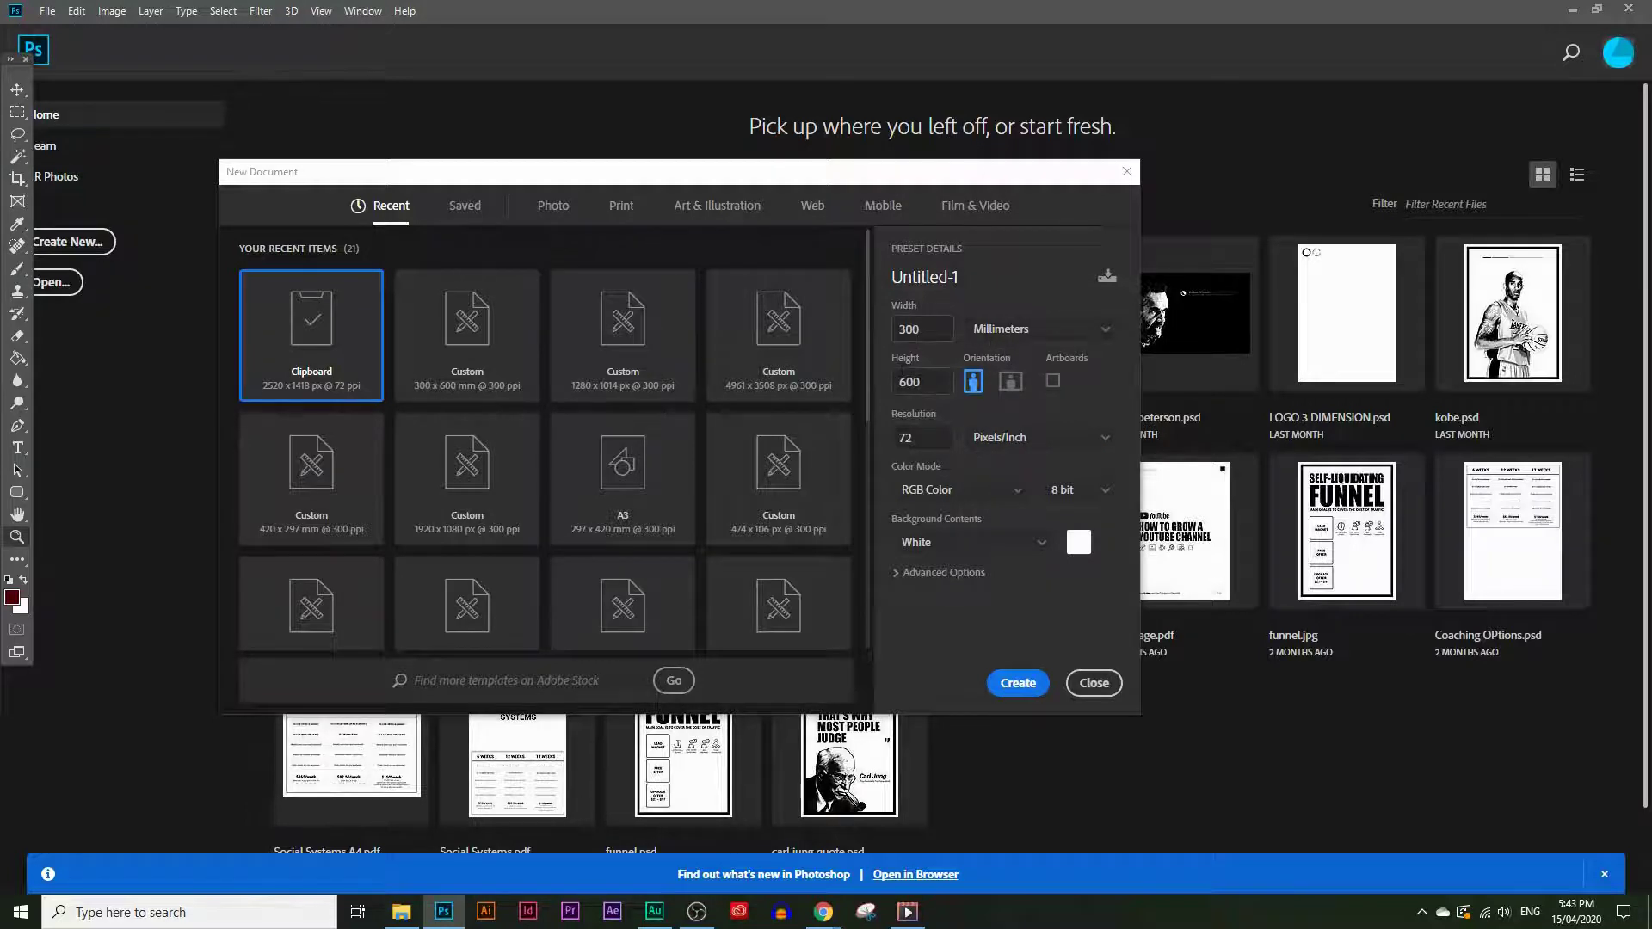
# Step: Set the new document's resolution to 300 pixels/inch
pyautogui.moveTo(883, 376); pyautogui.dragTo(934, 363)
pyautogui.press('Tab')
pyautogui.write('3')
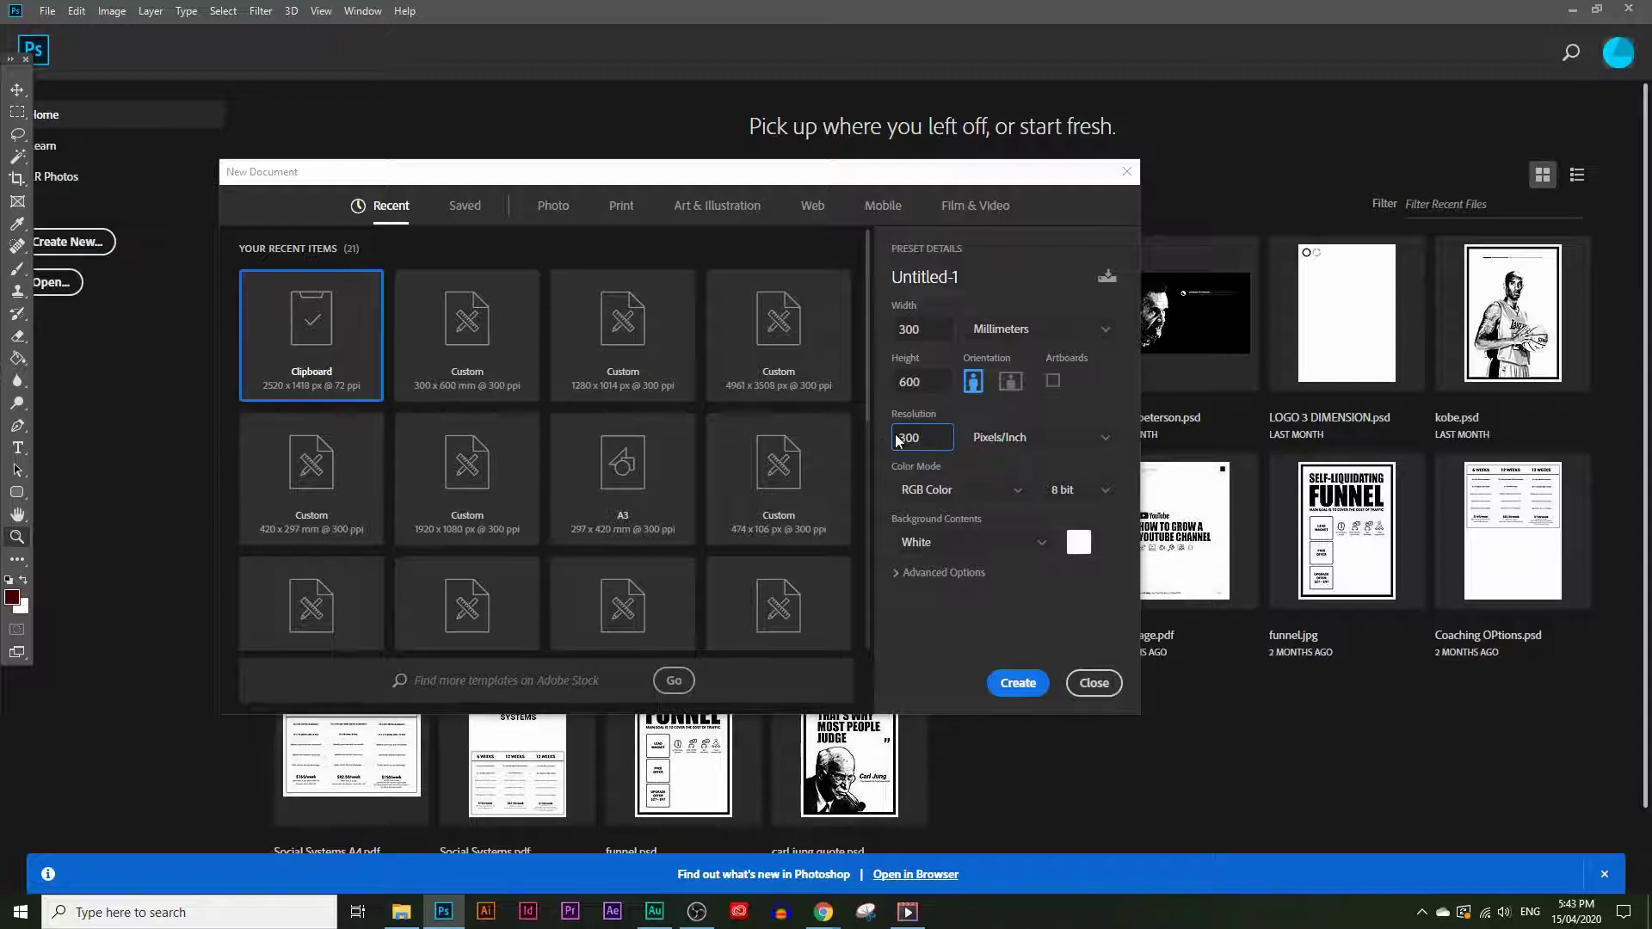
pyautogui.click(991, 441)
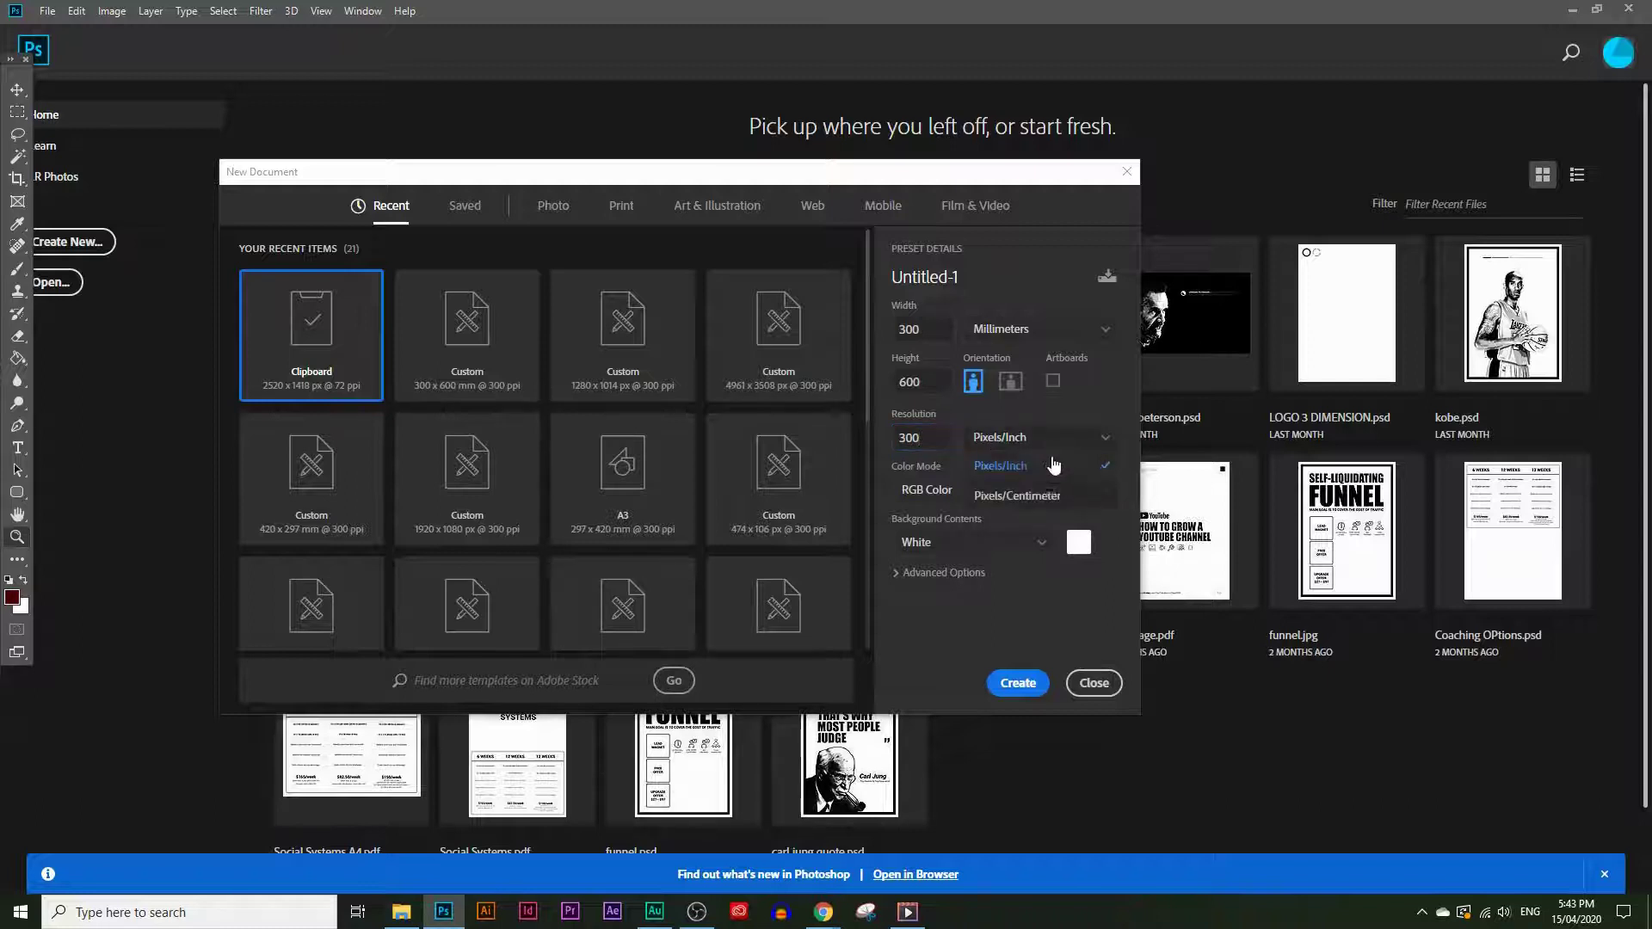
pyautogui.click(1051, 415)
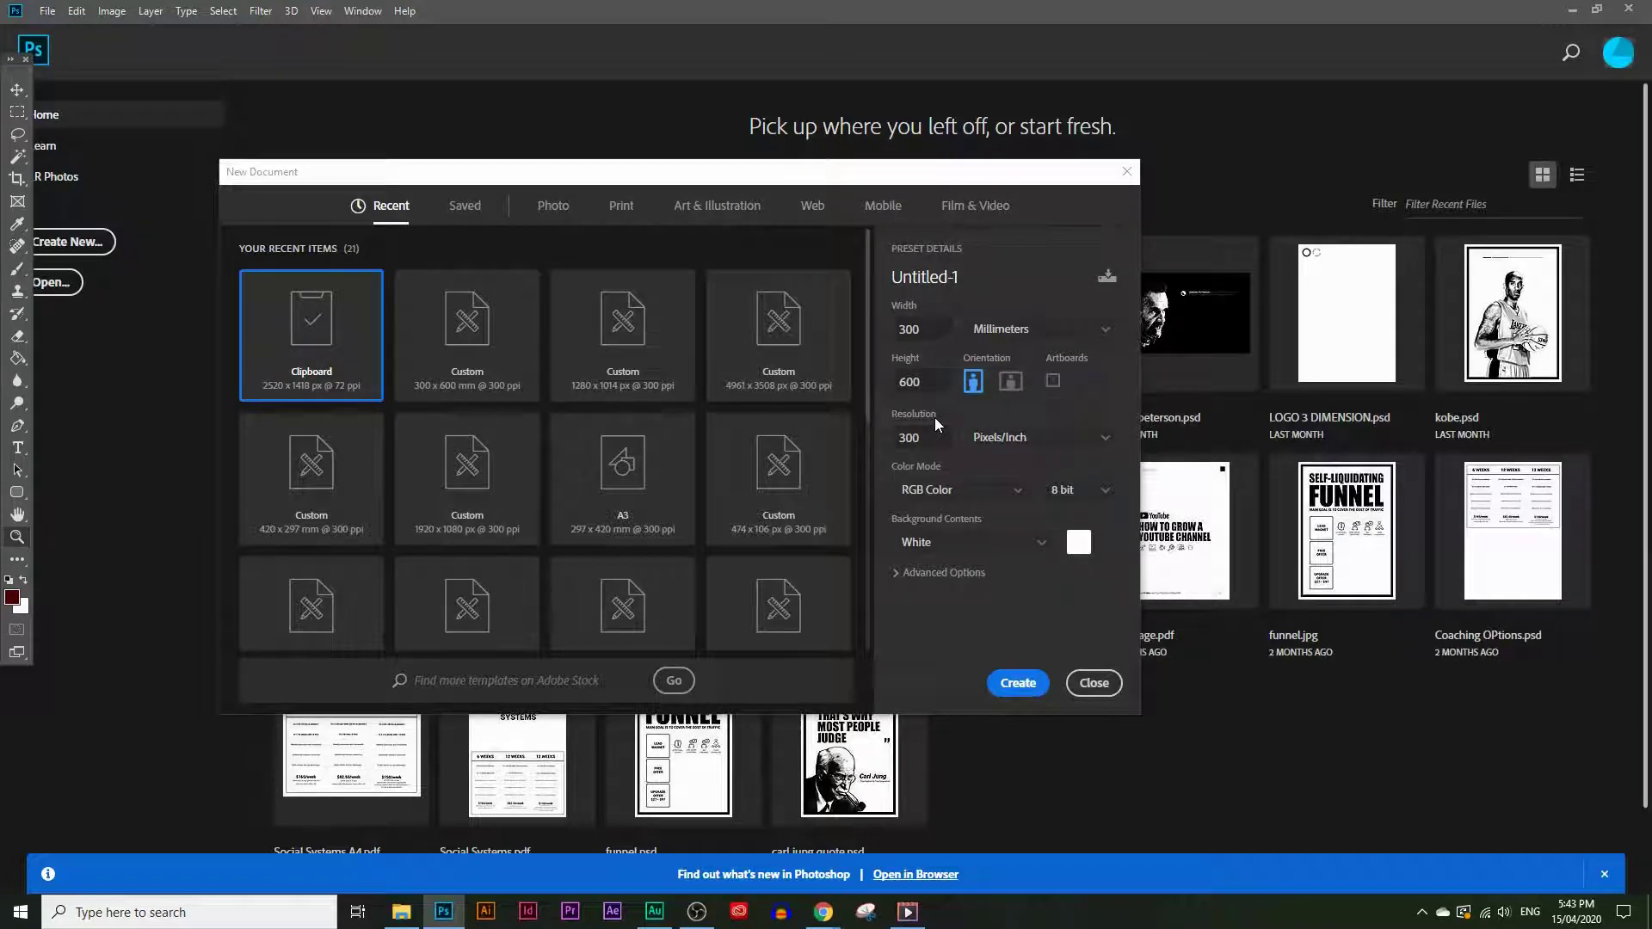
pyautogui.click(902, 437)
pyautogui.doubleClick(902, 438)
pyautogui.write('300')
# Step: Create the 300 x 600 mm document in RGB Color with white background contents
pyautogui.click(1001, 492)
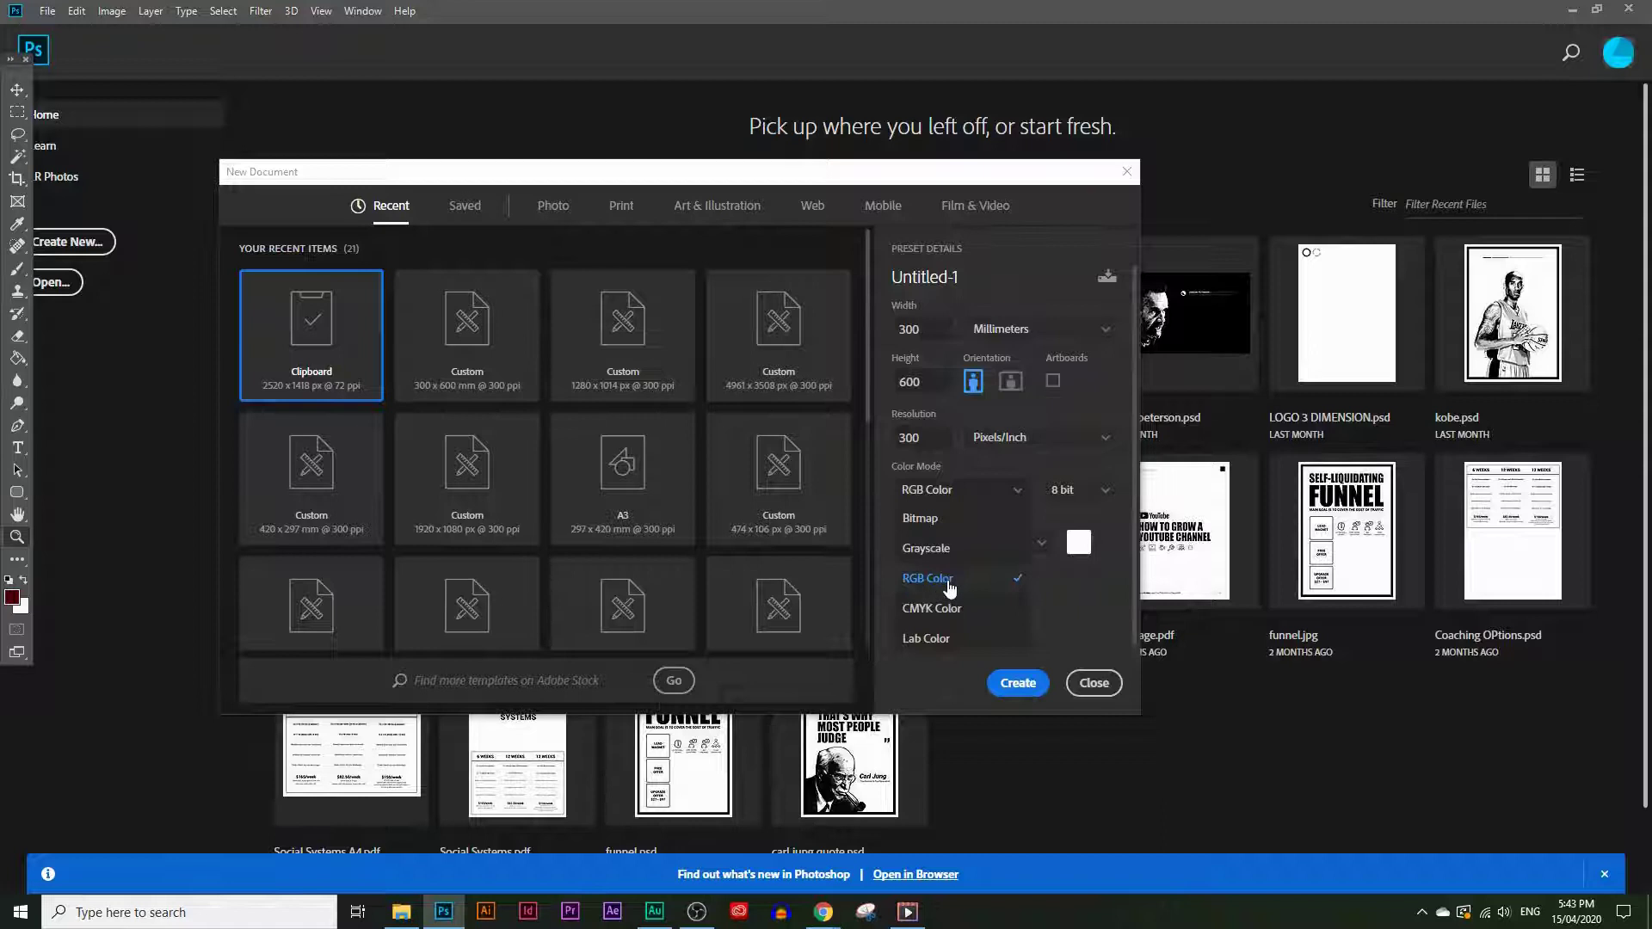
pyautogui.click(1050, 598)
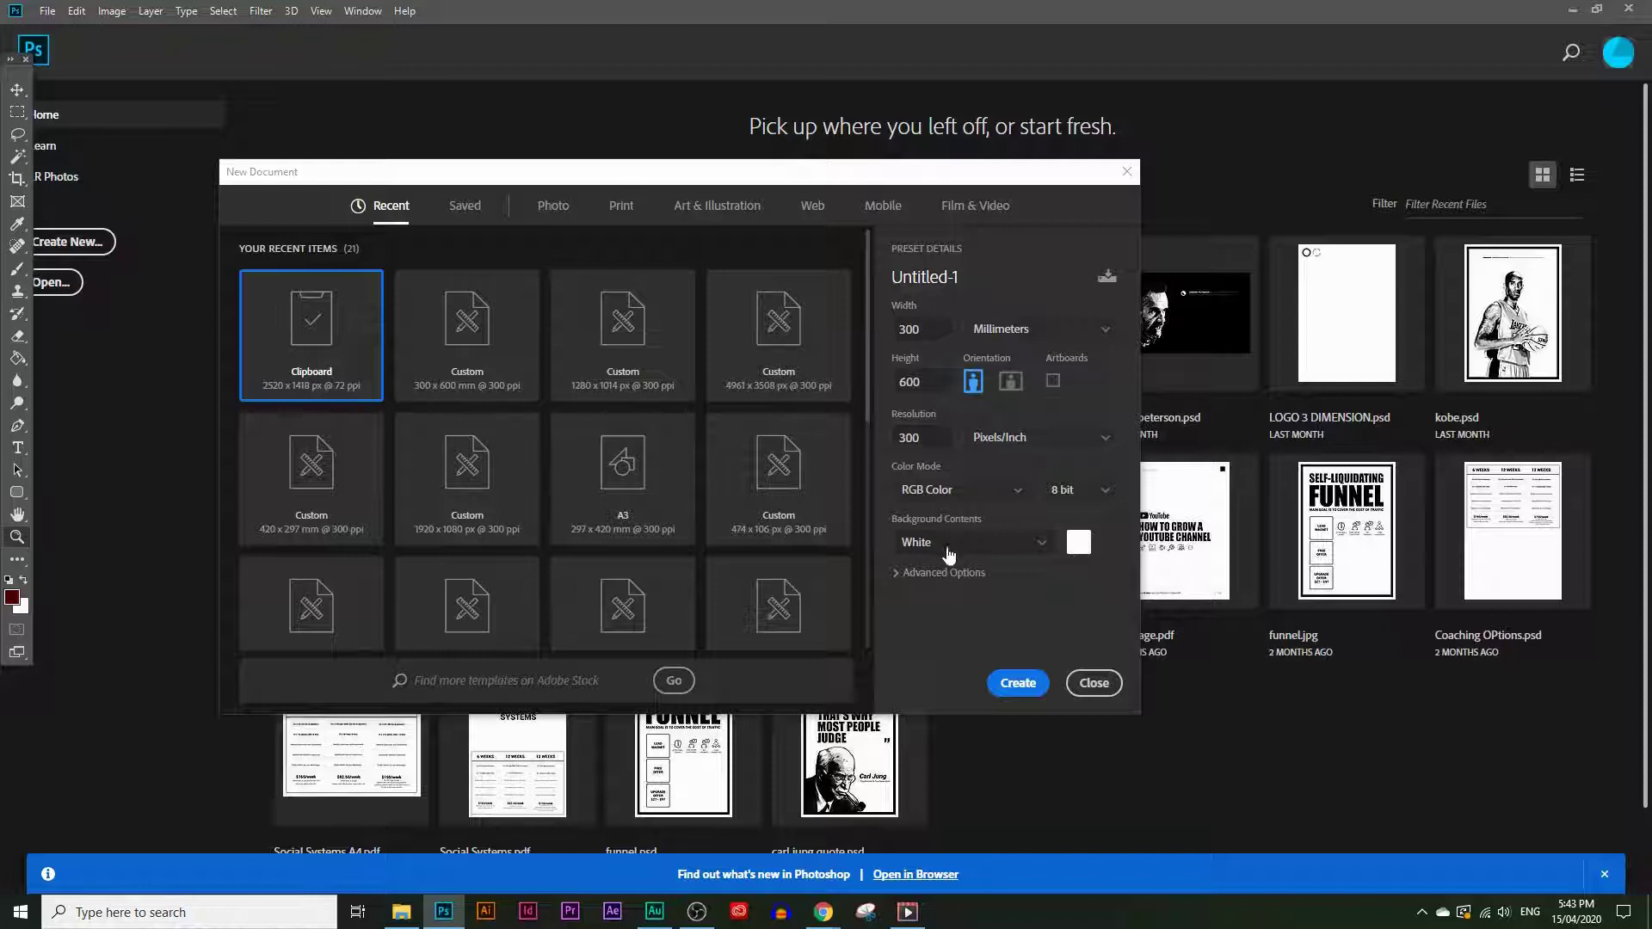
pyautogui.click(1018, 683)
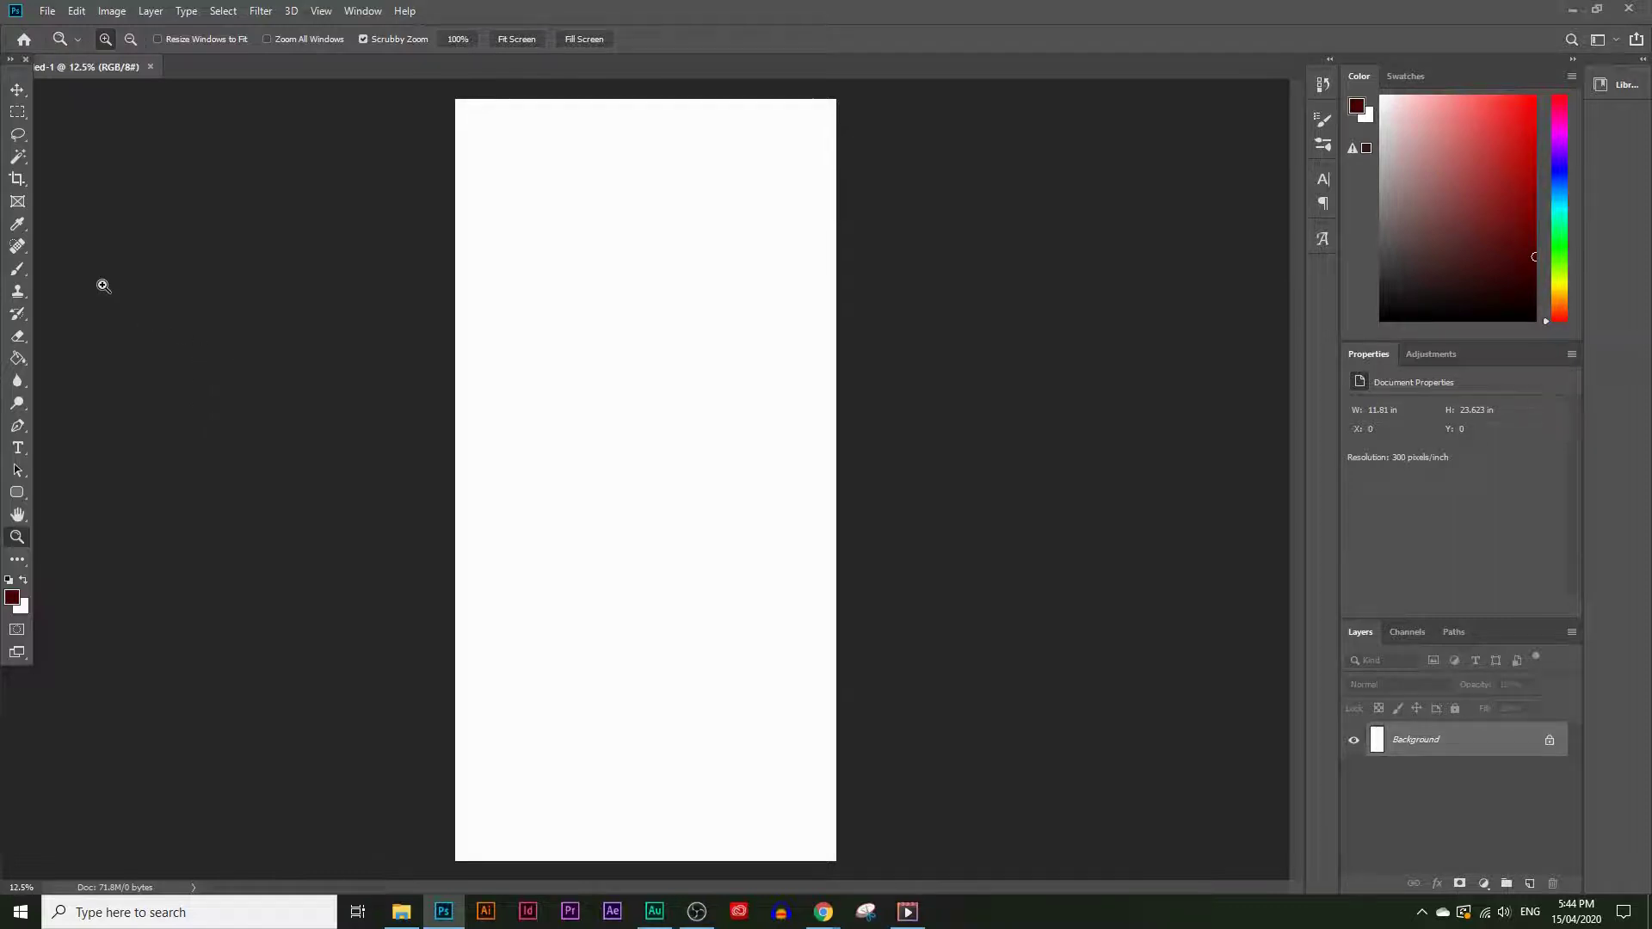
# Step: Use the Crop tool to make the canvas wider and shorter, about 16 by 22 inches
pyautogui.click(19, 179)
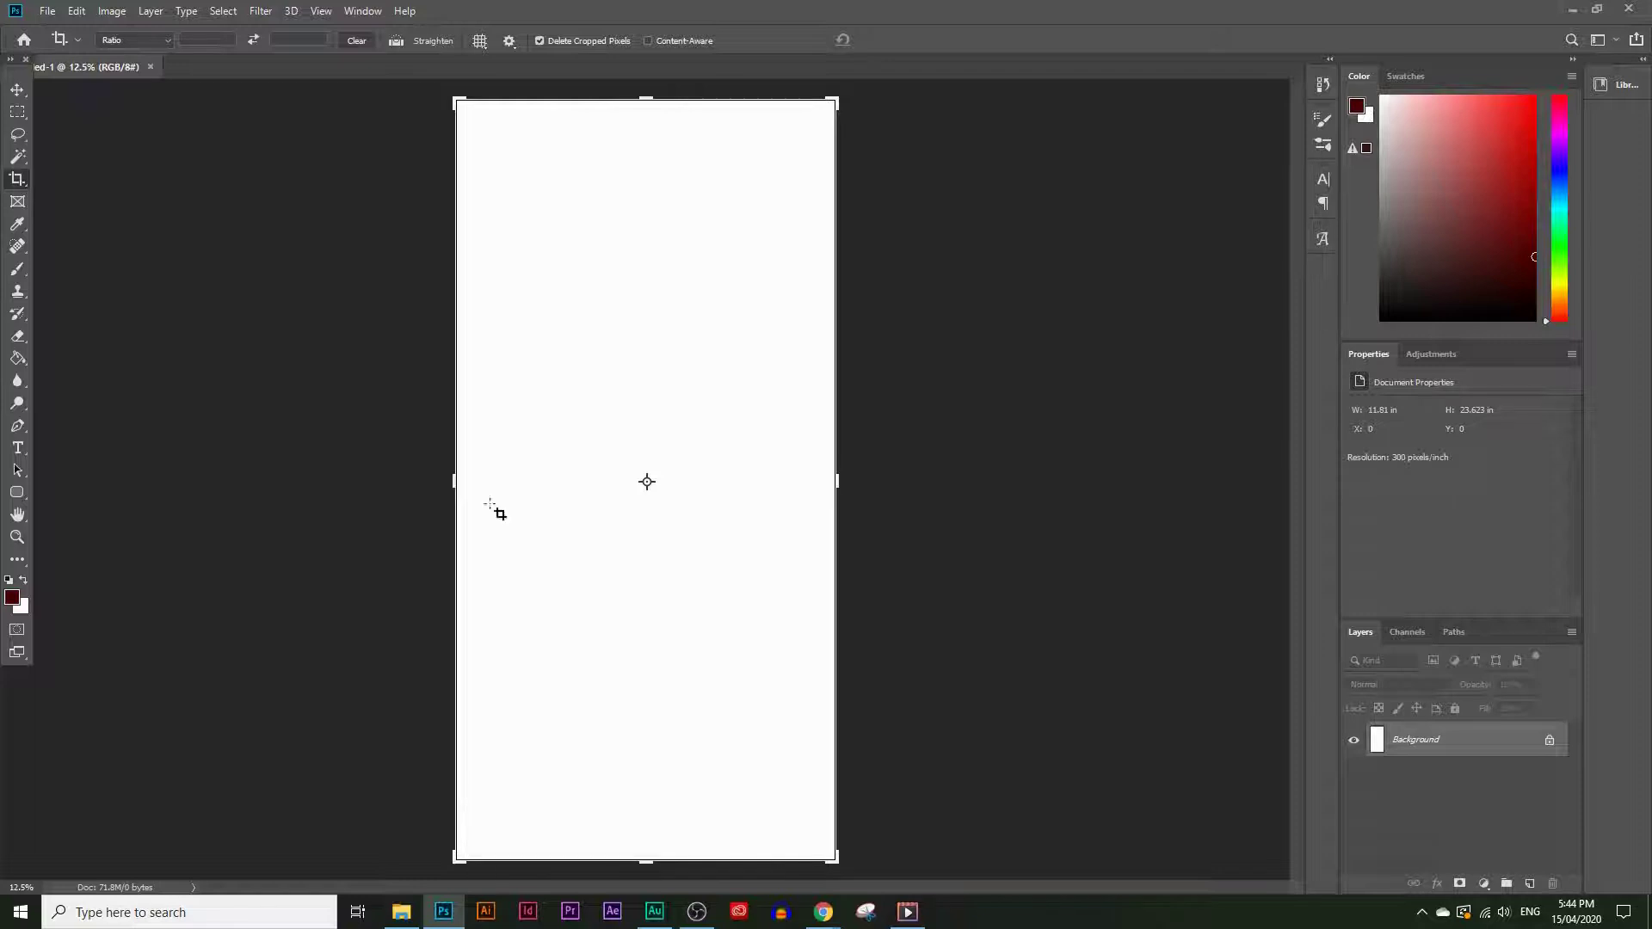
pyautogui.moveTo(454, 456); pyautogui.dragTo(388, 472)
pyautogui.moveTo(649, 100); pyautogui.dragTo(649, 125)
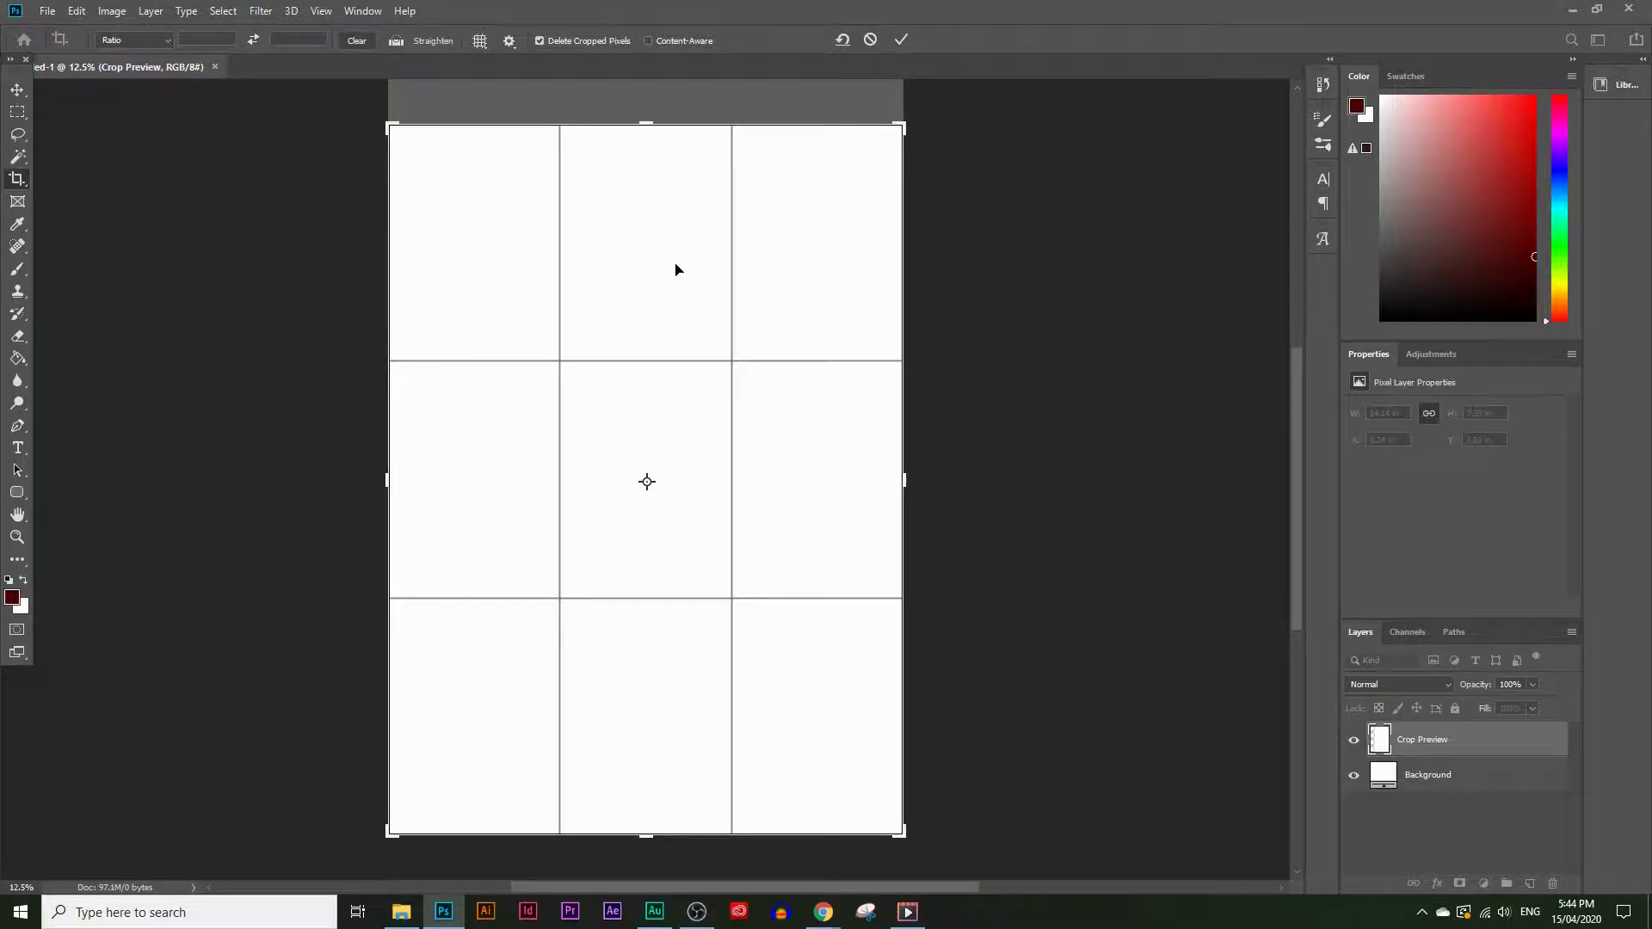
pyautogui.press('Return')
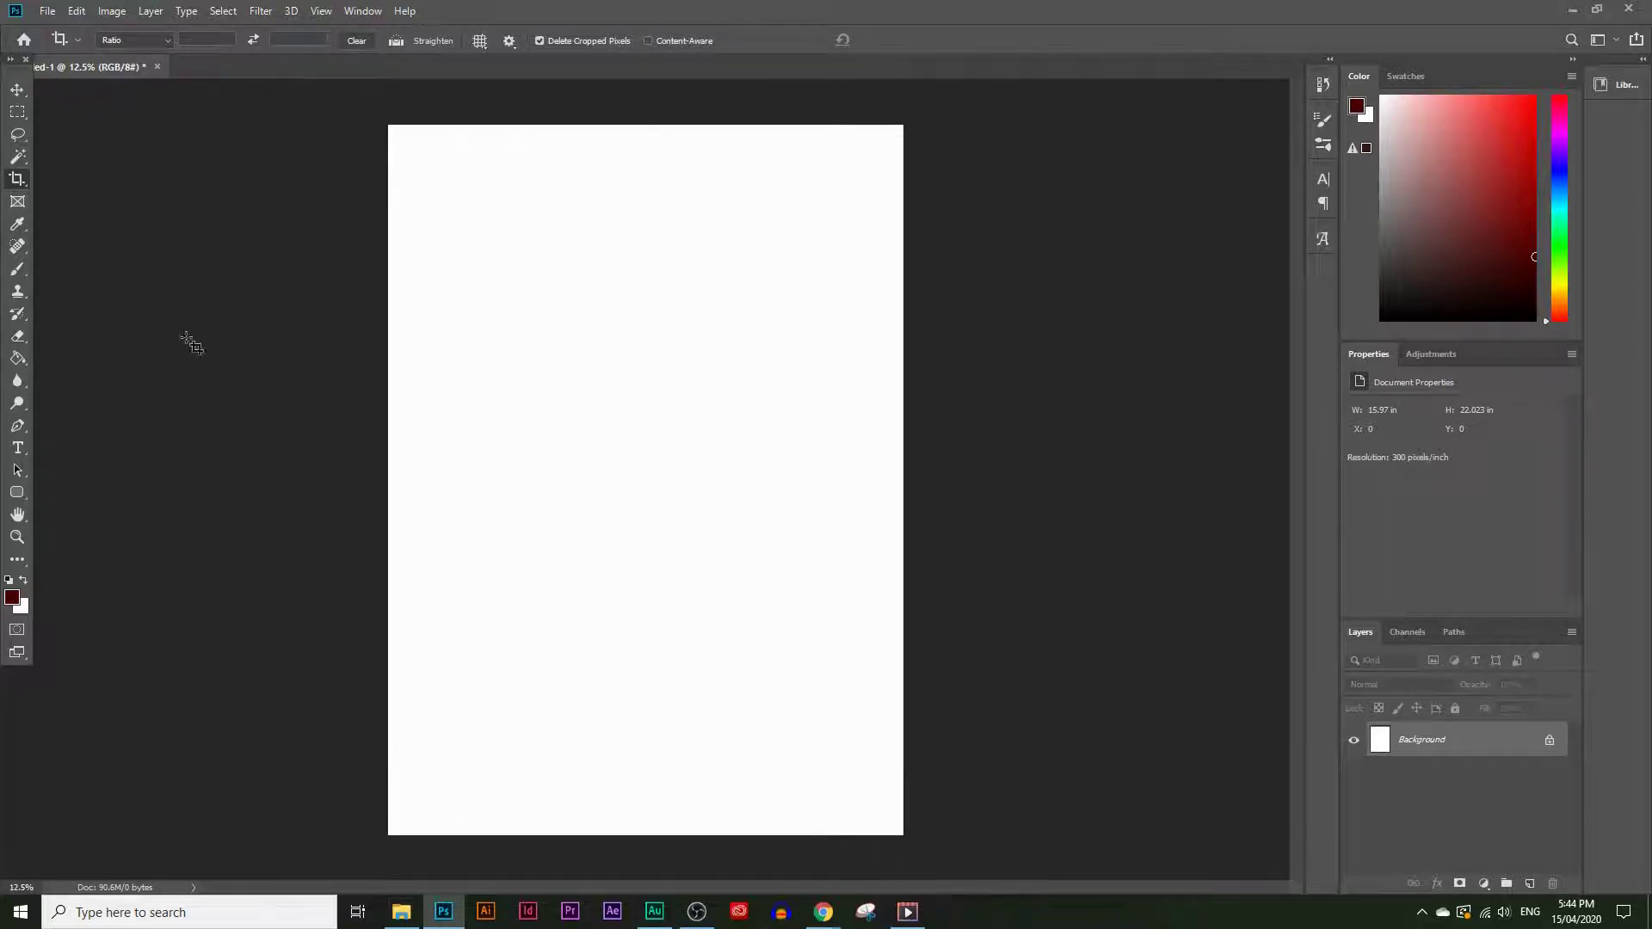
# Step: Resize the canvas to 400 mm wide by 550 mm high, accepting the clipping
pyautogui.click(113, 12)
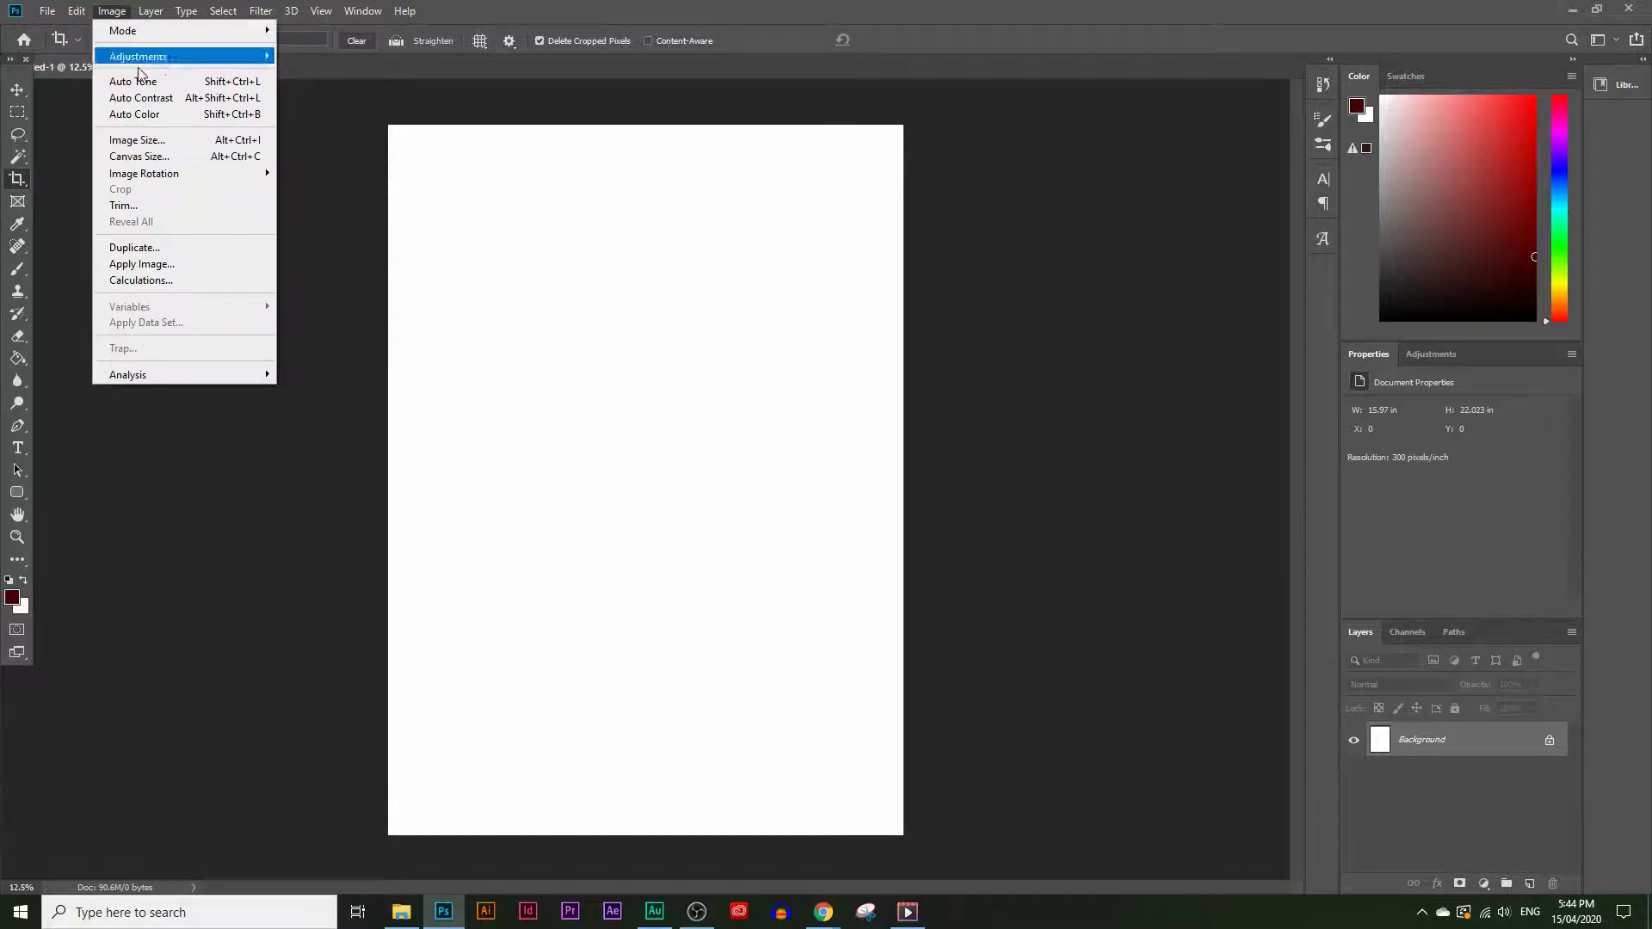
pyautogui.click(135, 157)
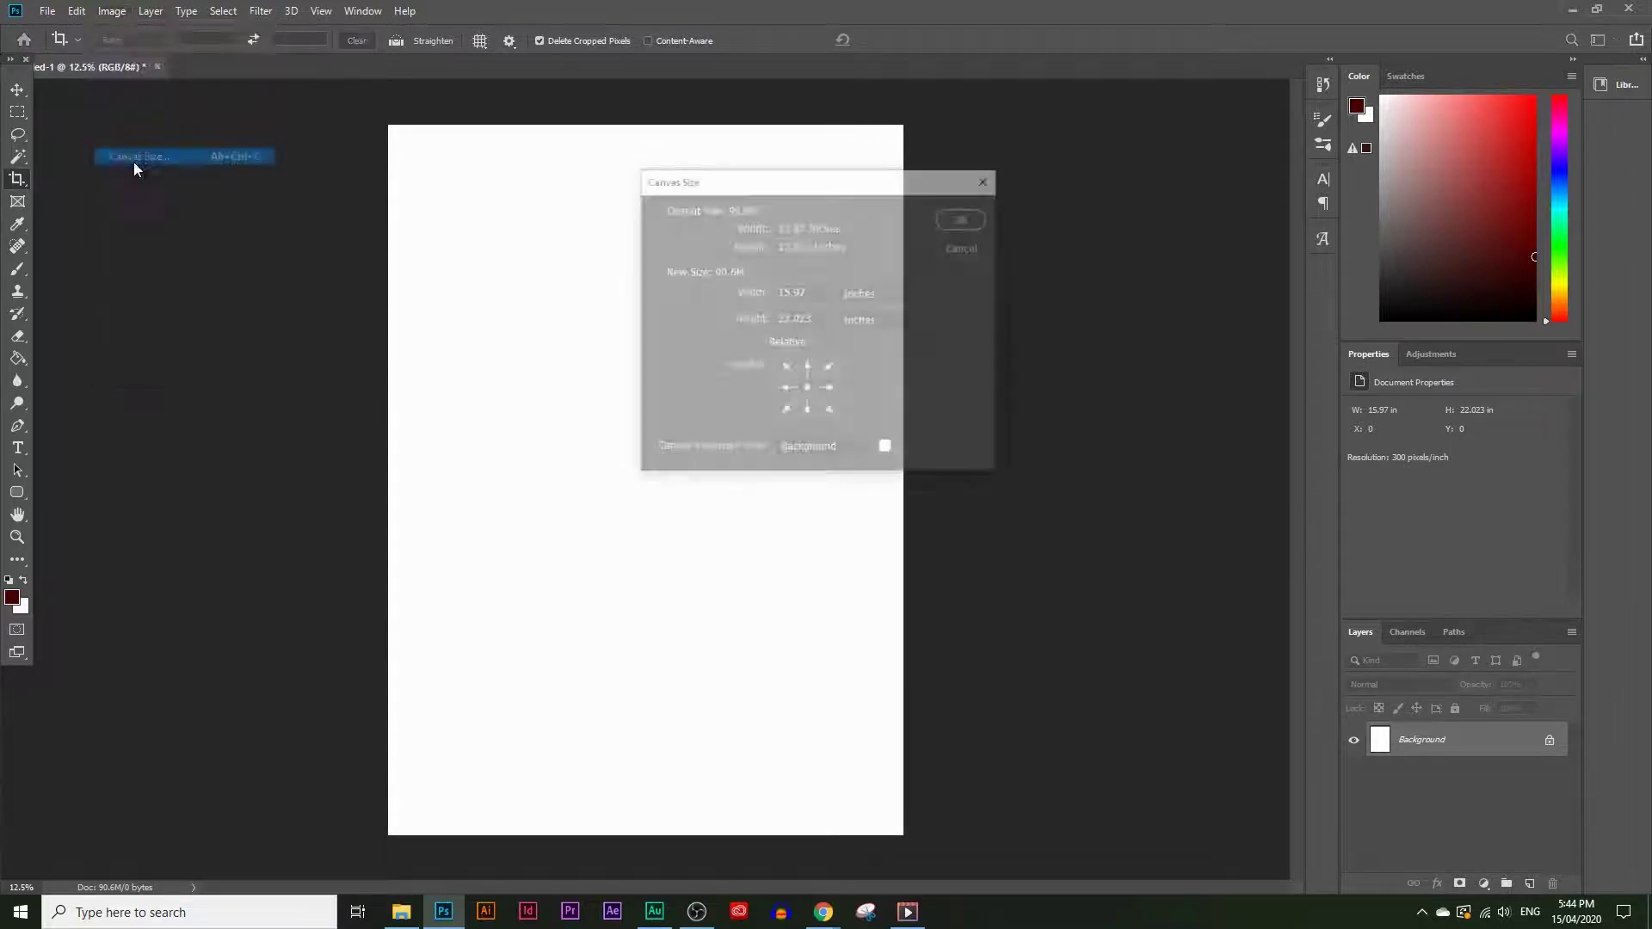
pyautogui.click(857, 299)
pyautogui.click(854, 372)
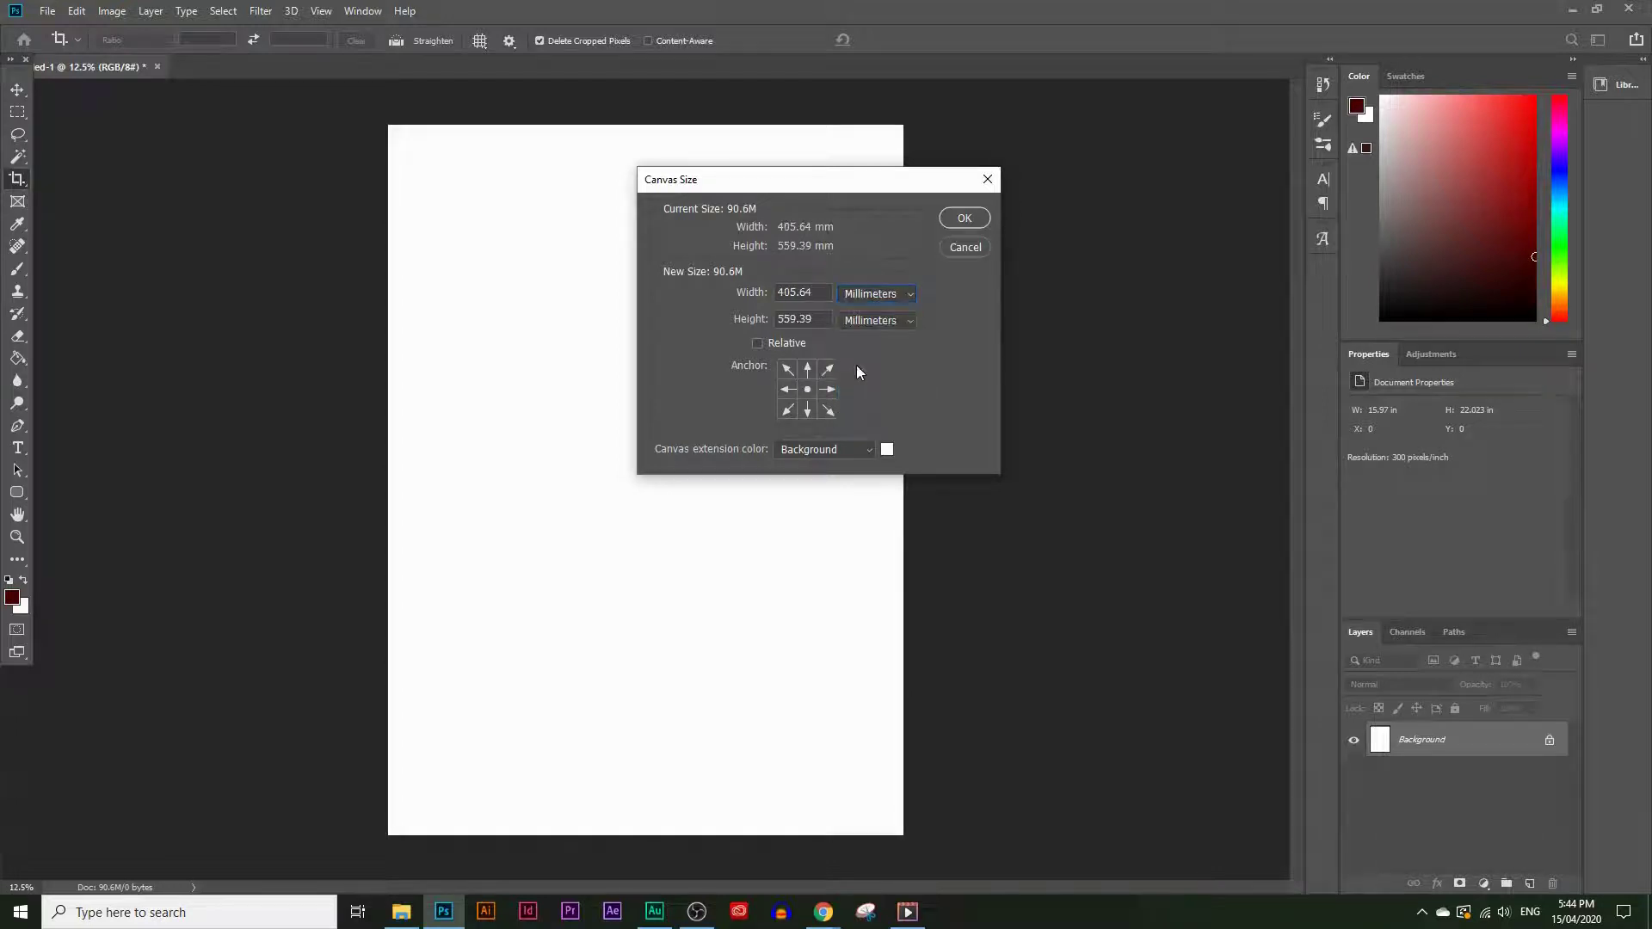
pyautogui.moveTo(809, 291); pyautogui.dragTo(793, 289)
pyautogui.write('00')
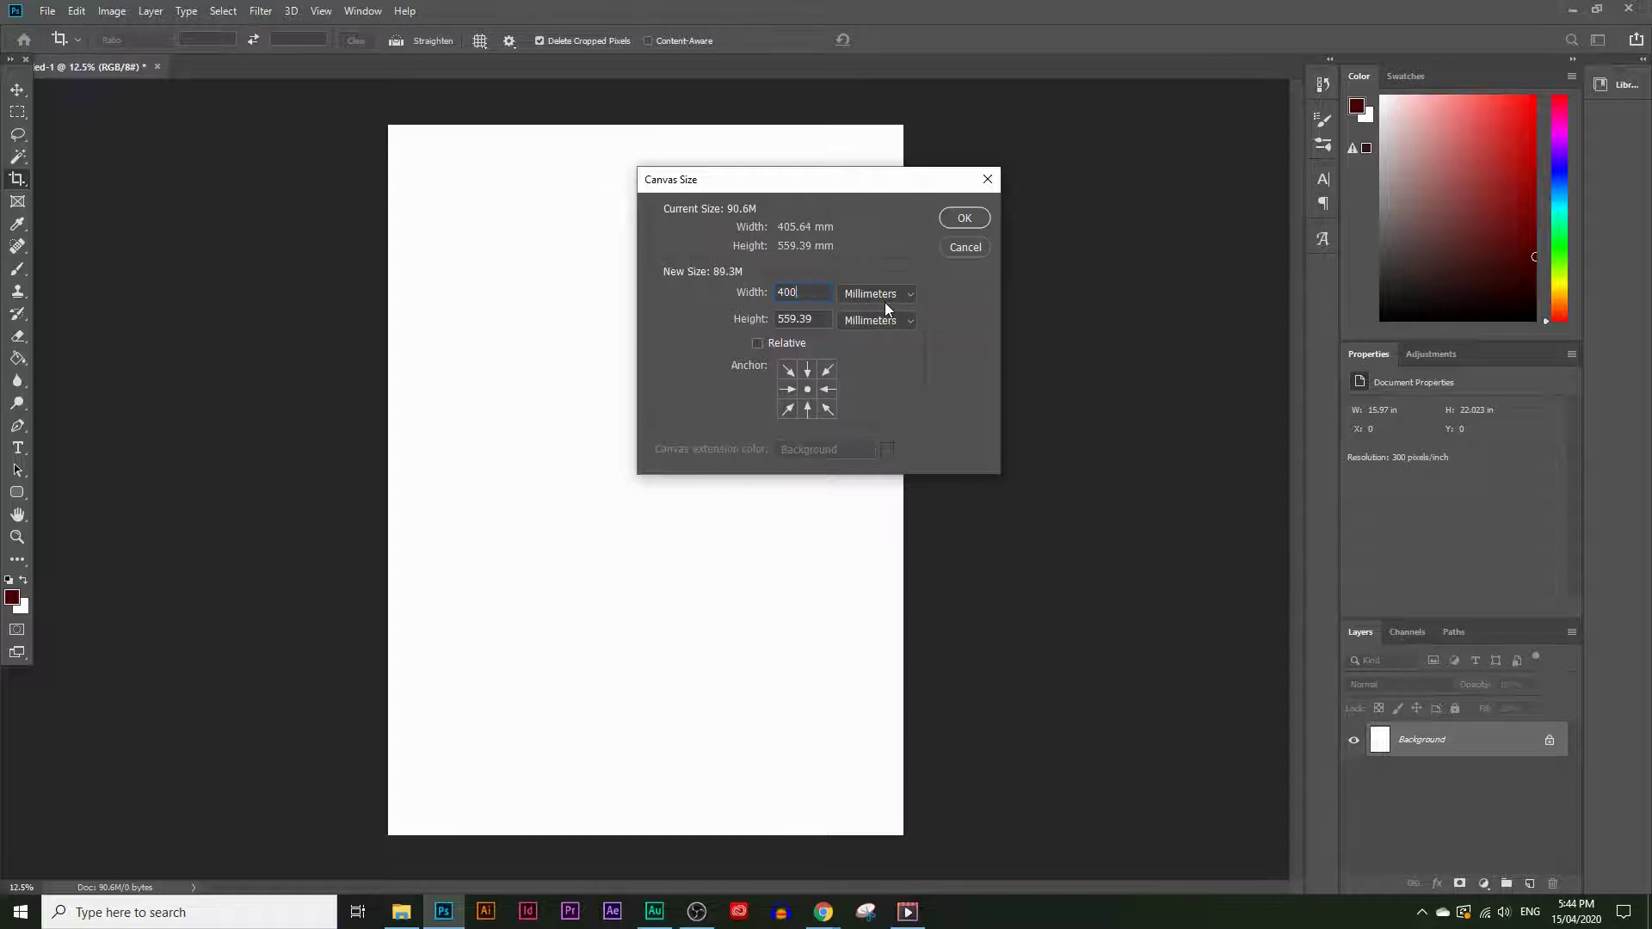
pyautogui.press('Tab')
pyautogui.write('55')
pyautogui.click(978, 221)
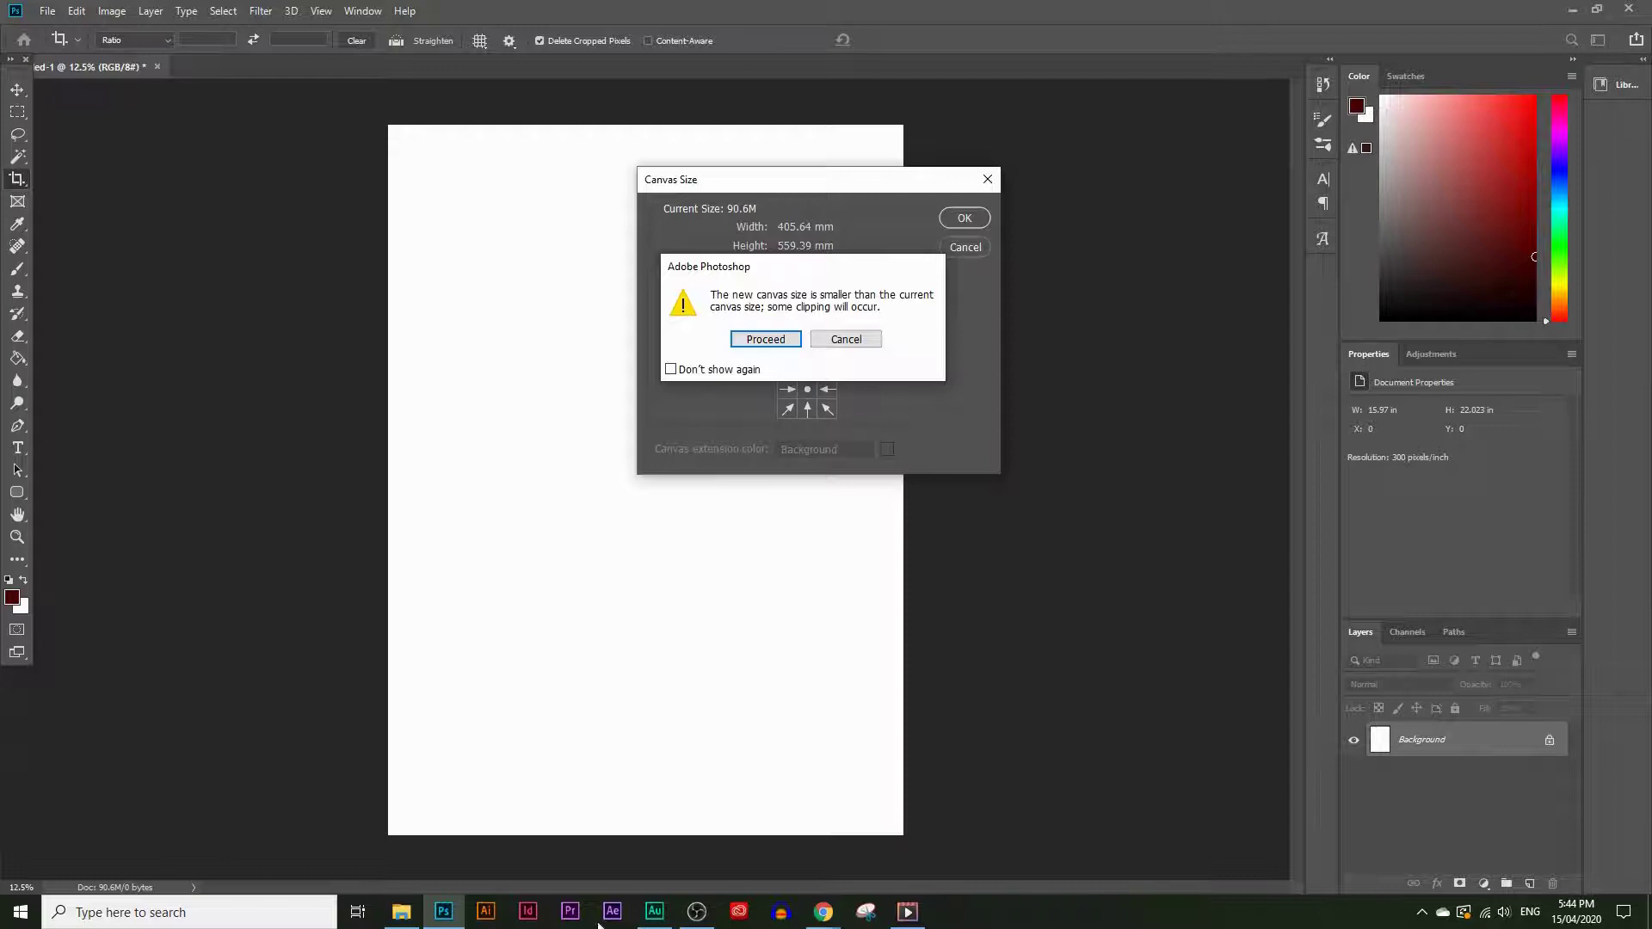
pyautogui.click(768, 339)
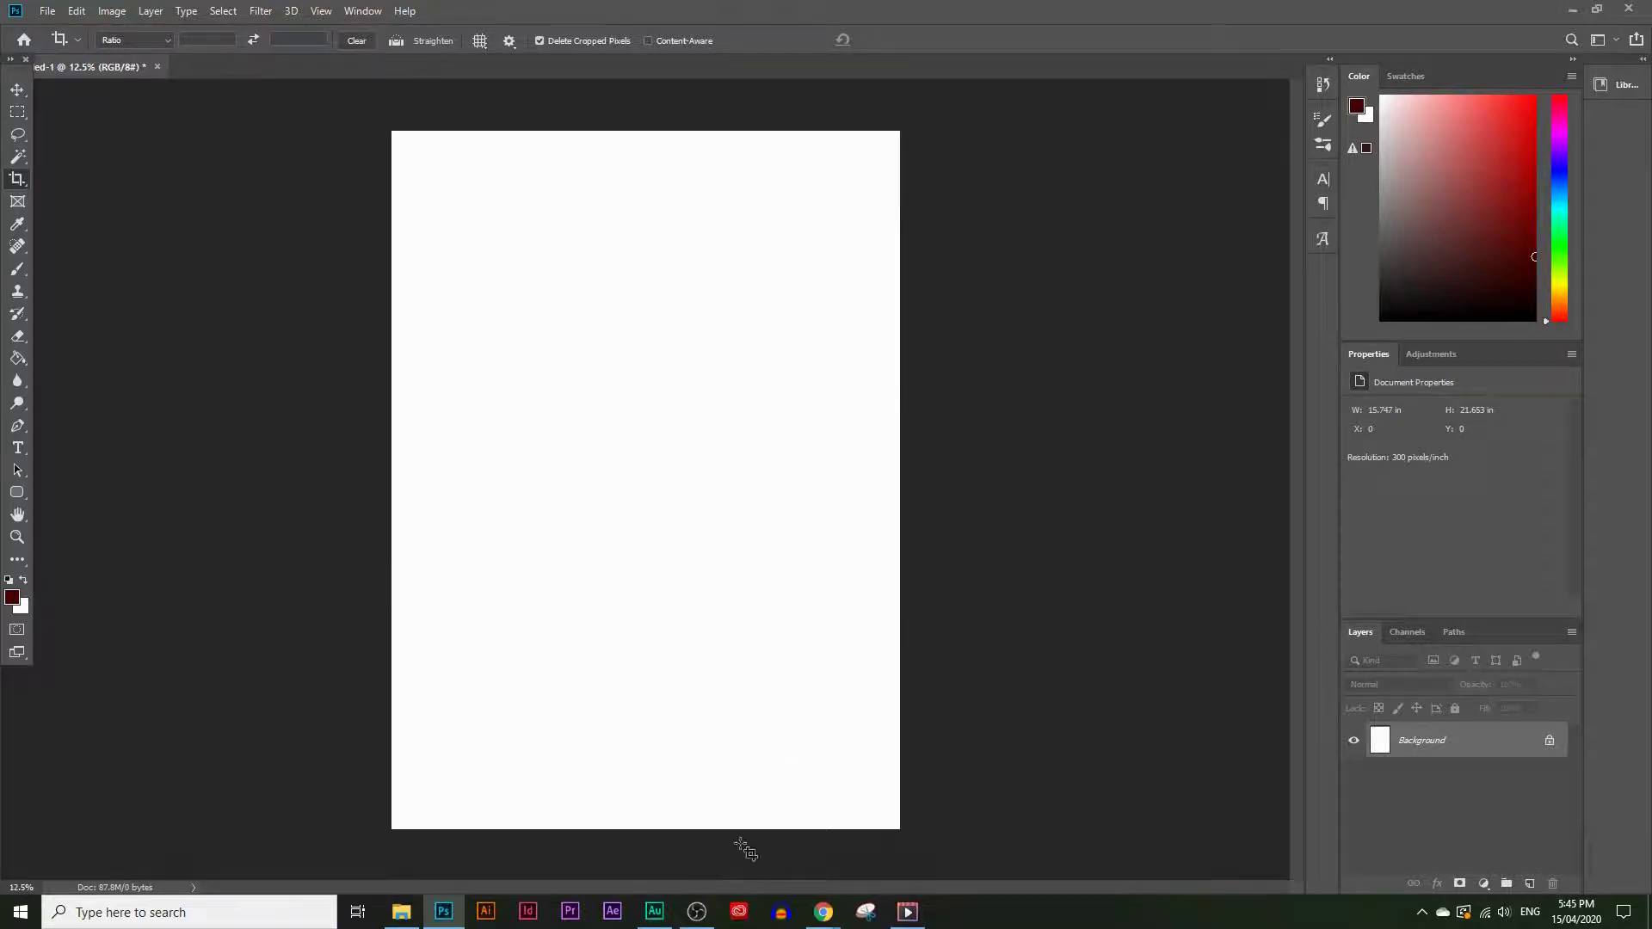
# Step: Check the "Life is short" quote reference in Chrome again and return to Photoshop
pyautogui.moveTo(823, 910)
pyautogui.click(938, 837)
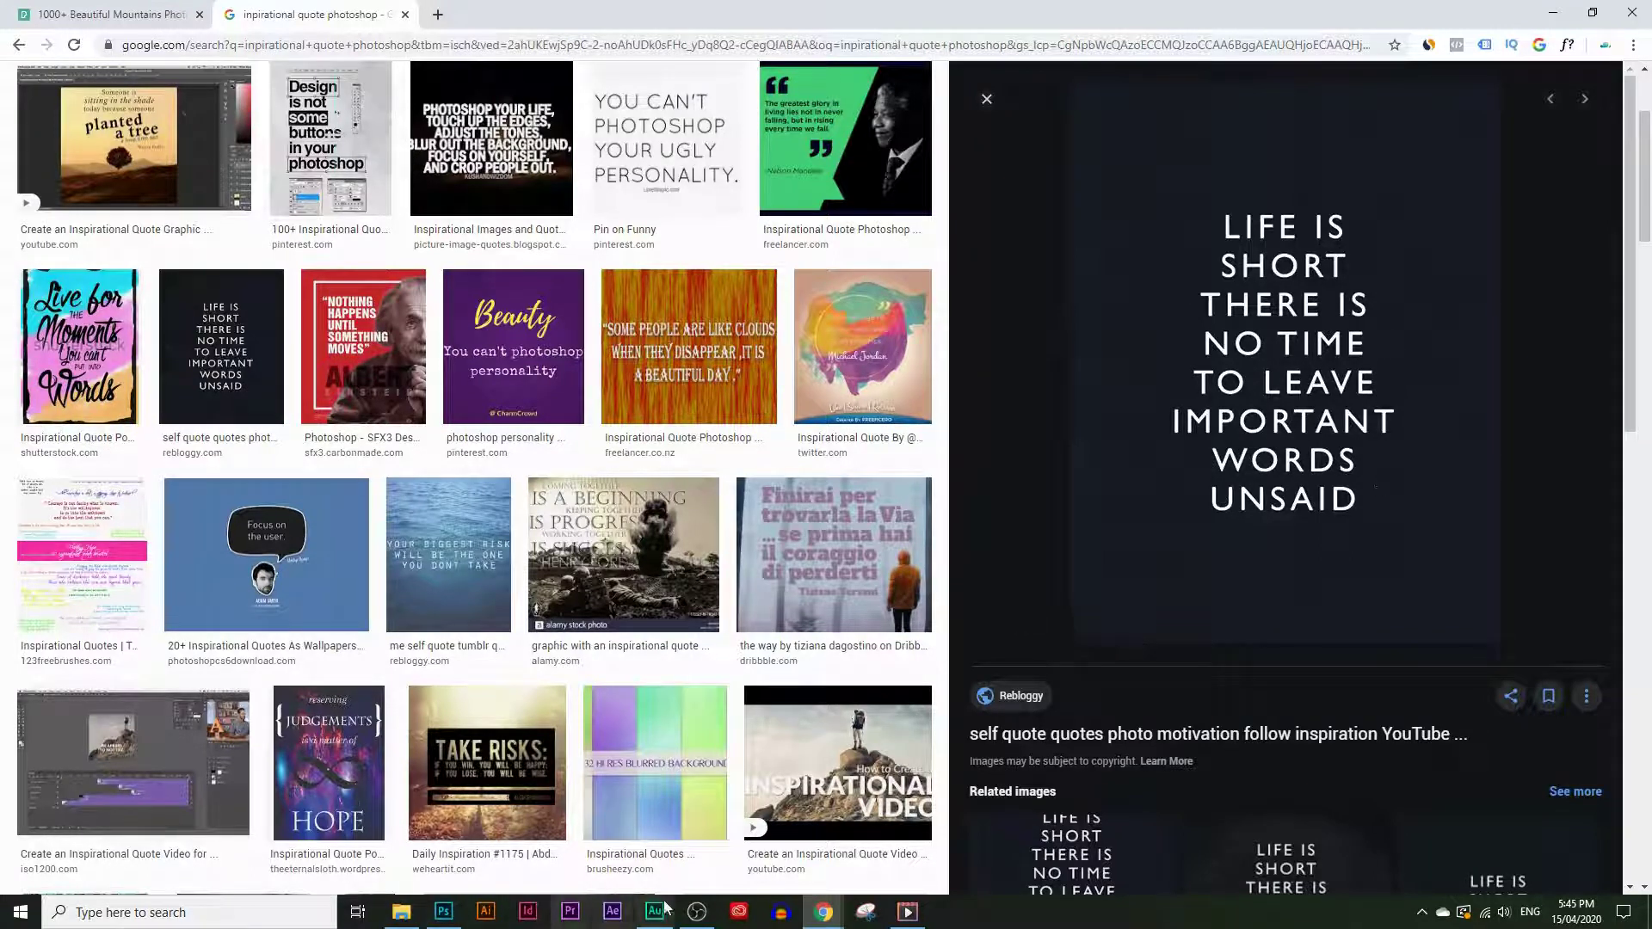
pyautogui.click(443, 912)
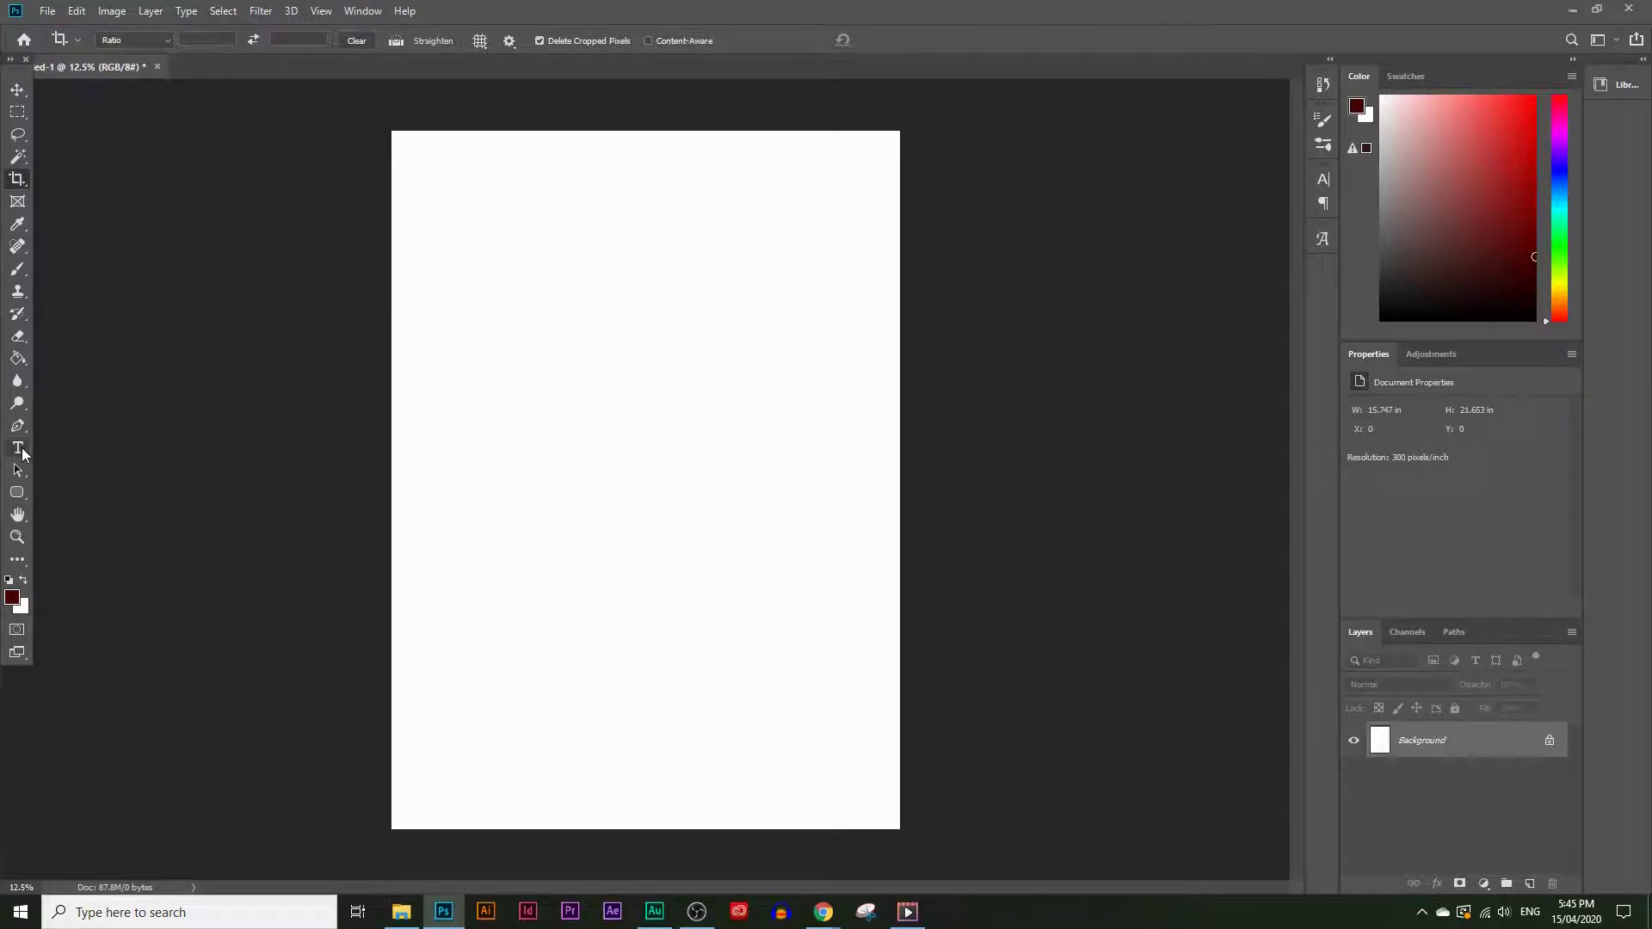
# Step: Add a text layer in the upper part of the page and set its text color to black, 000000
pyautogui.click(18, 448)
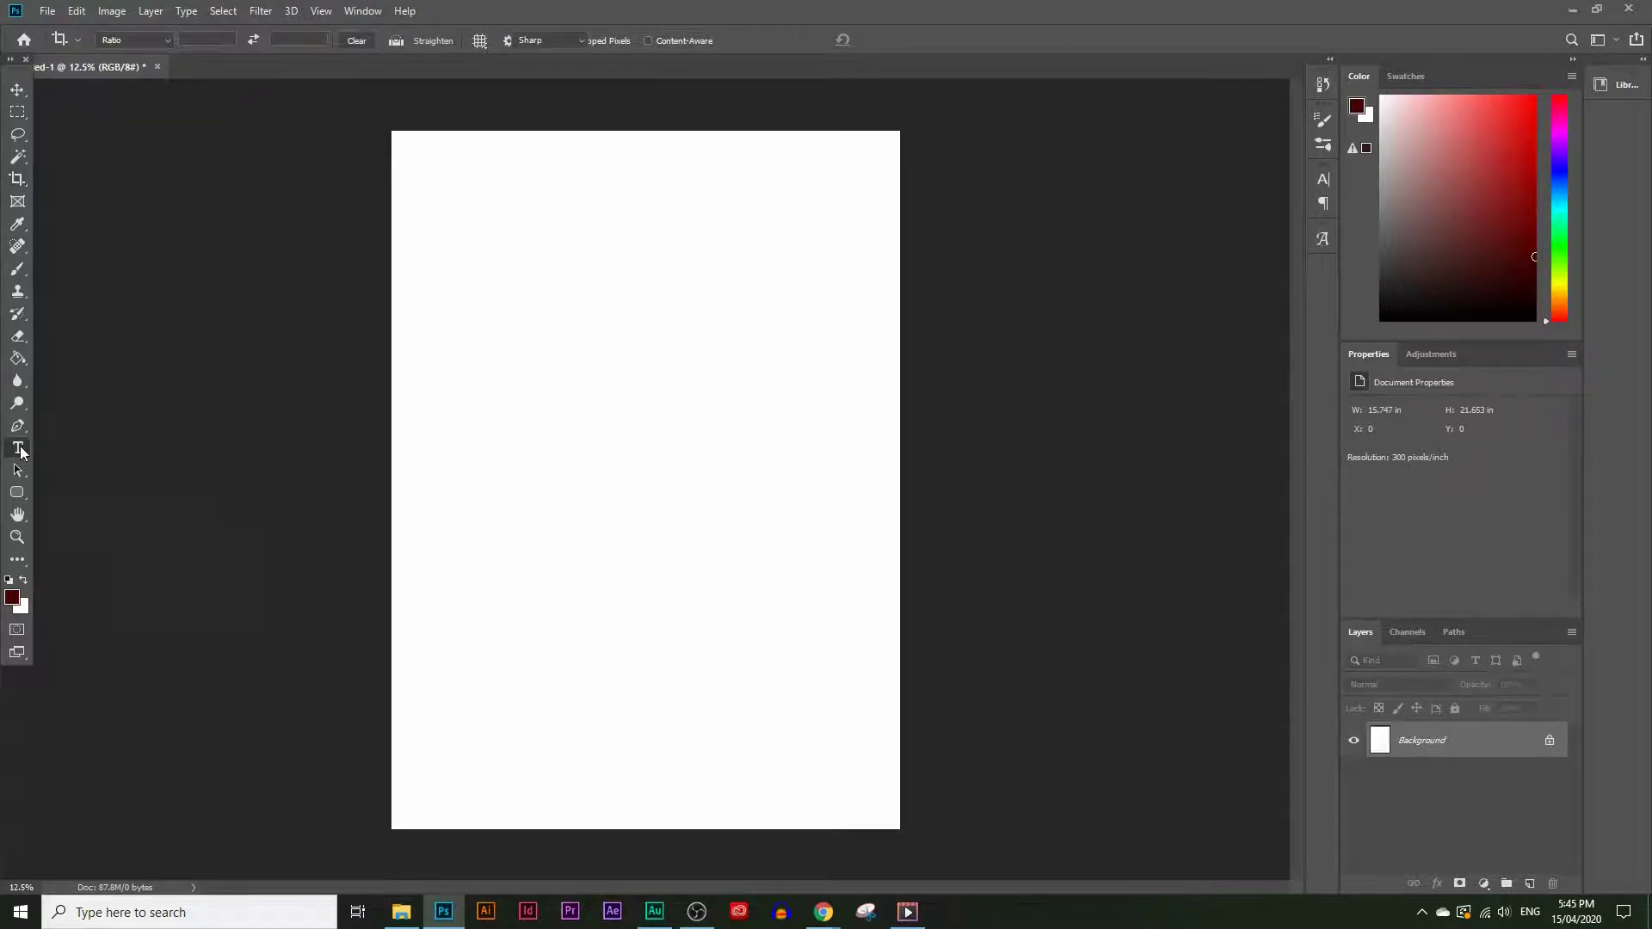
pyautogui.click(606, 363)
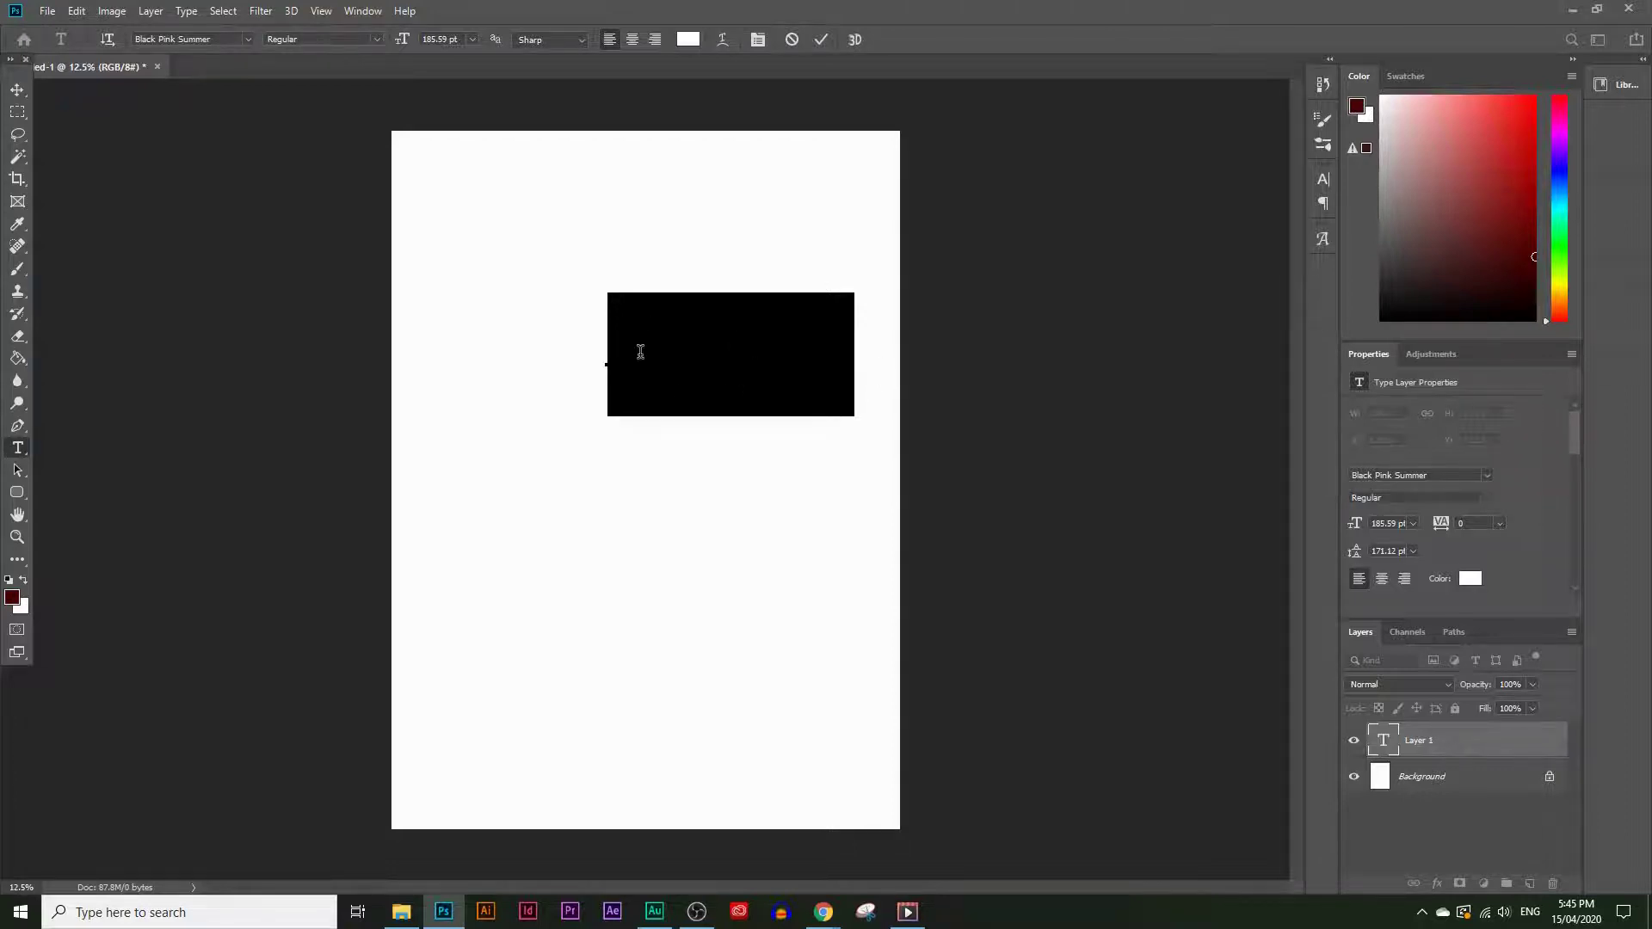
pyautogui.press('BackSpace')
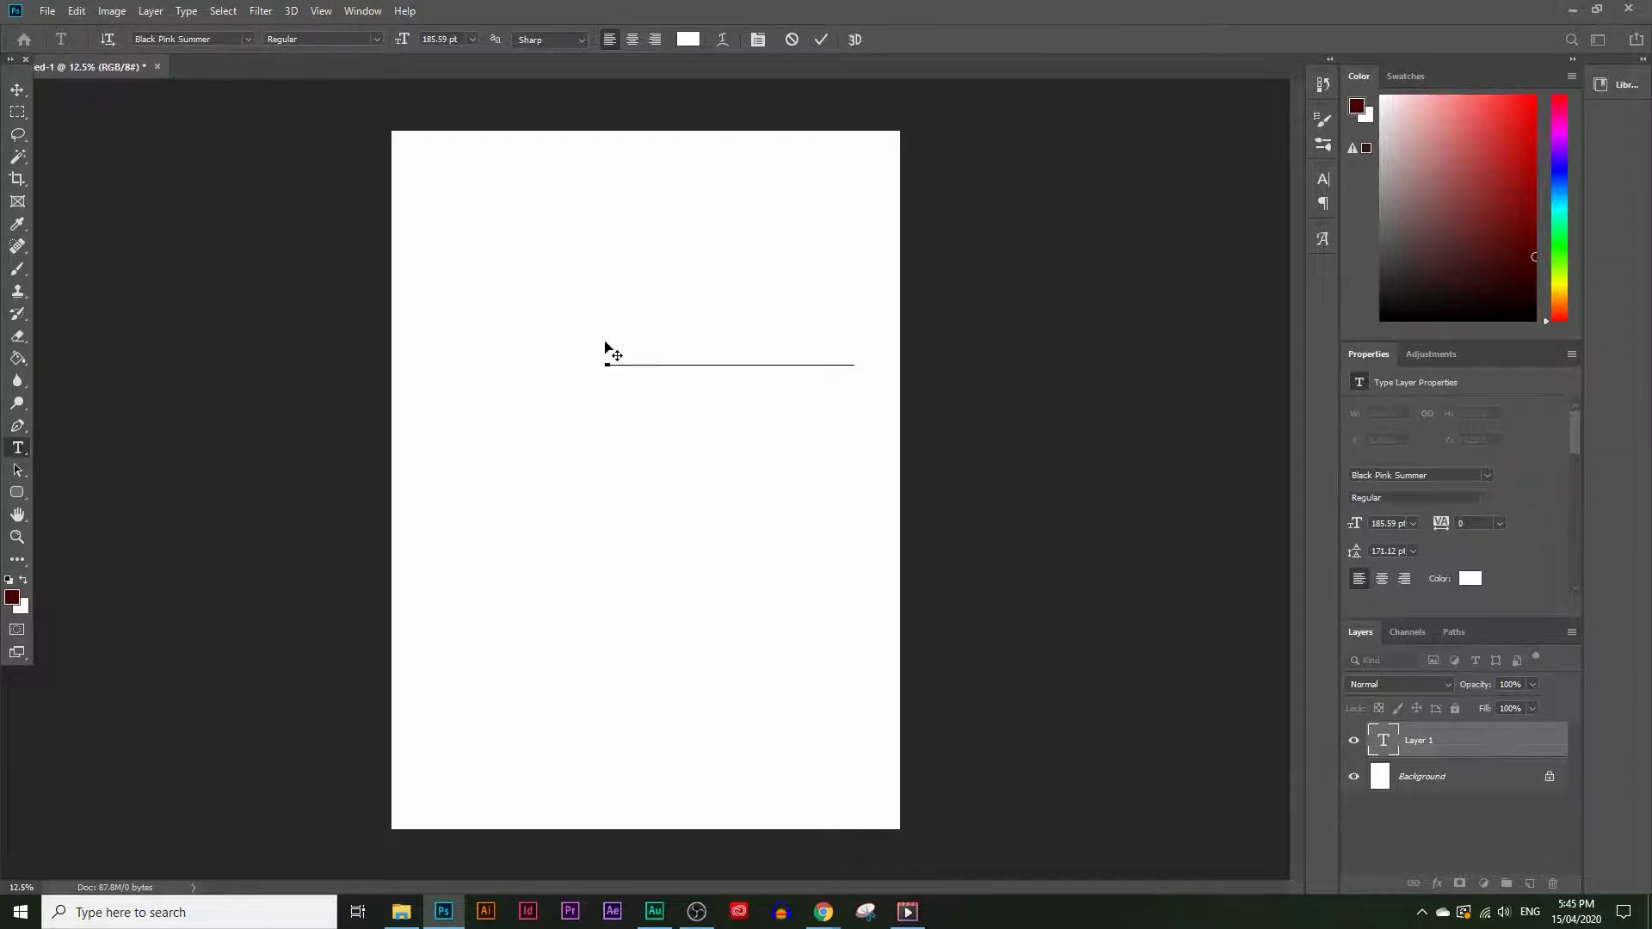
pyautogui.moveTo(608, 351); pyautogui.dragTo(863, 345)
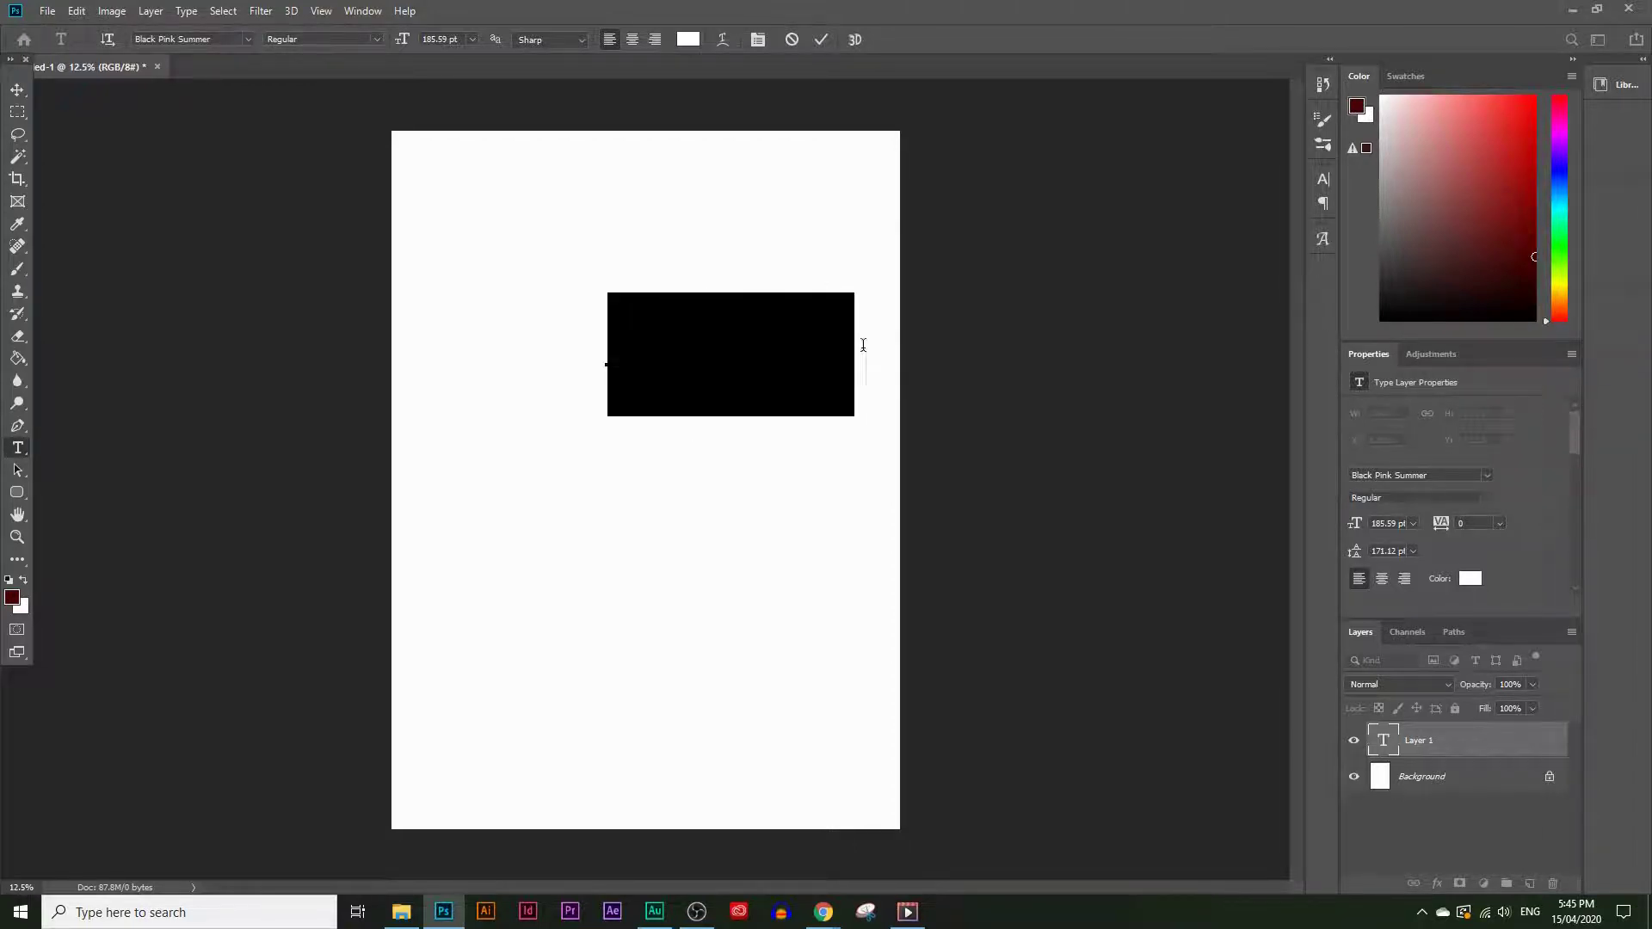
pyautogui.click(688, 40)
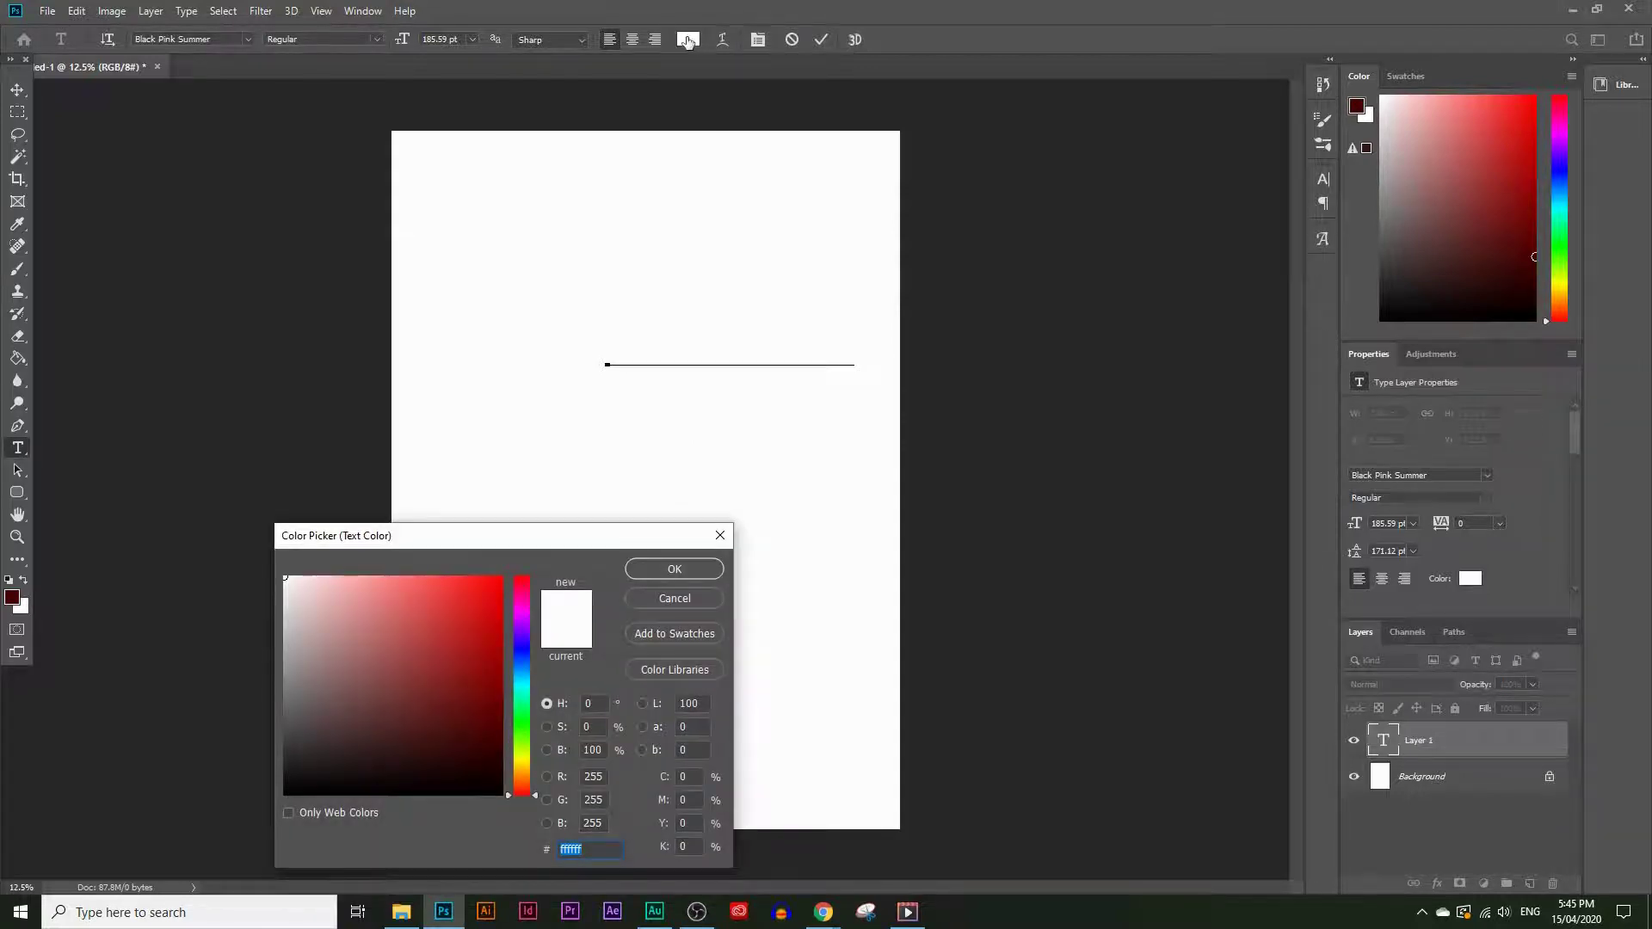
pyautogui.write('000000')
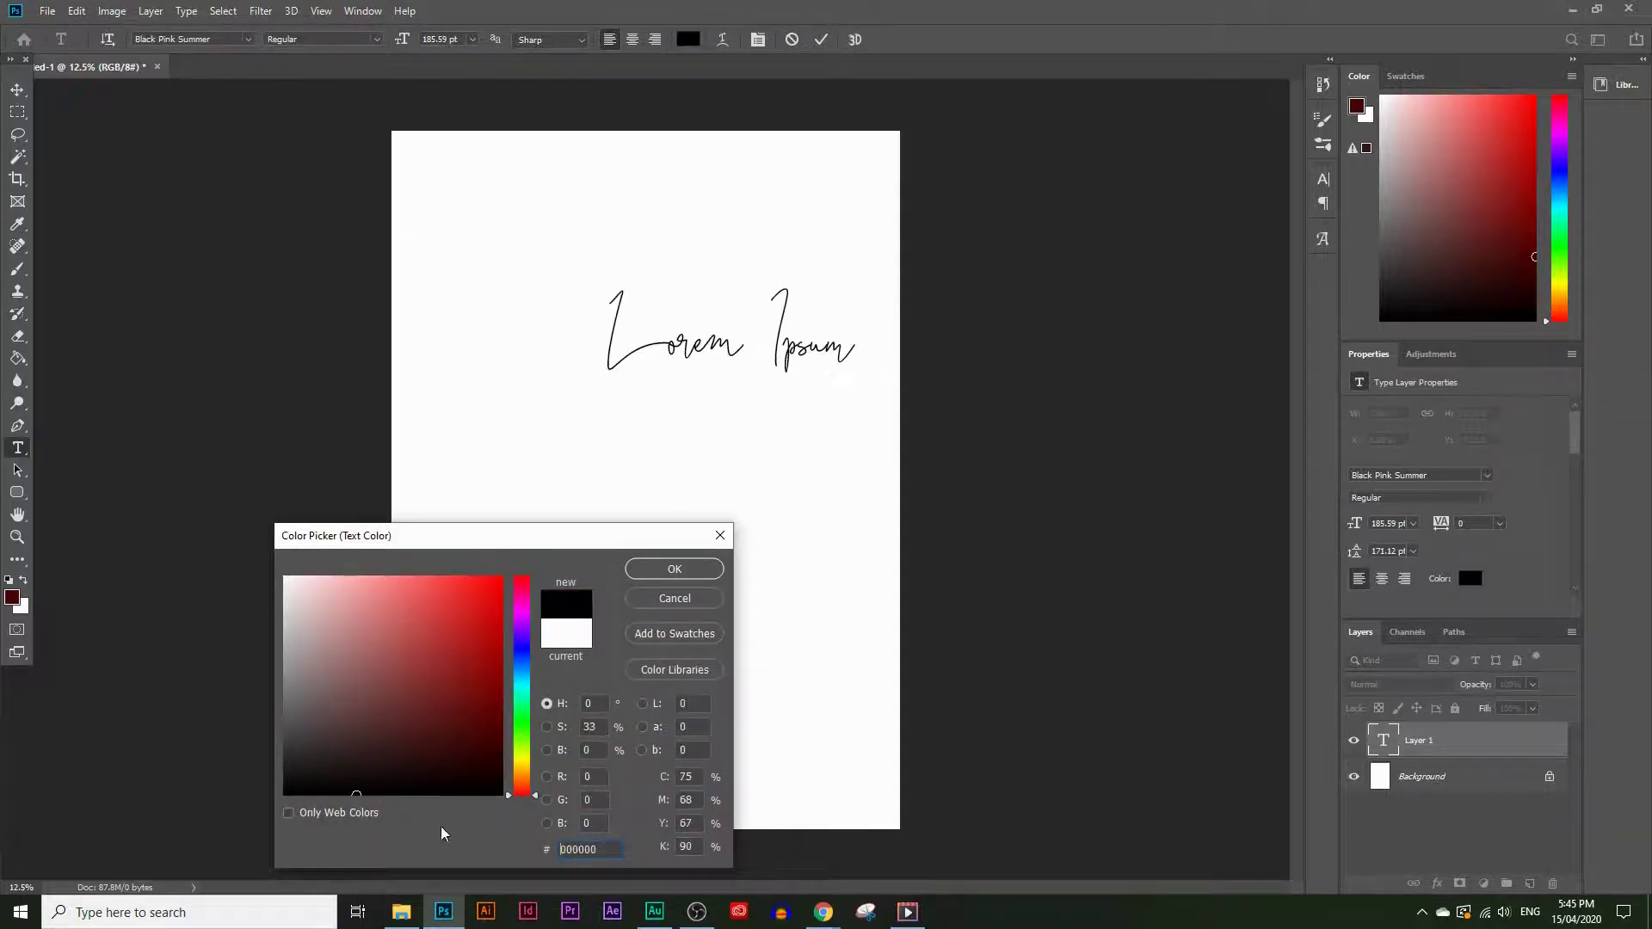
pyautogui.click(677, 570)
# Step: Replace the "Lorem Ipsum" placeholder with random filler letters and center-align the text
pyautogui.click(679, 338)
pyautogui.moveTo(610, 332); pyautogui.dragTo(856, 332)
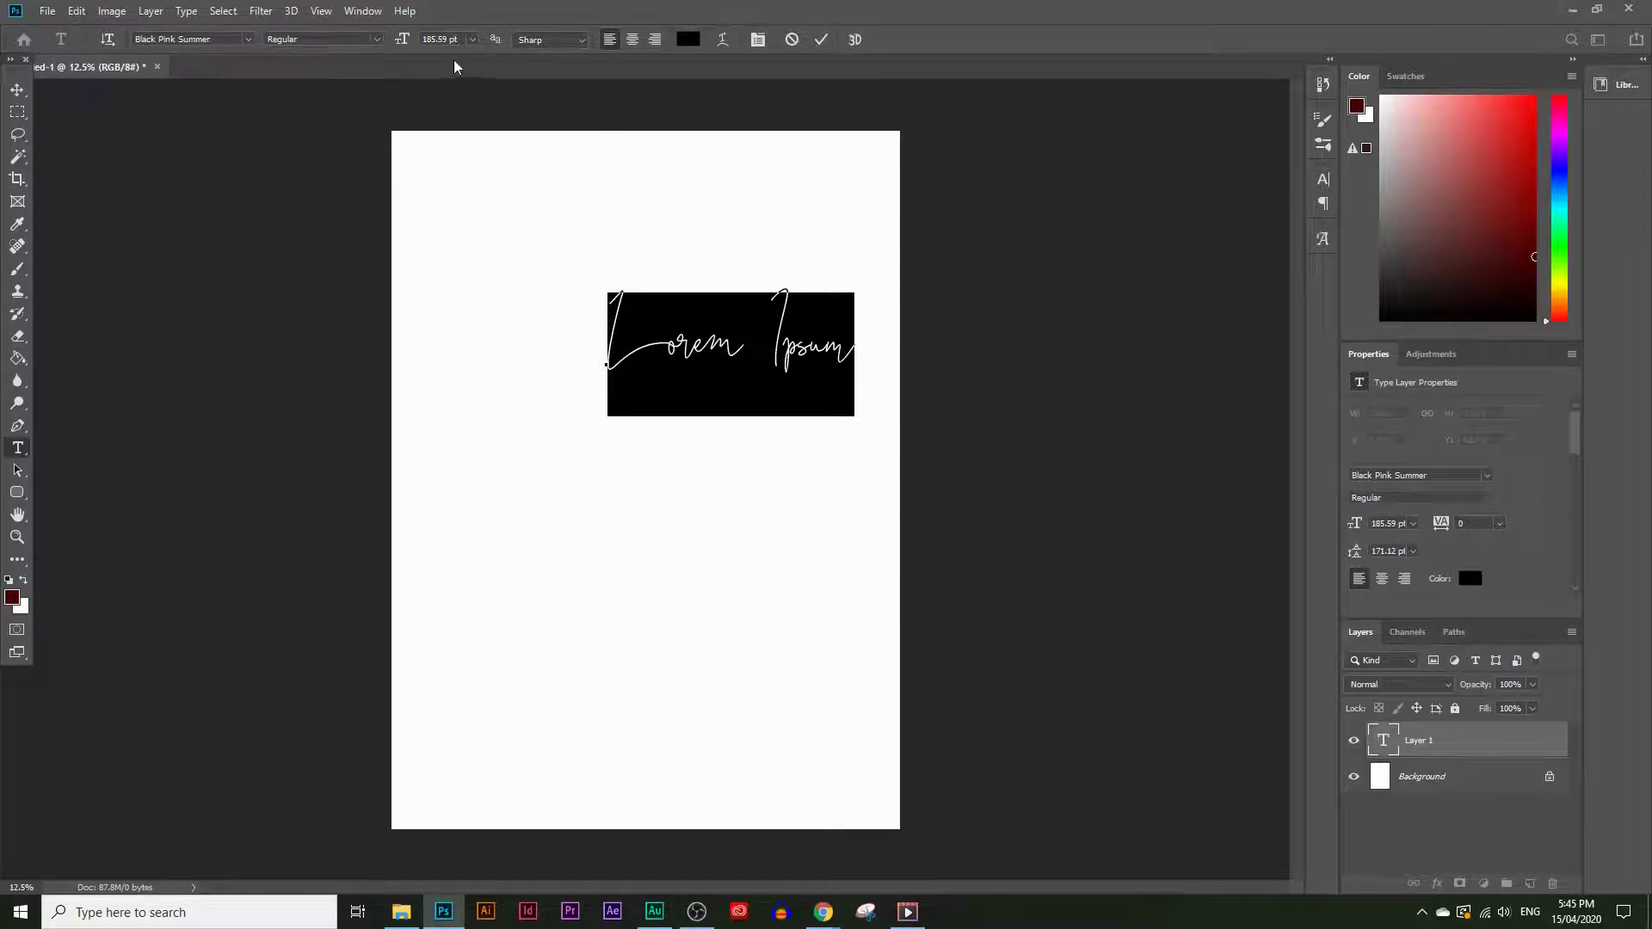
pyautogui.moveTo(606, 356); pyautogui.dragTo(771, 356)
pyautogui.write('dsfsdfdf')
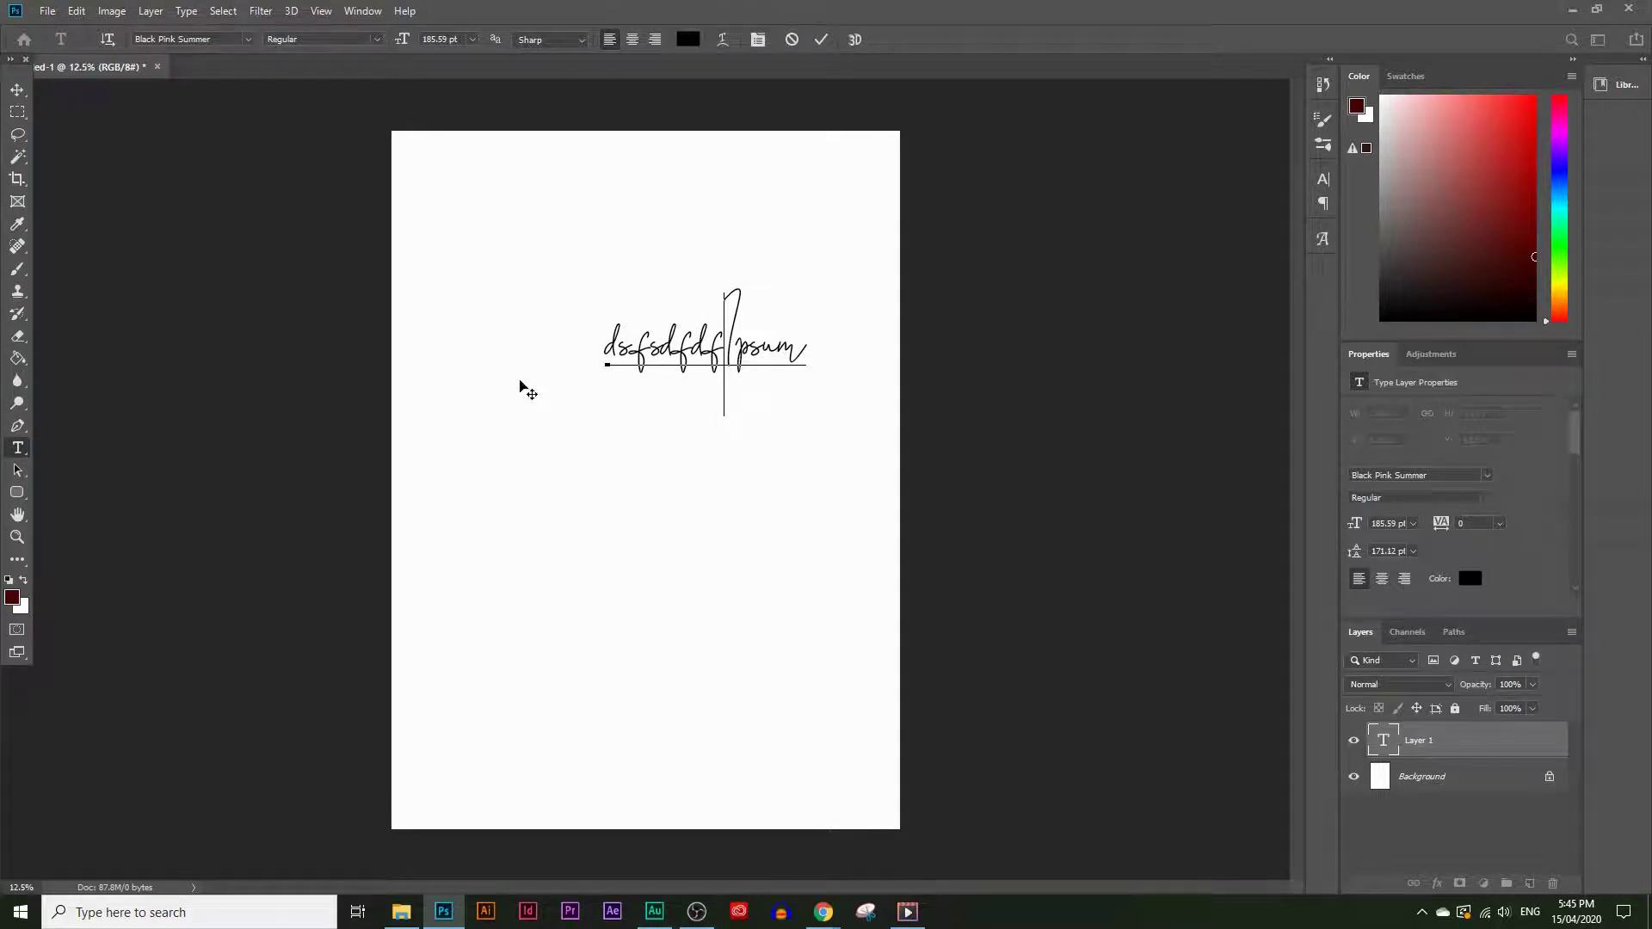
pyautogui.click(631, 40)
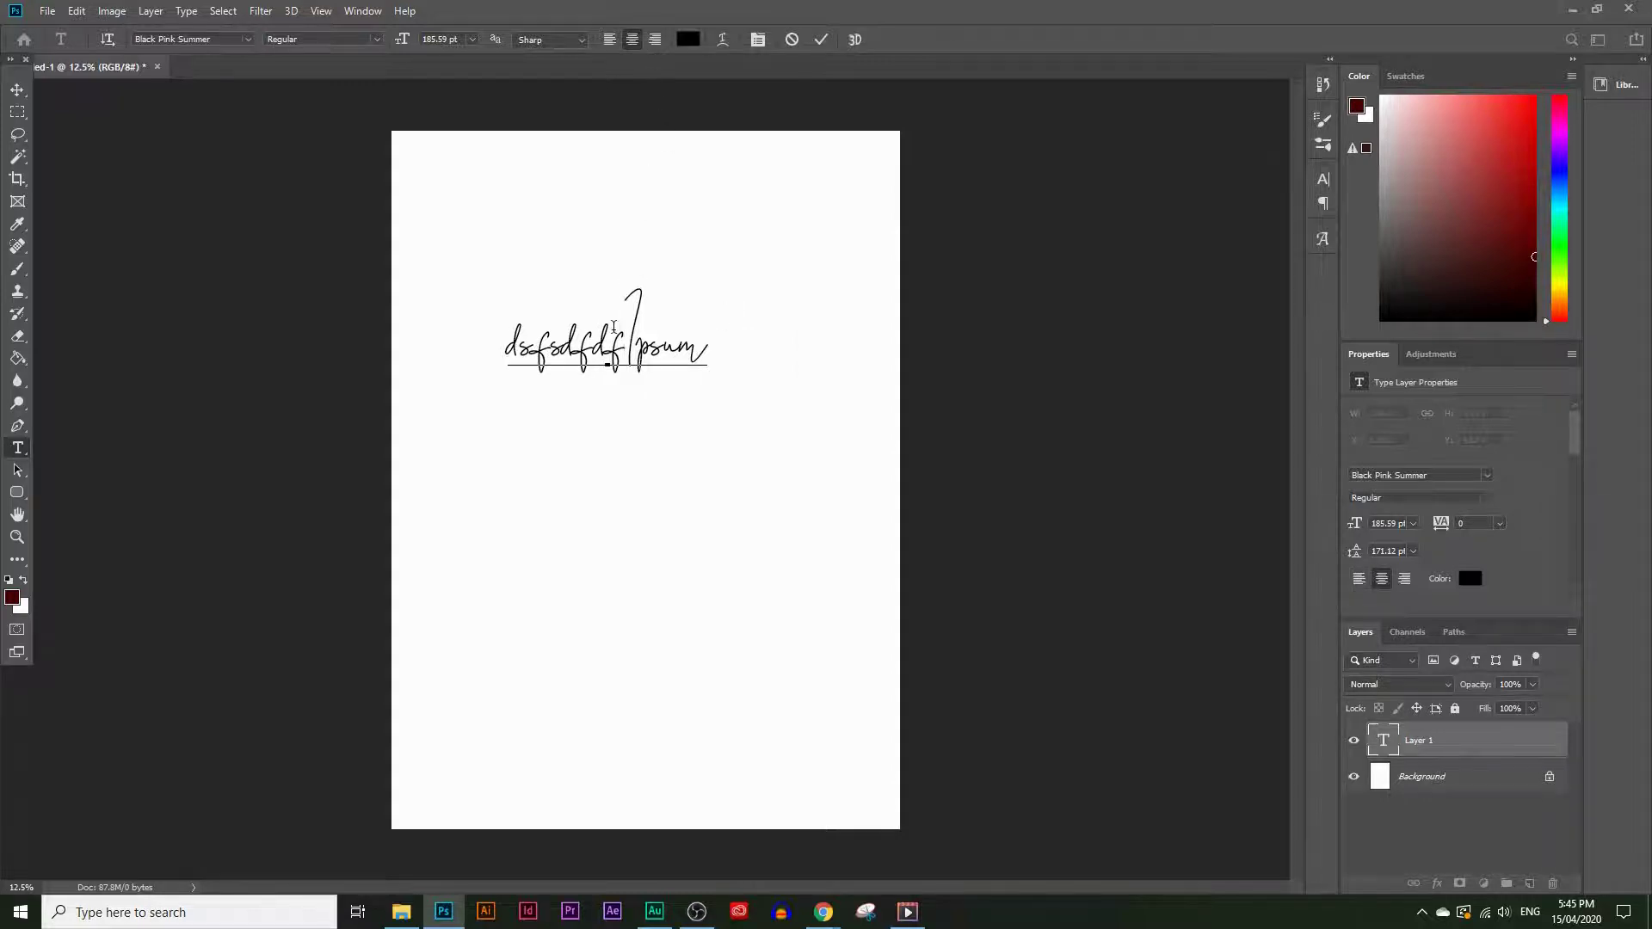
pyautogui.moveTo(508, 352); pyautogui.dragTo(659, 359)
pyautogui.write('frsdfdsfdsdsf')
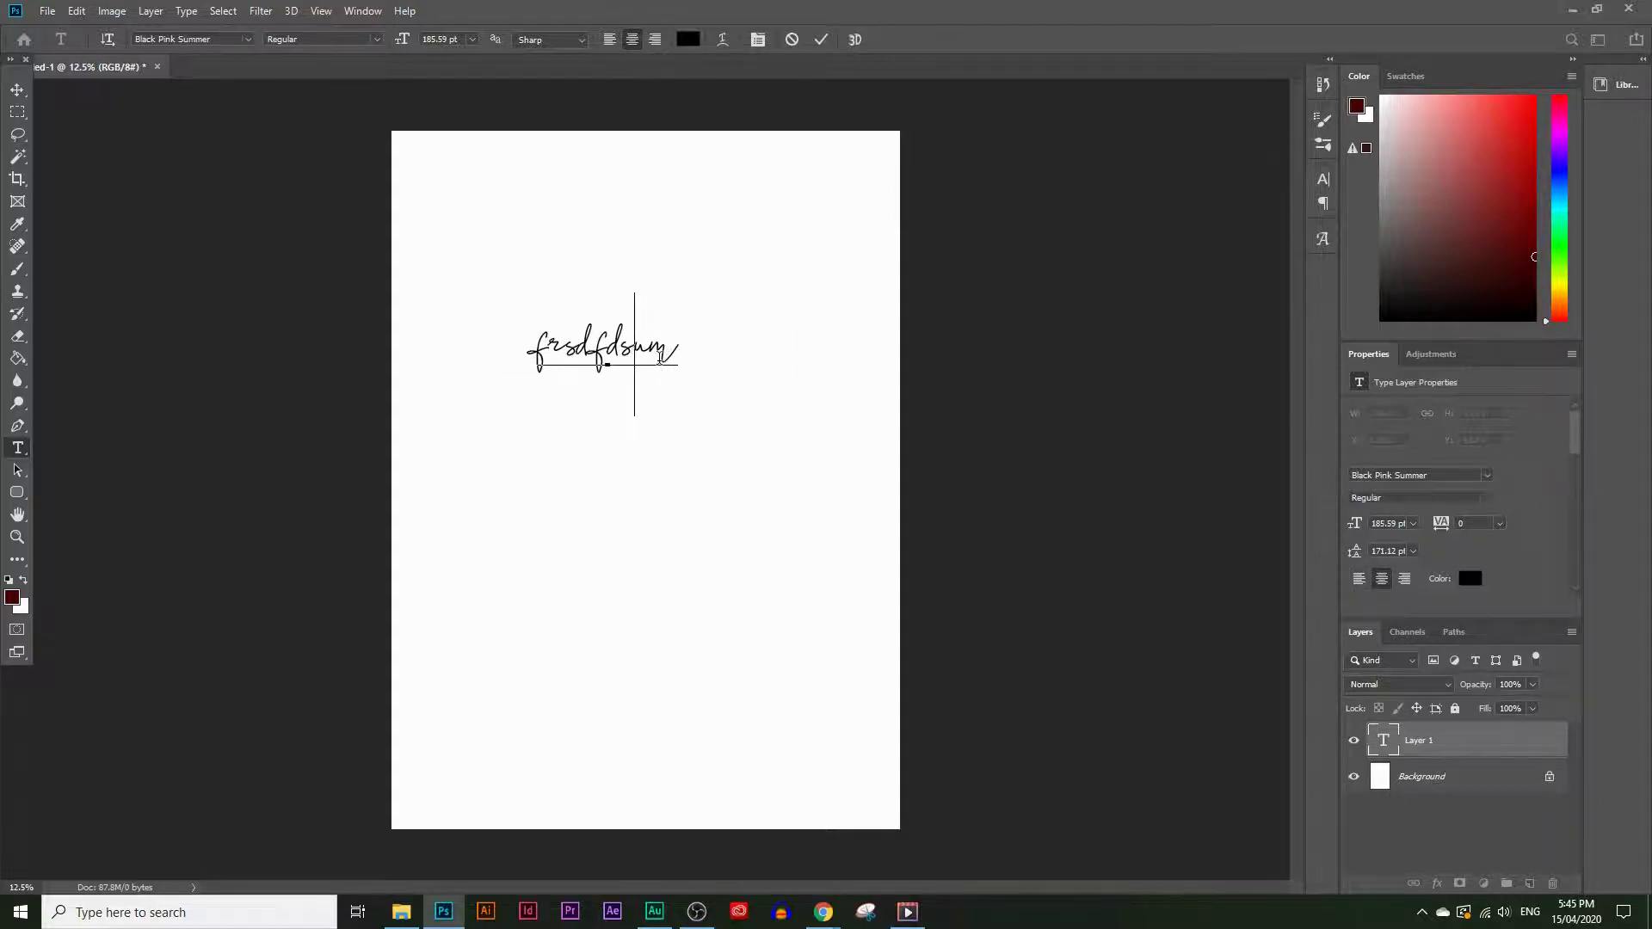
pyautogui.write('sdf')
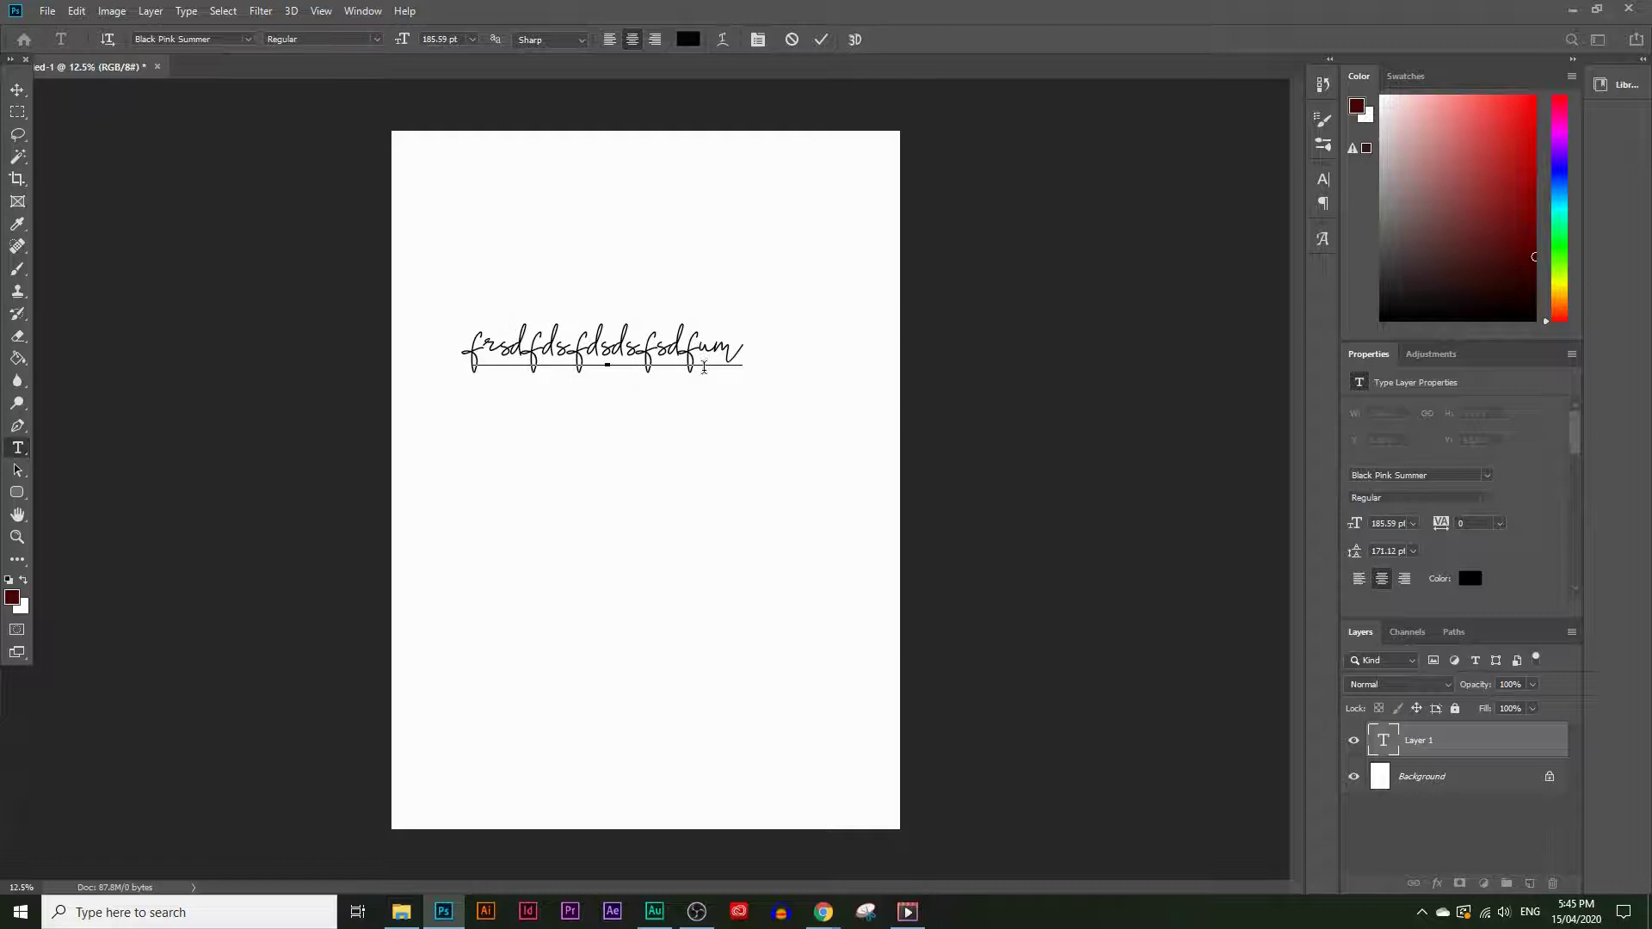
# Step: Move the filler text to about the horizontal middle of the page and change its font to Roboto
pyautogui.click(17, 90)
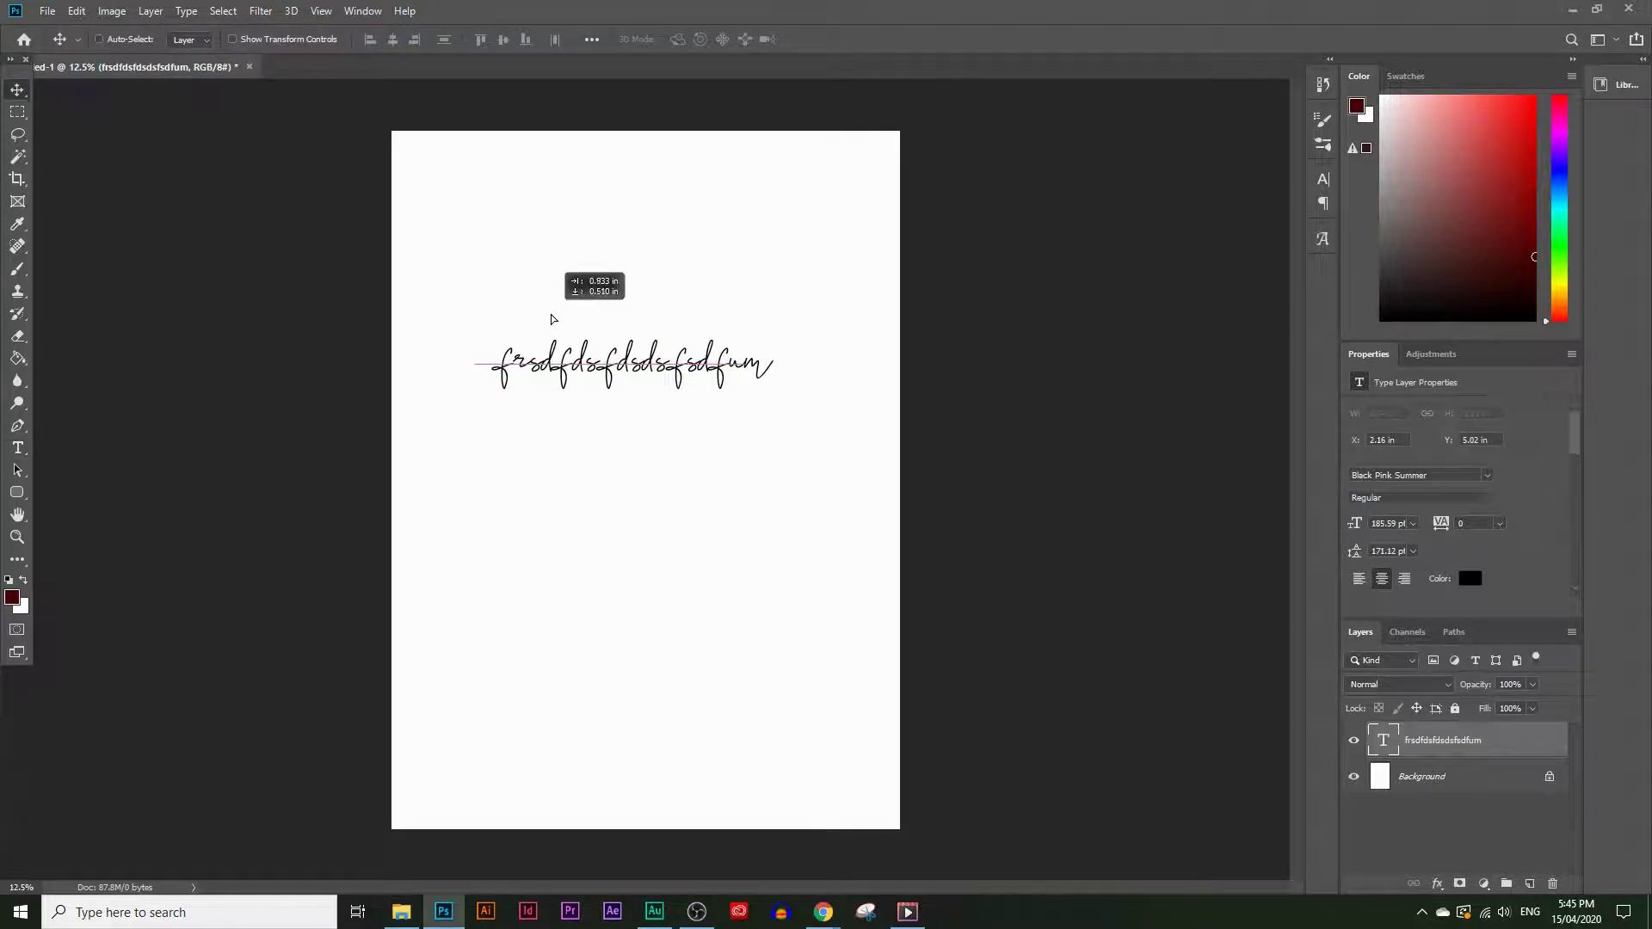
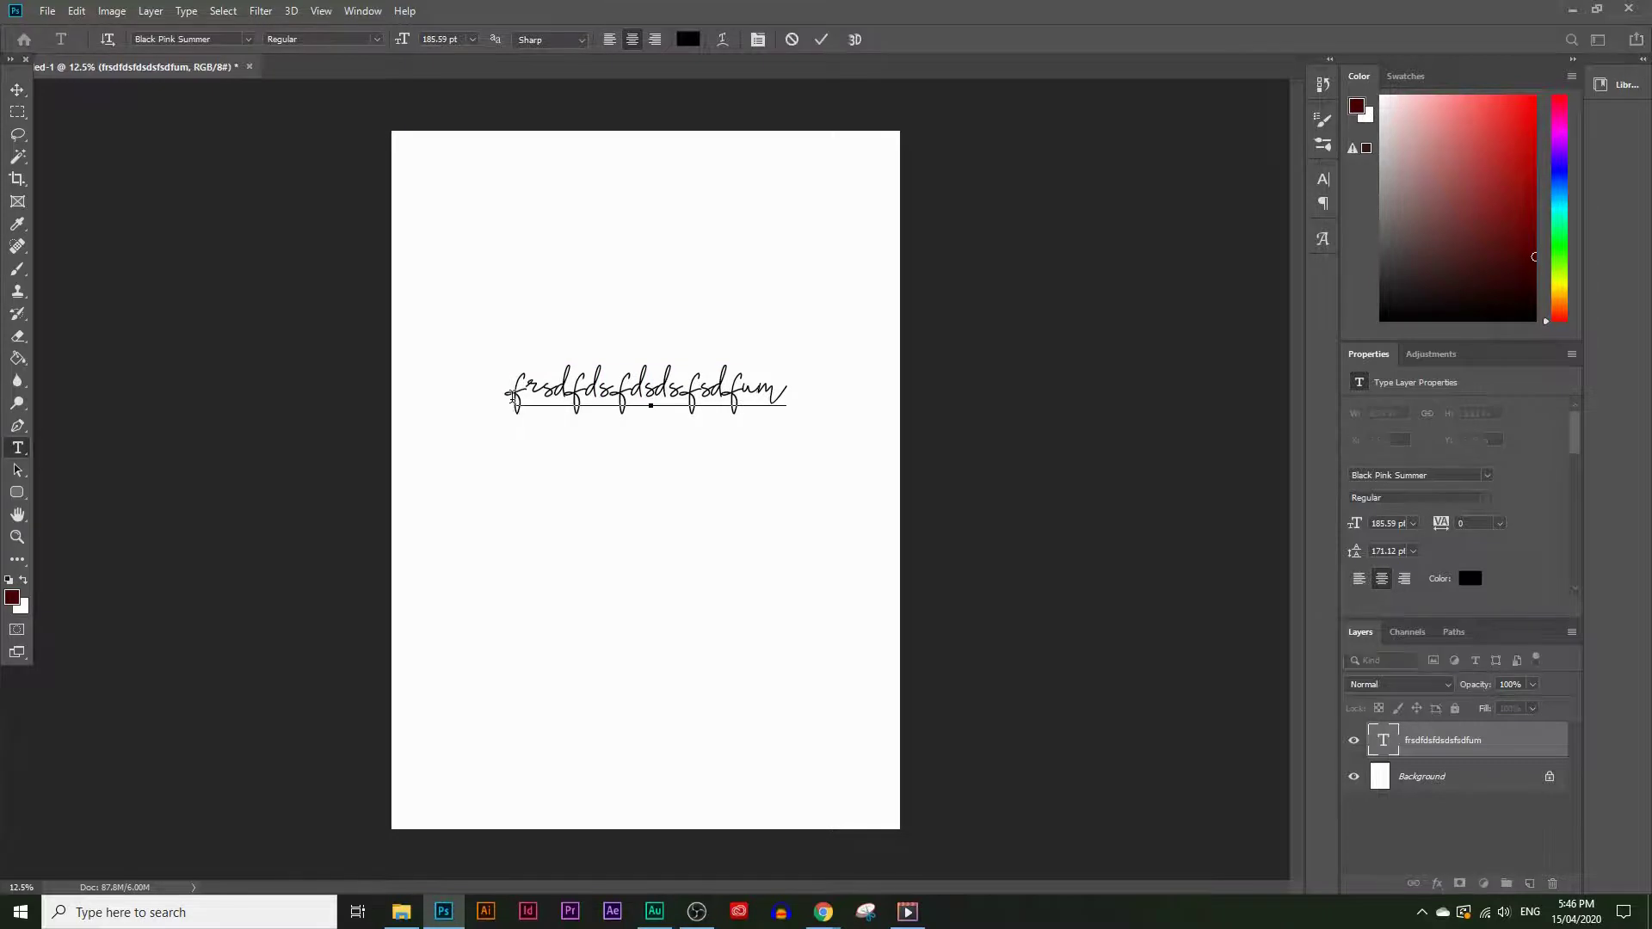
pyautogui.click(250, 39)
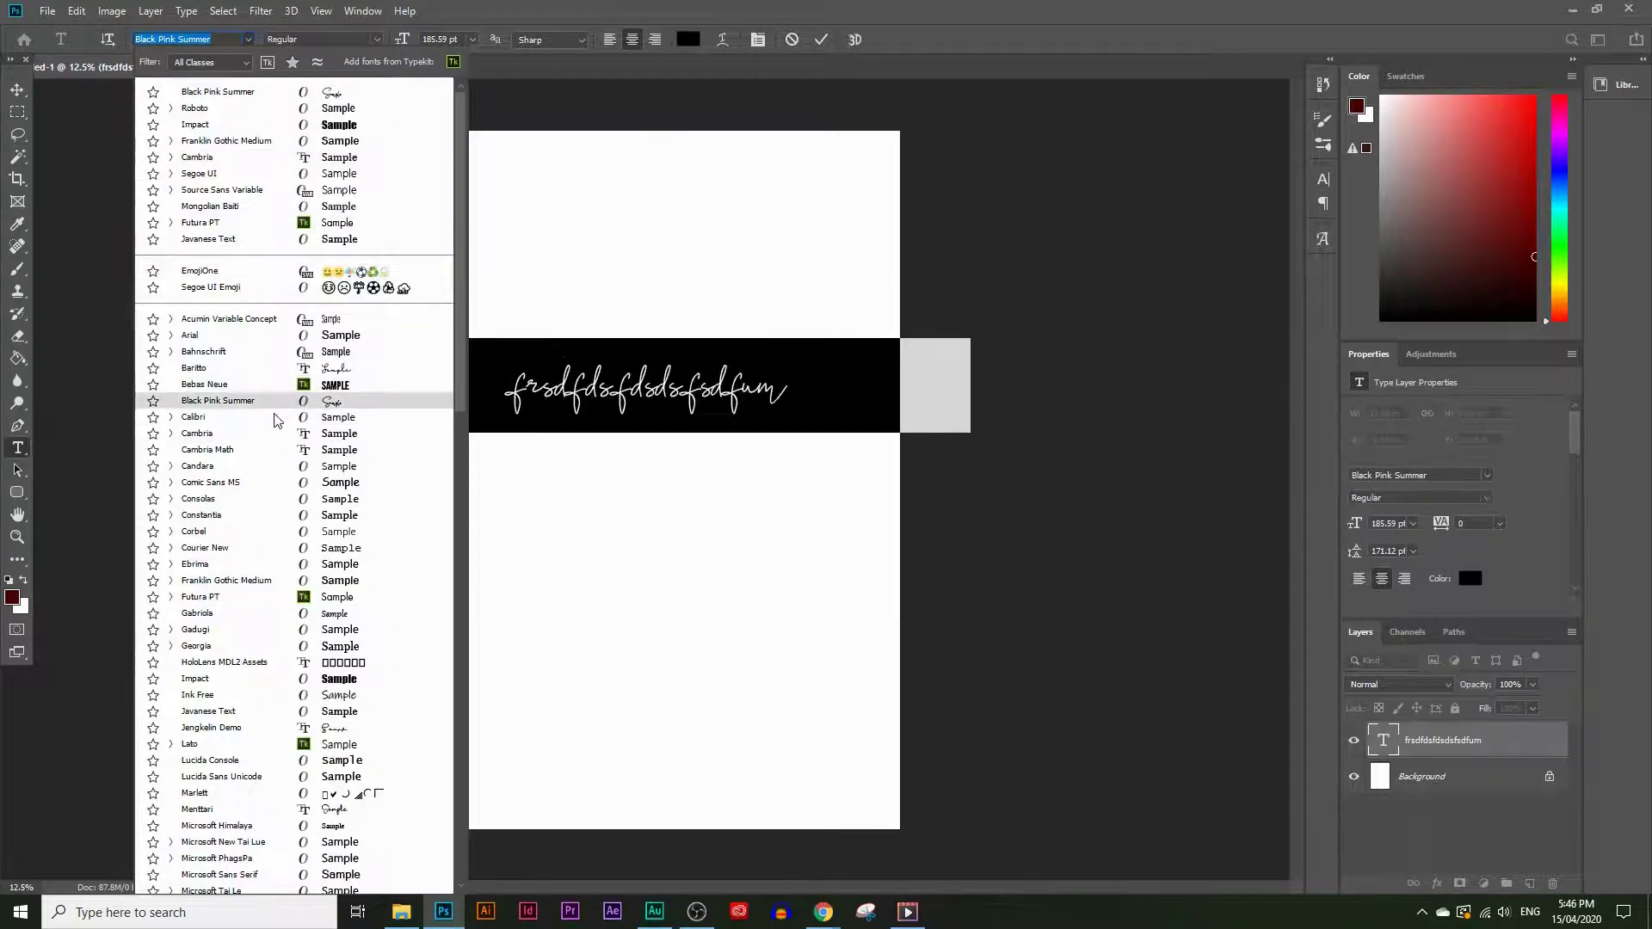
pyautogui.scroll(-1, 246, 366)
pyautogui.scroll(1, 246, 365)
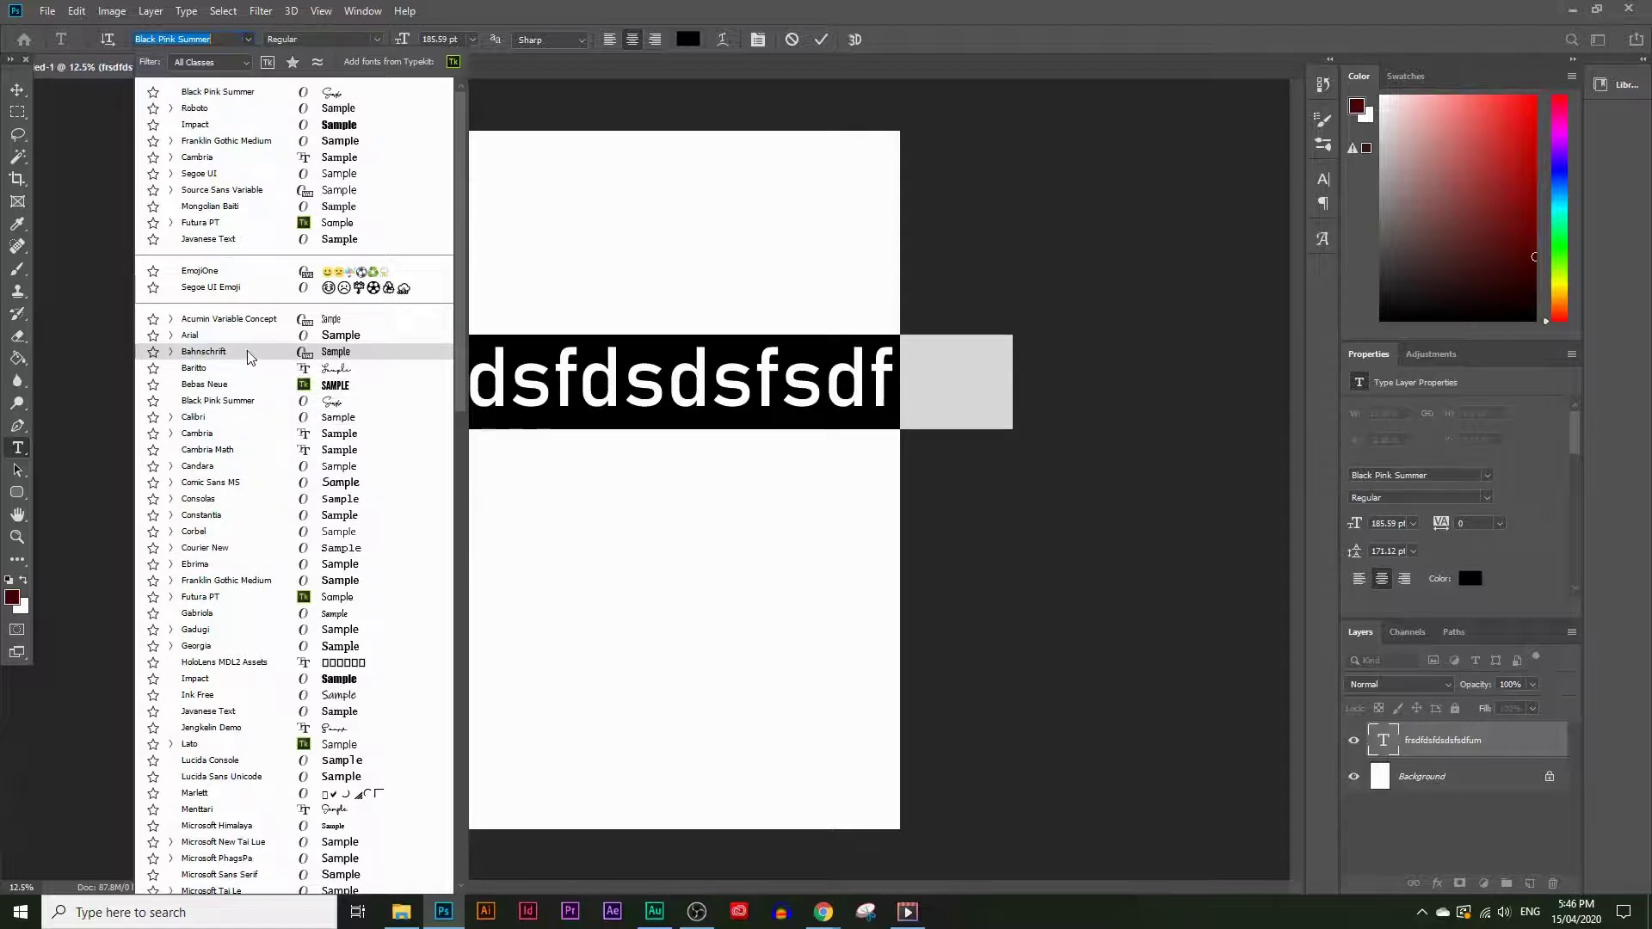
pyautogui.click(225, 113)
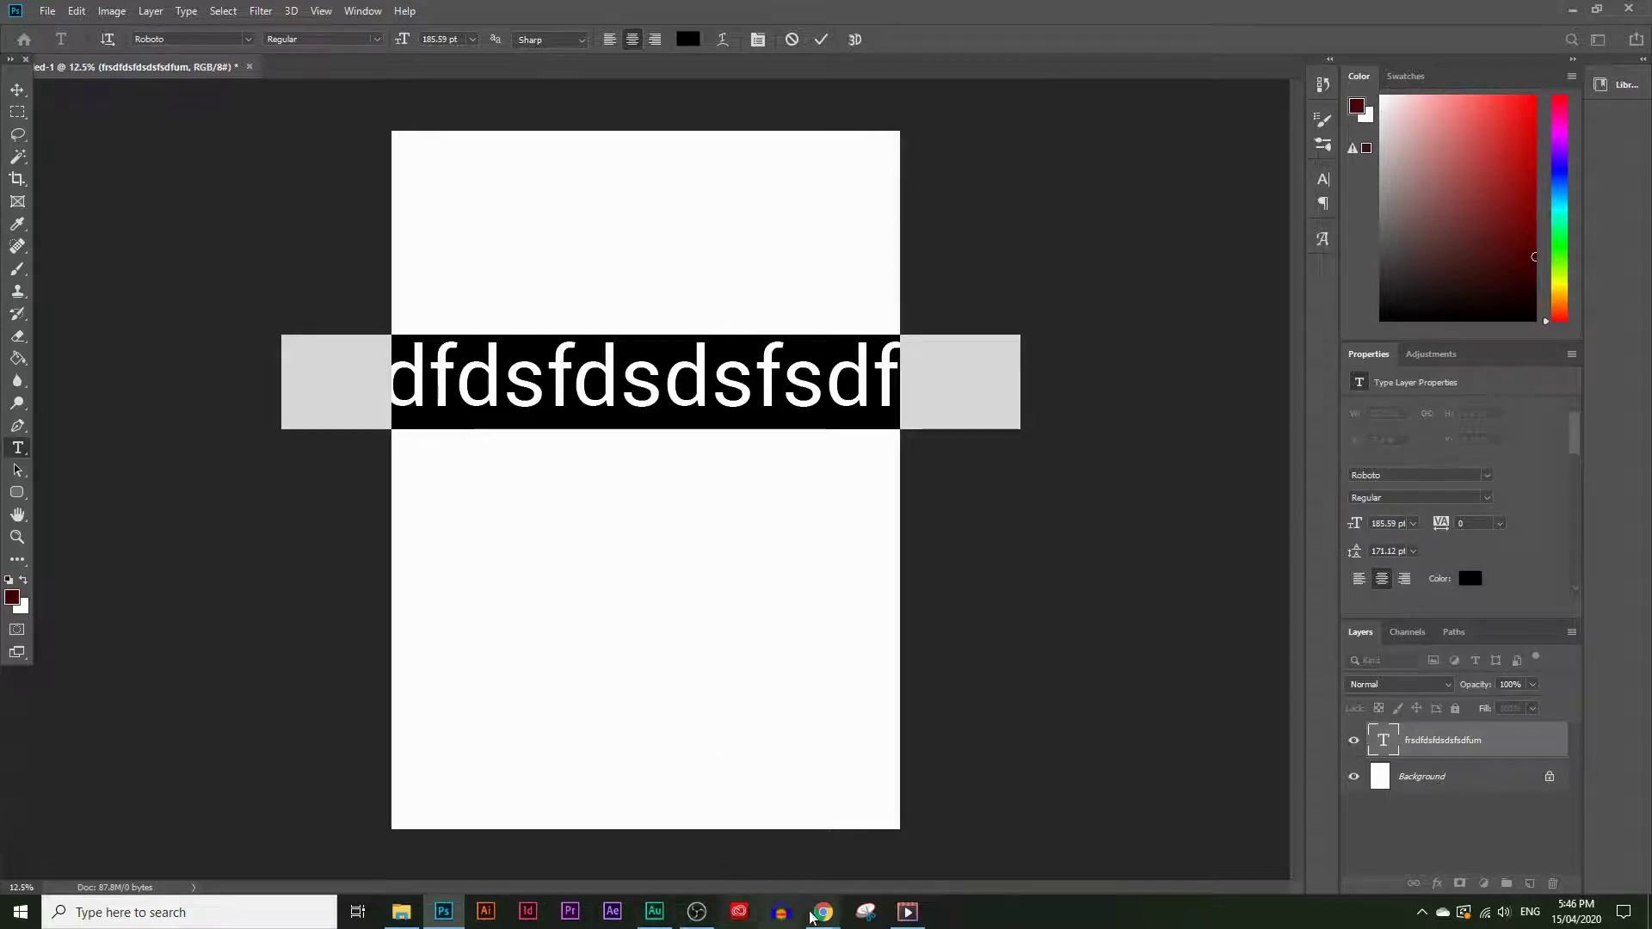
# Step: Check the quote's wording in Chrome, return to Photoshop and replace the filler text with "LIFE IS" and "SHORT" on two lines
pyautogui.moveTo(825, 913)
pyautogui.click(915, 839)
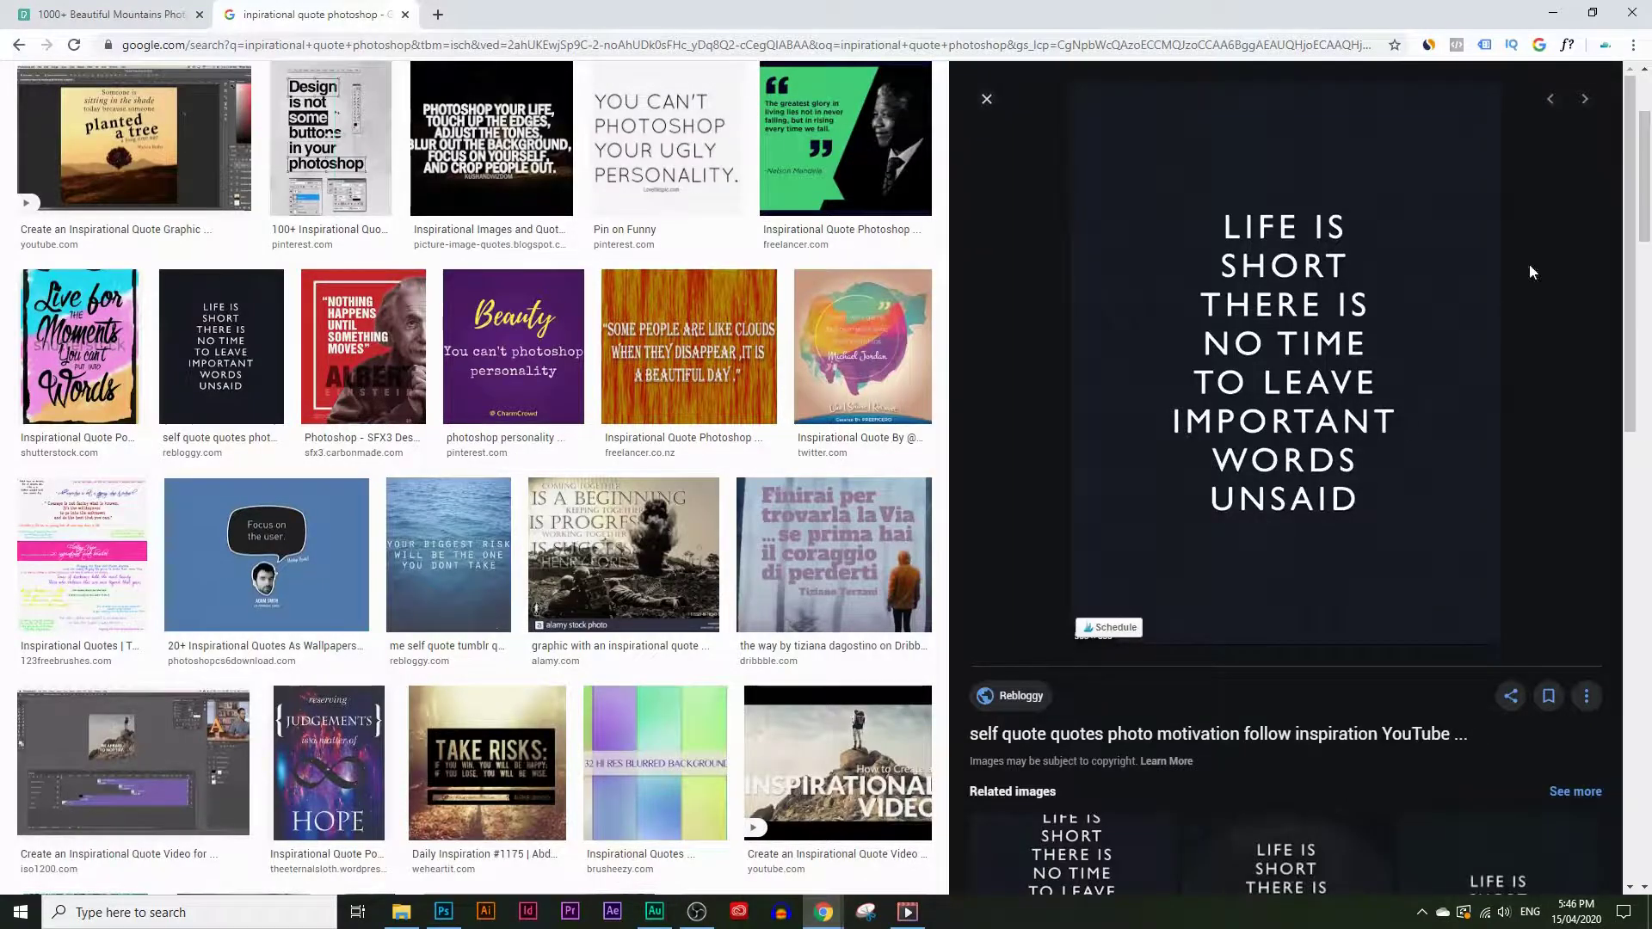
pyautogui.click(1553, 12)
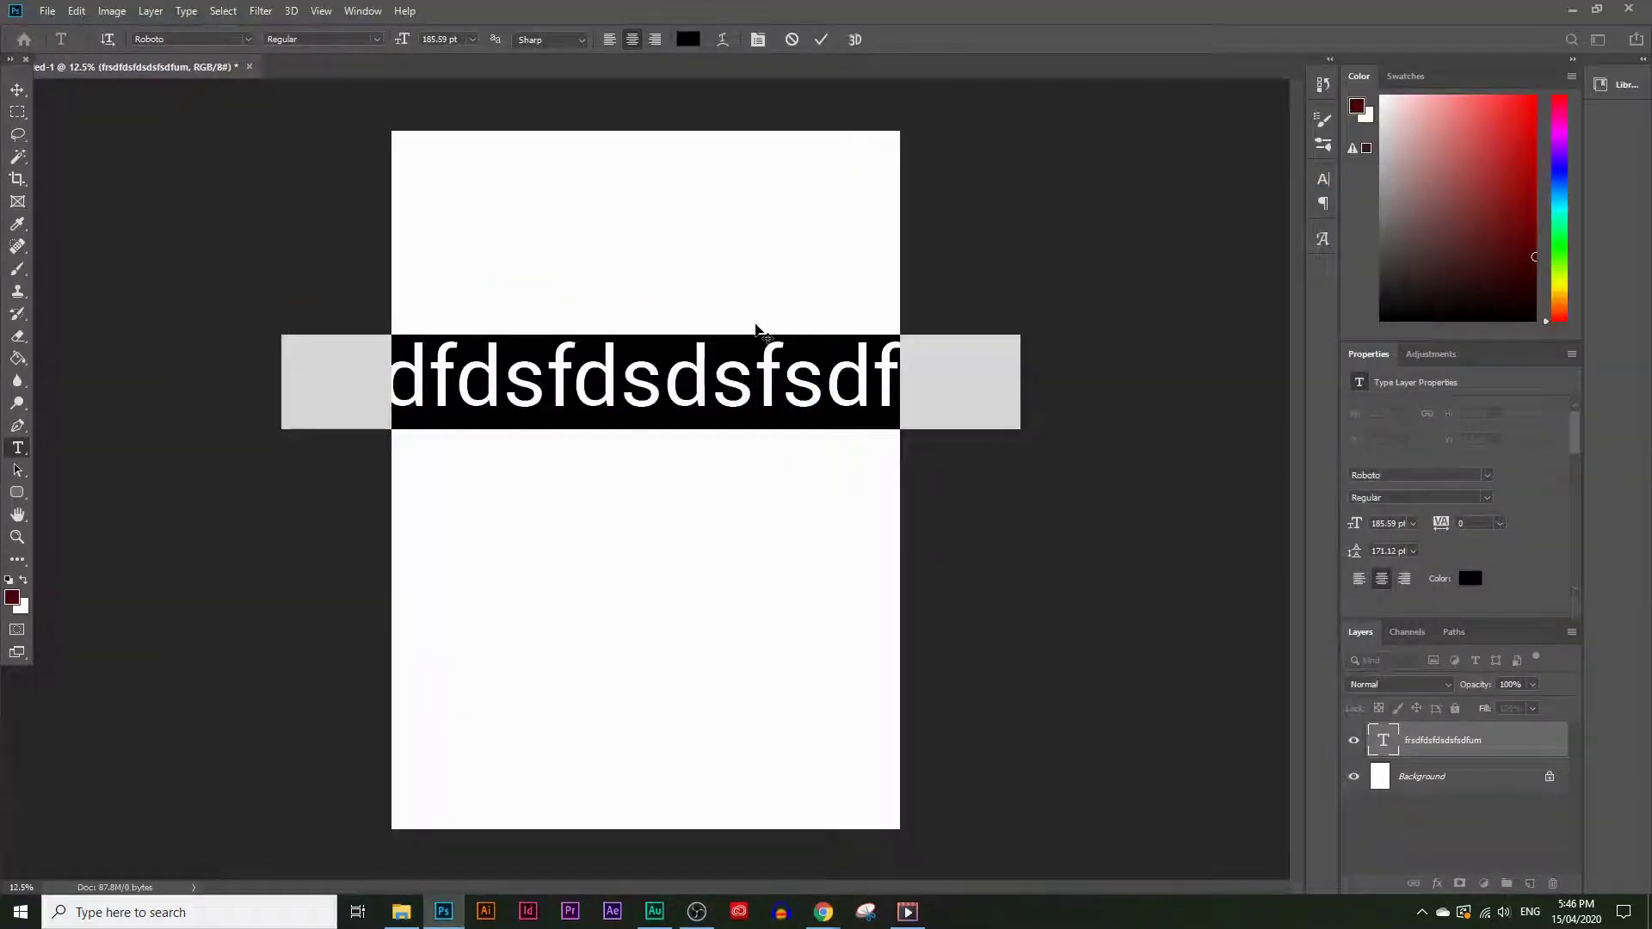
pyautogui.write('T')
pyautogui.press('BackSpace')
pyautogui.write('LI')
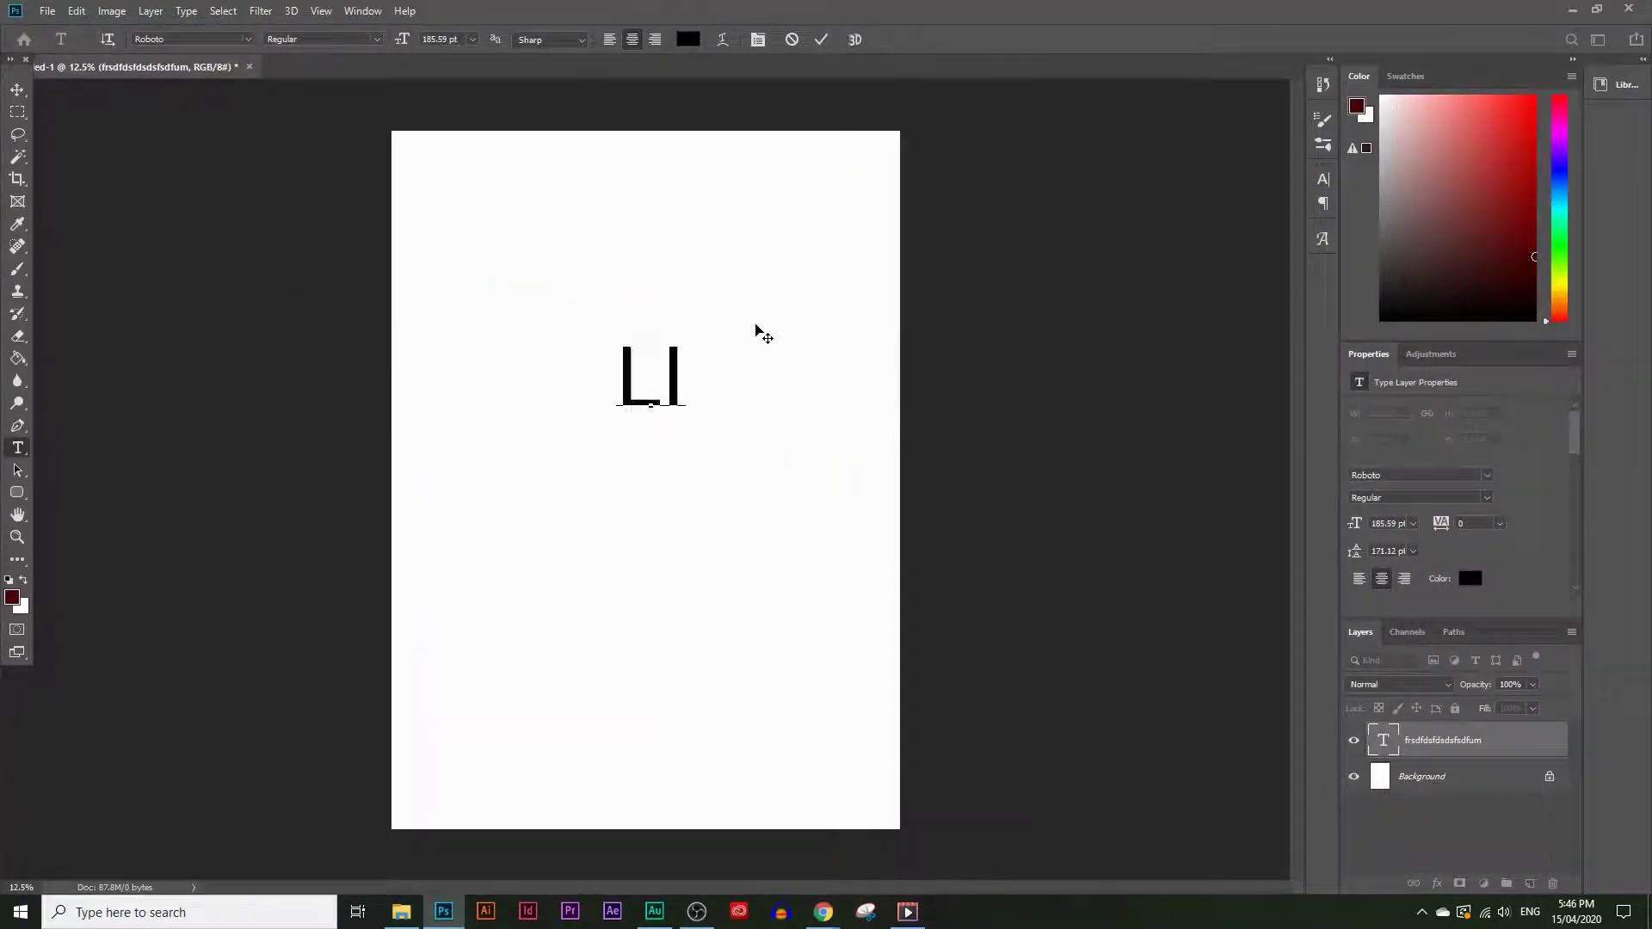
pyautogui.write('FWE')
pyautogui.press('BackSpace')
pyautogui.press('BackSpace')
pyautogui.write('E IS')
pyautogui.press('Return')
pyautogui.write('SHORT')
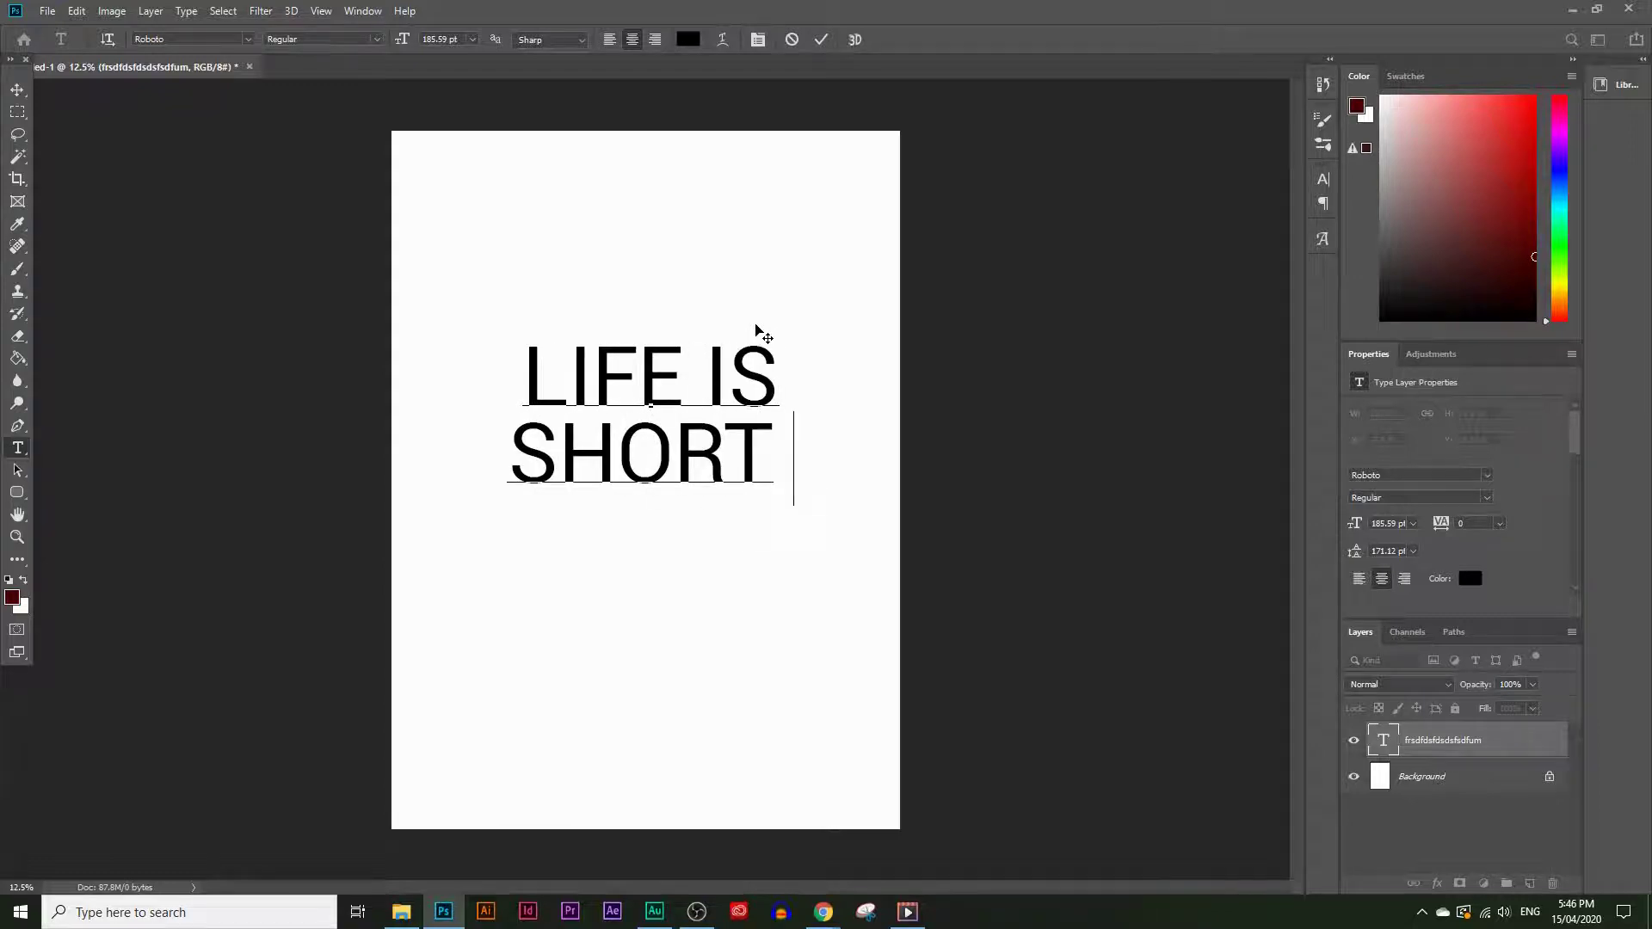
# Step: Add "THERE IS" and "NO TIME" as the next two lines of the quote
pyautogui.press('Return')
pyautogui.write('THERE IS')
pyautogui.press('Return')
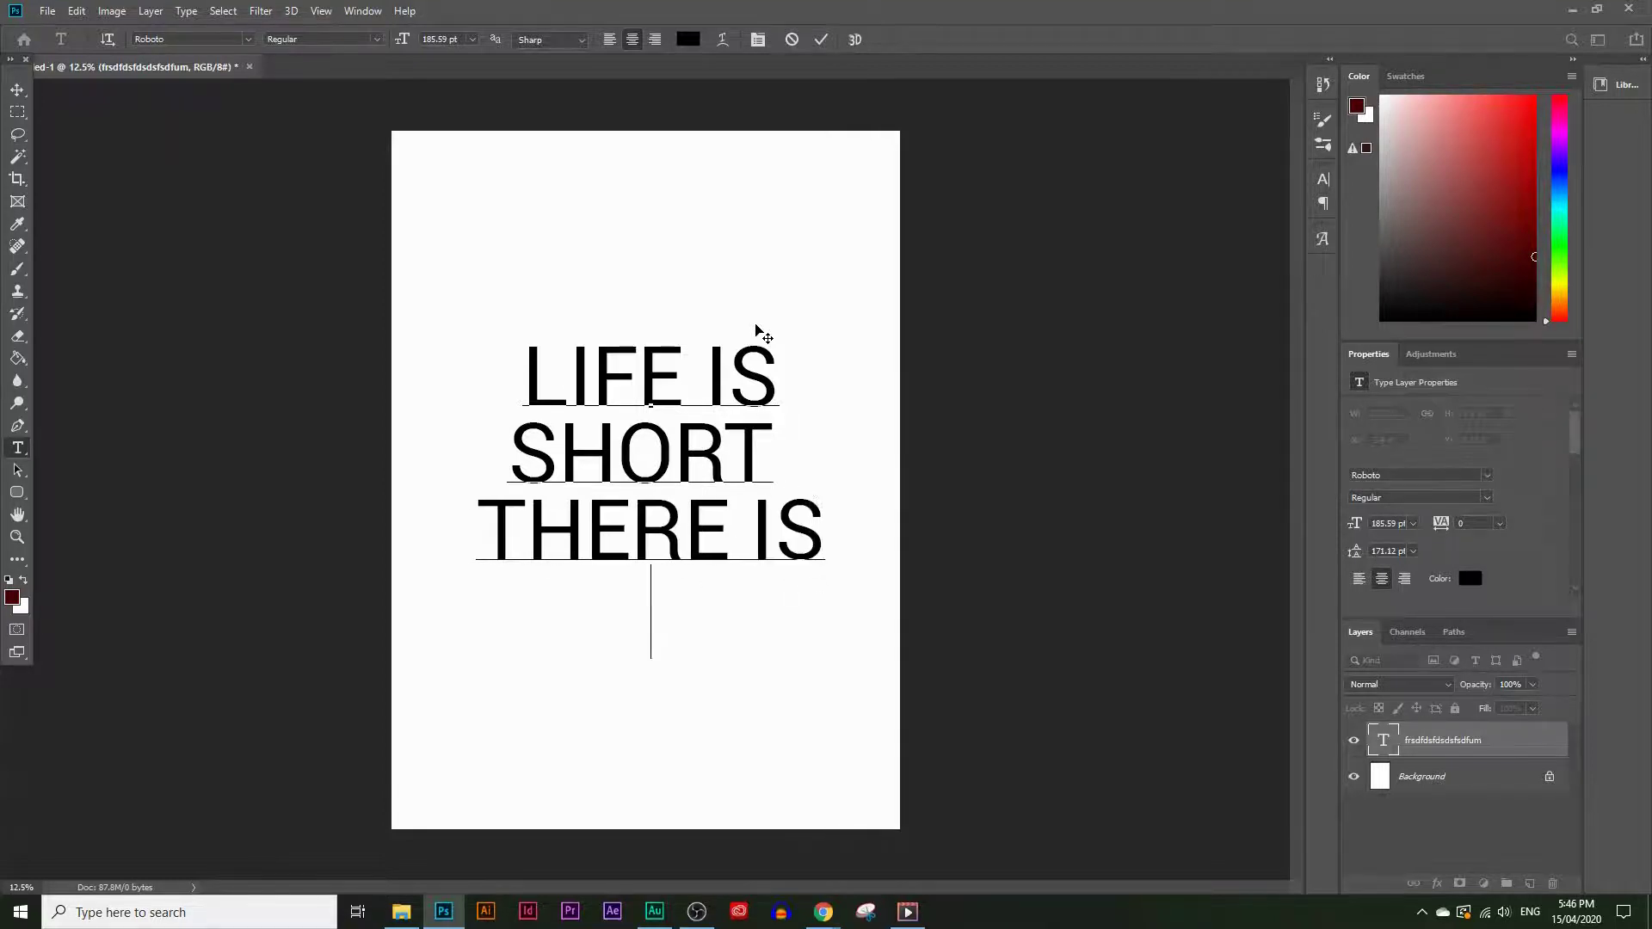
pyautogui.write('NO TIME')
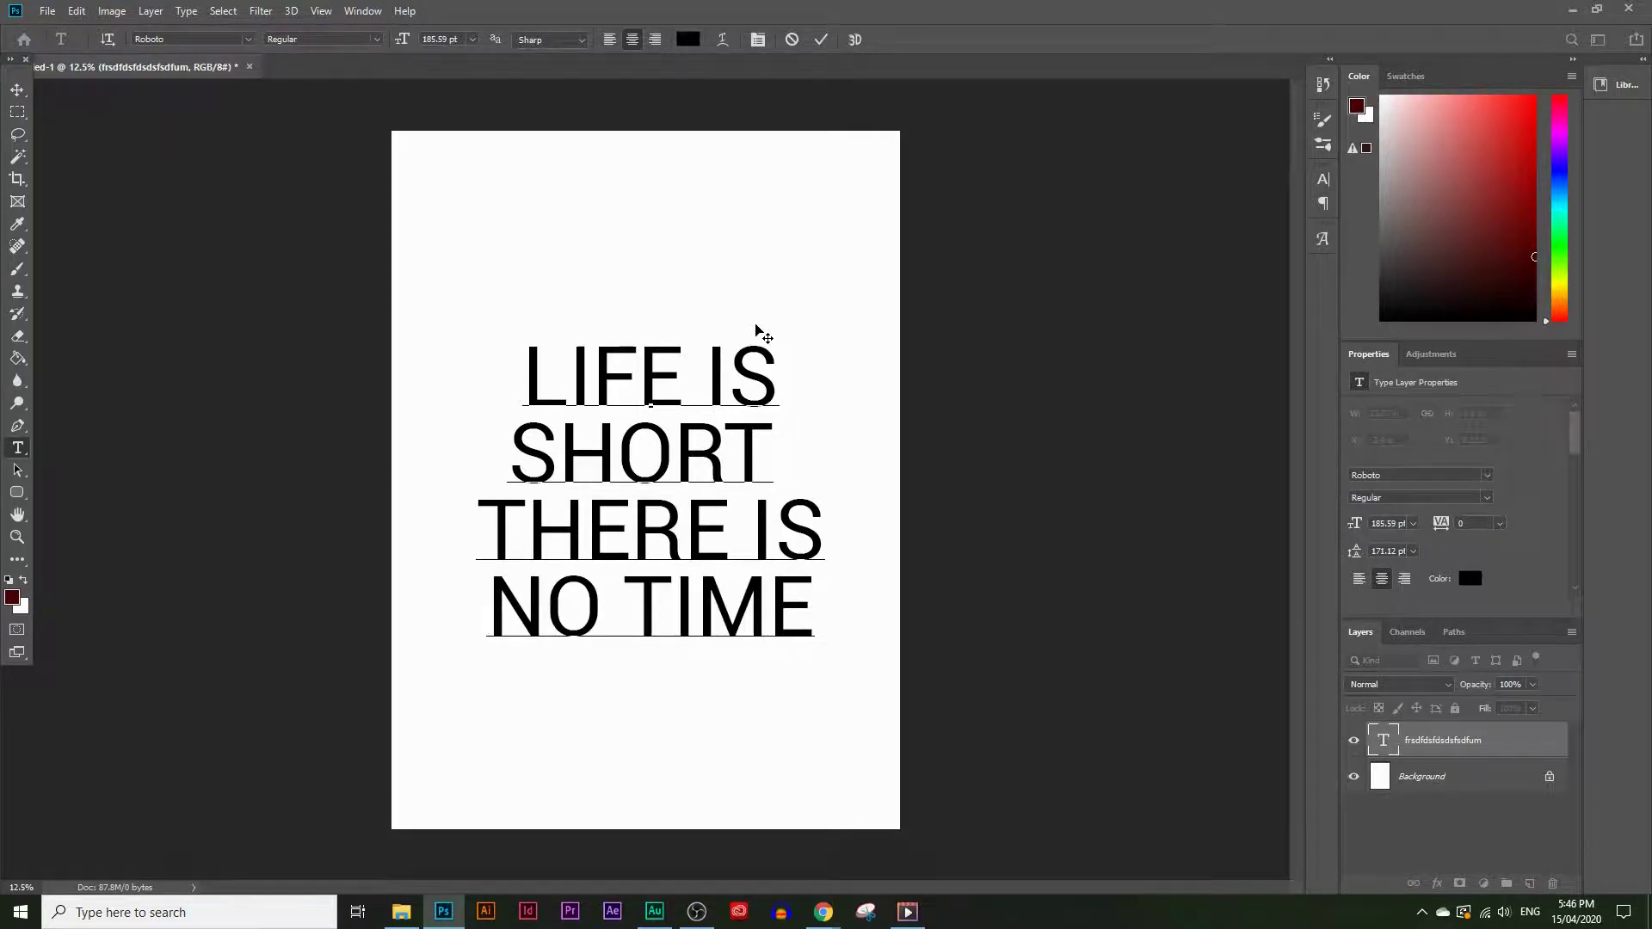
# Step: Recheck the quote's wording in Chrome, return to Photoshop and add the line "TO LEAVE" below "NO TIME"
pyautogui.moveTo(824, 914)
pyautogui.click(943, 834)
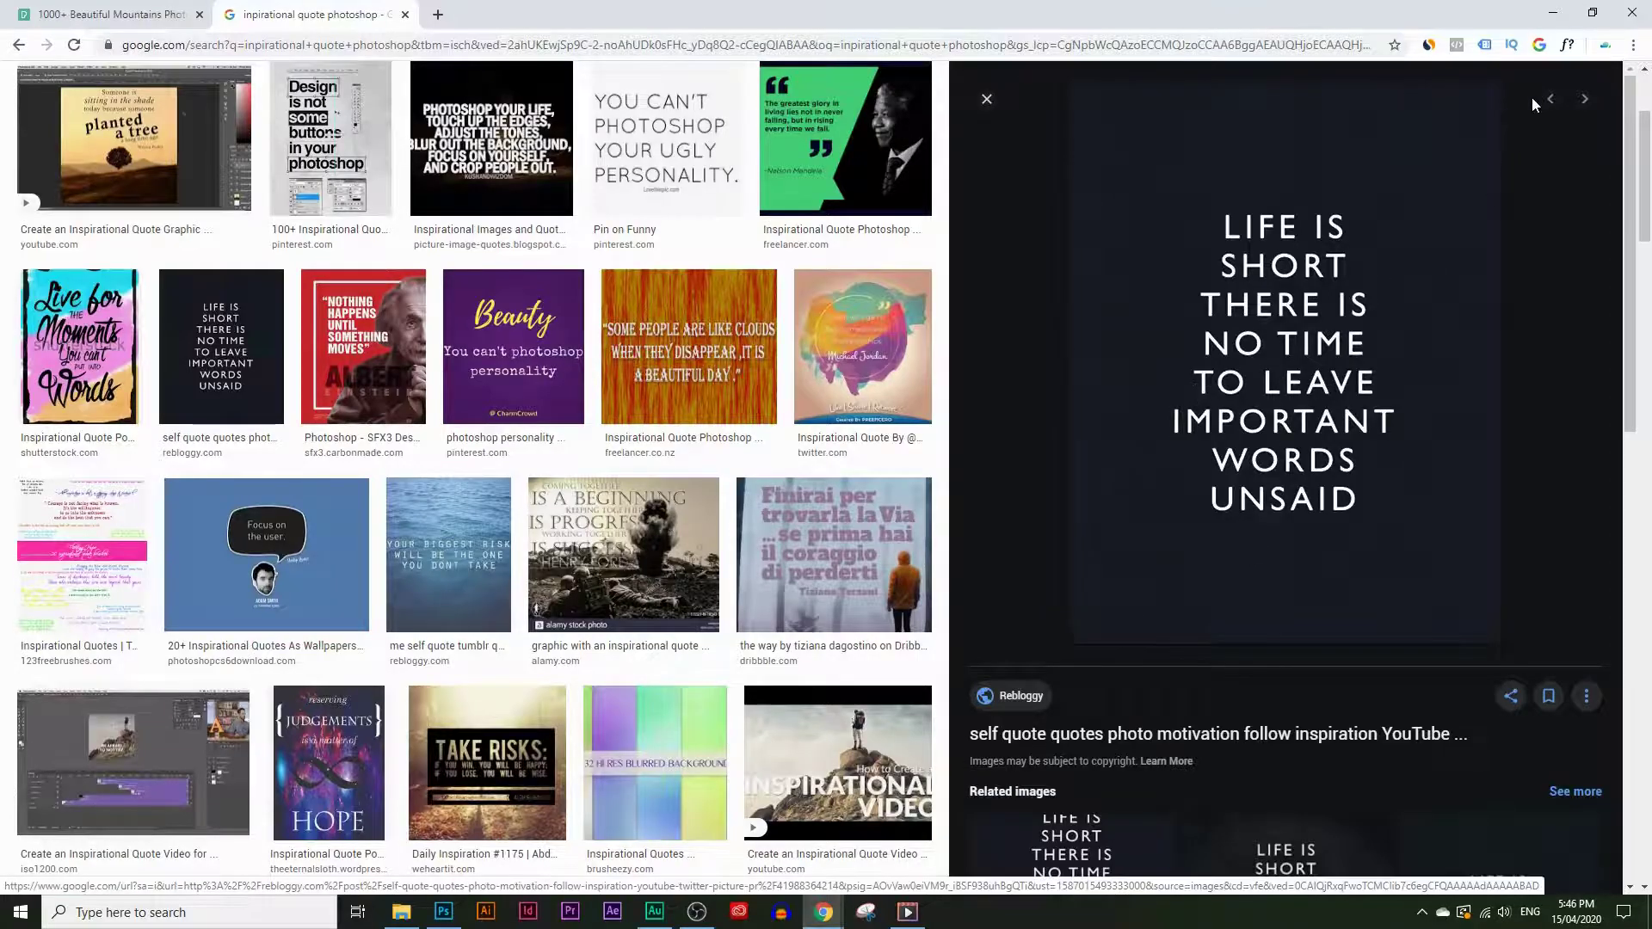
pyautogui.hotkey('alt', 'Tab')
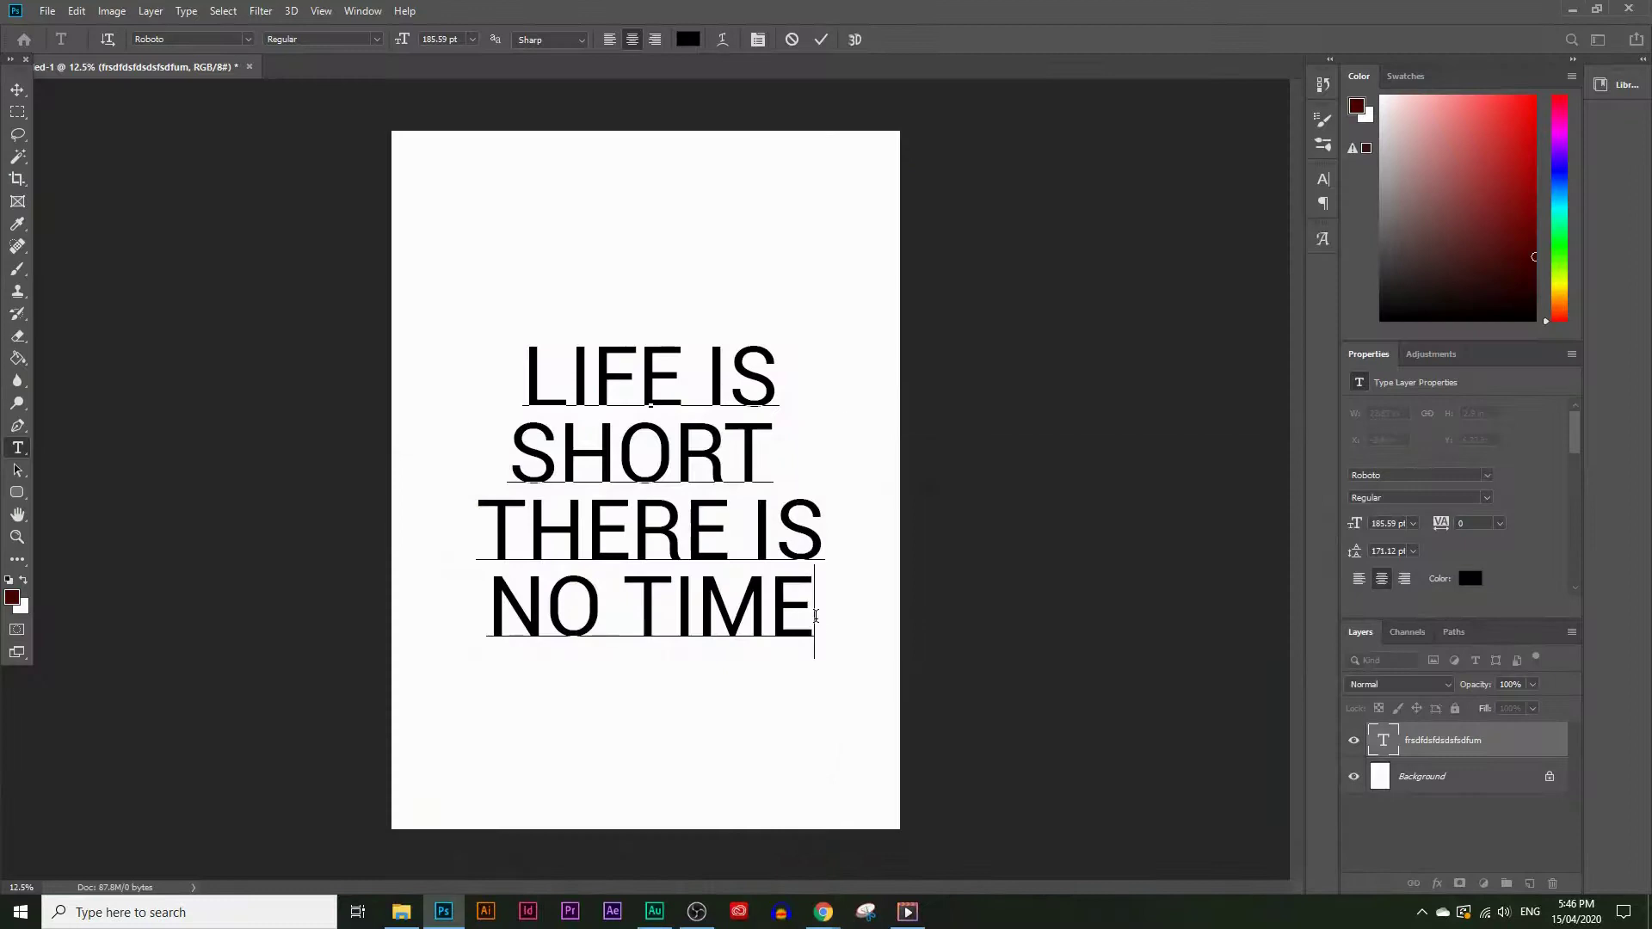
pyautogui.write('TO LE')
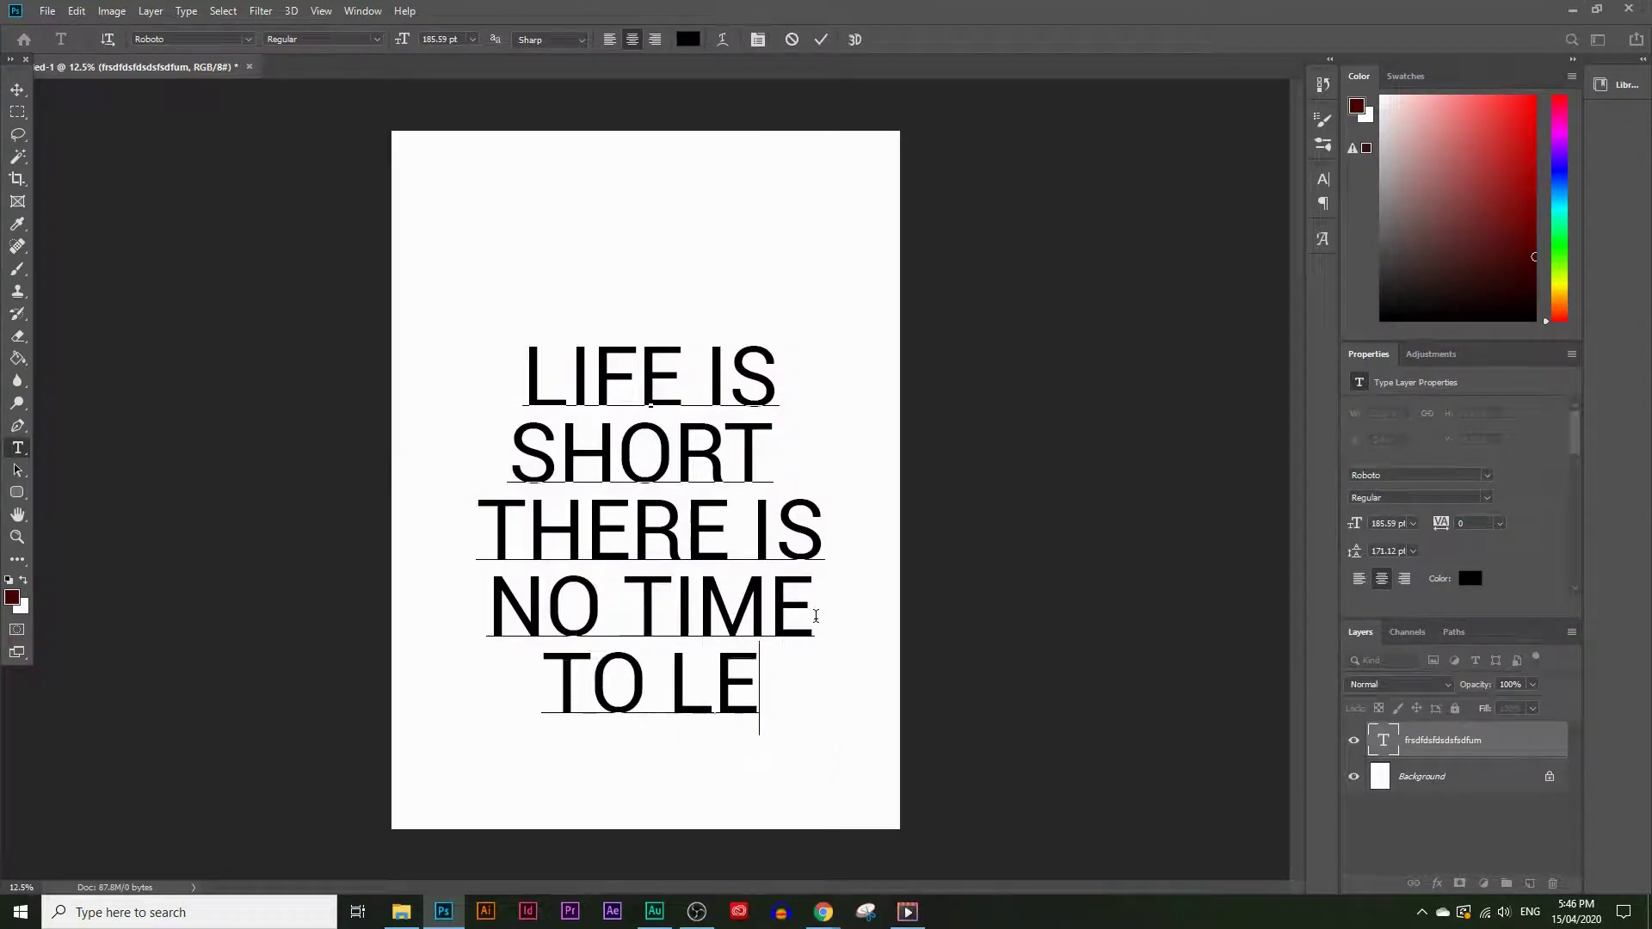
pyautogui.write('V=AV')
pyautogui.press('BackSpace')
pyautogui.press('BackSpace')
pyautogui.press('BackSpace')
pyautogui.press('BackSpace')
pyautogui.write('AVE')
# Step: Complete the quote with "IMPORTANT", "WORDS" and "UNSAID", each on its own line
pyautogui.press('Return')
pyautogui.write('IM')
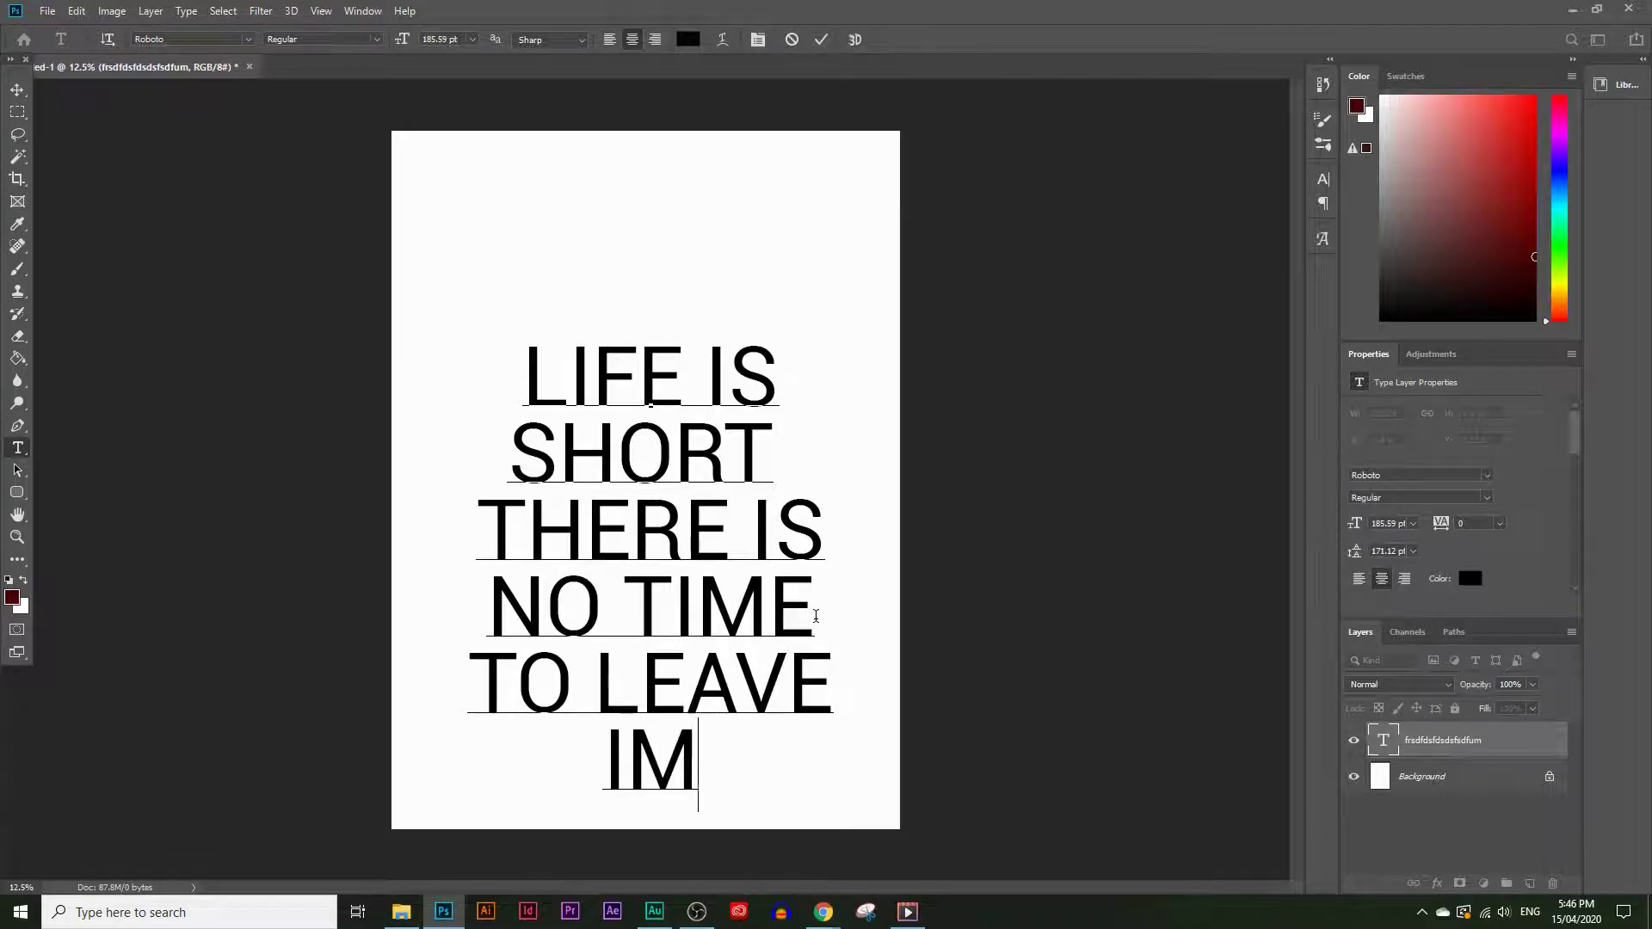
pyautogui.write('PORTA')
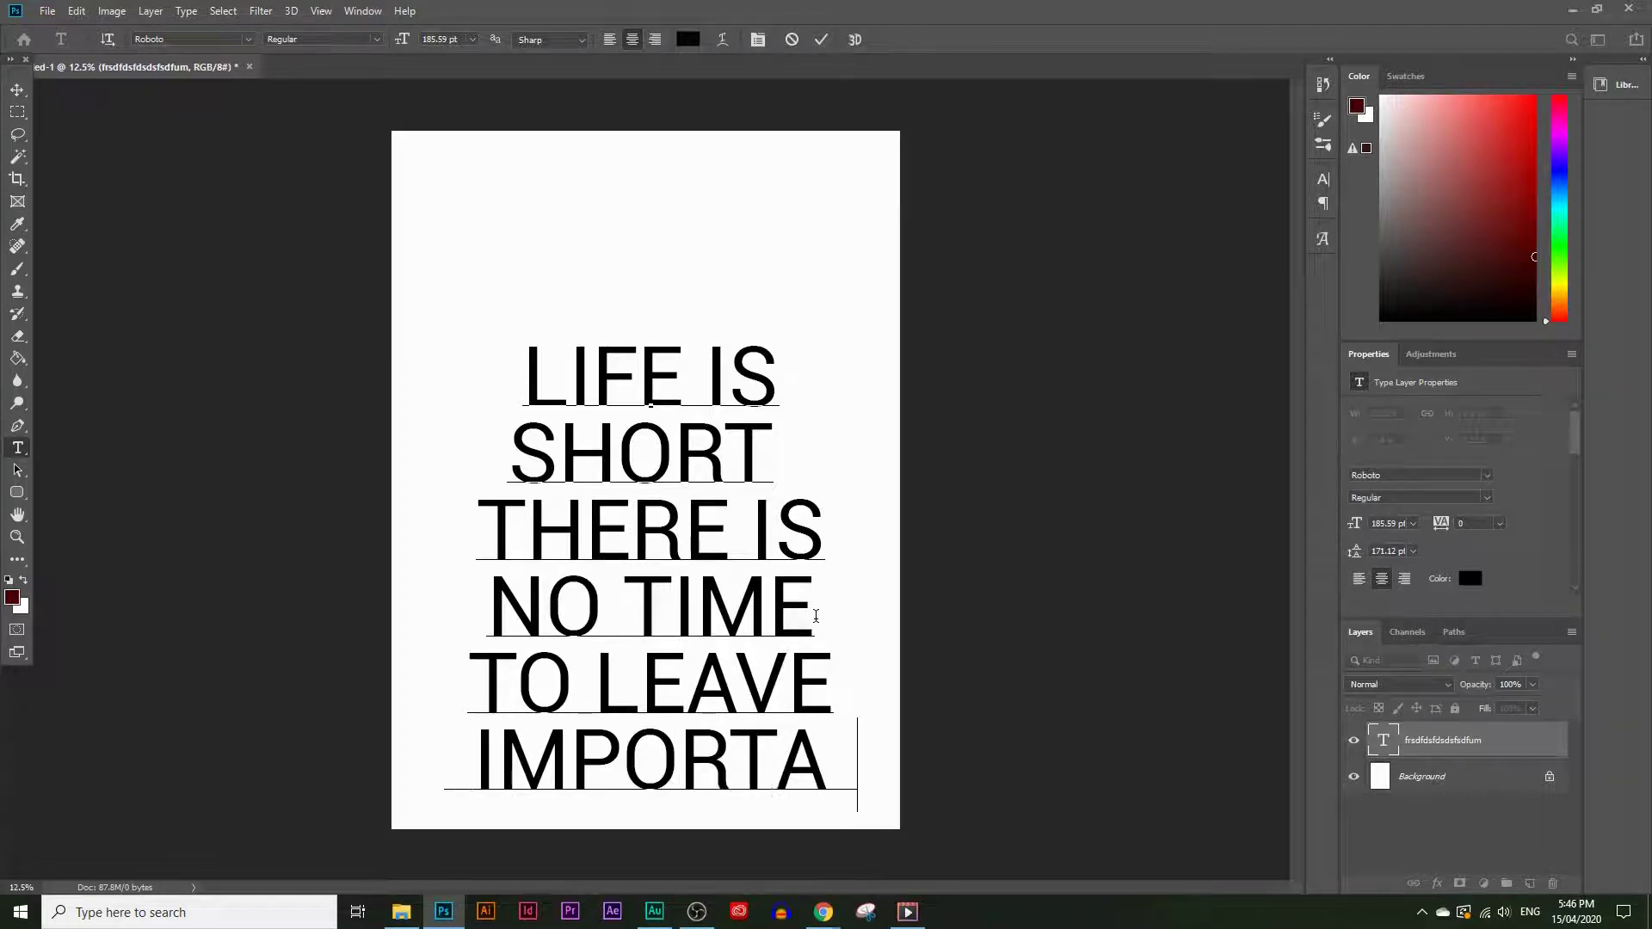
pyautogui.write('NT')
pyautogui.press('Return')
pyautogui.write('W')
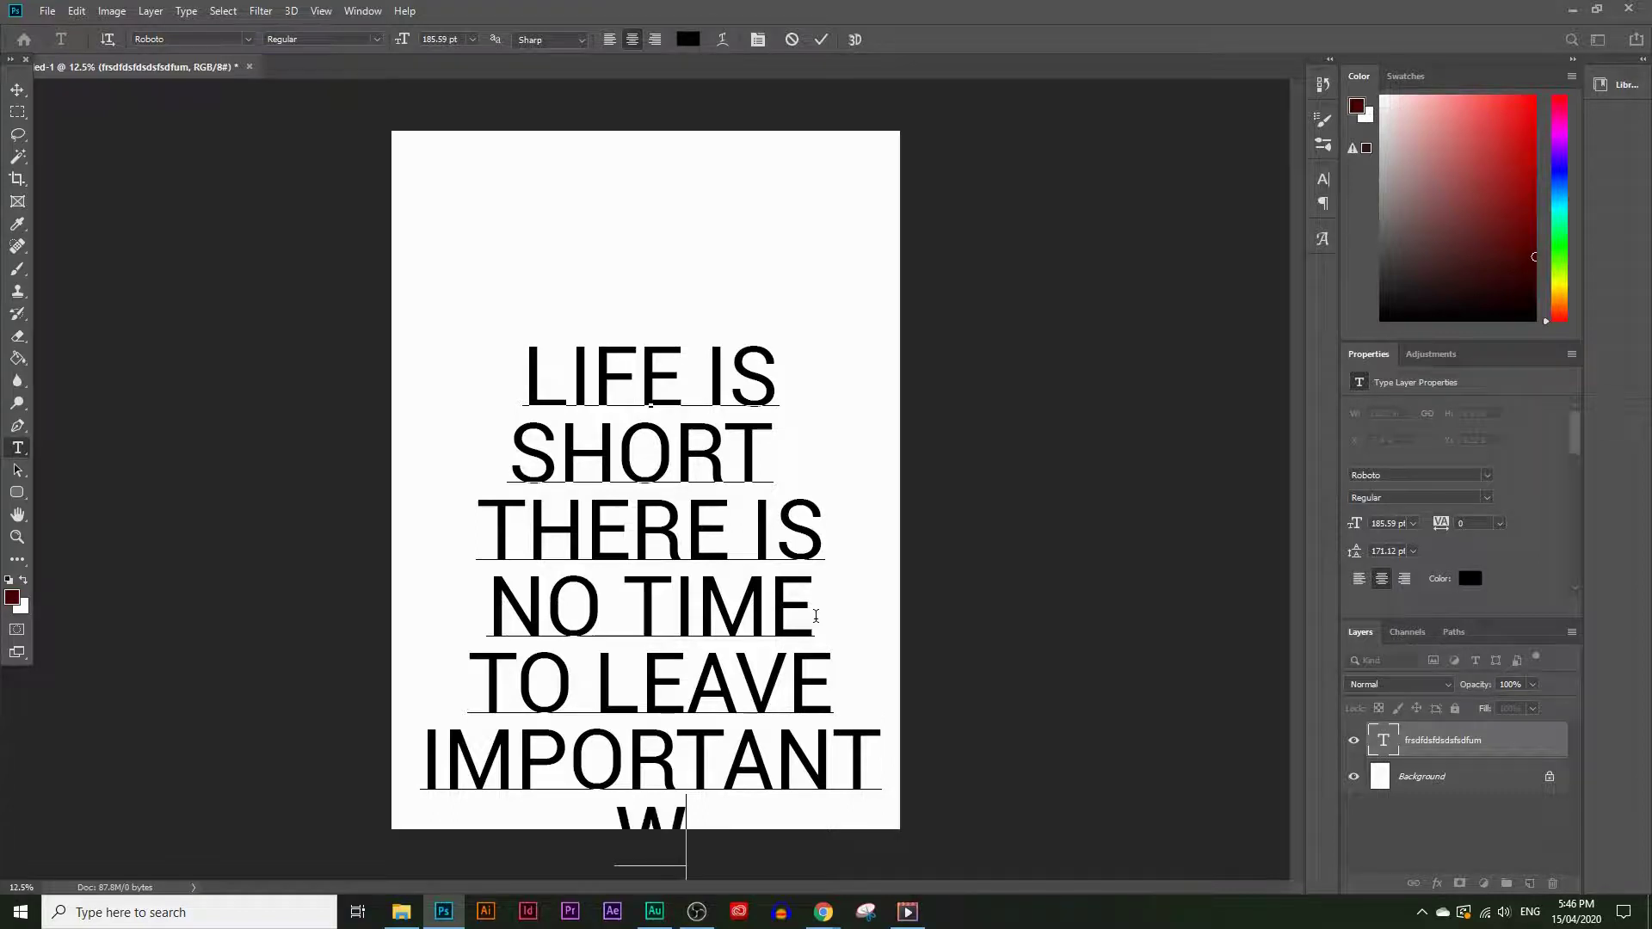
pyautogui.write('ORDS')
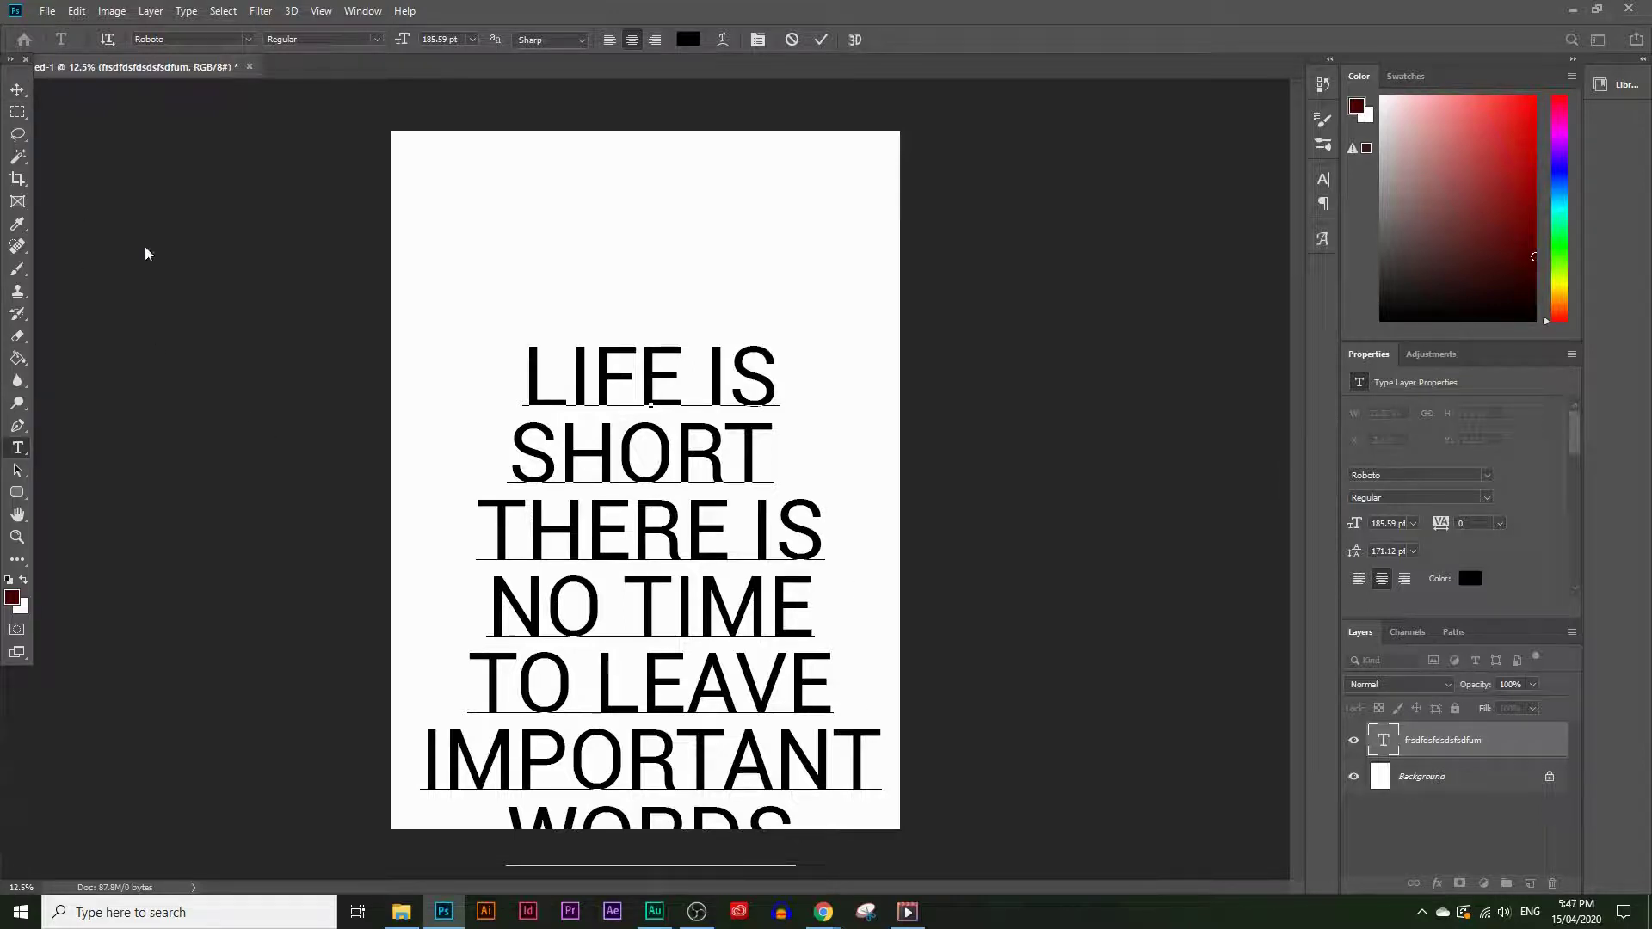
# Step: Finish editing the text and move the quote block up about 5 inches so every line fits on the page
pyautogui.click(16, 115)
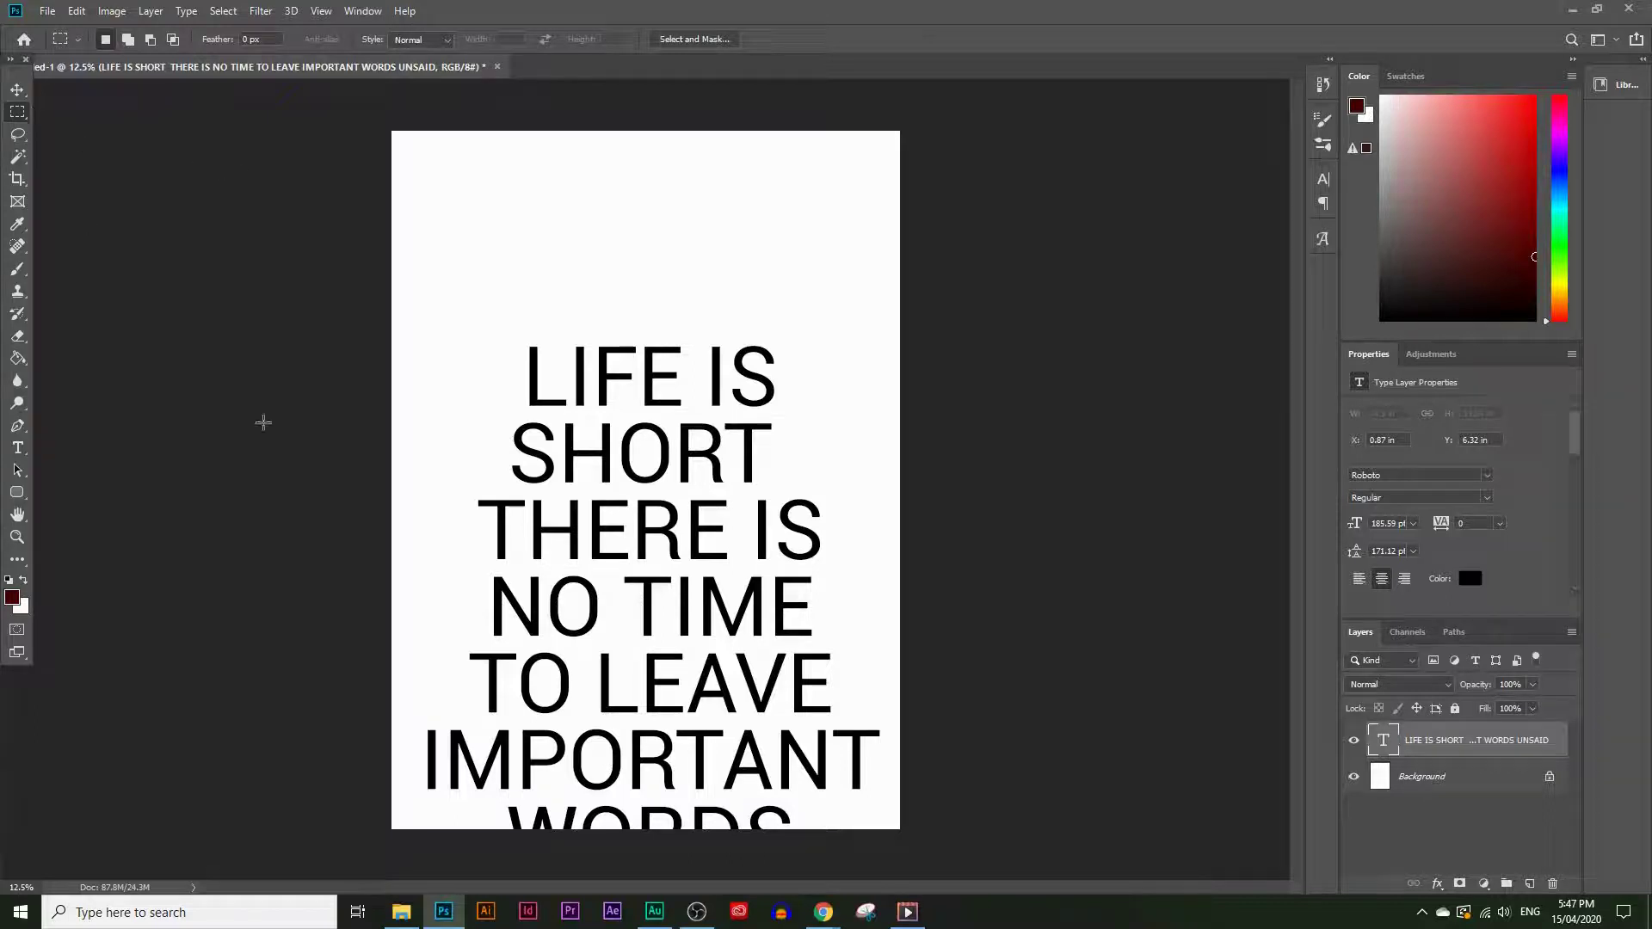
pyautogui.click(16, 91)
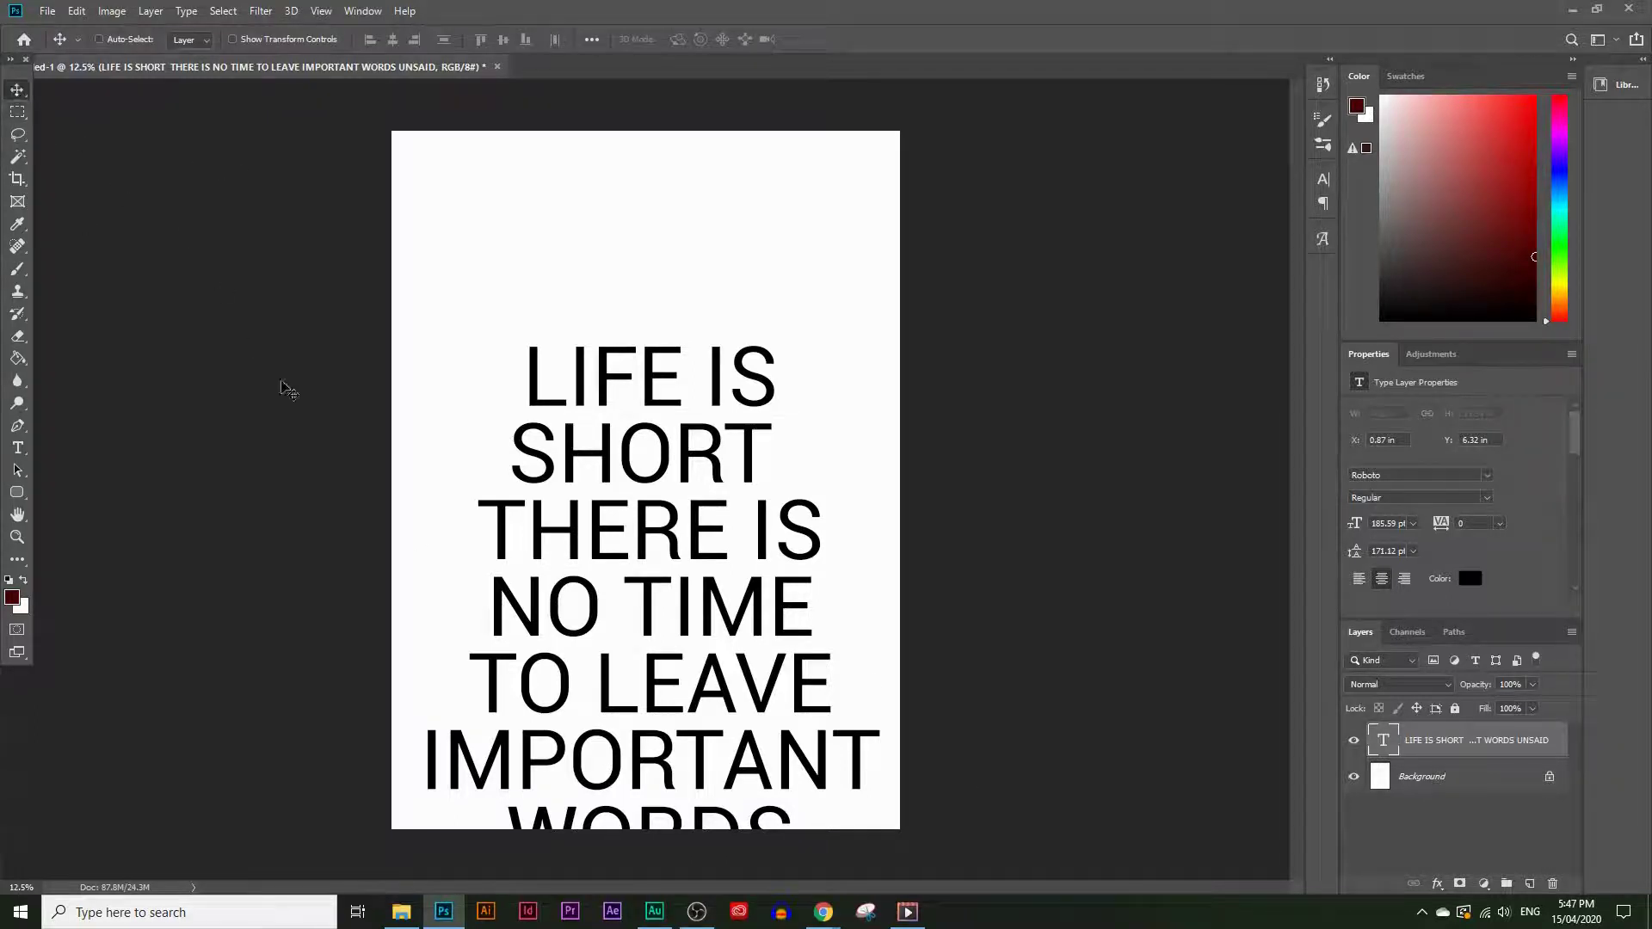
pyautogui.moveTo(626, 697); pyautogui.dragTo(622, 528)
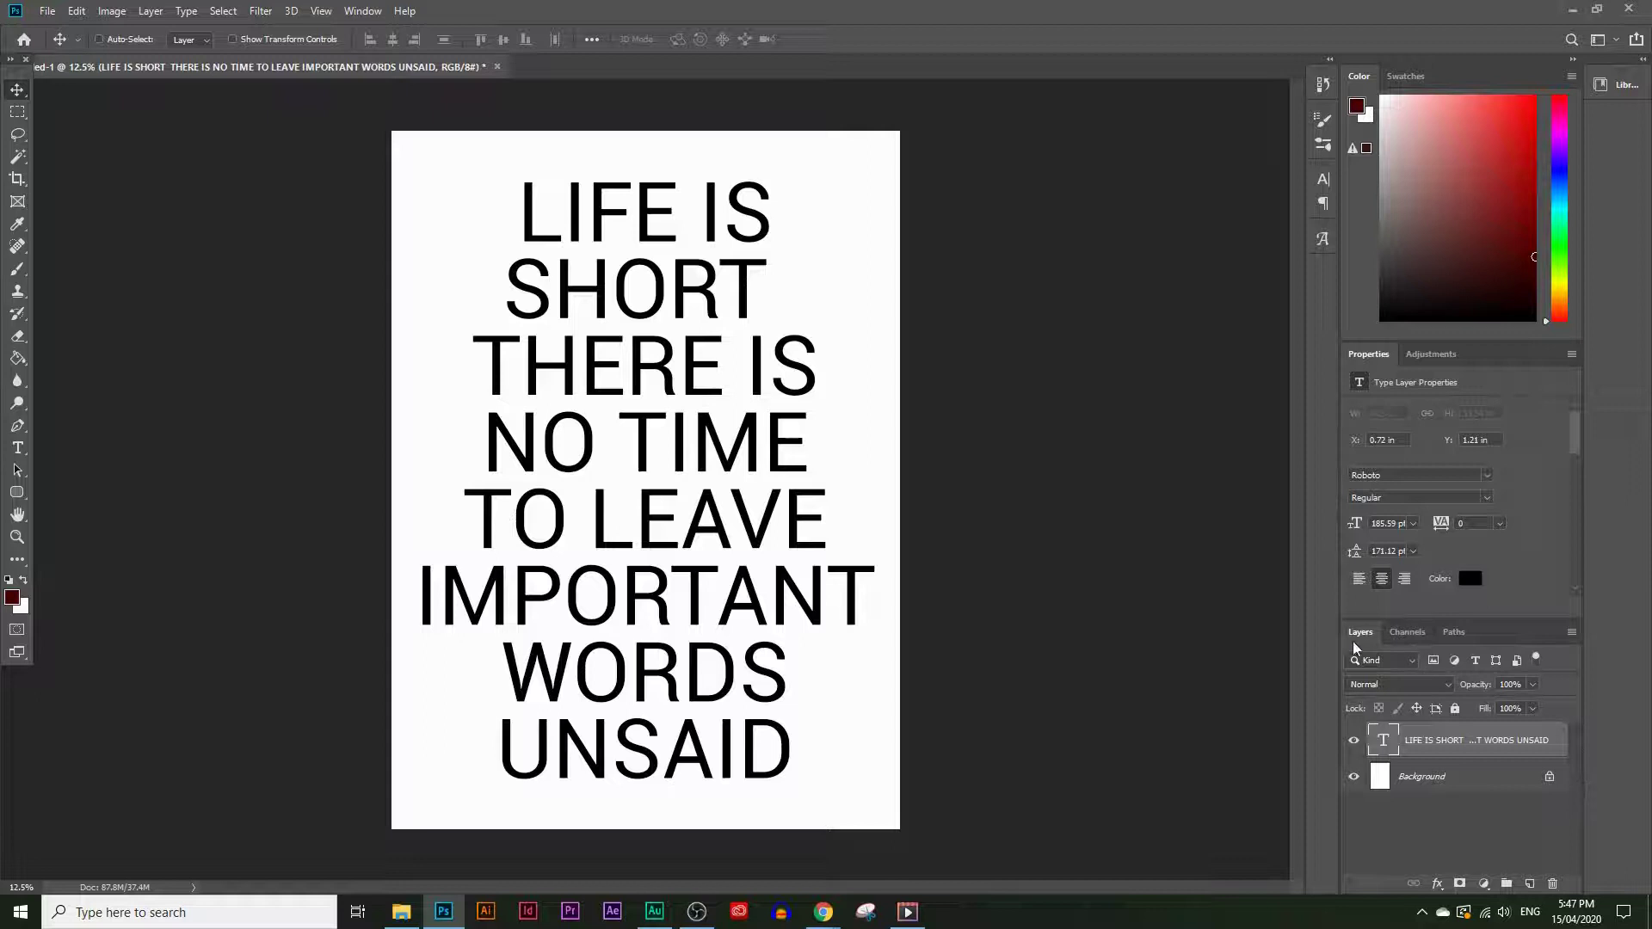
# Step: Clear the layer selection and select the quote text layer again
pyautogui.click(360, 11)
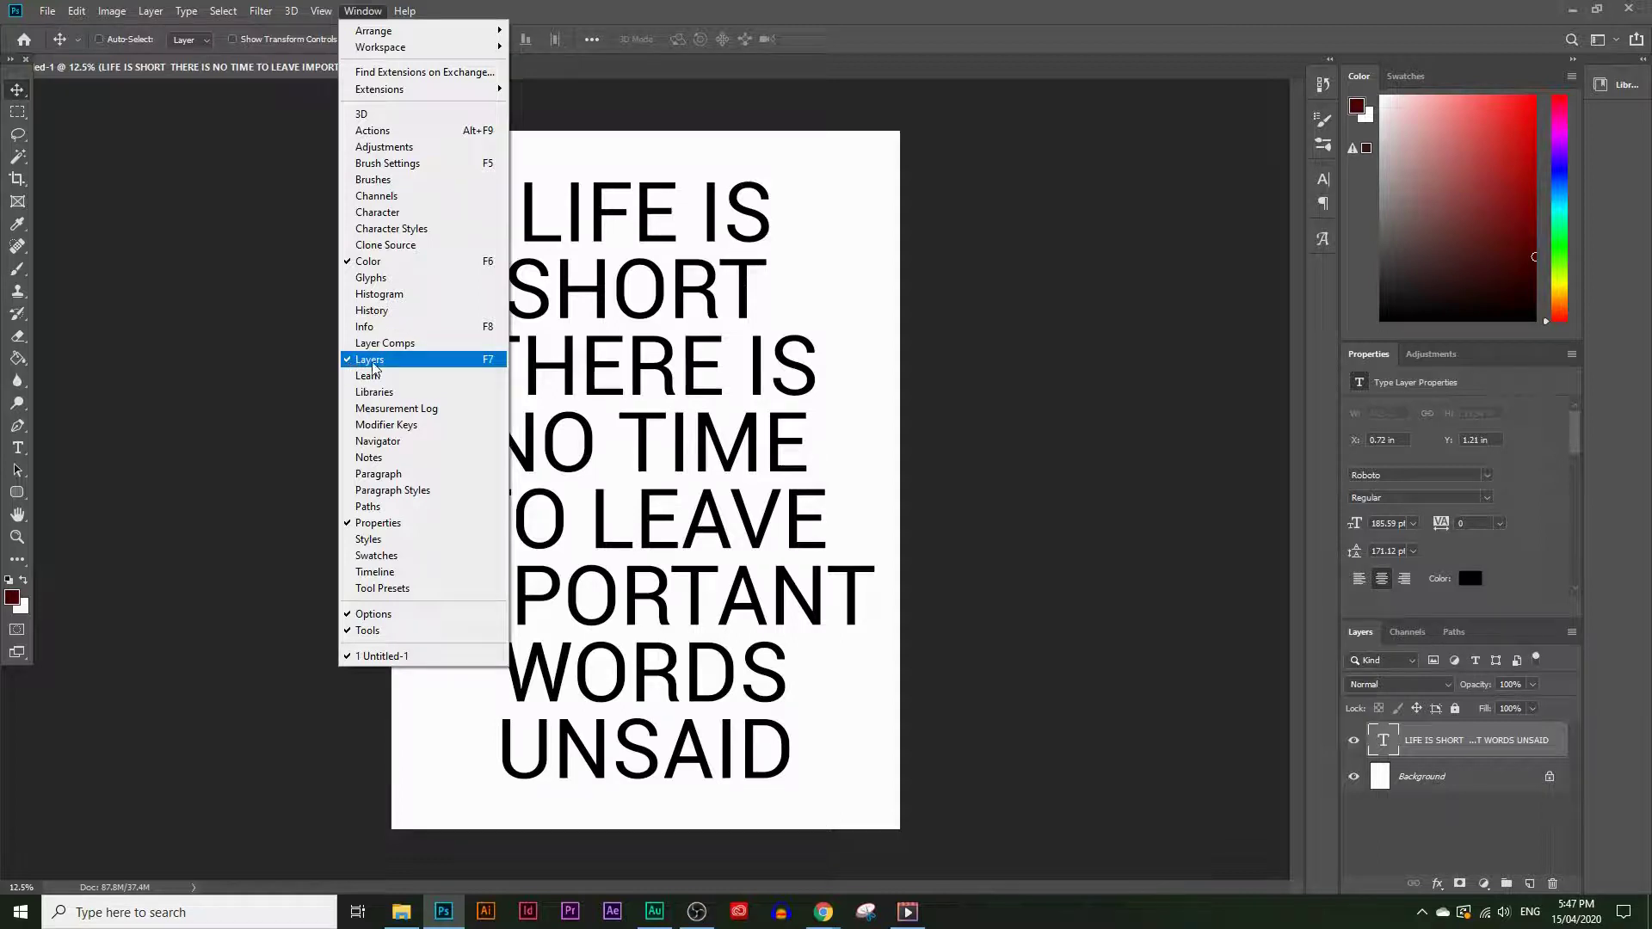
pyautogui.click(1514, 798)
pyautogui.click(1515, 798)
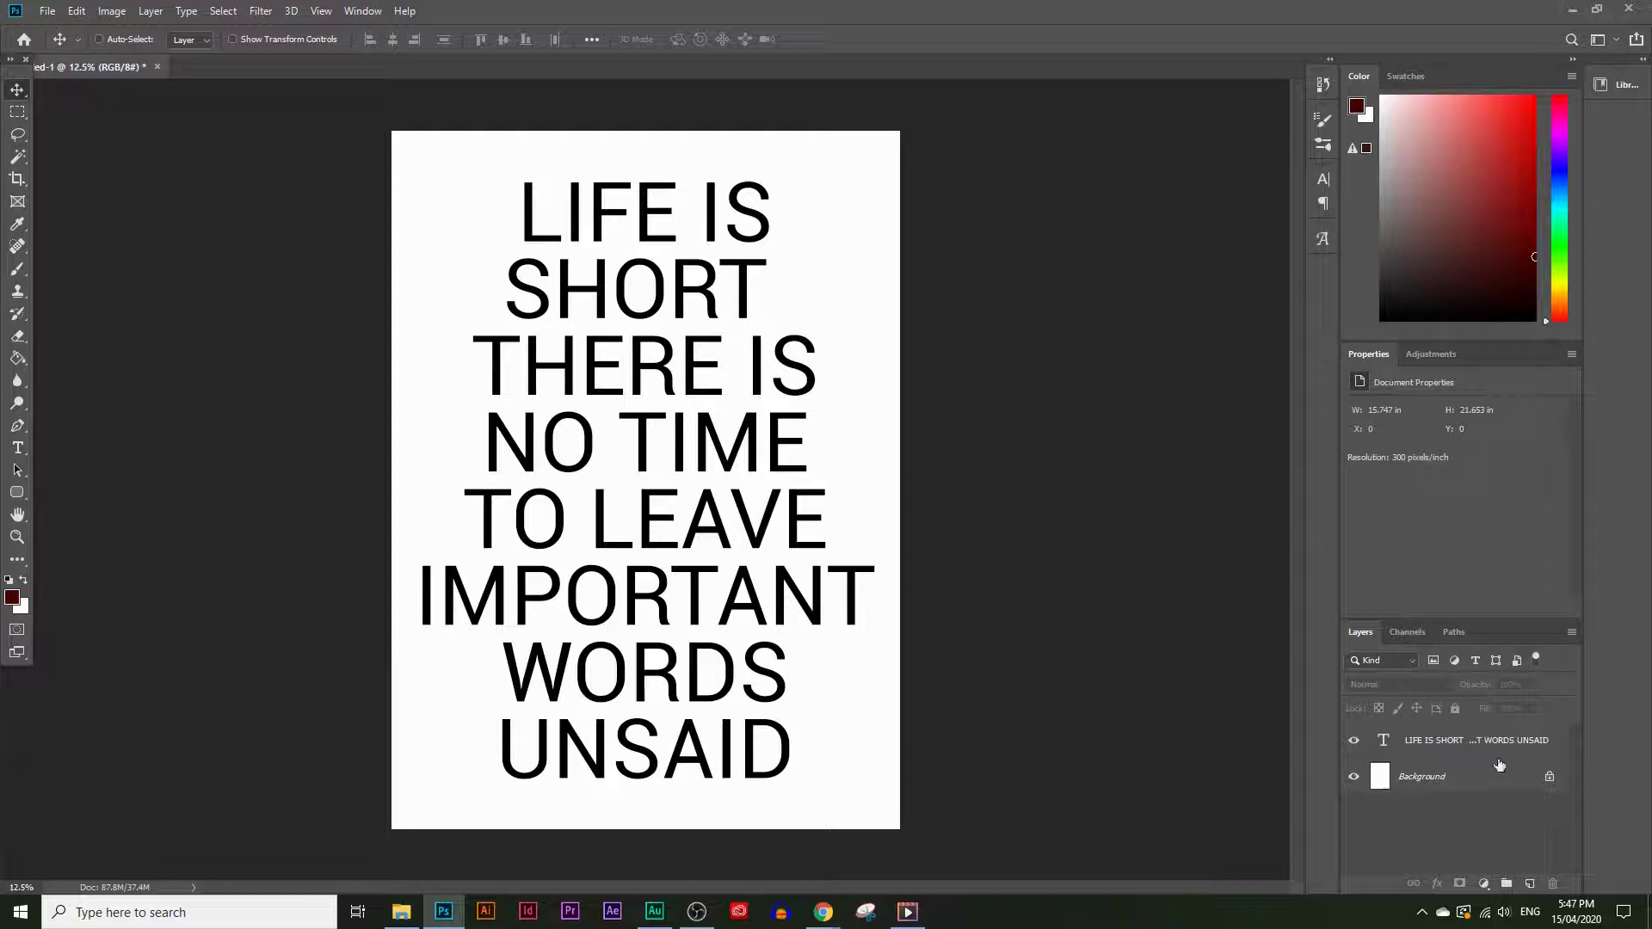
pyautogui.click(1407, 748)
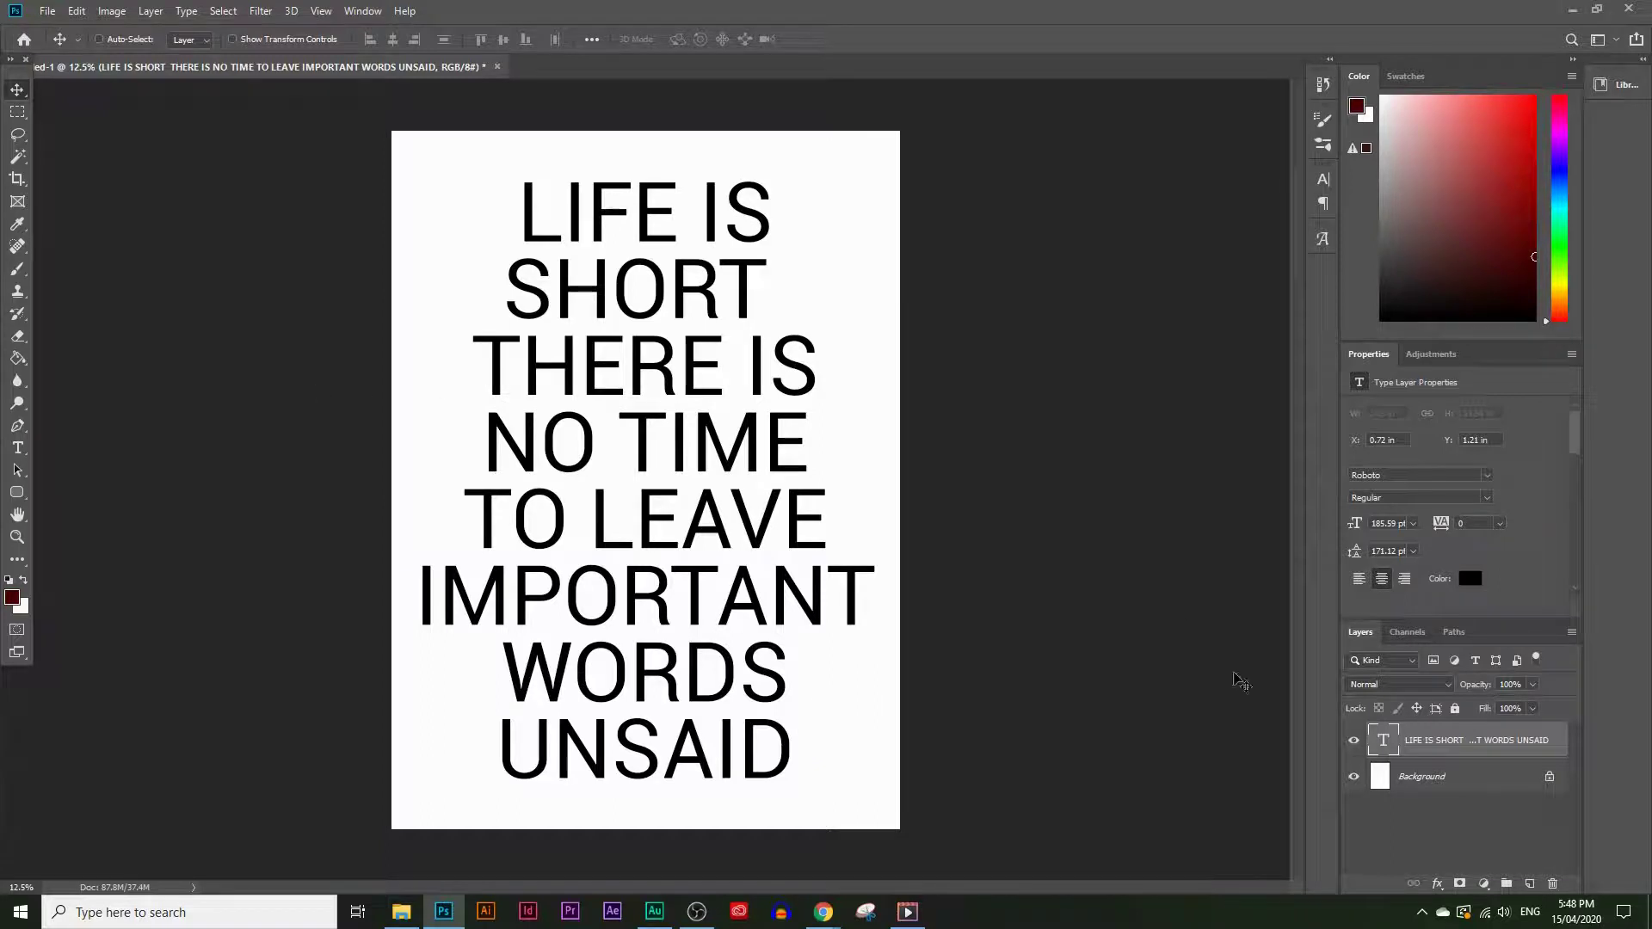
# Step: Scale the quote text down proportionally to about 83% and center it on the page with even margins
pyautogui.keyDown('ctrl'); pyautogui.click(1428, 745); pyautogui.keyUp('ctrl')
pyautogui.keyDown('ctrl'); pyautogui.click(1428, 745); pyautogui.keyUp('ctrl')
pyautogui.click(76, 11)
pyautogui.click(134, 388)
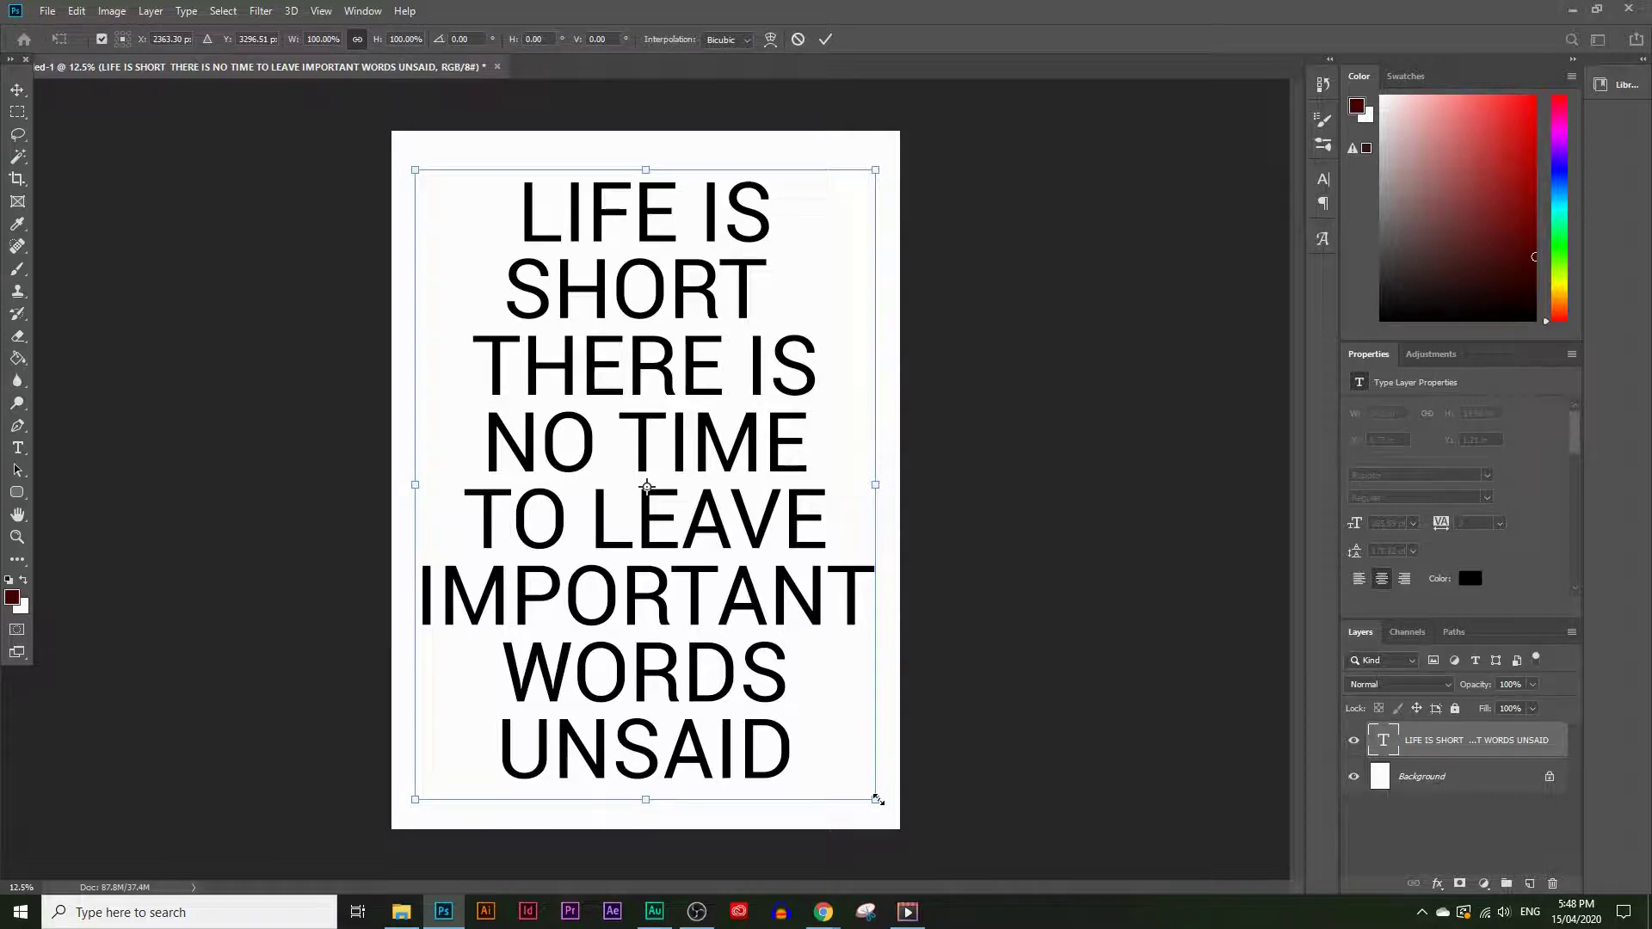
pyautogui.moveTo(877, 800); pyautogui.dragTo(827, 652)
pyautogui.moveTo(703, 478); pyautogui.dragTo(749, 511)
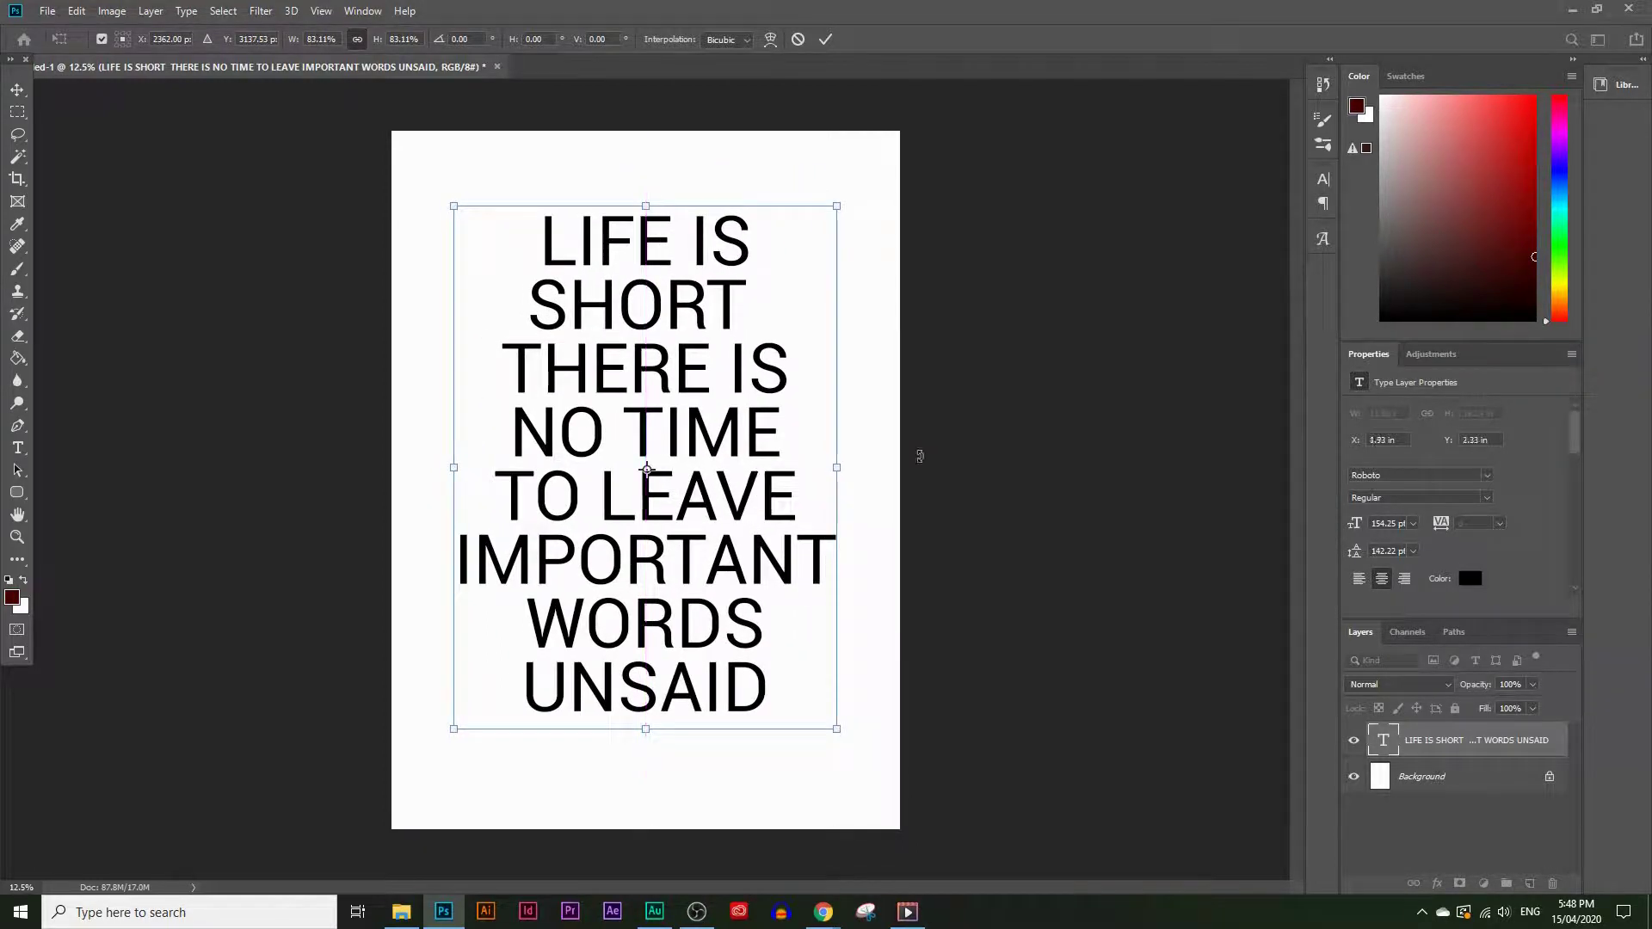
pyautogui.press('Return')
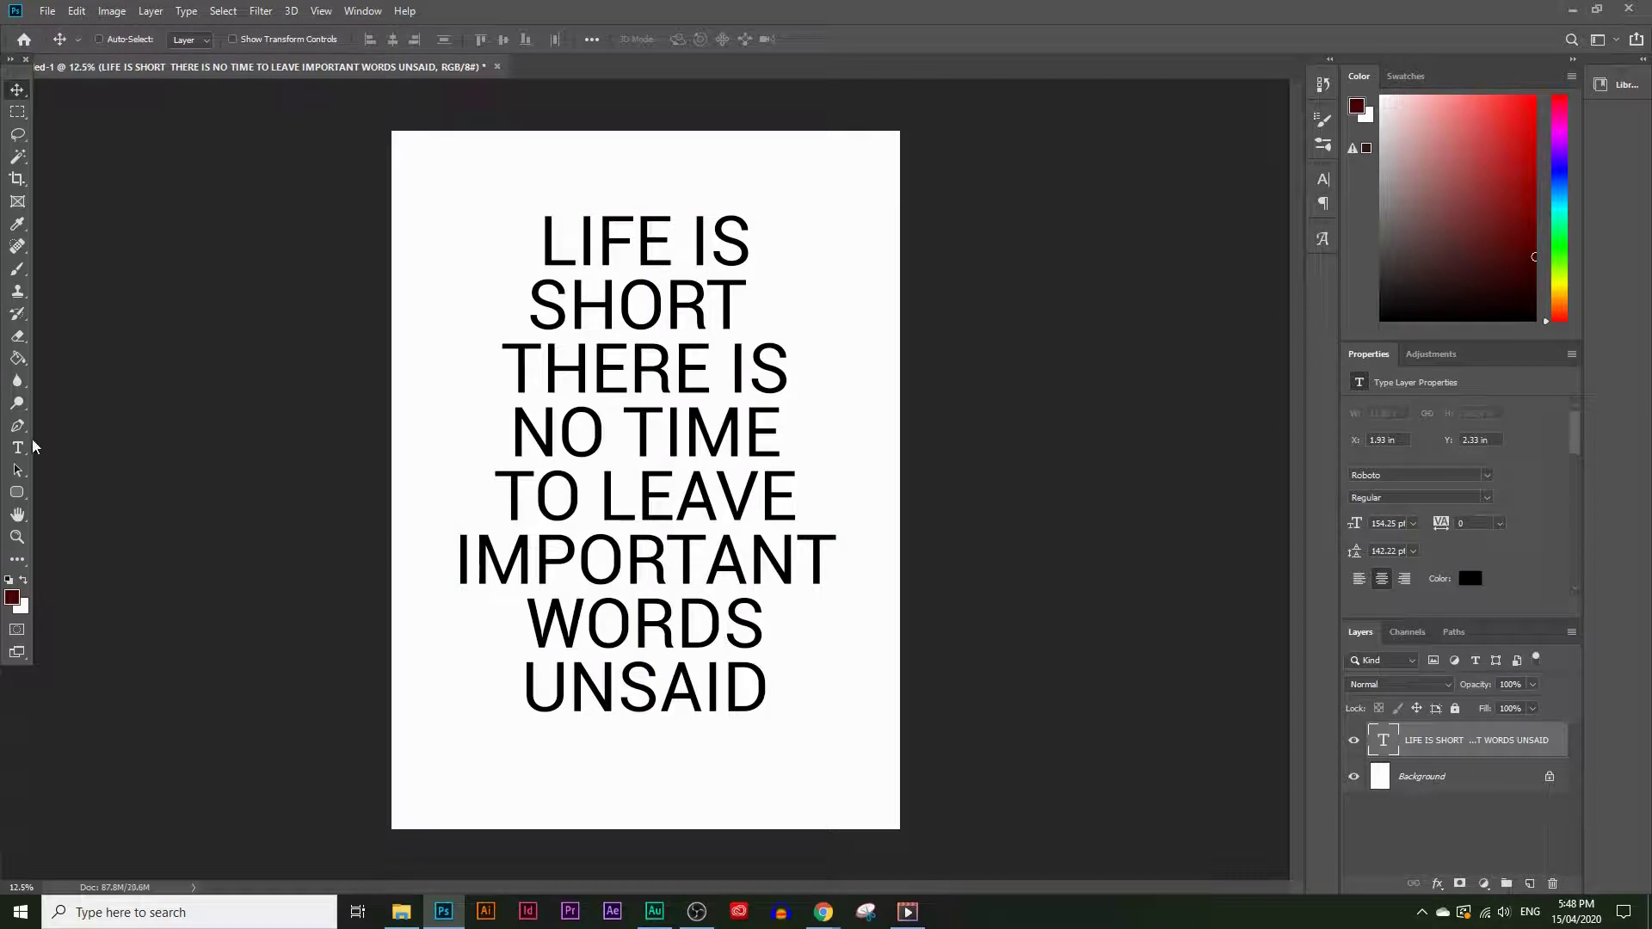
# Step: Change the font style of the entire quote to Roboto Black
pyautogui.click(17, 449)
pyautogui.click(768, 688)
pyautogui.moveTo(769, 688); pyautogui.dragTo(321, 126)
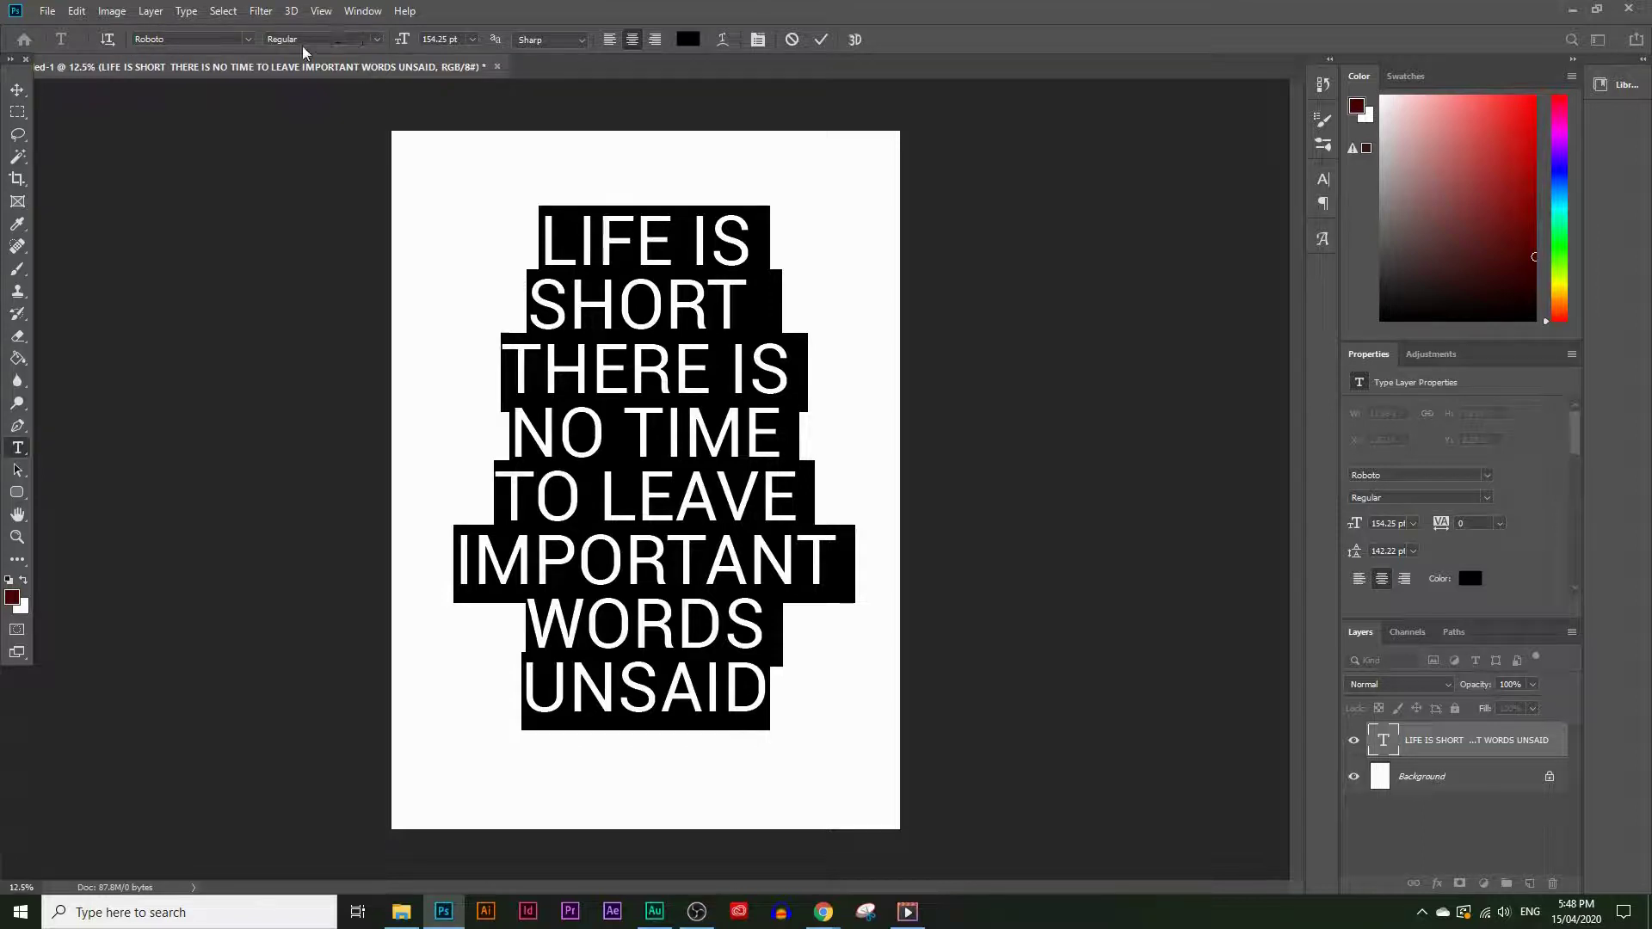
pyautogui.click(380, 43)
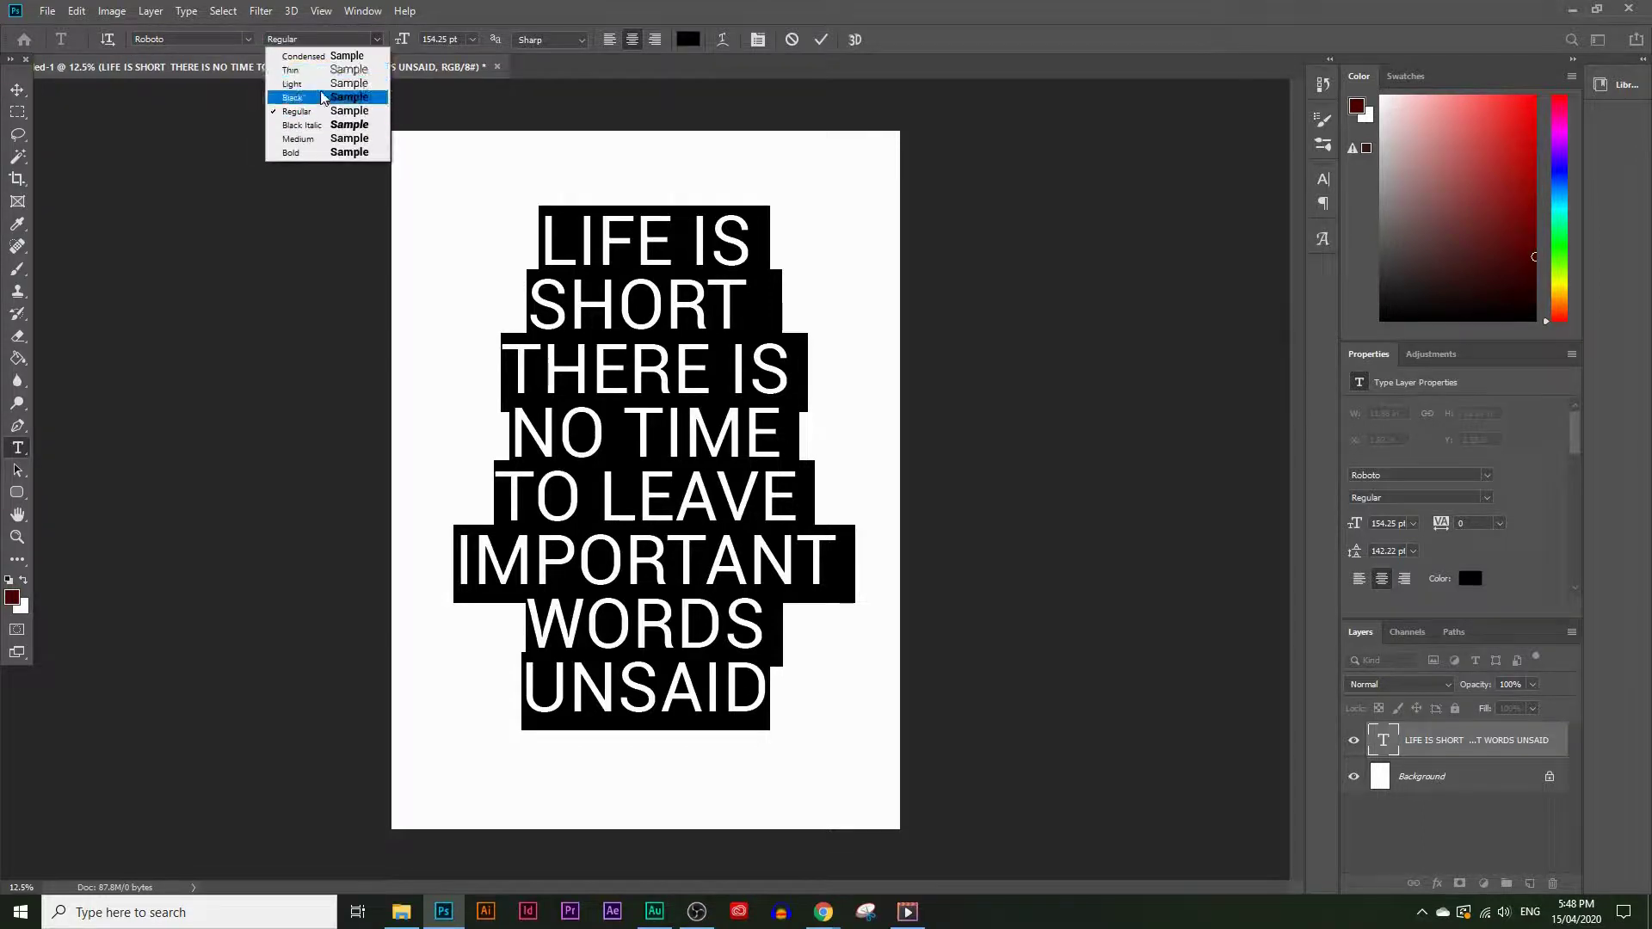
pyautogui.click(294, 97)
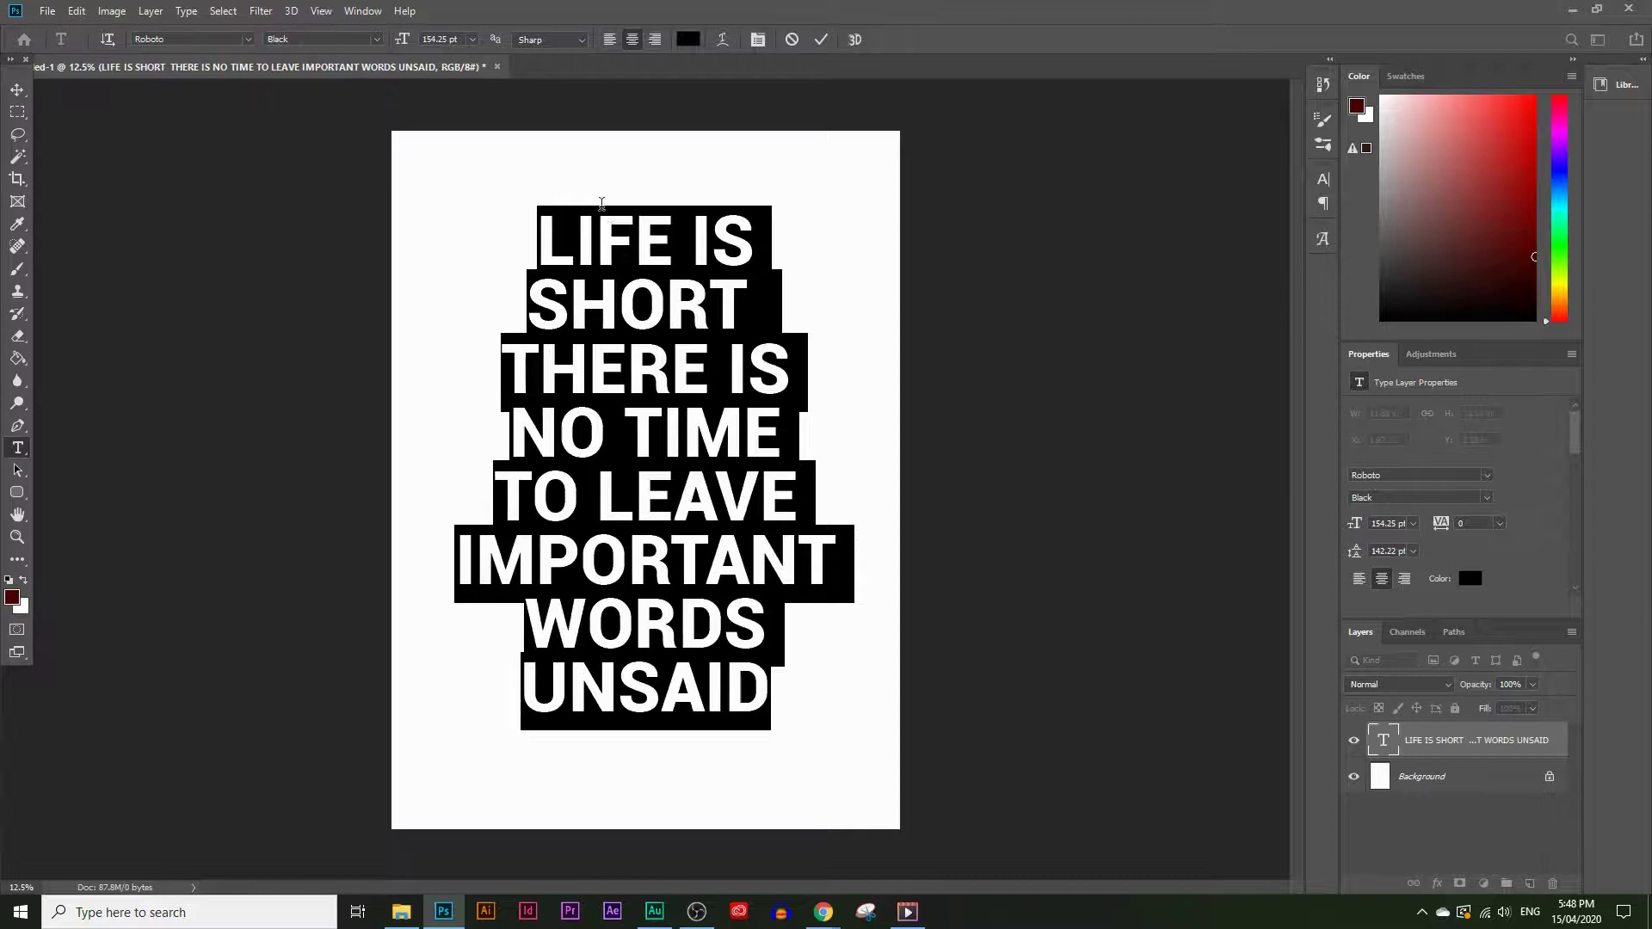
pyautogui.click(731, 467)
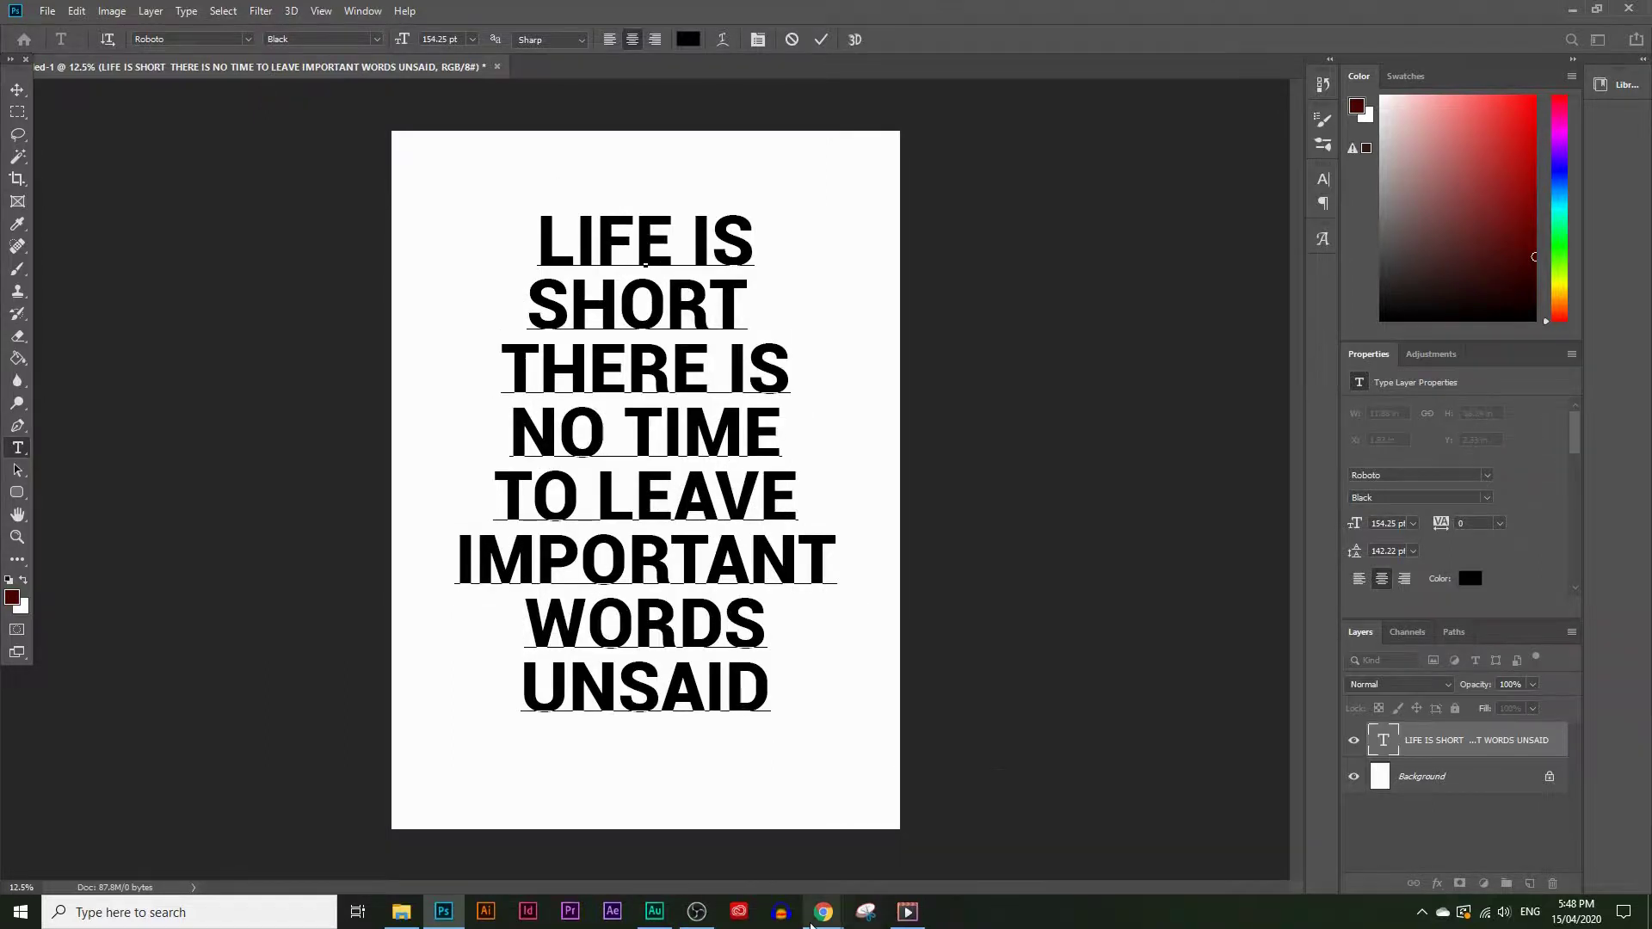
# Step: Compare with the reference quote in Chrome, return to Photoshop, scale the text down to about 134.5 pt and recenter it
pyautogui.click(910, 848)
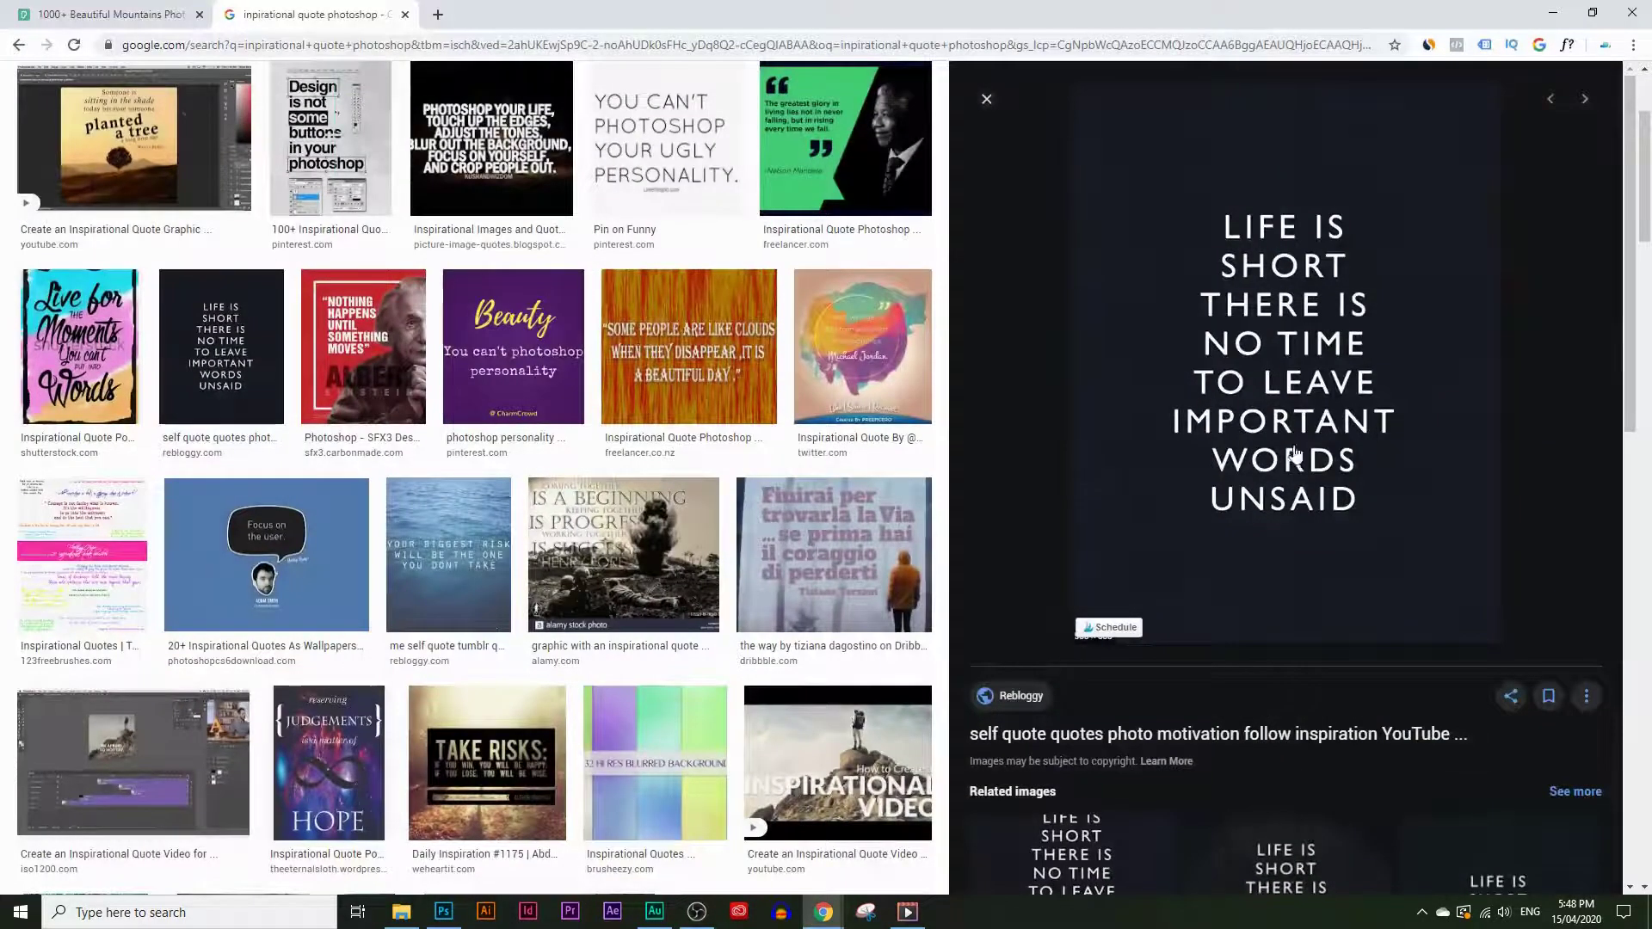
pyautogui.click(1551, 15)
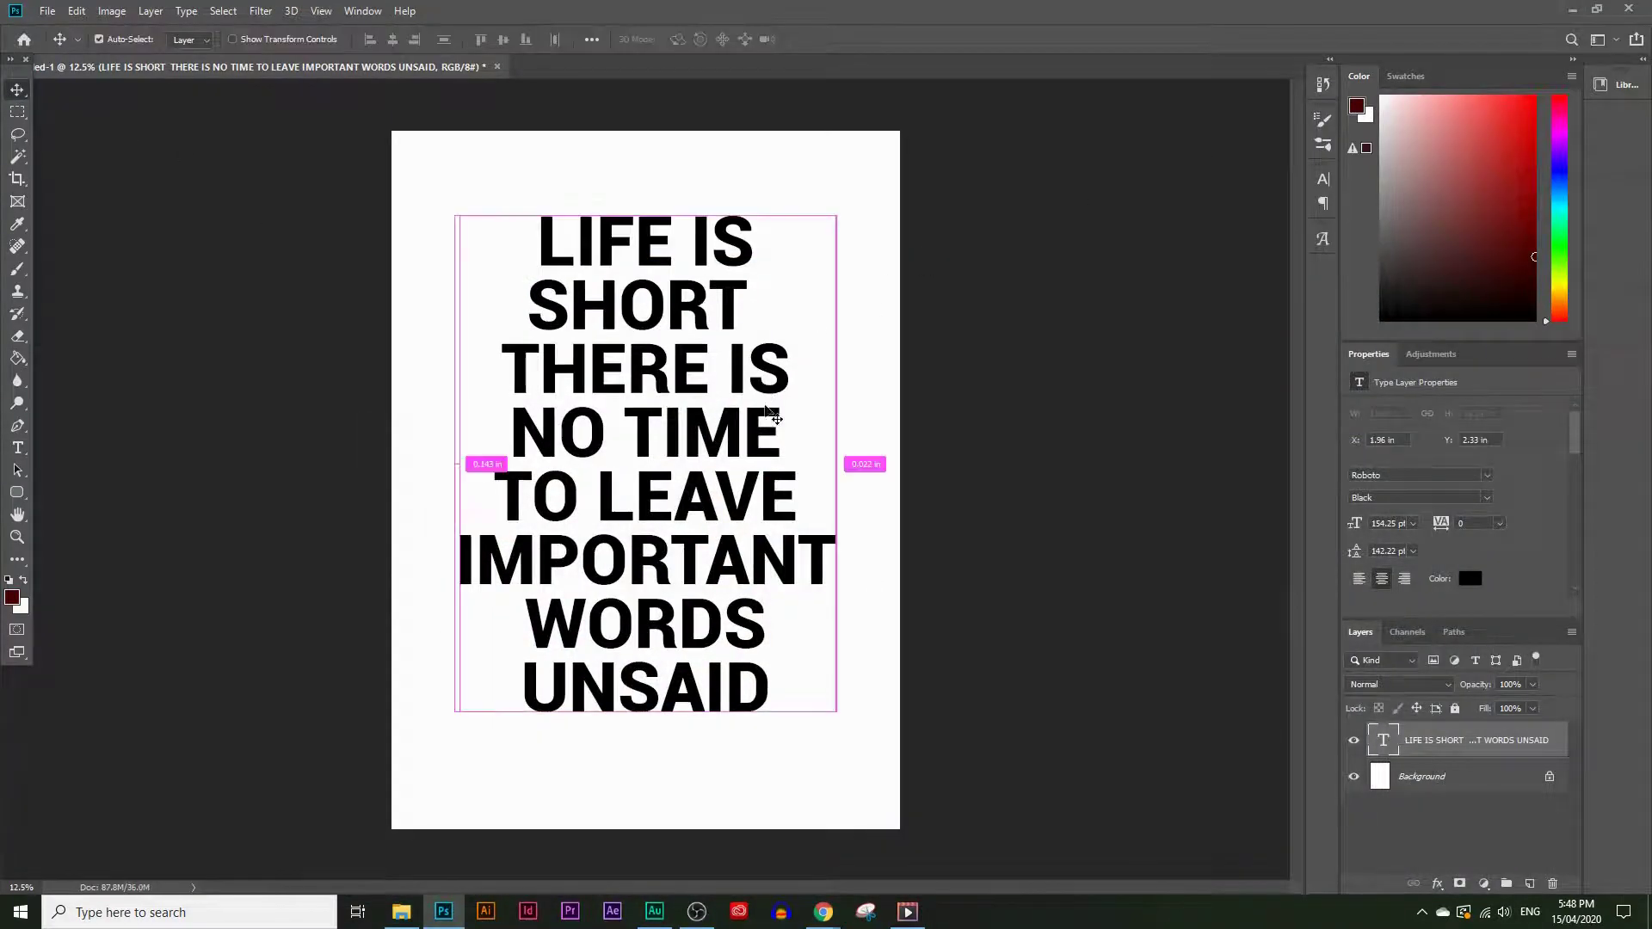
pyautogui.hotkey('ctrl', 't')
pyautogui.moveTo(651, 731); pyautogui.dragTo(689, 667)
pyautogui.moveTo(689, 551); pyautogui.dragTo(684, 581)
pyautogui.press('Return')
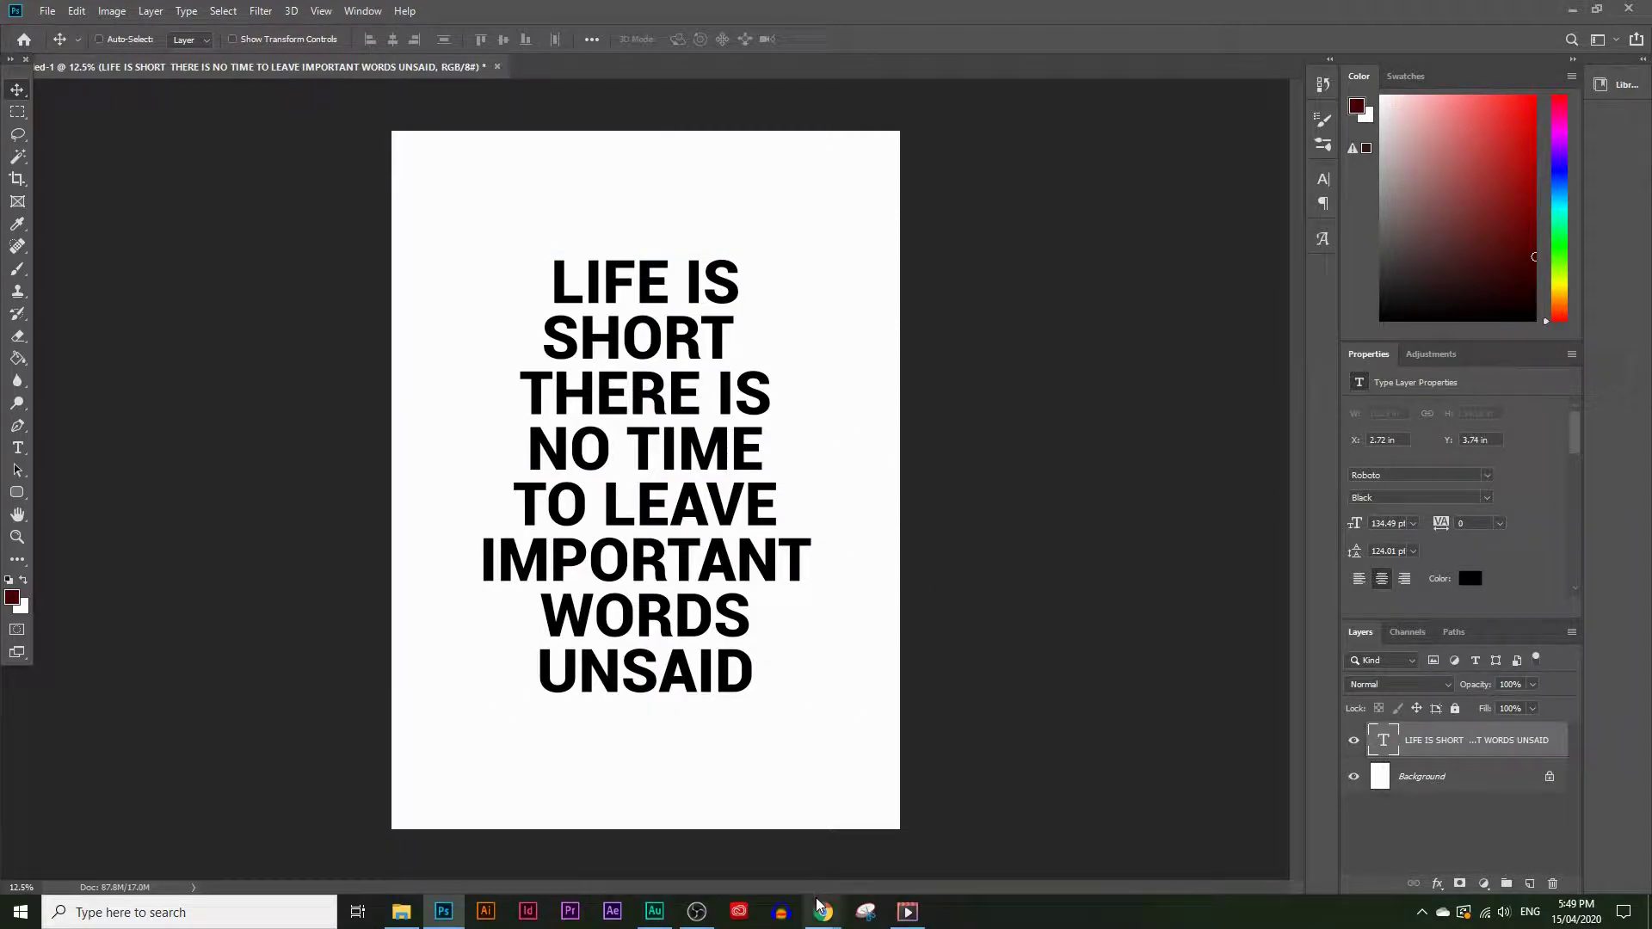
# Step: Switch to Chrome and browse the inspirational quote image results for poster background ideas
pyautogui.moveTo(822, 907)
pyautogui.click(870, 860)
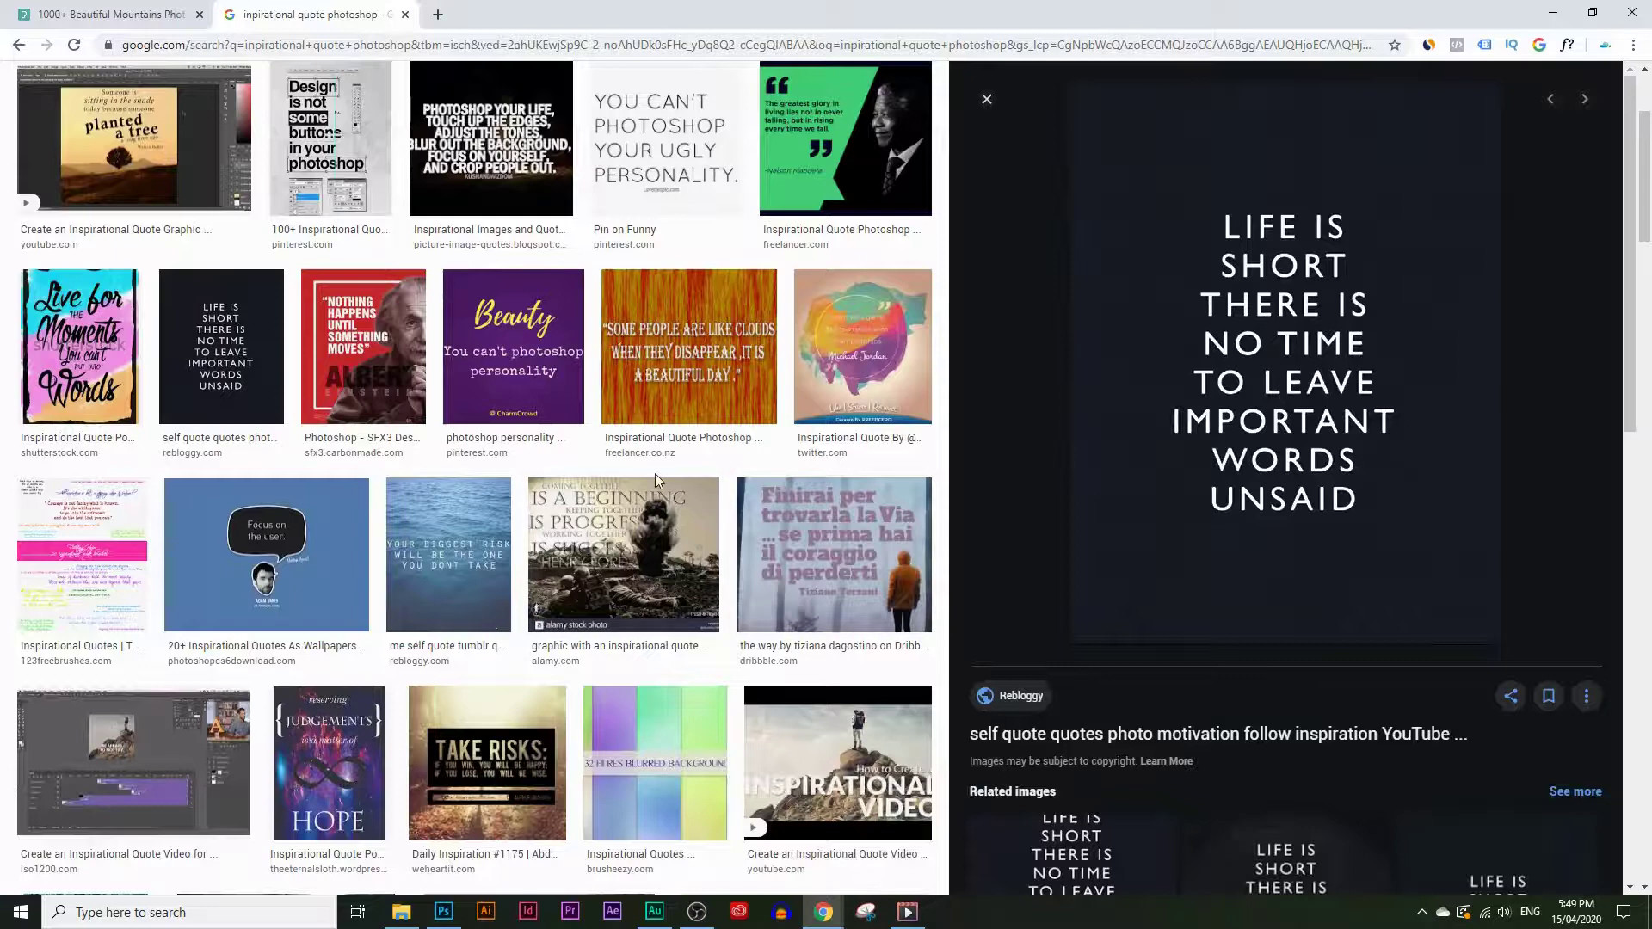
pyautogui.scroll(-5, 534, 514)
pyautogui.scroll(-10, 533, 513)
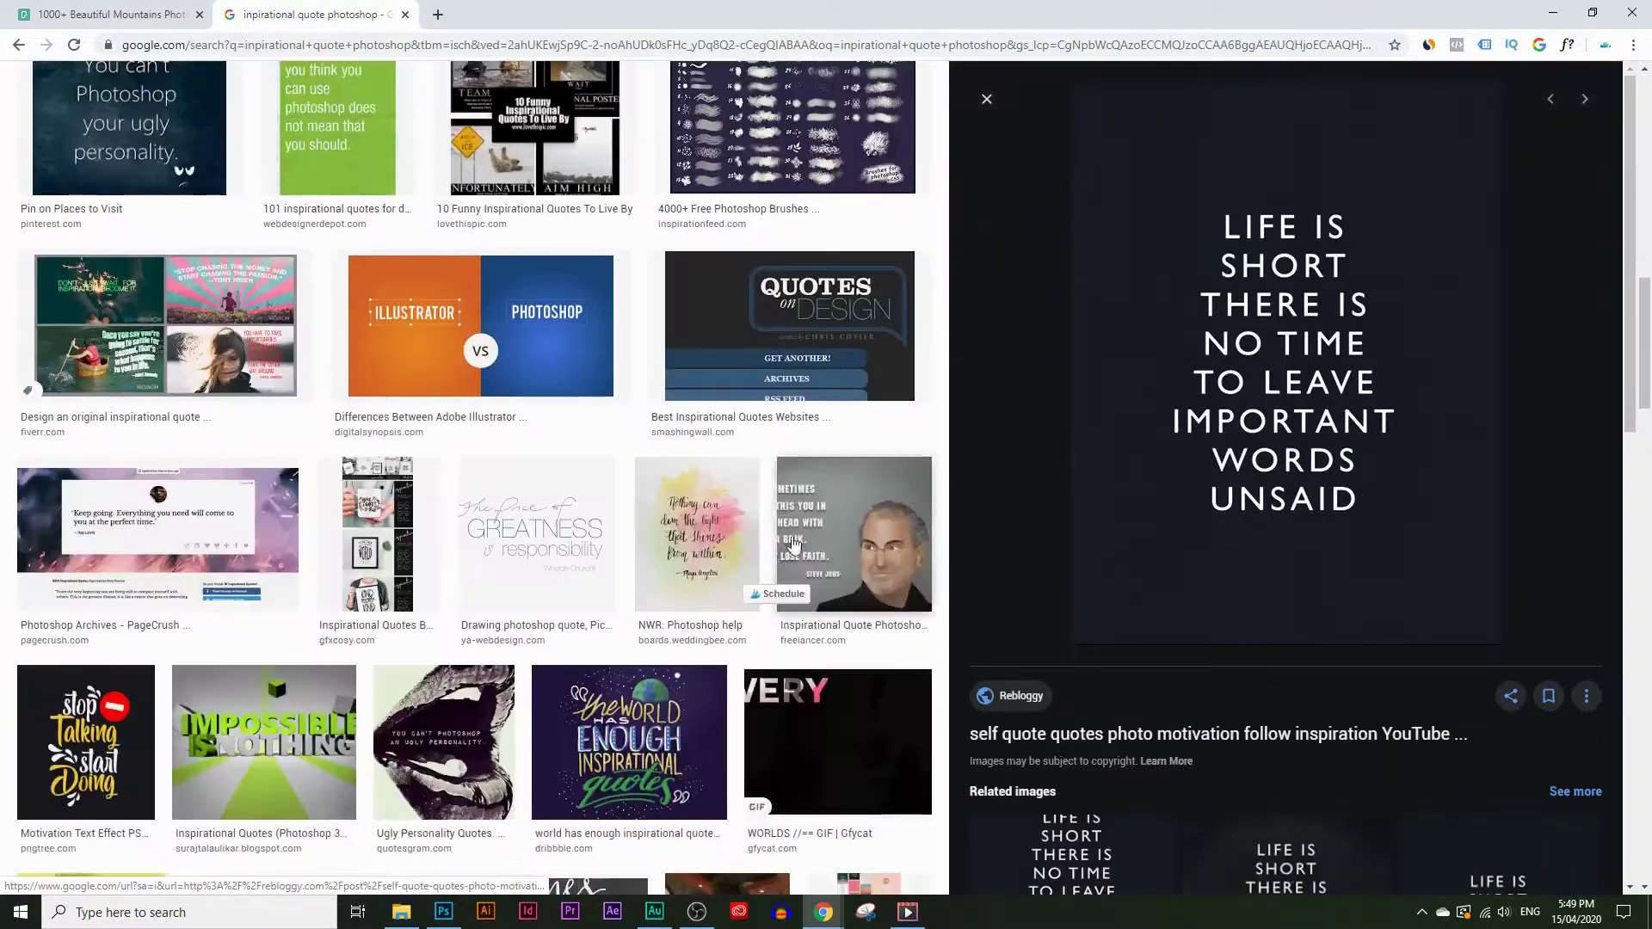
pyautogui.scroll(-8, 796, 517)
pyautogui.scroll(8, 421, 368)
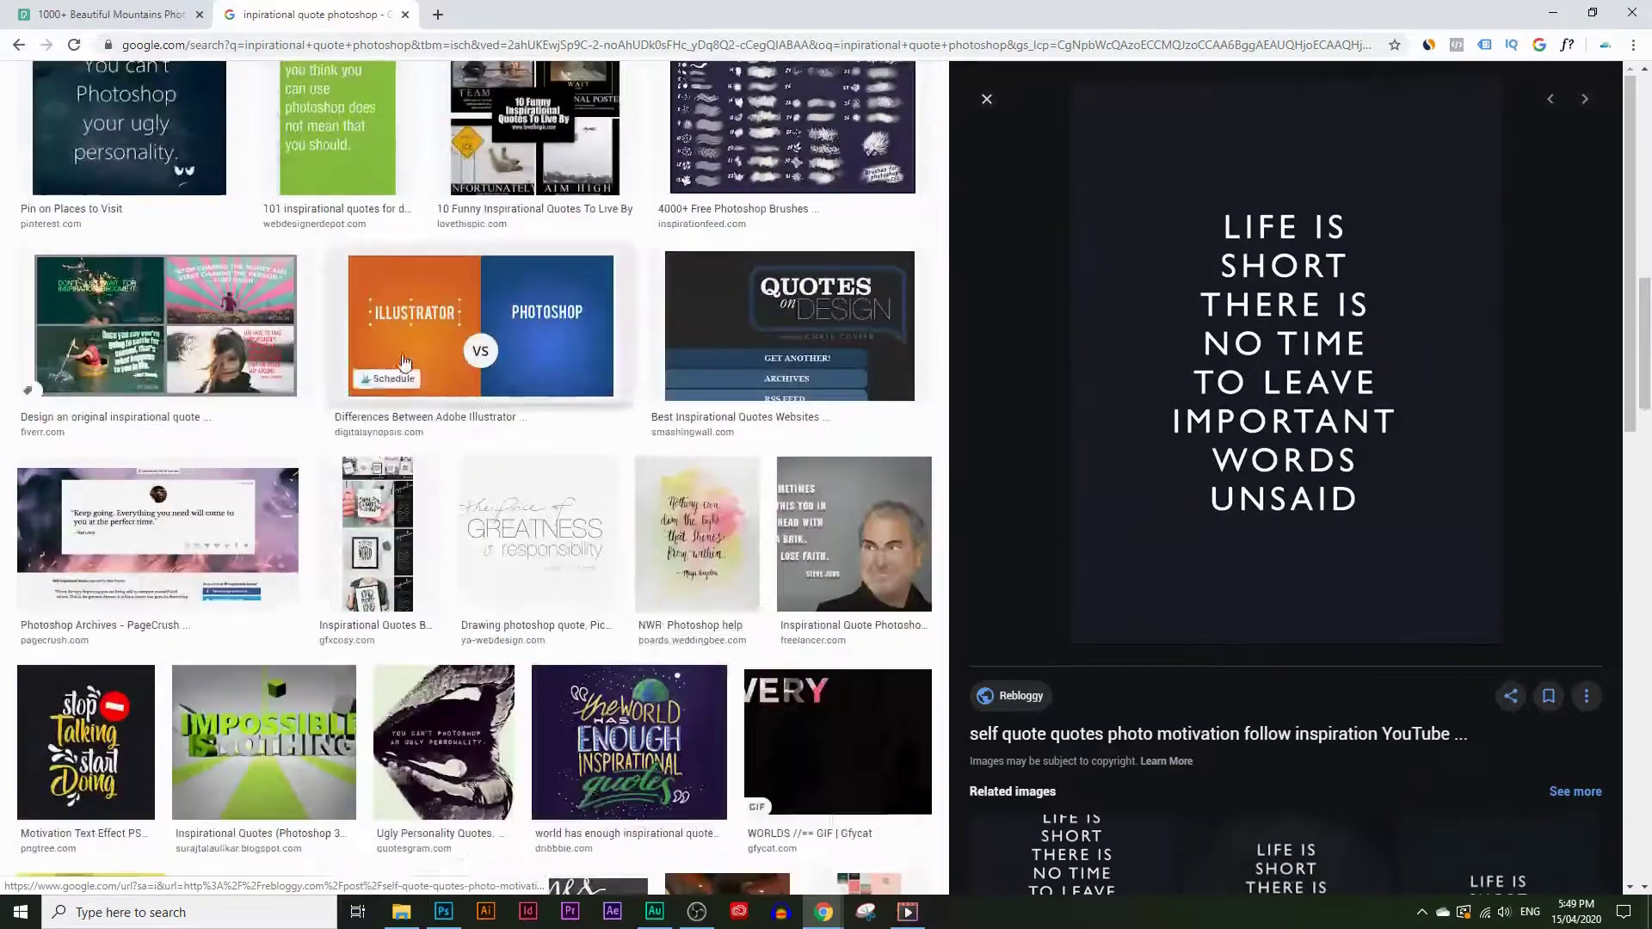
pyautogui.scroll(4, 421, 368)
pyautogui.scroll(4, 57, 512)
pyautogui.scroll(2, 58, 512)
# Step: Find the portrait "Mountain Under Cloudy Sky" photo in the Pexels mountains results, open it and copy the image
pyautogui.click(112, 14)
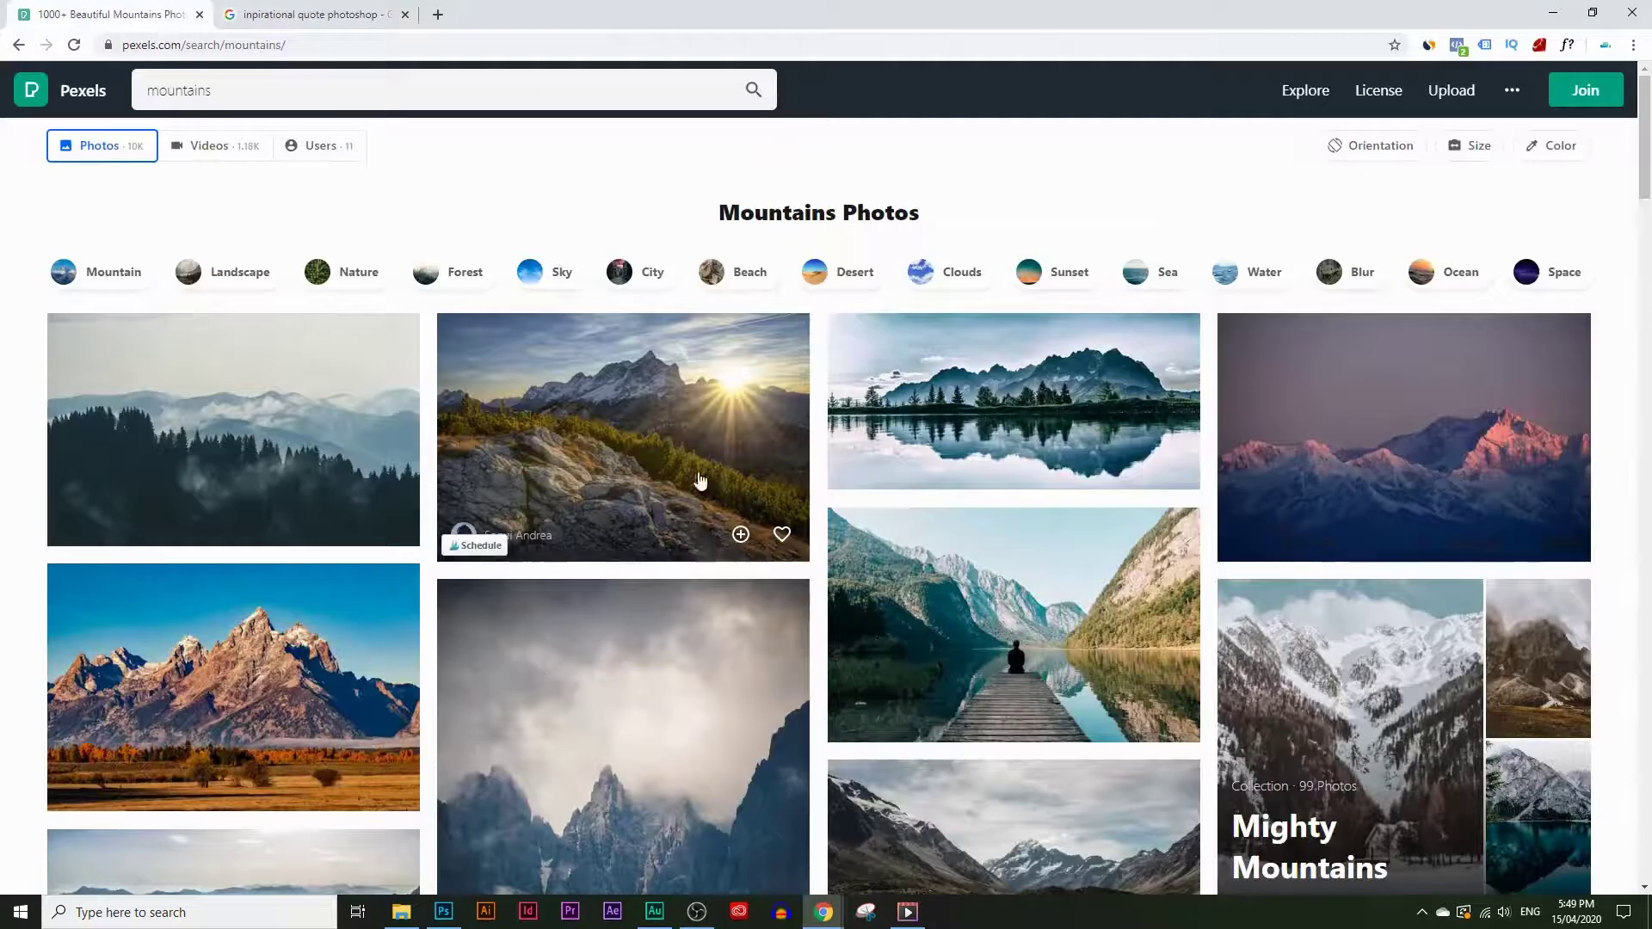
pyautogui.scroll(-2, 486, 529)
pyautogui.scroll(-3, 486, 529)
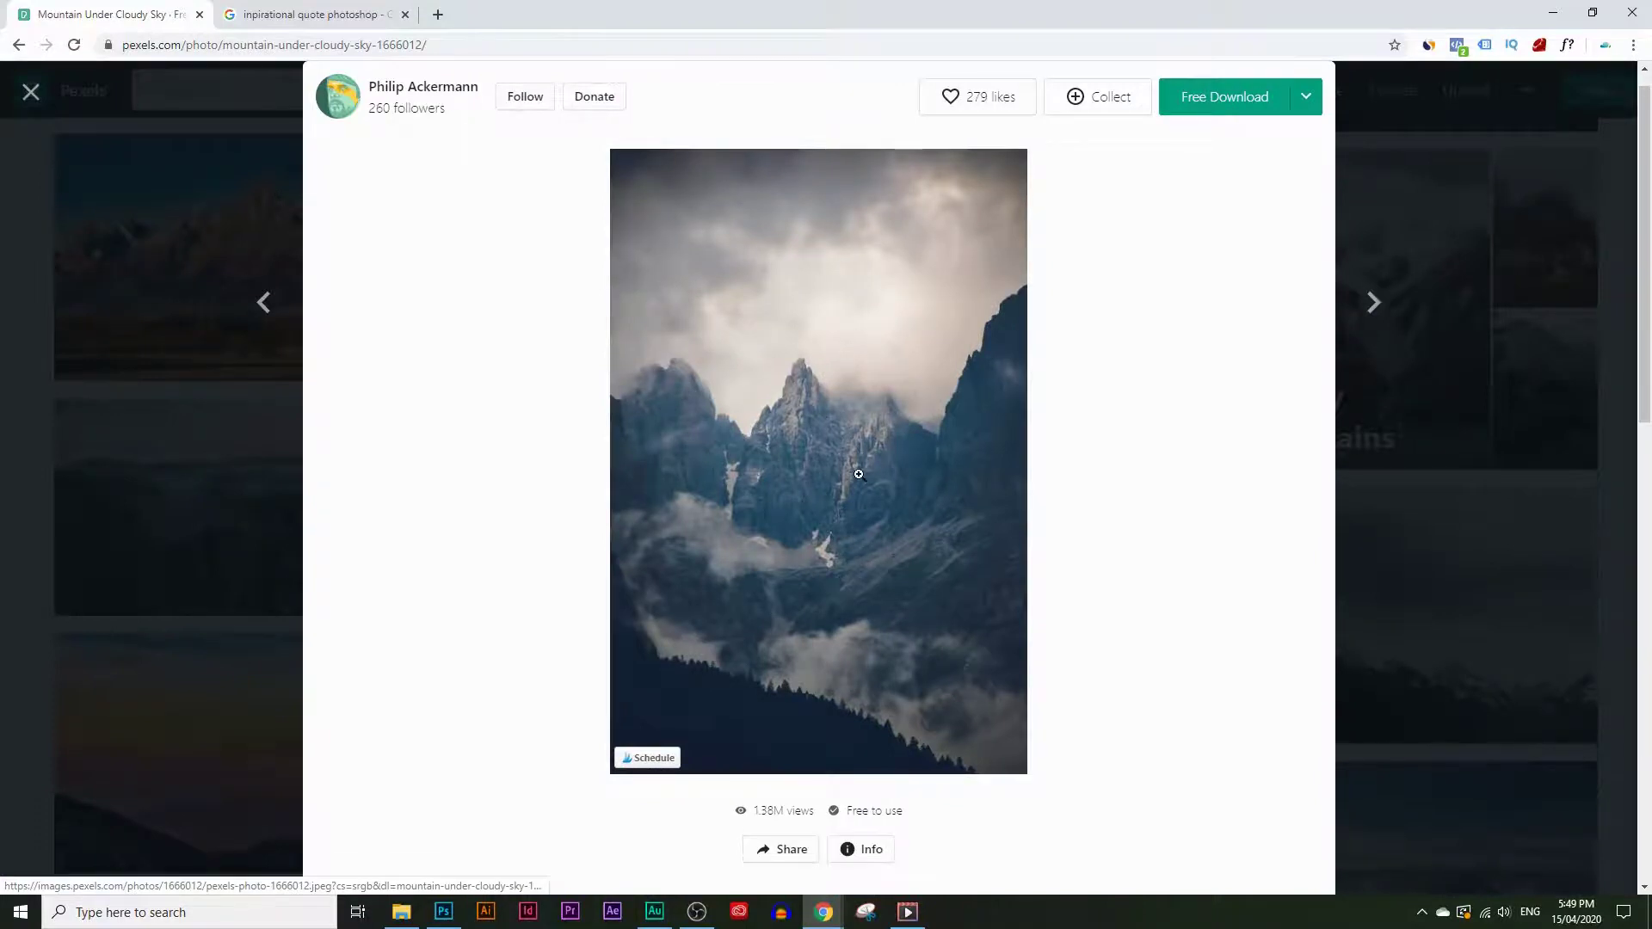
pyautogui.rightClick(819, 460)
pyautogui.click(946, 628)
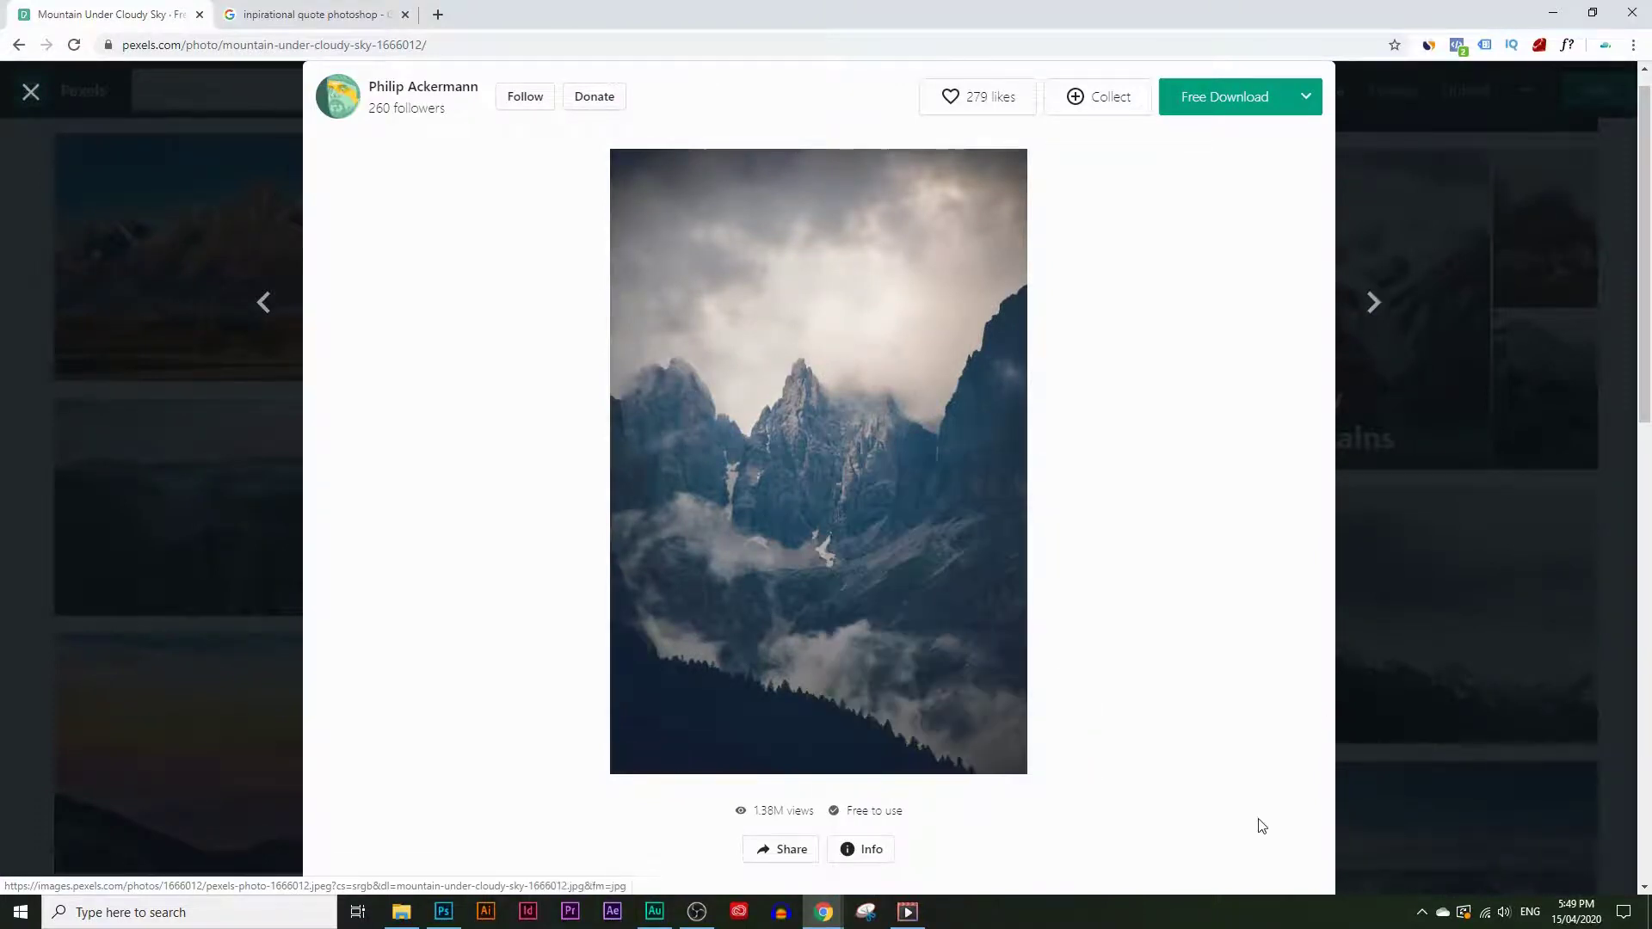
# Step: Return to Photoshop and paste the copied mountain photo into the poster as a new layer
pyautogui.click(443, 912)
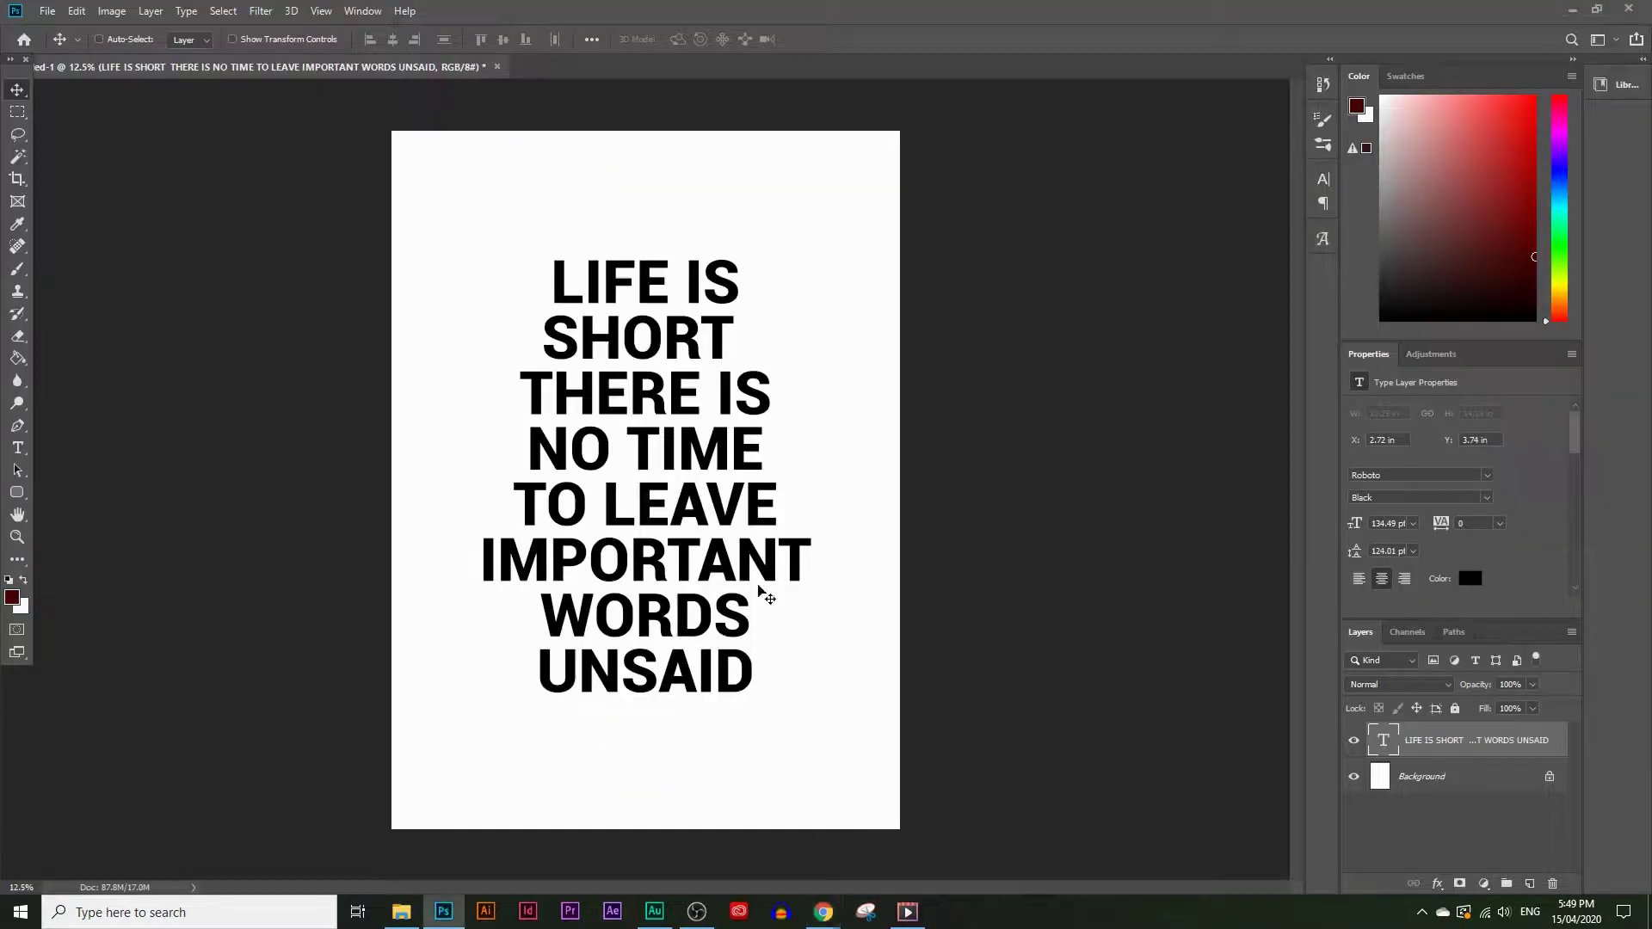
pyautogui.click(78, 11)
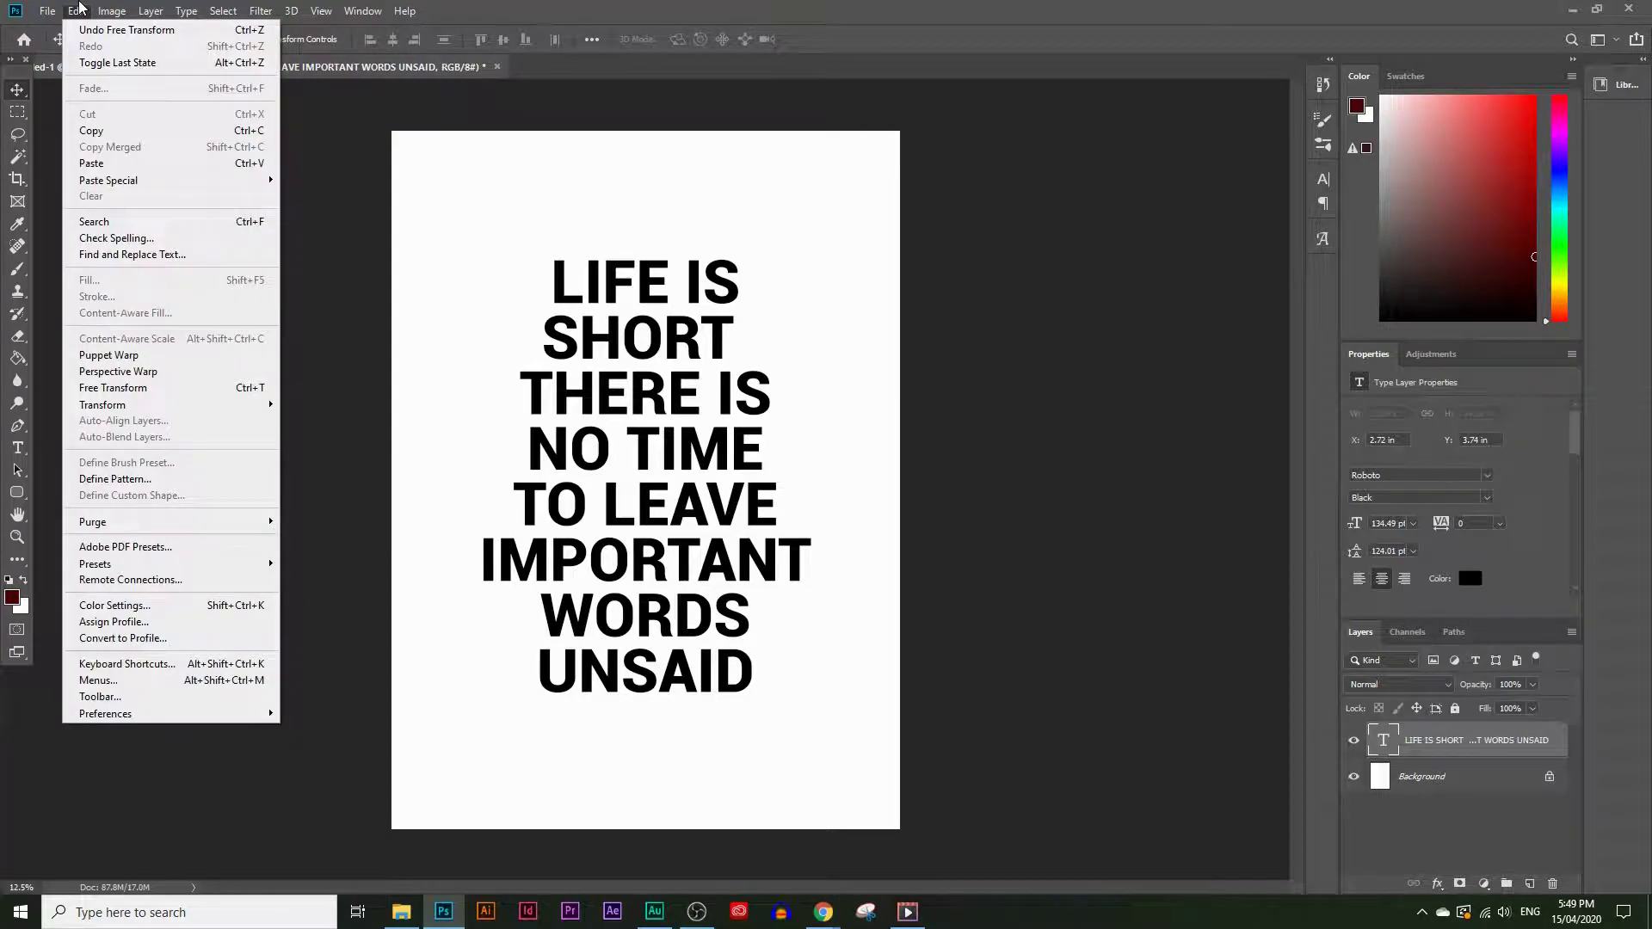
pyautogui.click(123, 163)
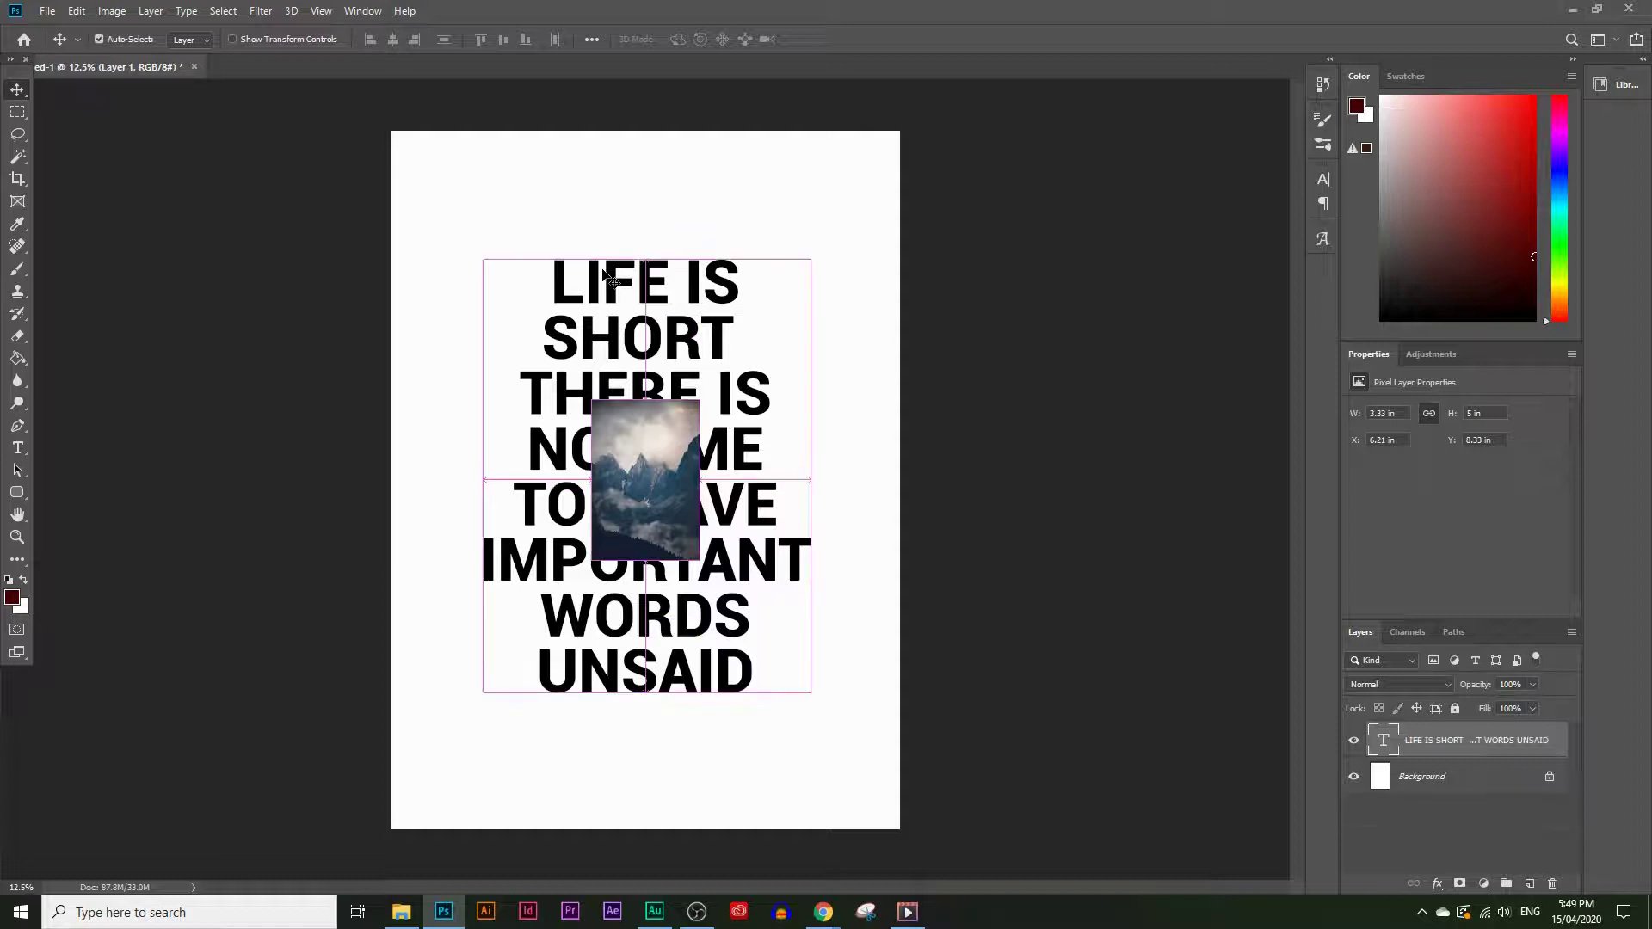
pyautogui.hotkey('ctrl', 'z')
pyautogui.hotkey('ctrl', 'v')
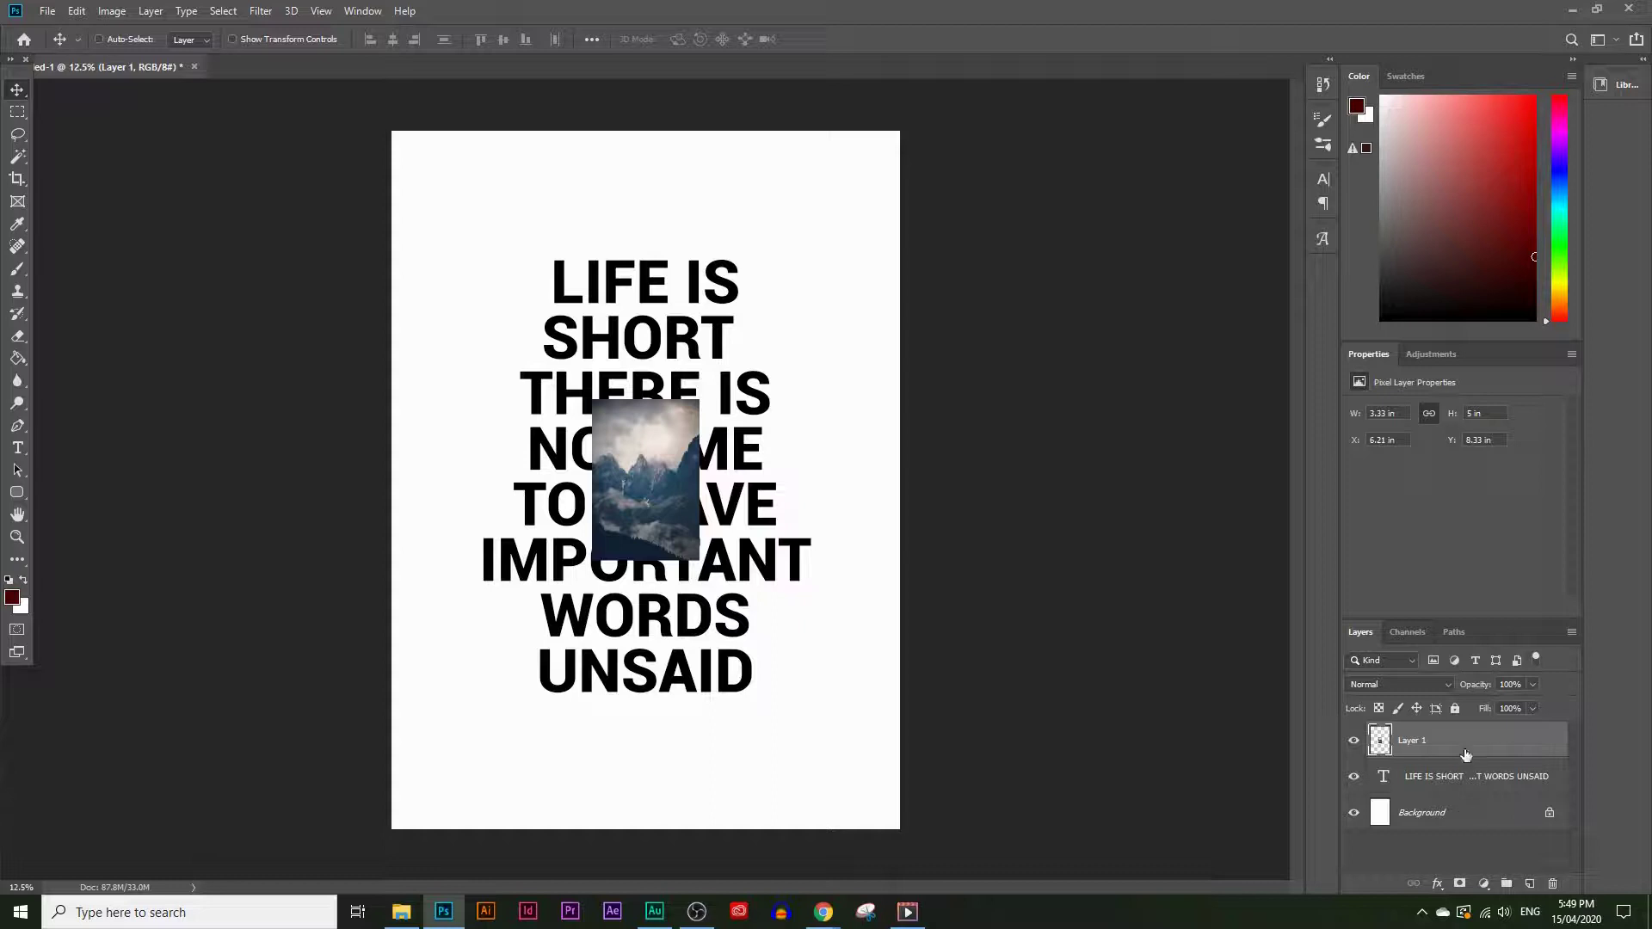
# Step: Rename the pasted photo layer as IMAGE
pyautogui.click(1421, 786)
pyautogui.click(1411, 745)
pyautogui.doubleClick(1409, 745)
pyautogui.write('IMAGE')
pyautogui.press('Return')
# Step: Enlarge the mountain photo proportionally to about 16.32 x 24.48 in and position it to cover the whole canvas
pyautogui.click(77, 11)
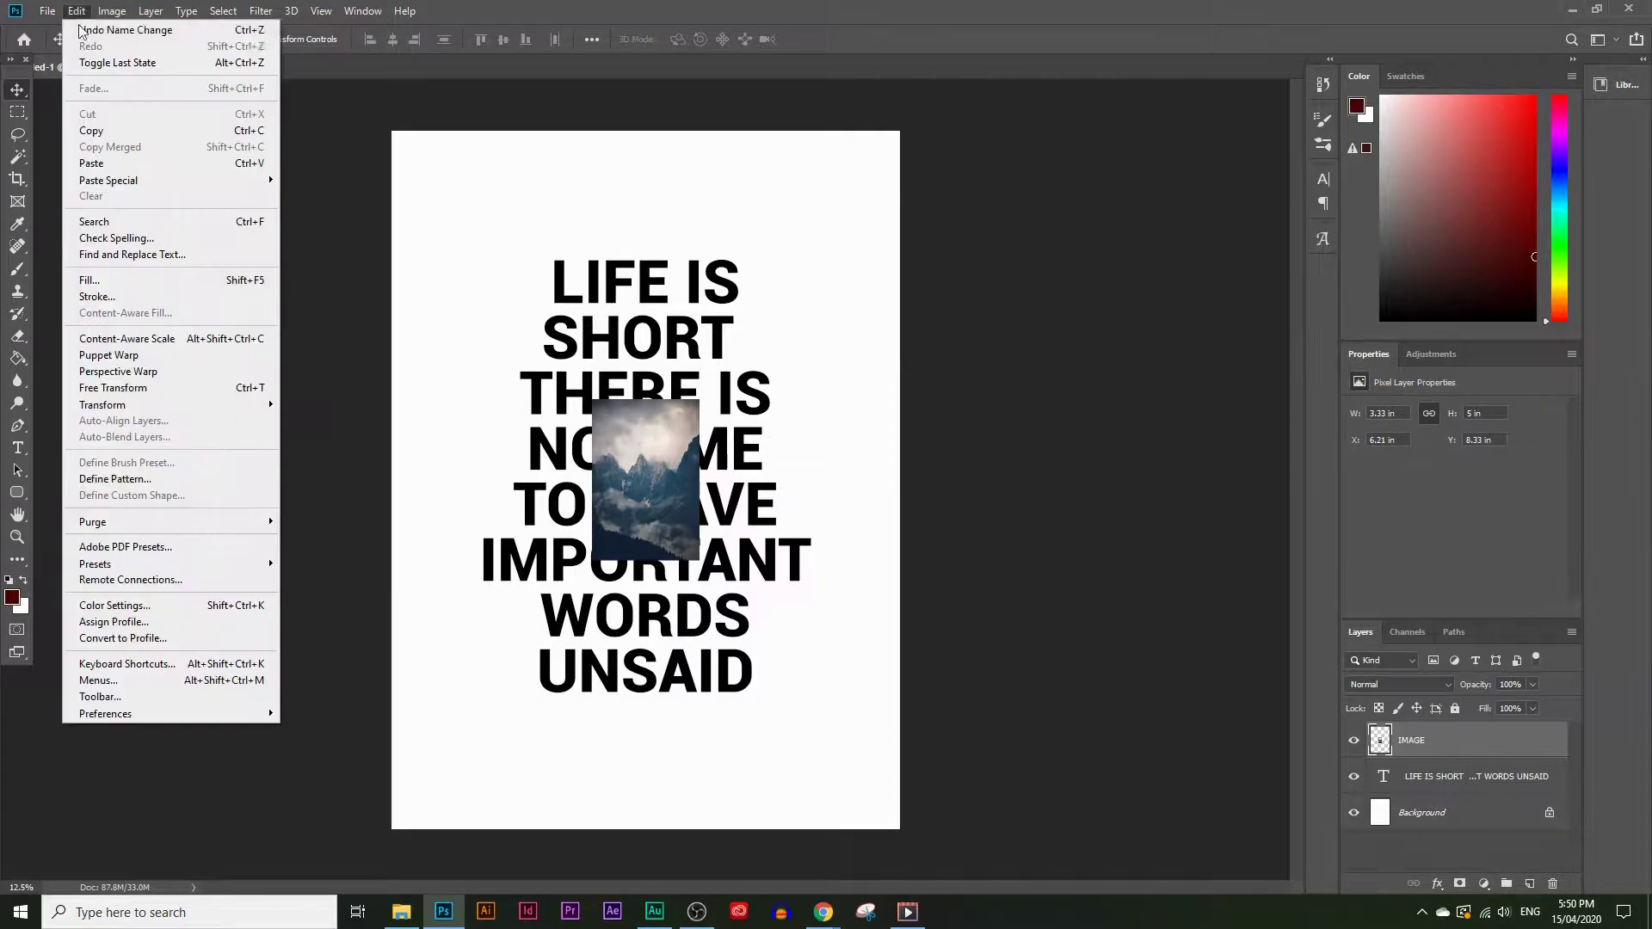
pyautogui.click(203, 389)
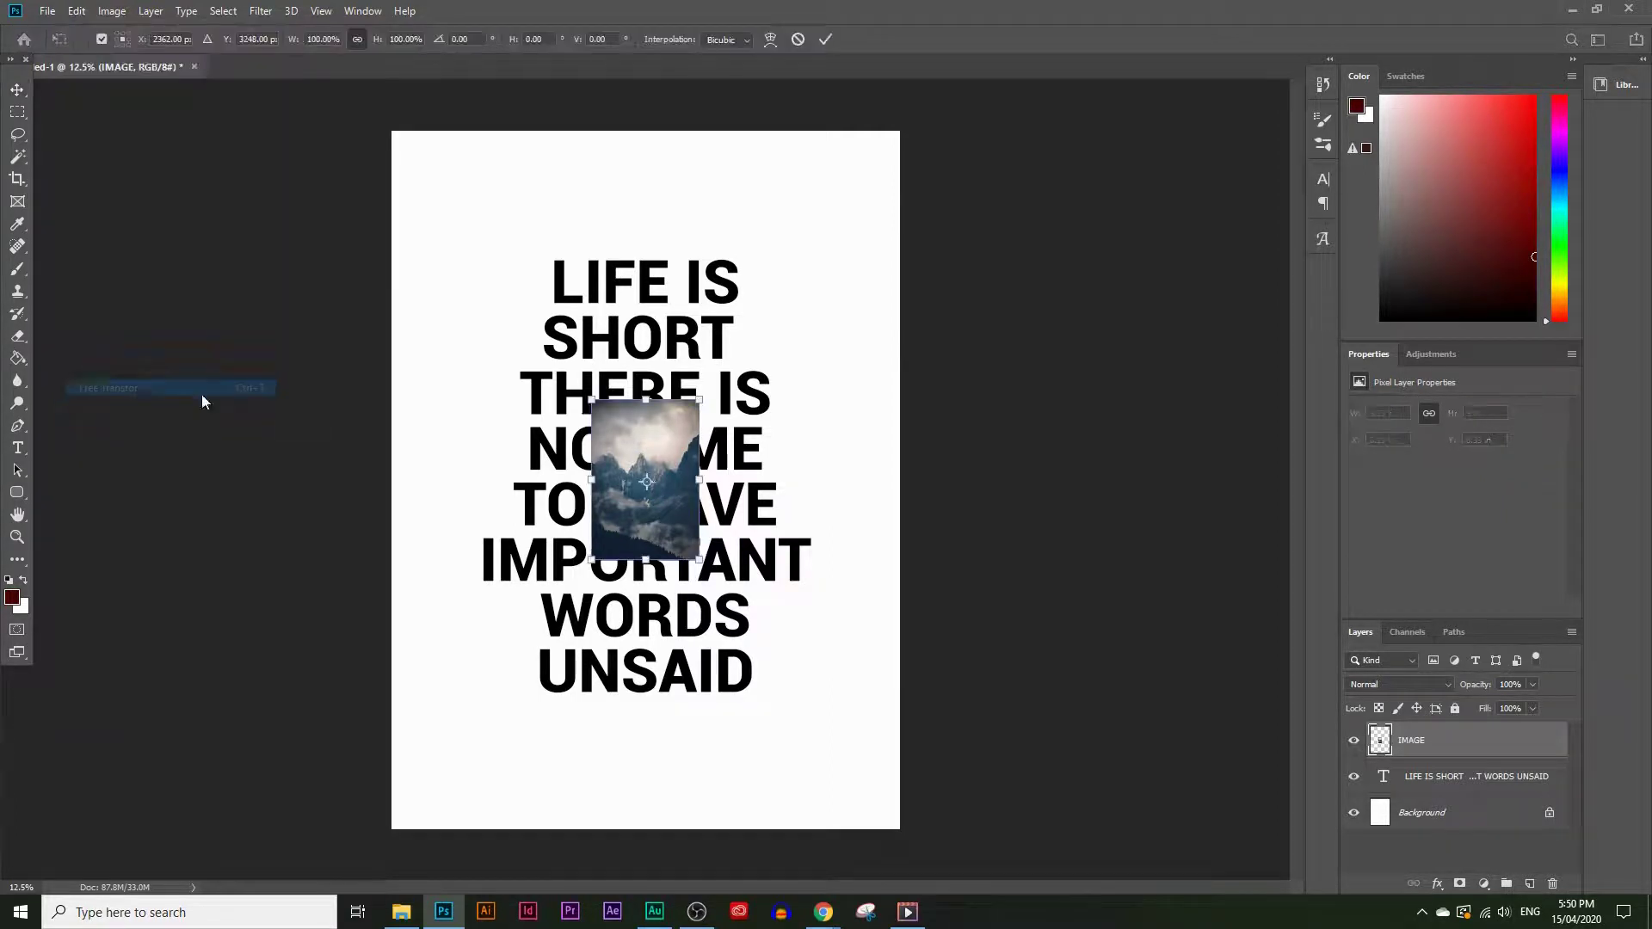
pyautogui.moveTo(593, 400); pyautogui.dragTo(378, 53)
pyautogui.moveTo(395, 150); pyautogui.dragTo(616, 449)
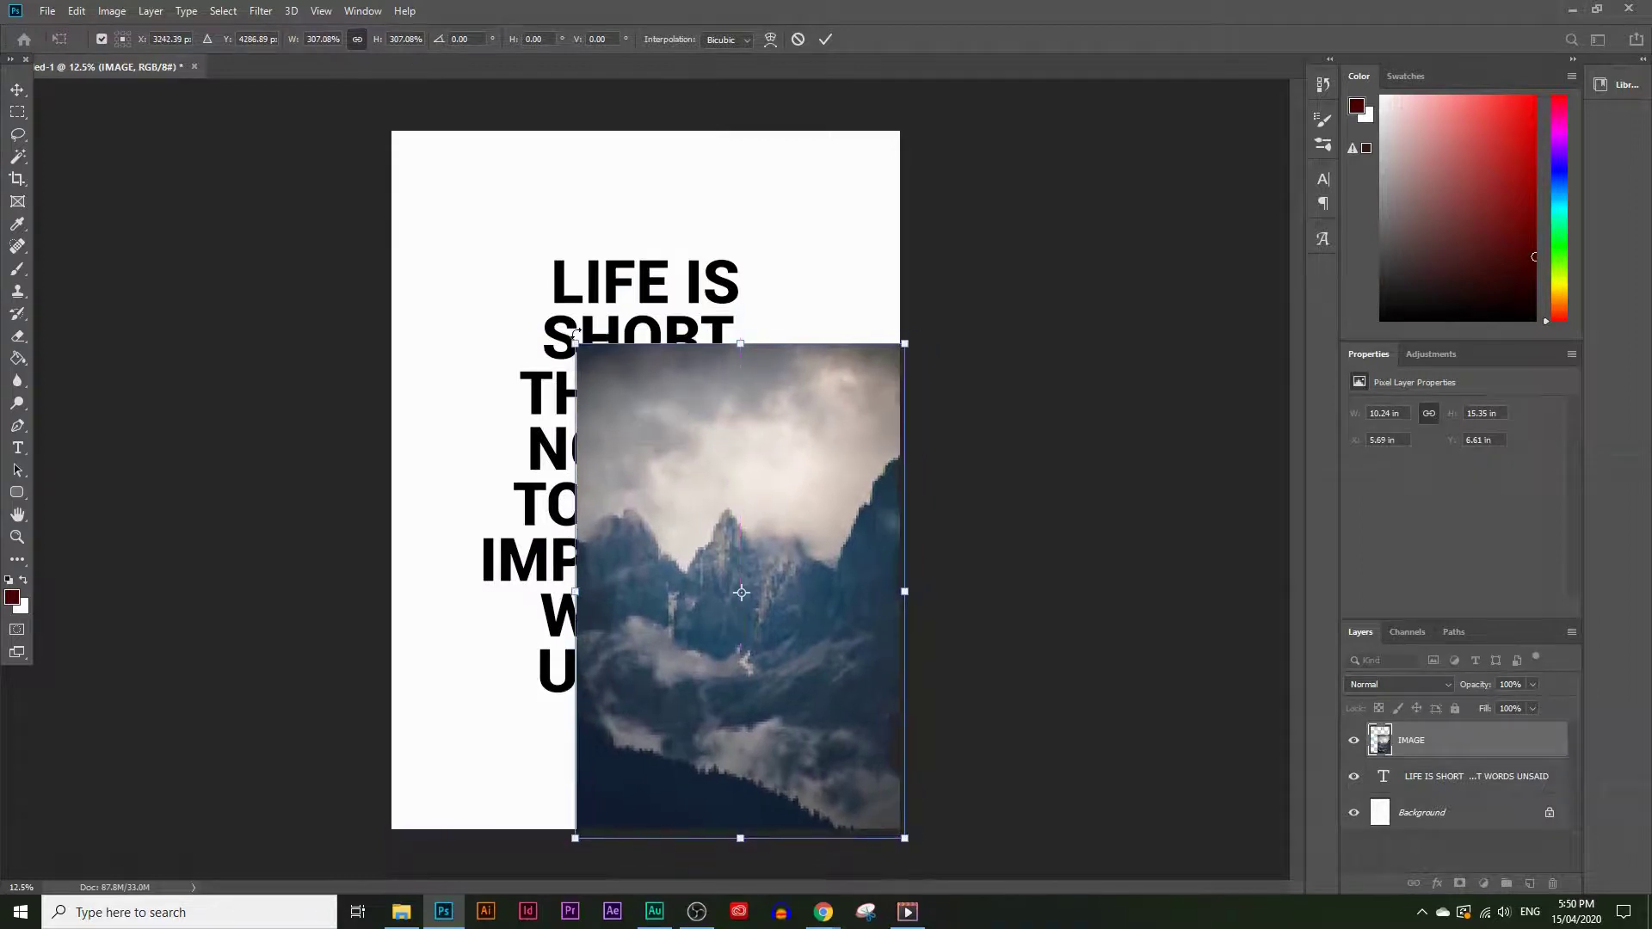
pyautogui.moveTo(575, 343); pyautogui.dragTo(348, 65)
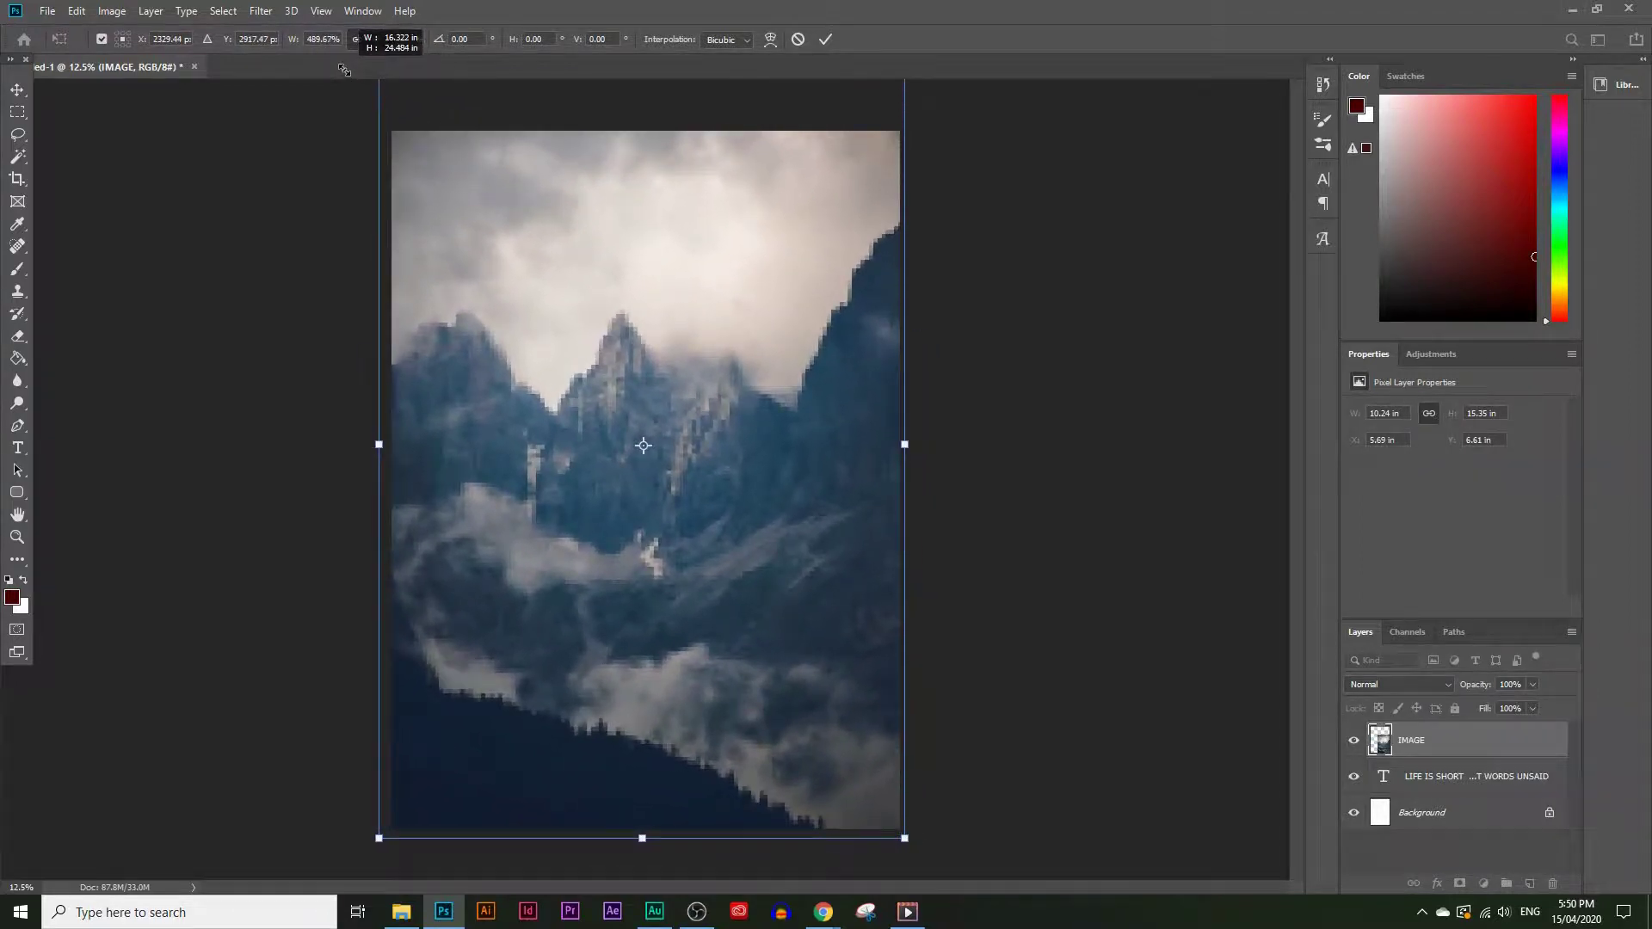
pyautogui.moveTo(468, 208); pyautogui.dragTo(470, 234)
pyautogui.press('Return')
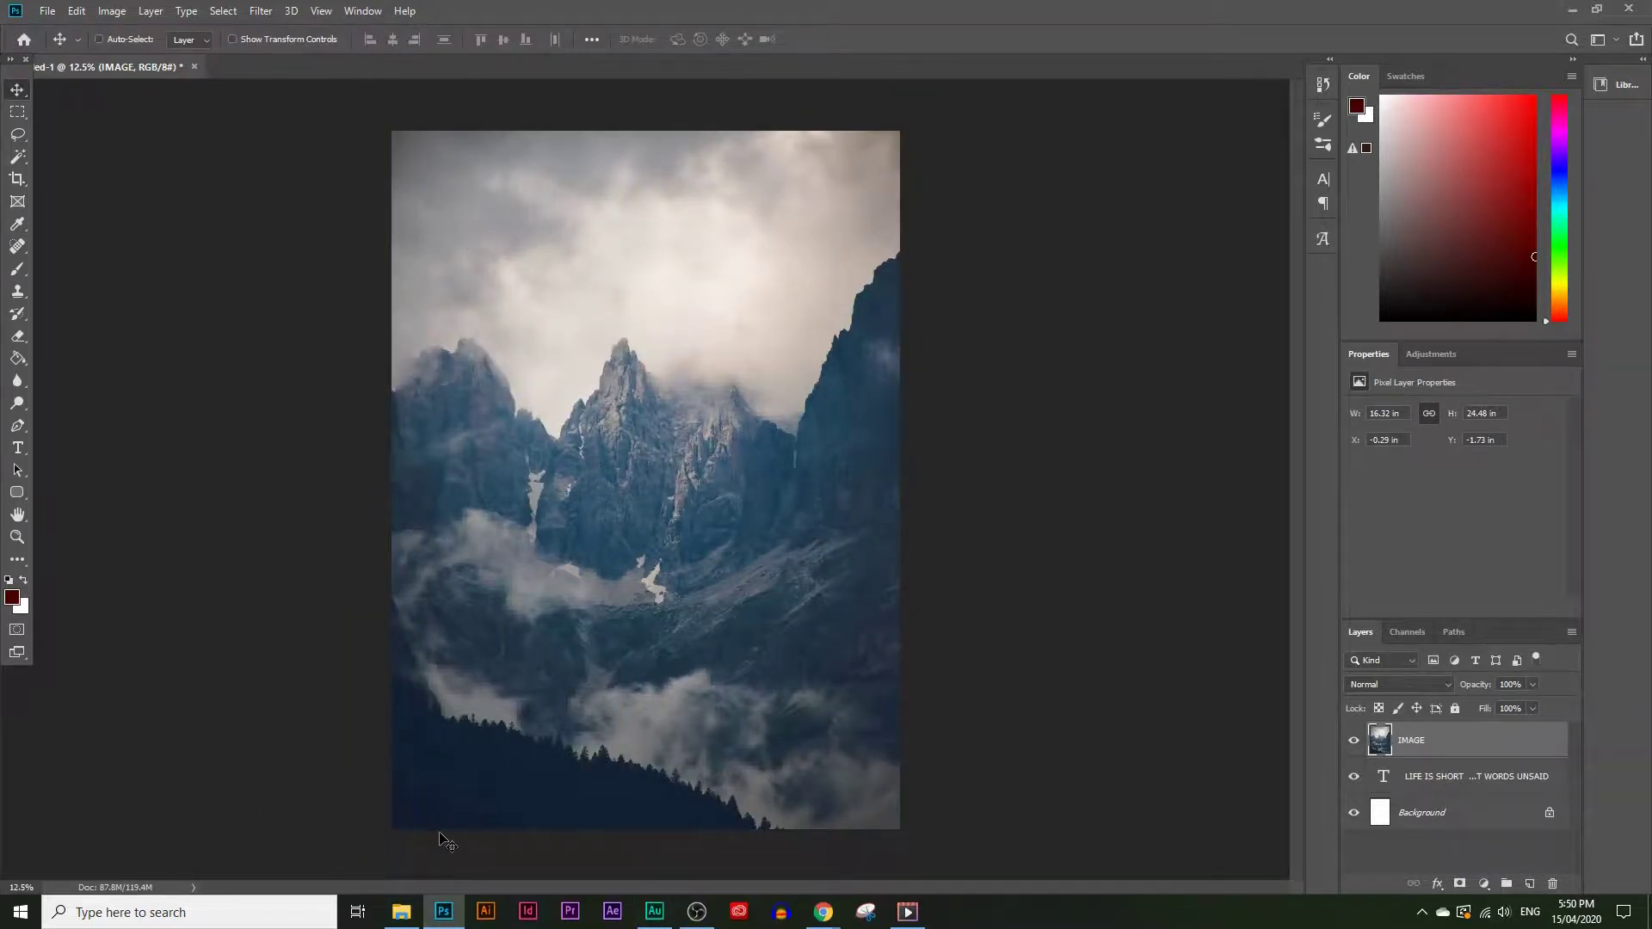
# Step: Inspect the enlarged mountain photo's sharpness at 100% zoom and return to the full poster view
pyautogui.click(17, 537)
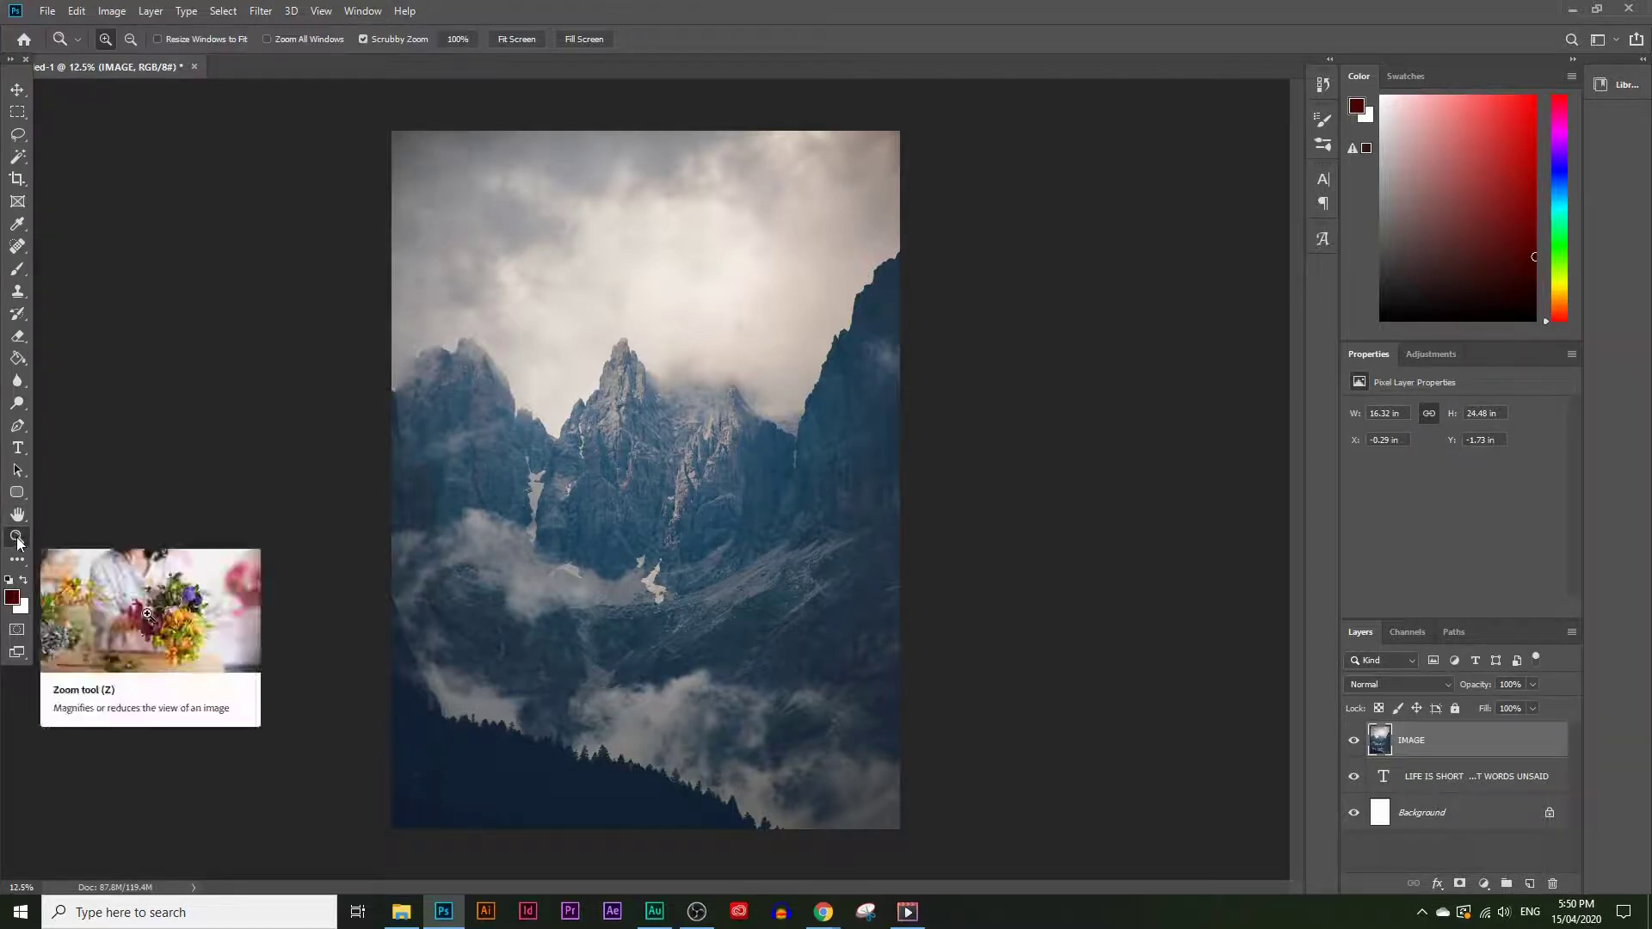
pyautogui.click(452, 40)
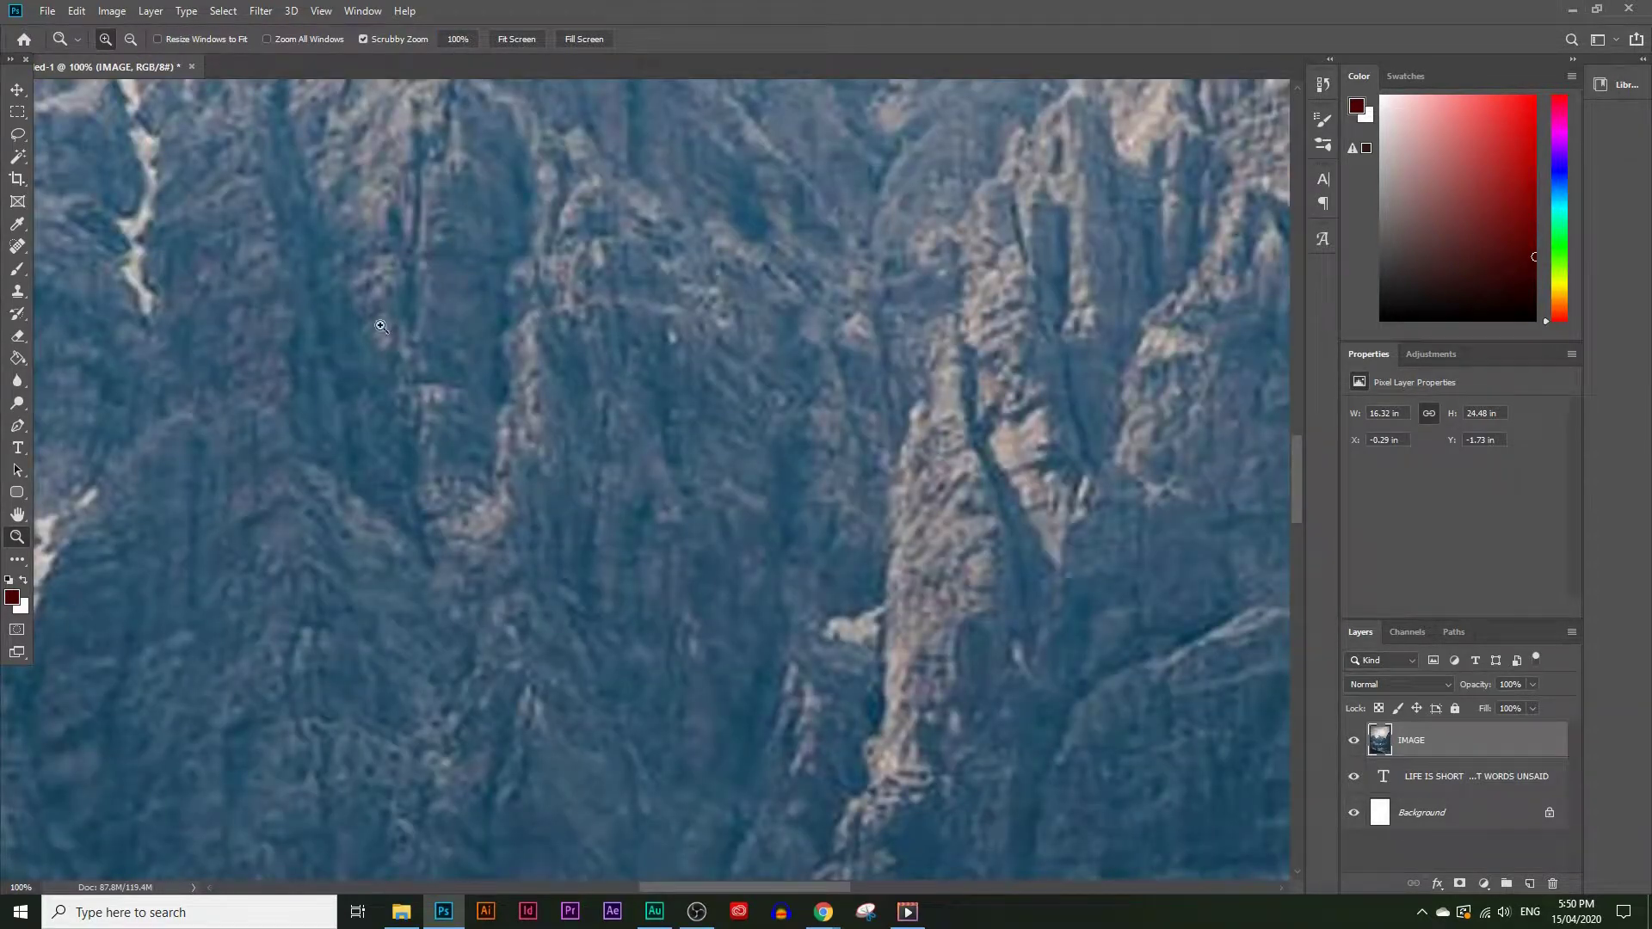
pyautogui.moveTo(1294, 491)
pyautogui.mouseDown()
pyautogui.moveTo(1342, 389)
pyautogui.moveTo(1303, 665)
pyautogui.moveTo(1299, 520)
pyautogui.mouseUp()
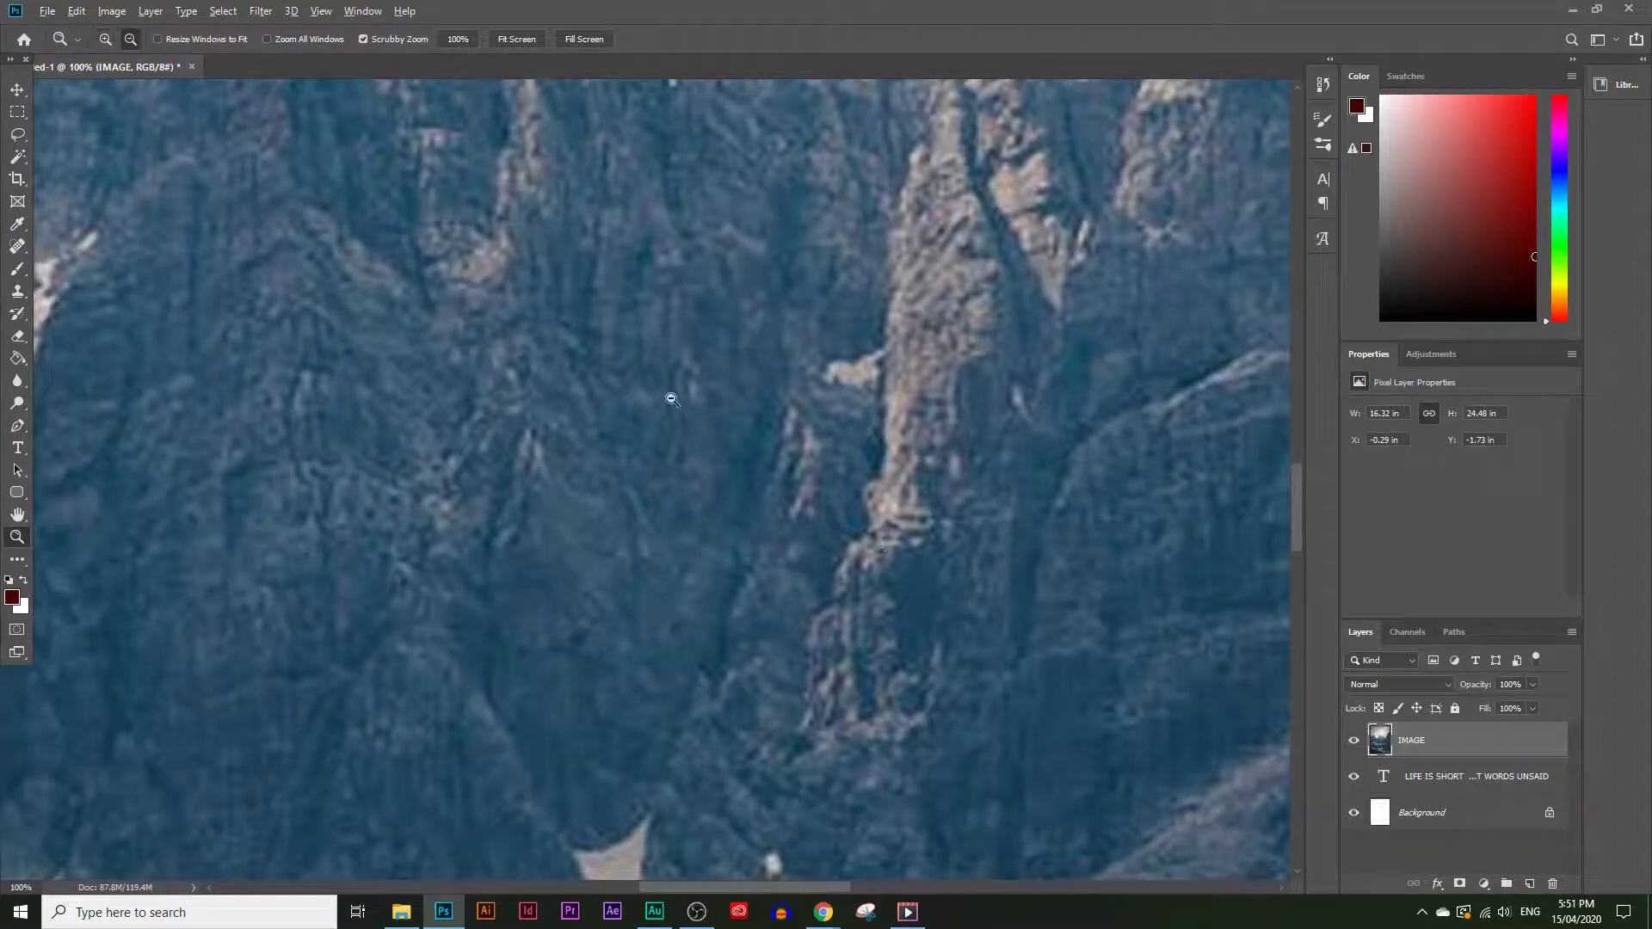
pyautogui.keyDown('alt'); pyautogui.click(680, 476); pyautogui.keyUp('alt')
pyautogui.moveTo(679, 476); pyautogui.dragTo(680, 476)
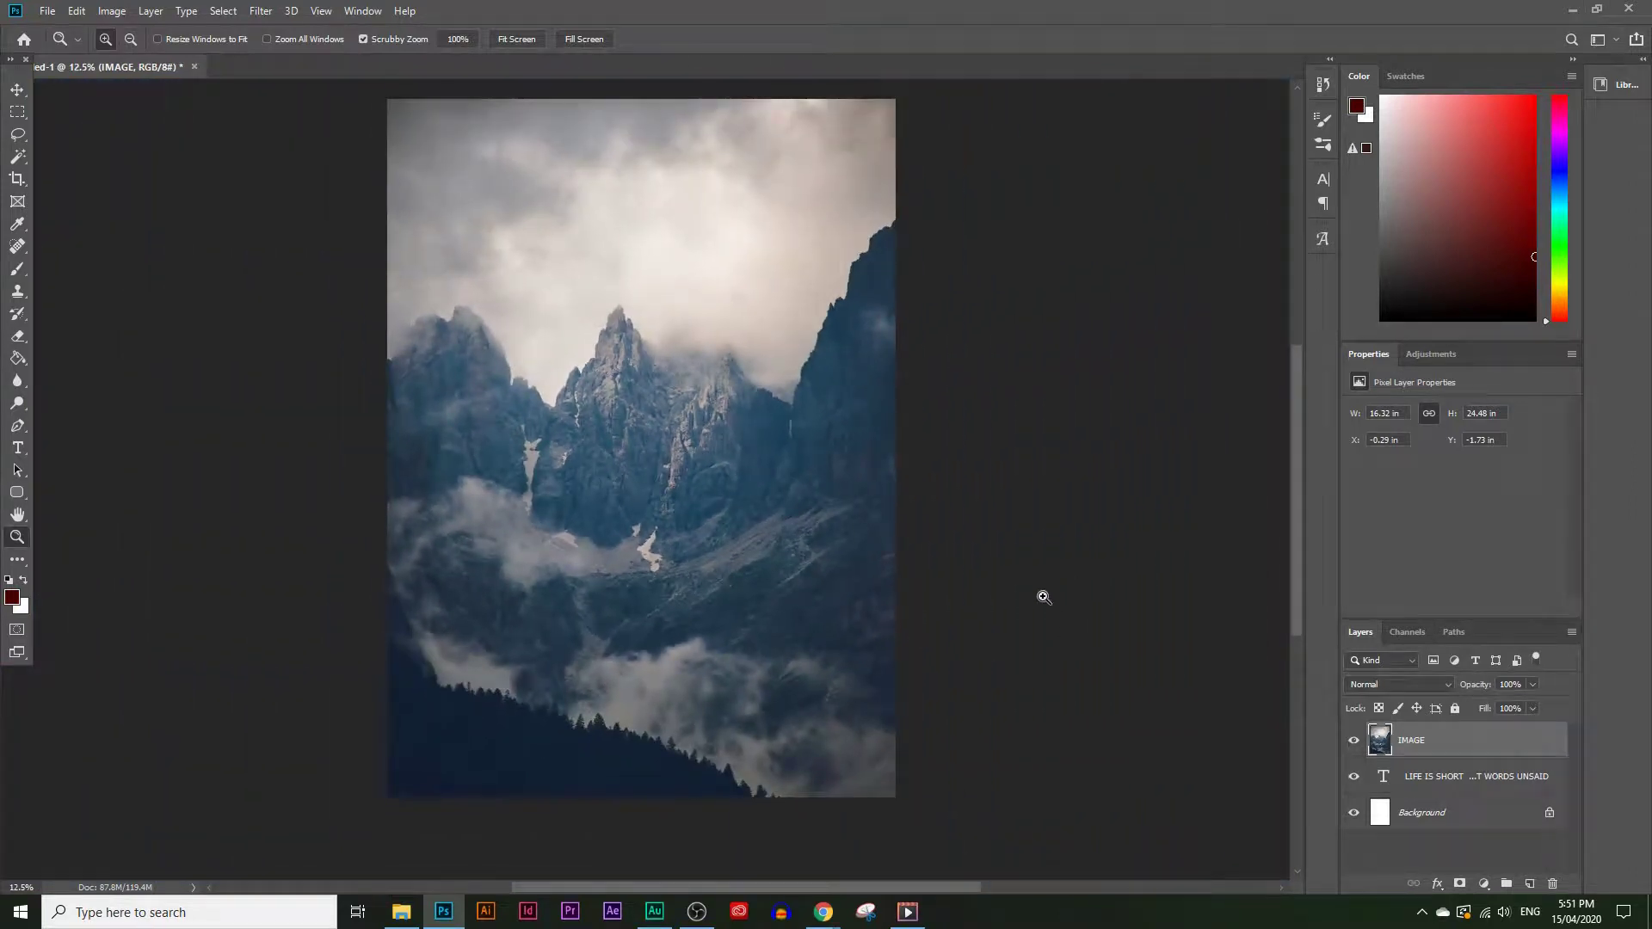
# Step: Move the quote text layer above the IMAGE layer in the stacking order
pyautogui.scroll(1, 1043, 595)
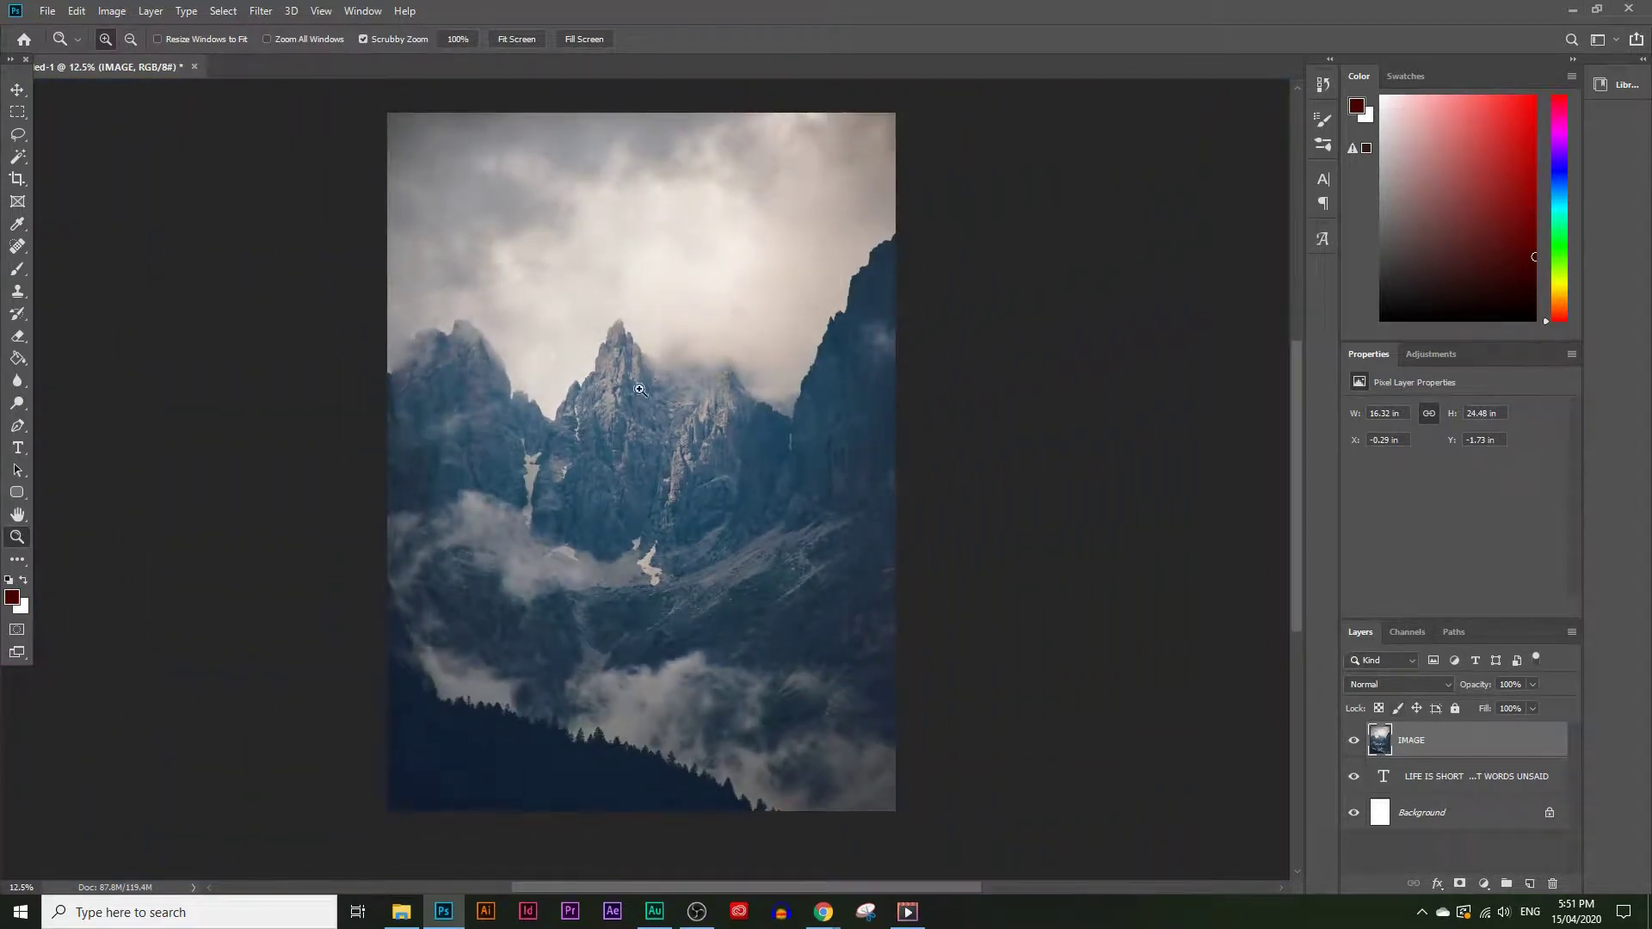
pyautogui.click(1460, 785)
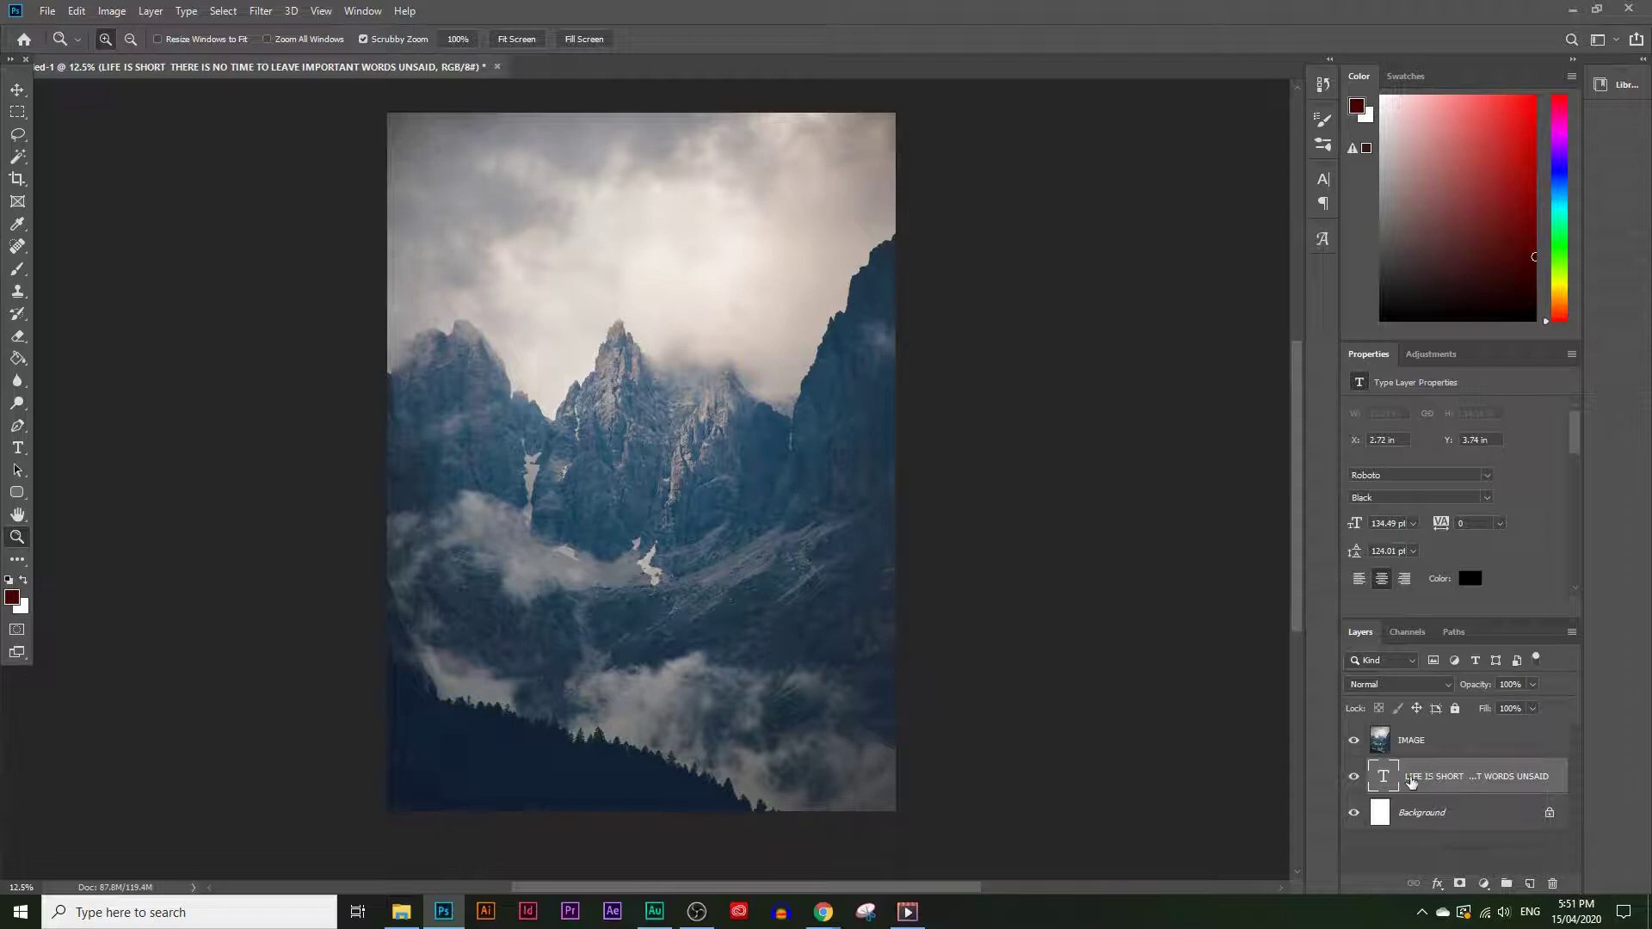
pyautogui.moveTo(1433, 777); pyautogui.dragTo(1436, 731)
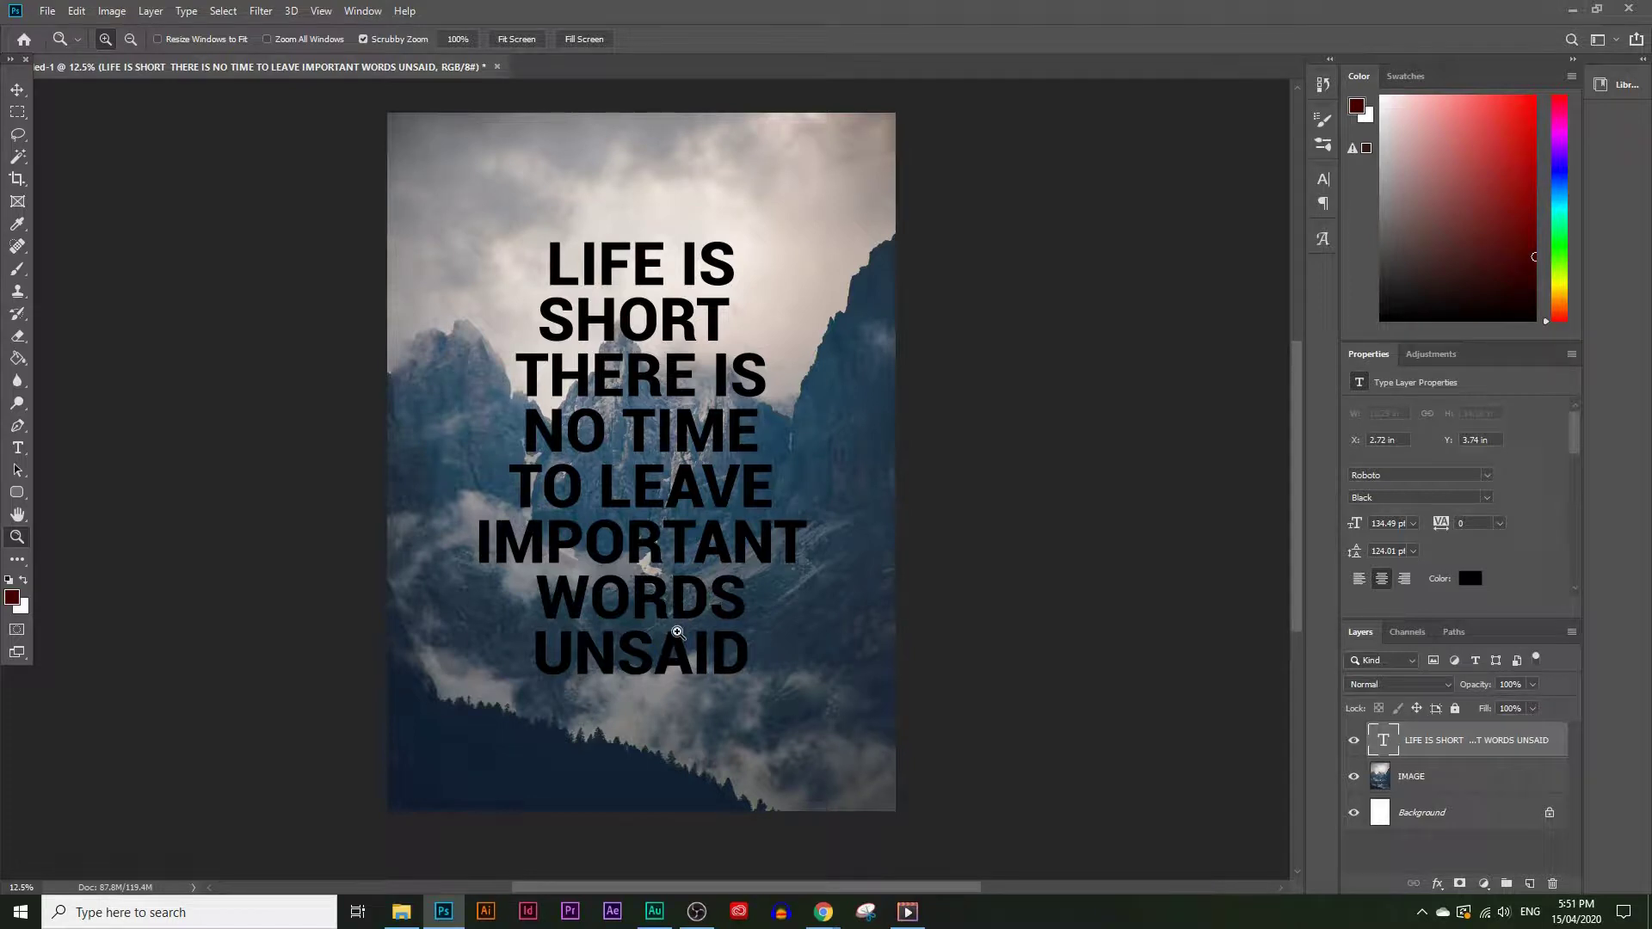
# Step: Recolor the entire quote text white (#ffffff) and nudge it very slightly to the right on the poster
pyautogui.click(17, 448)
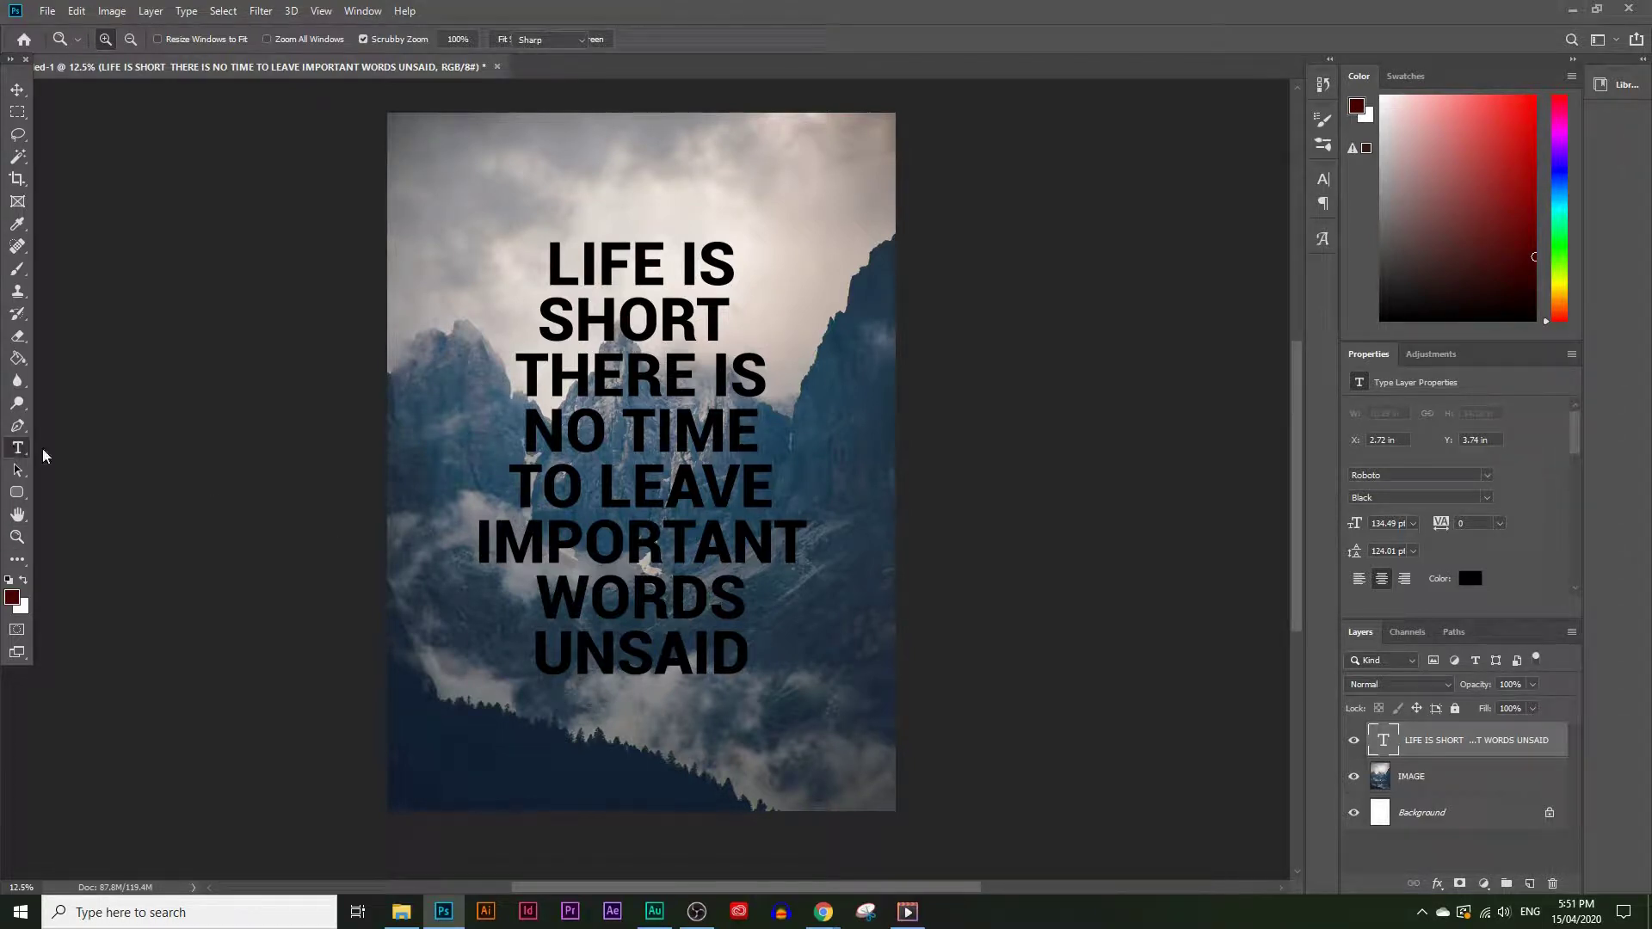
pyautogui.moveTo(751, 654); pyautogui.dragTo(530, 262)
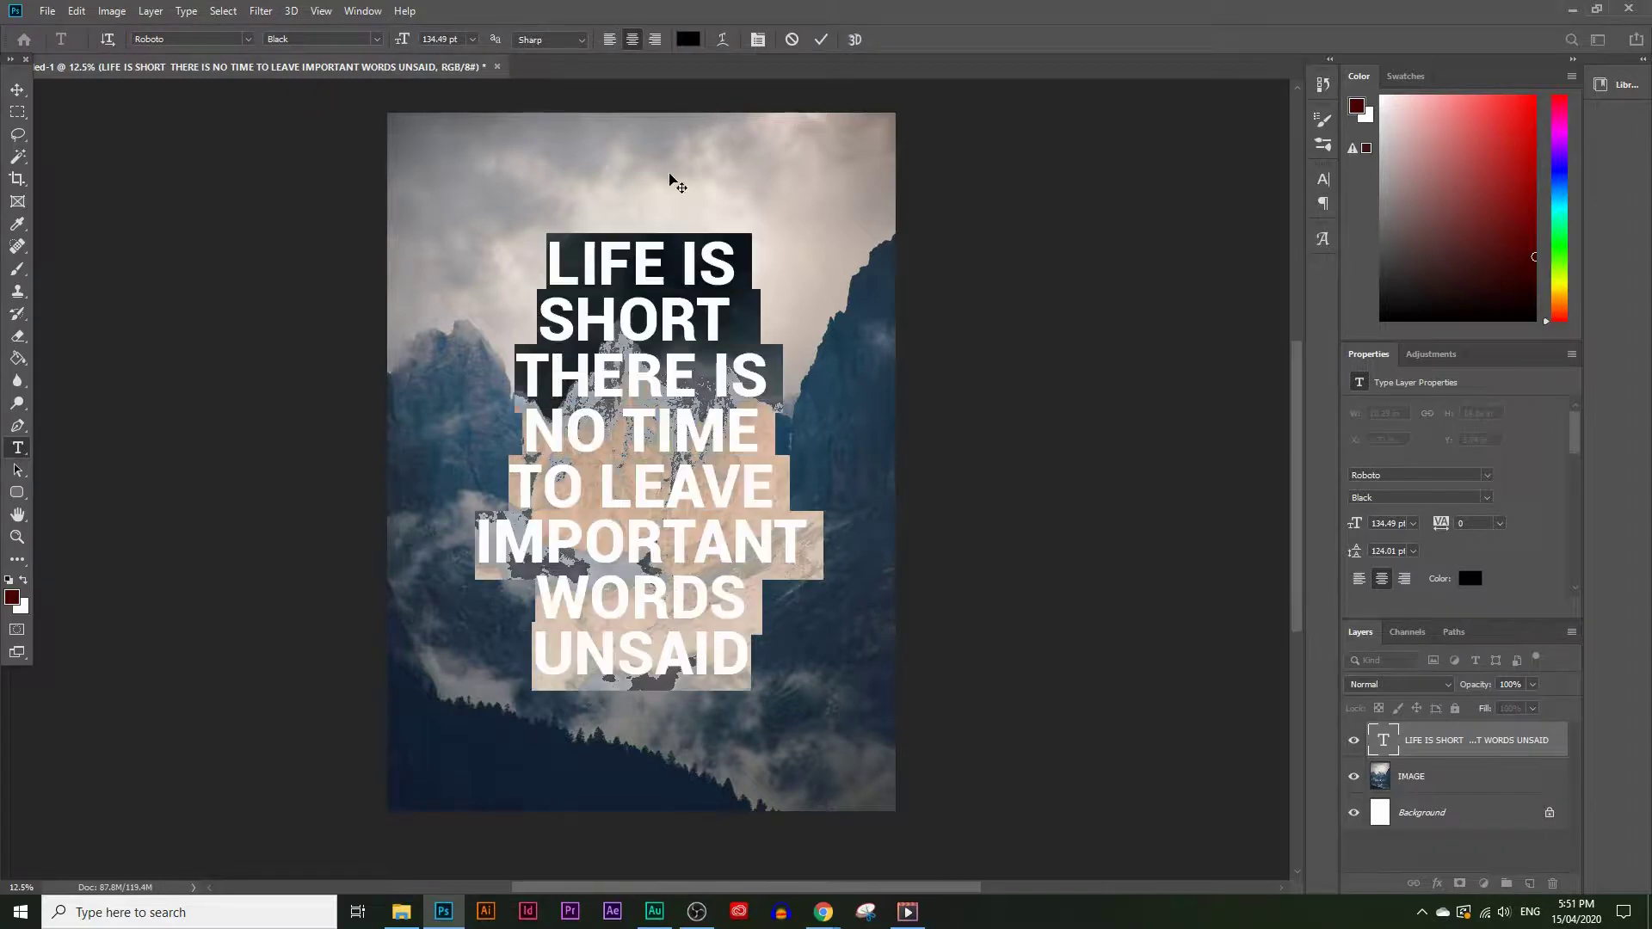
pyautogui.click(687, 40)
pyautogui.moveTo(289, 663); pyautogui.dragTo(285, 577)
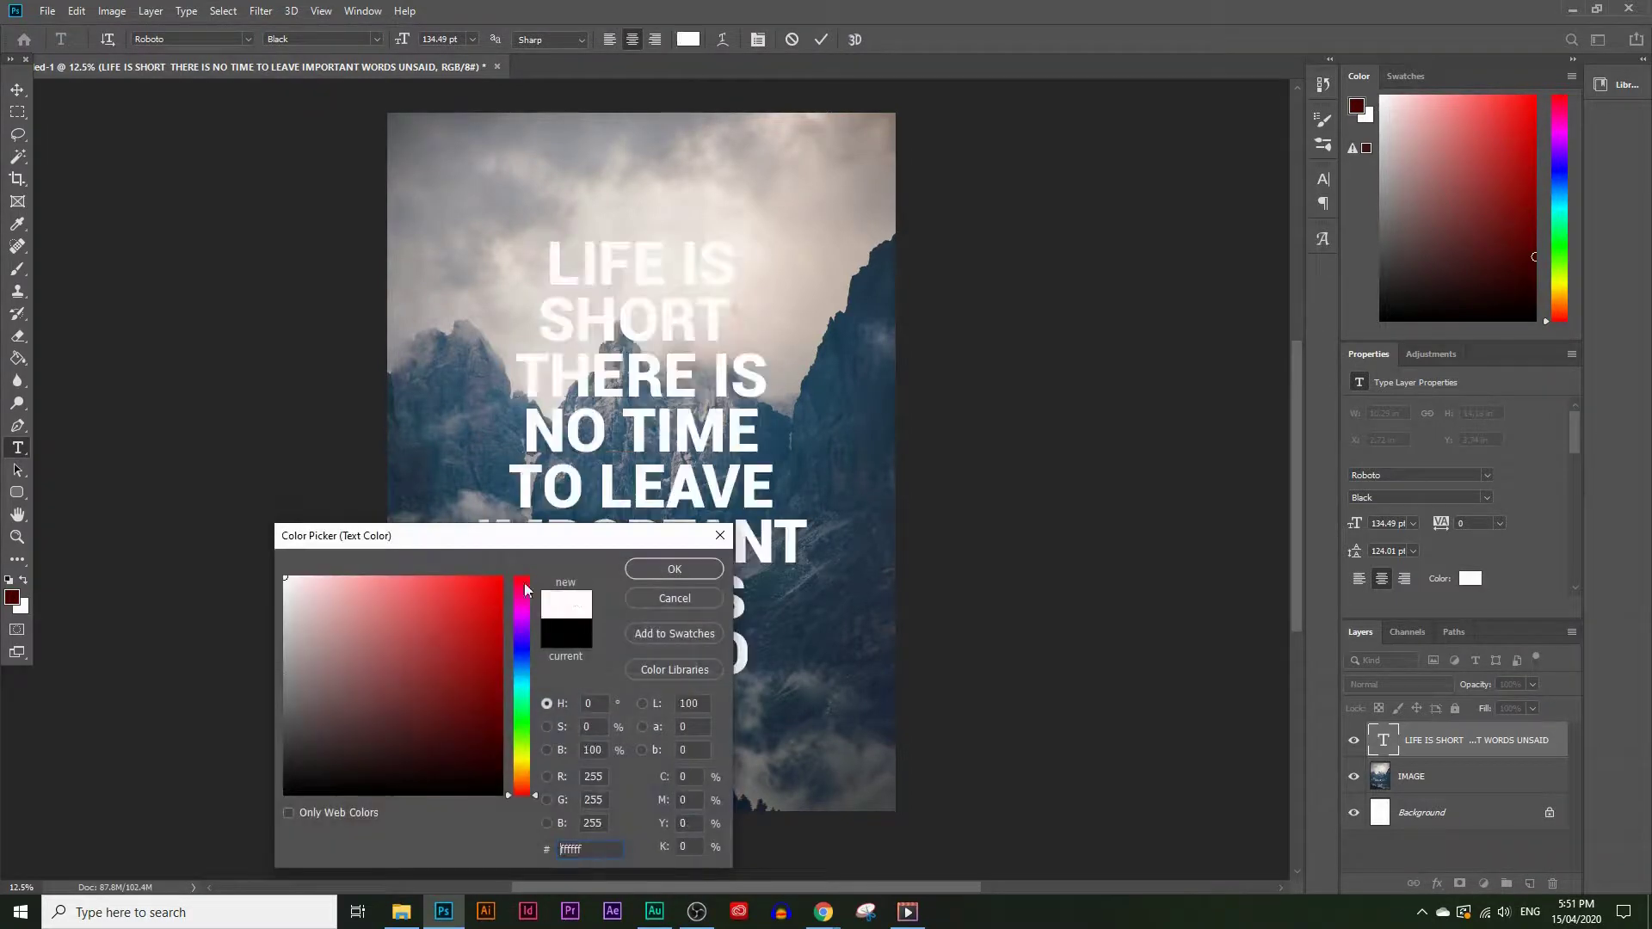
pyautogui.click(674, 569)
pyautogui.click(18, 89)
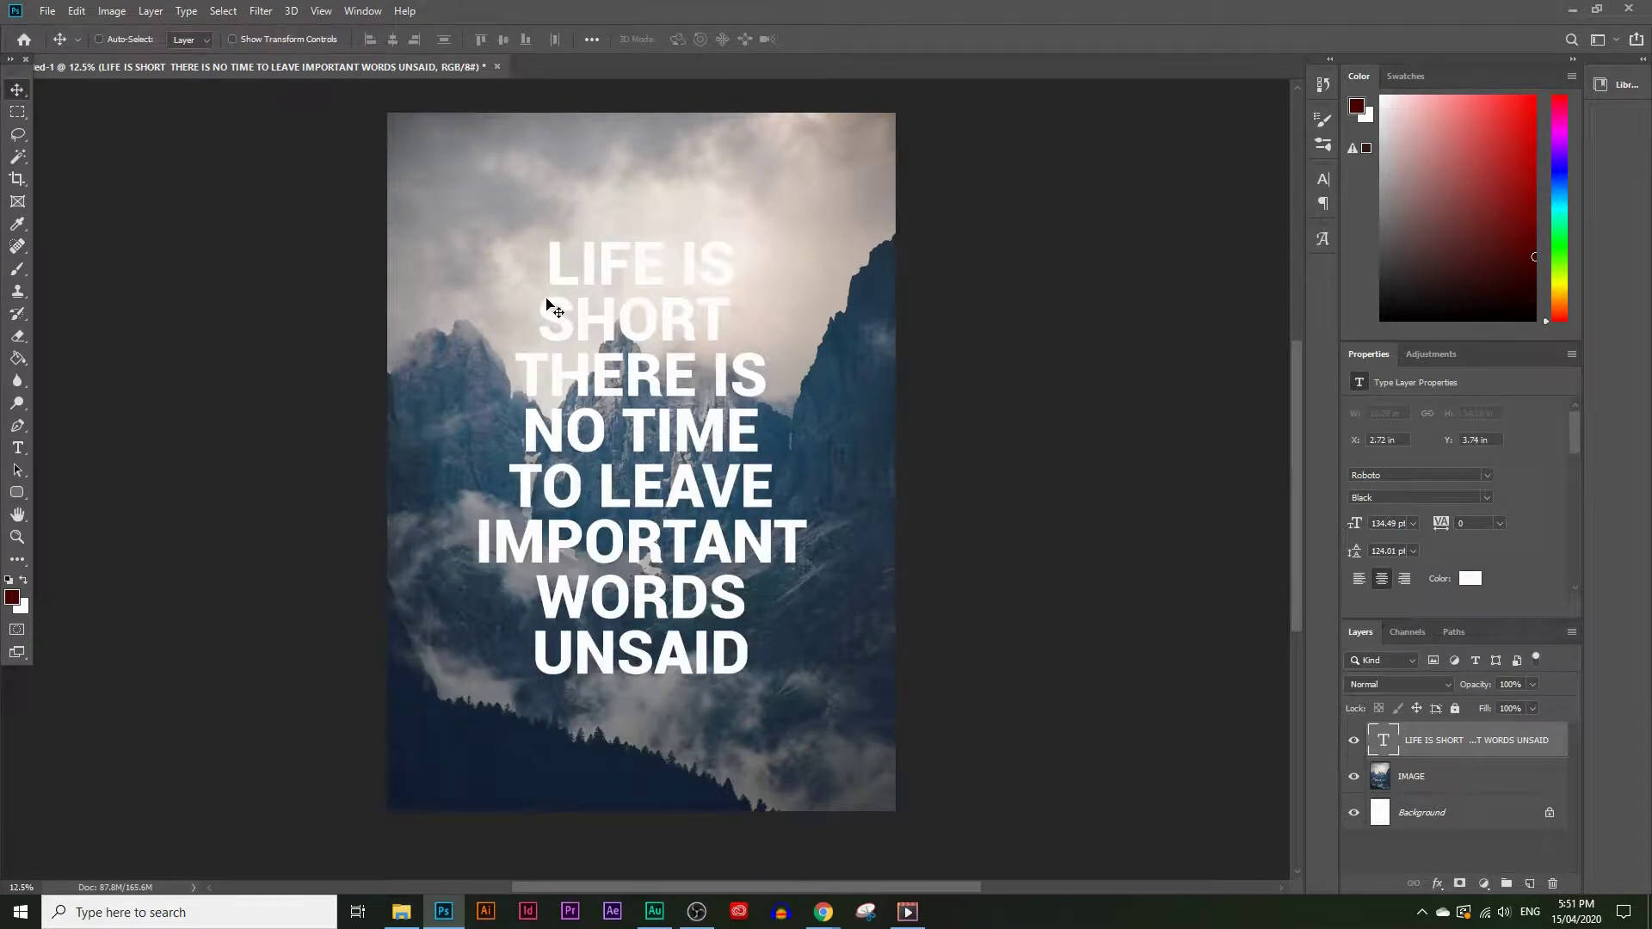
pyautogui.moveTo(658, 385)
pyautogui.mouseDown()
pyautogui.moveTo(659, 401)
pyautogui.moveTo(661, 386)
pyautogui.mouseUp()
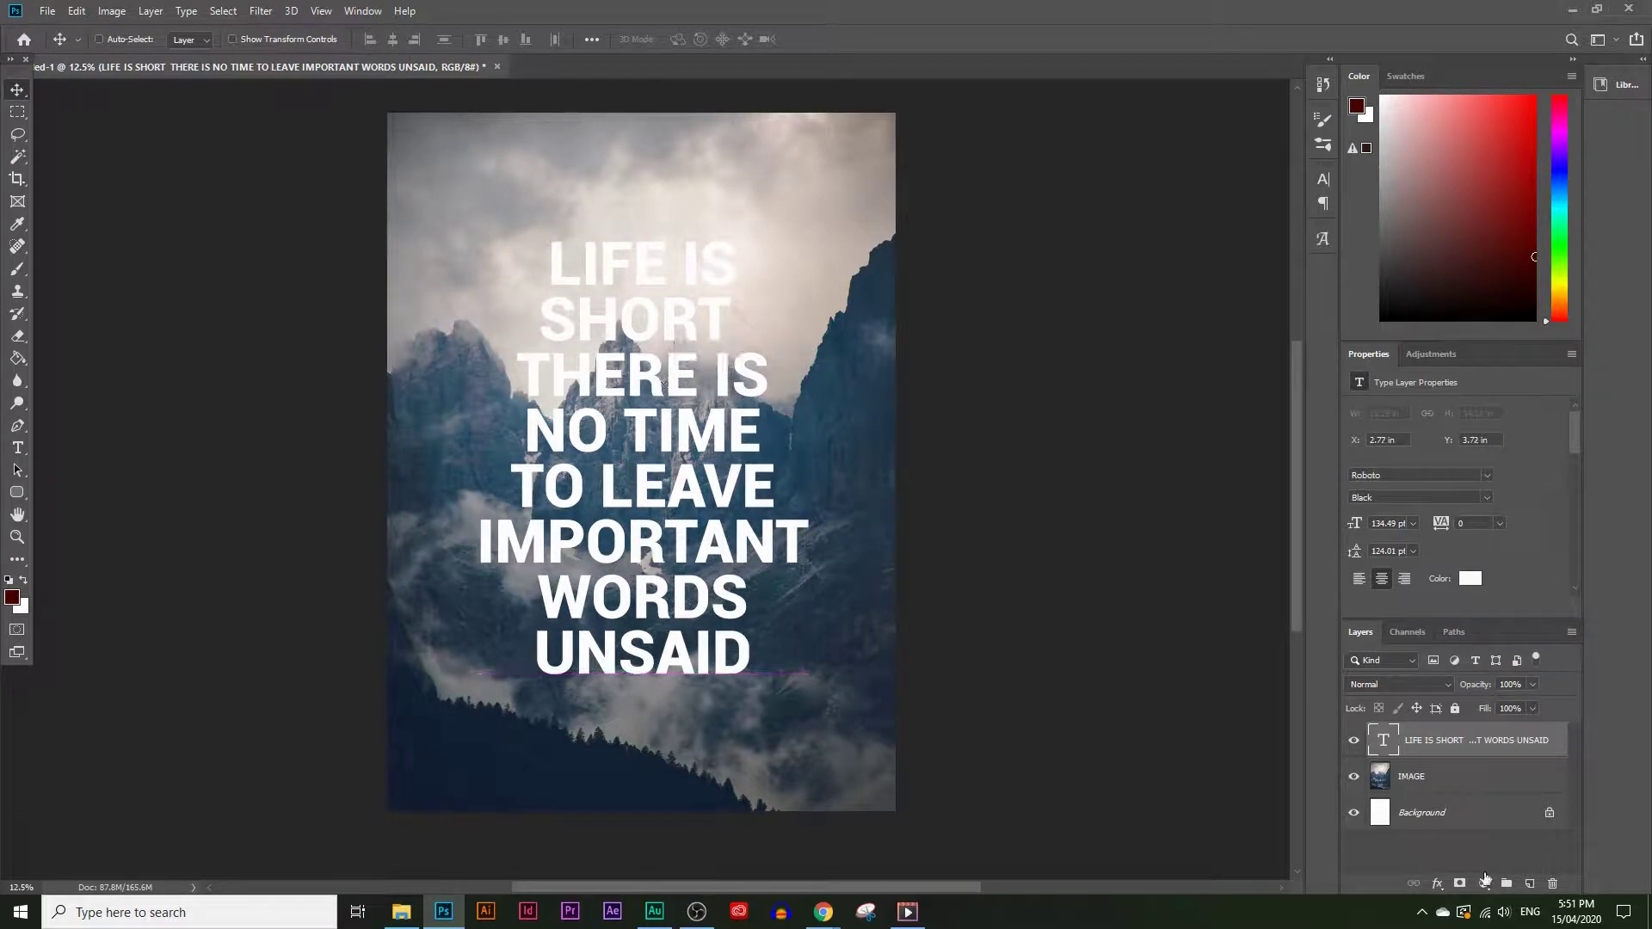
# Step: Add a new layer directly above the IMAGE layer and name it BLACK
pyautogui.click(1415, 779)
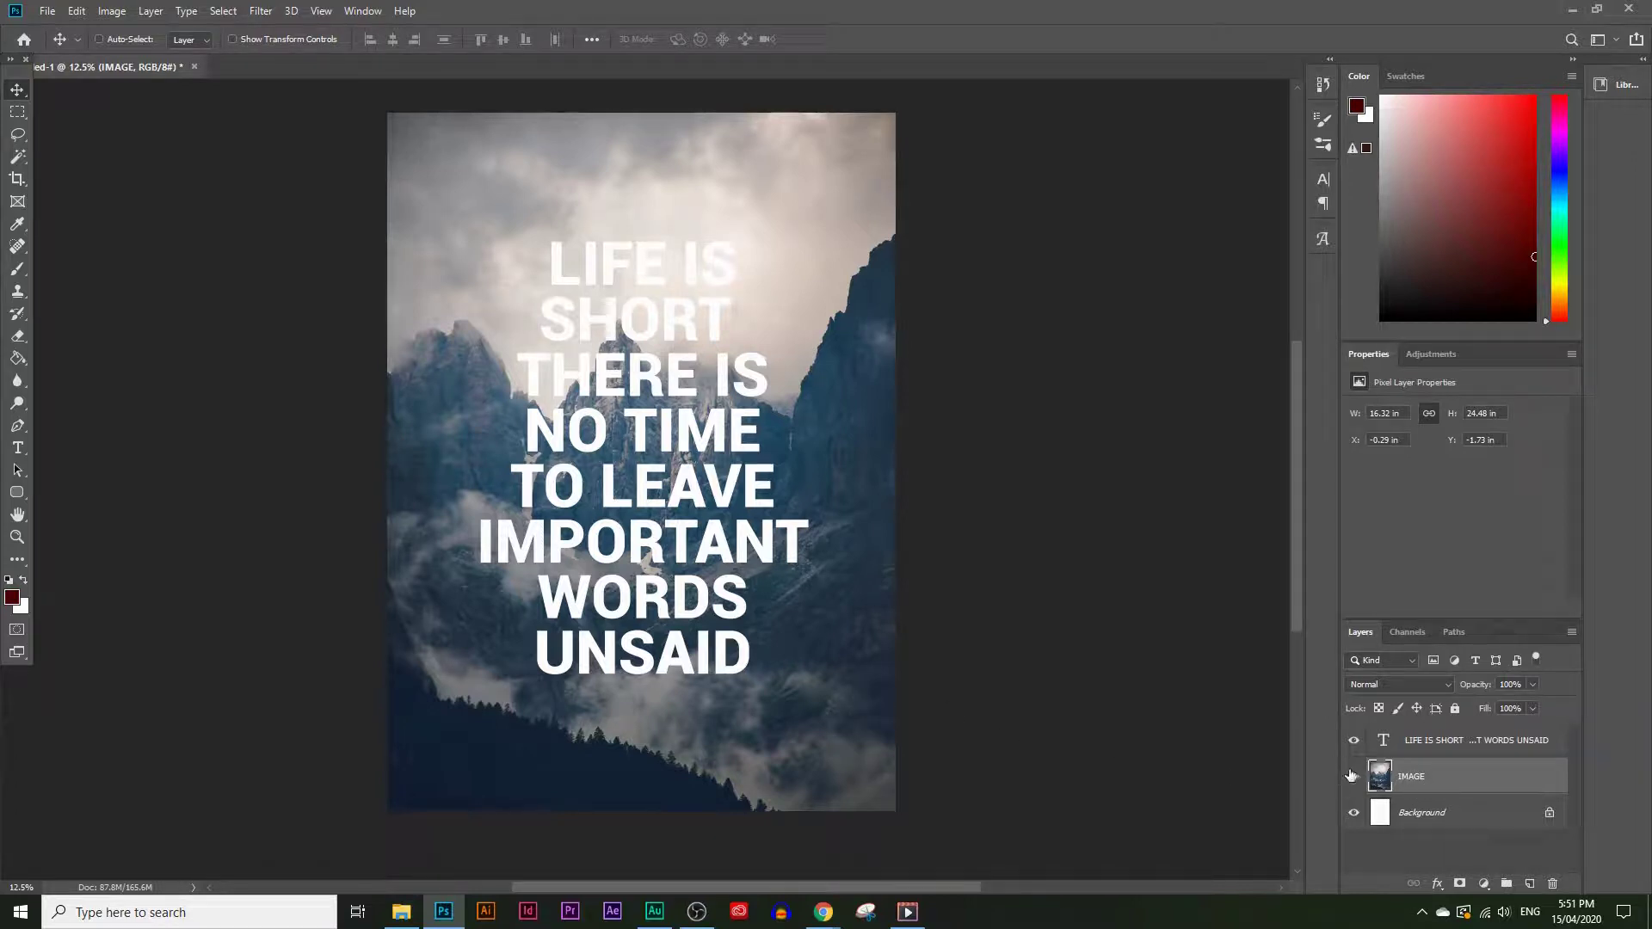
pyautogui.click(1528, 884)
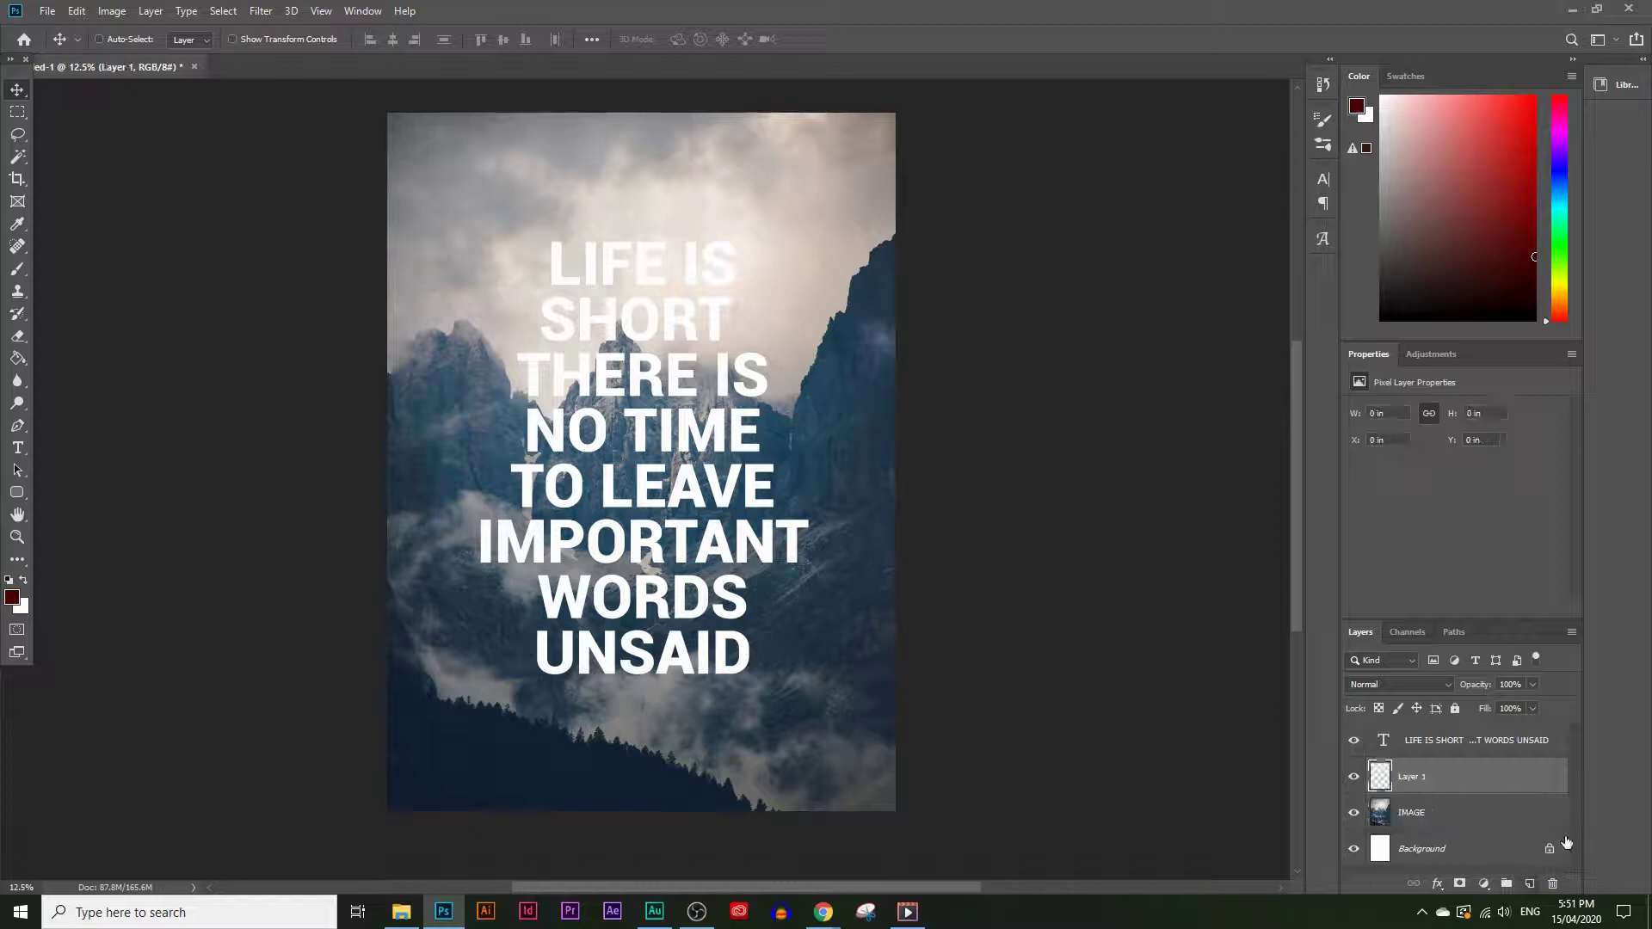
pyautogui.doubleClick(1454, 776)
pyautogui.press('Return')
# Step: Set the foreground color to black (#000000) and fill the BLACK layer with it
pyautogui.click(21, 359)
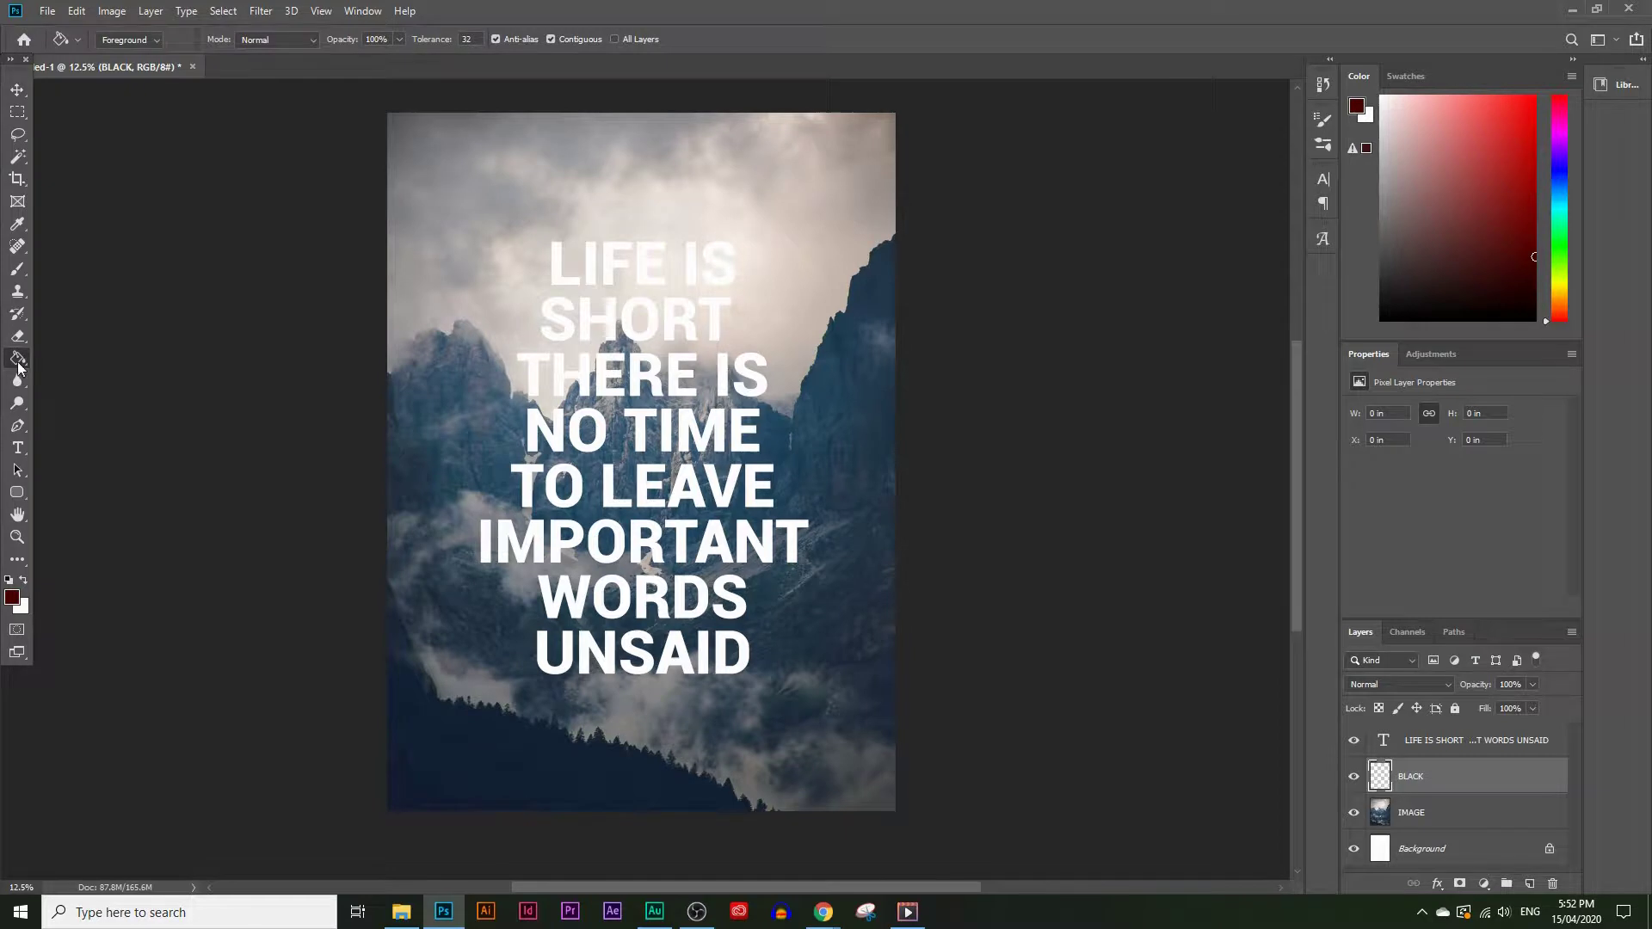
pyautogui.click(12, 596)
pyautogui.moveTo(364, 750); pyautogui.dragTo(363, 808)
pyautogui.moveTo(338, 730); pyautogui.dragTo(366, 820)
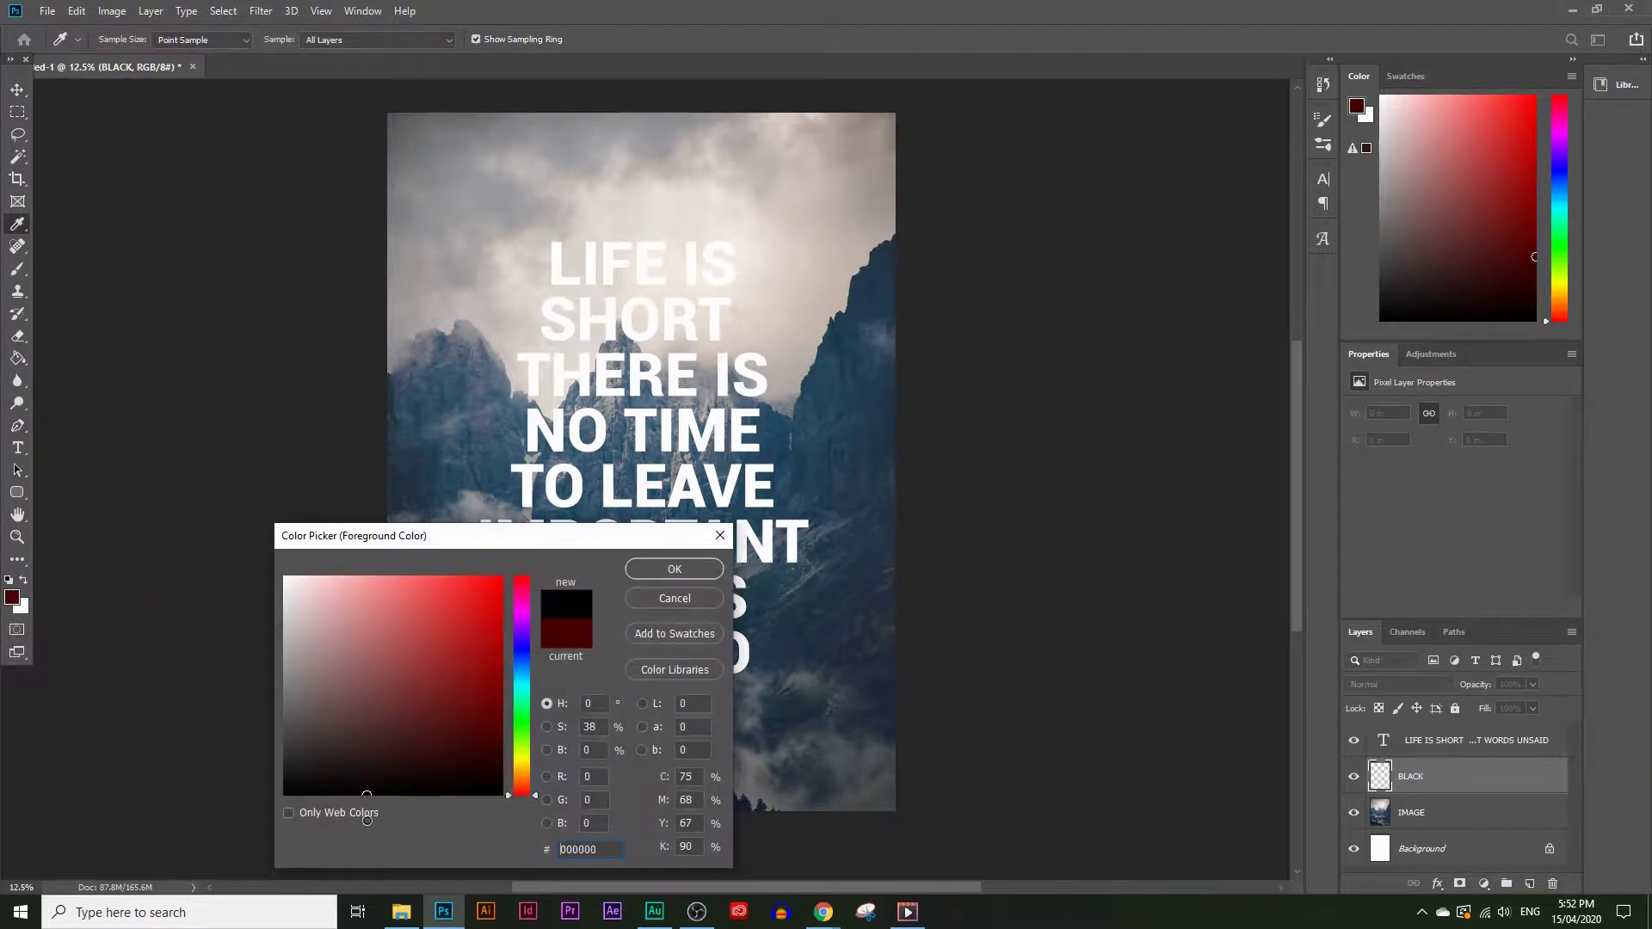
pyautogui.click(681, 578)
pyautogui.press('g')
pyautogui.click(821, 463)
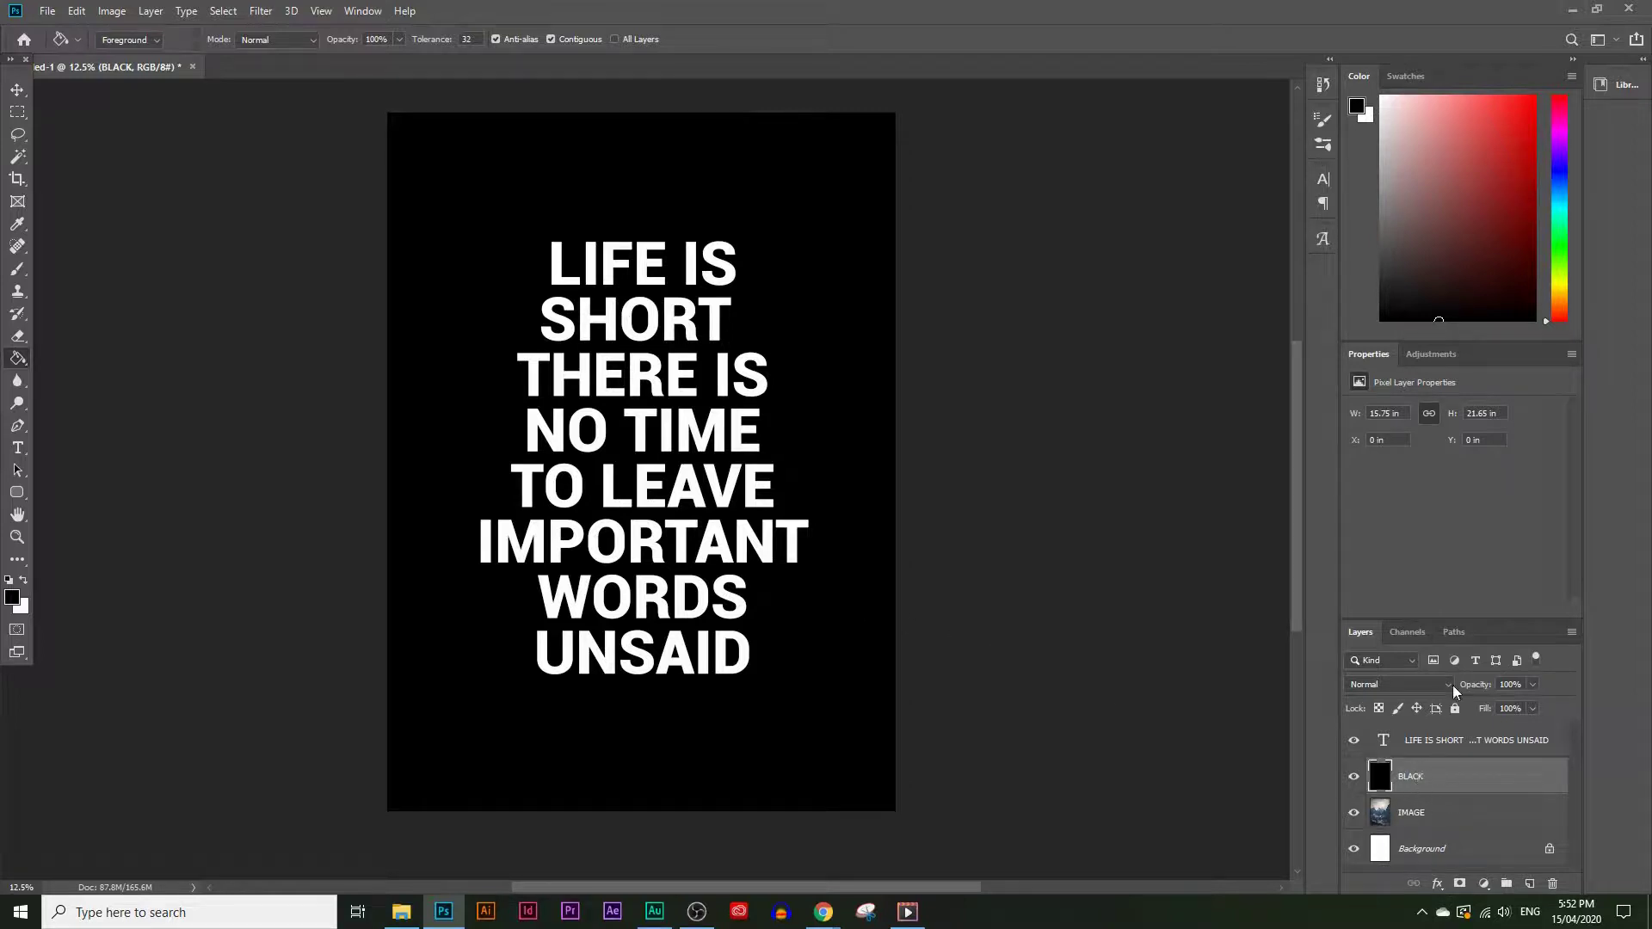
# Step: Lower the BLACK layer's opacity to about 51%, and delete that layer
pyautogui.click(1532, 684)
pyautogui.moveTo(1538, 705); pyautogui.dragTo(1492, 708)
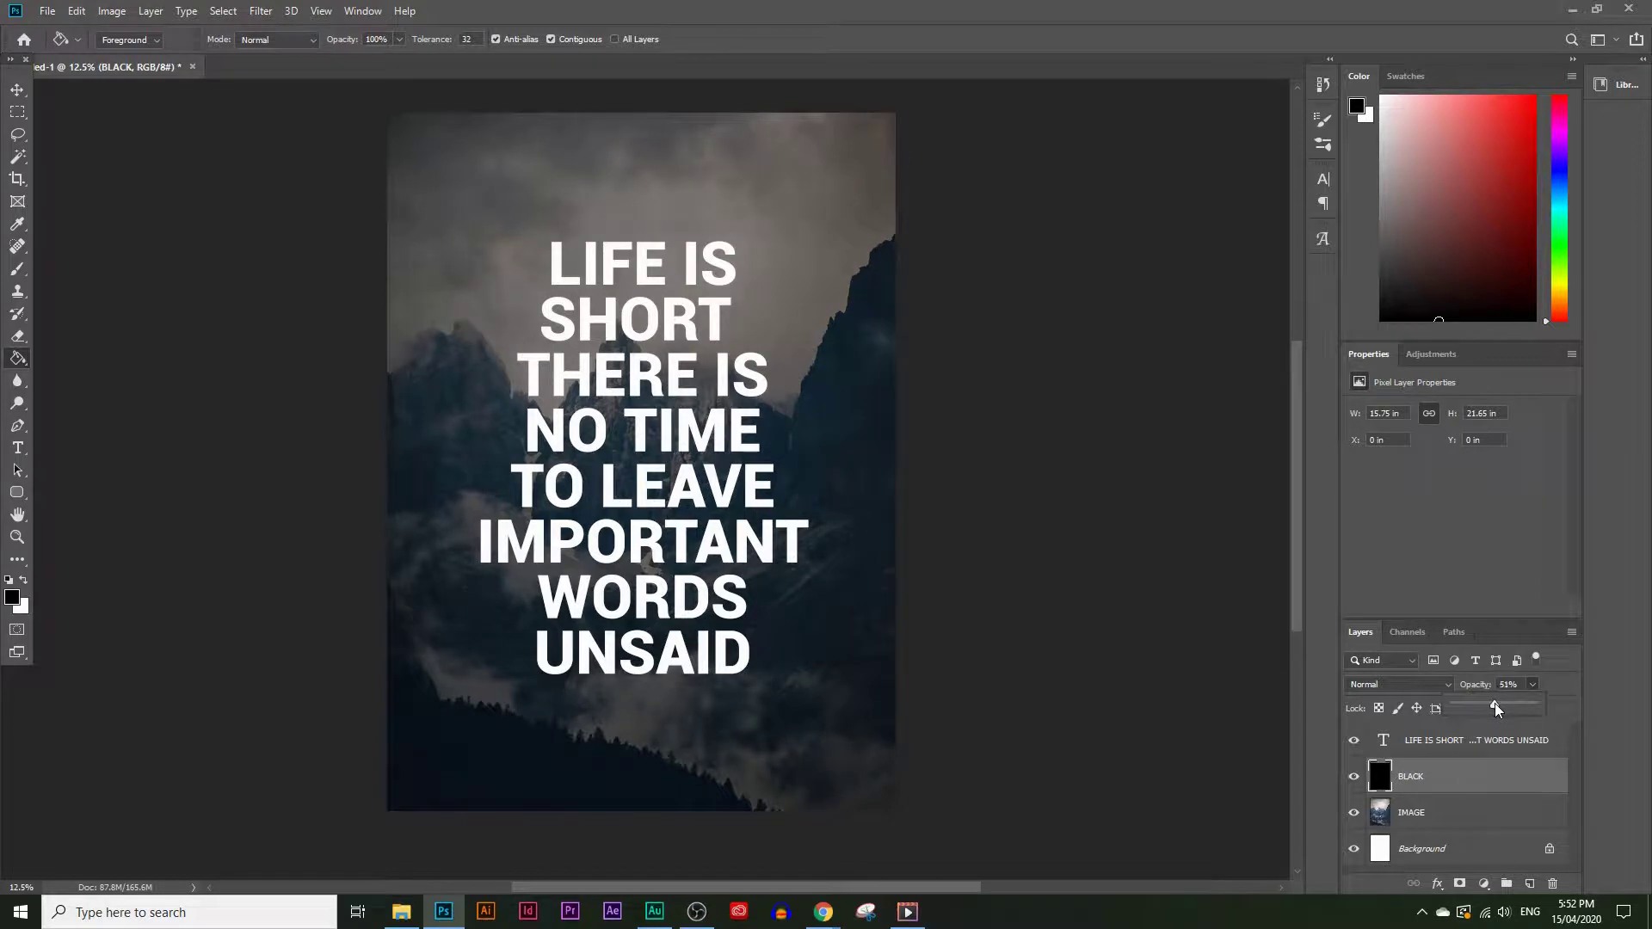
pyautogui.moveTo(1497, 705); pyautogui.dragTo(1497, 705)
pyautogui.press('Return')
pyautogui.moveTo(1415, 785); pyautogui.dragTo(1560, 882)
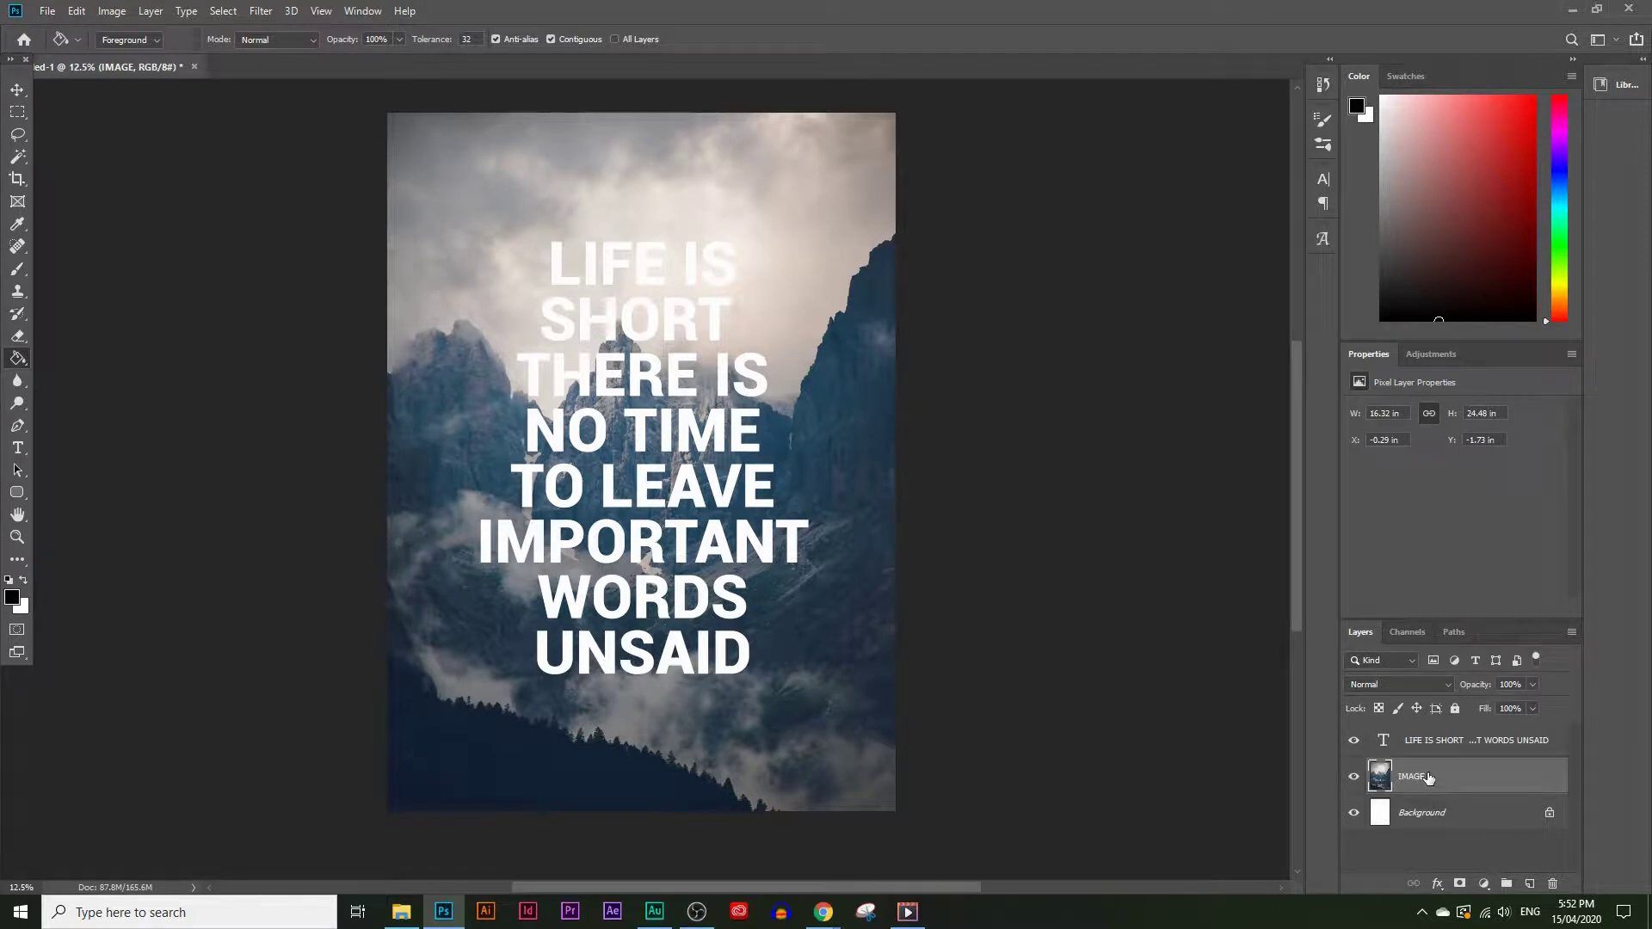
# Step: Add a Selective Color adjustment layer directly above the IMAGE layer and keep it selected
pyautogui.click(1484, 884)
pyautogui.click(1481, 886)
pyautogui.click(1482, 886)
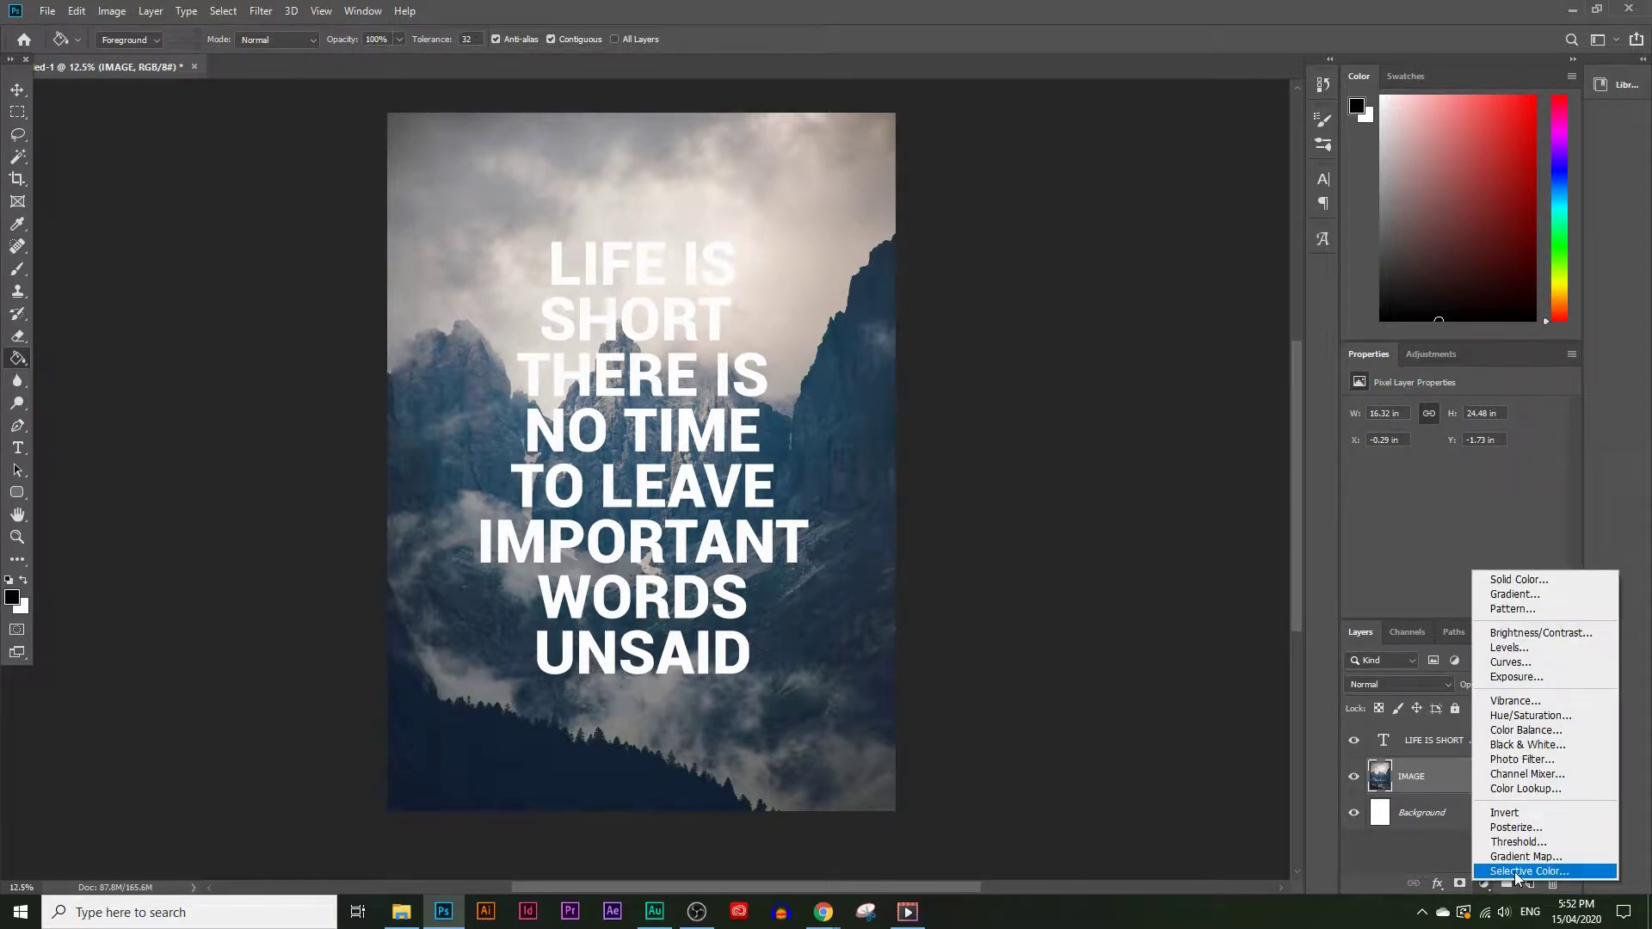
pyautogui.click(1516, 872)
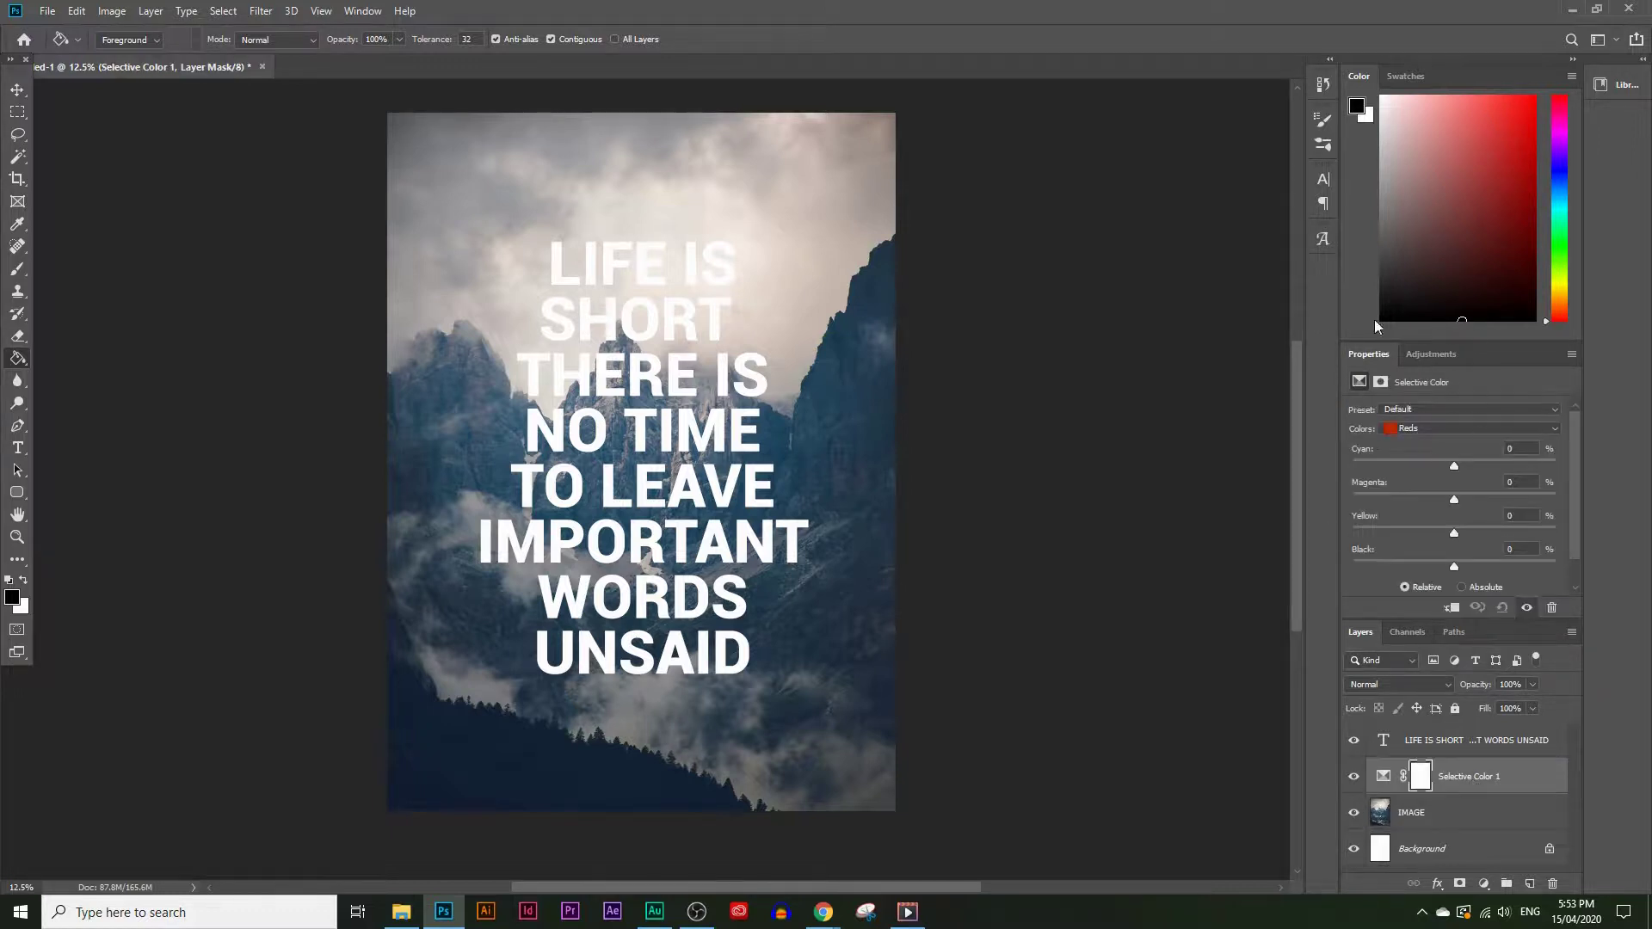
pyautogui.click(1461, 819)
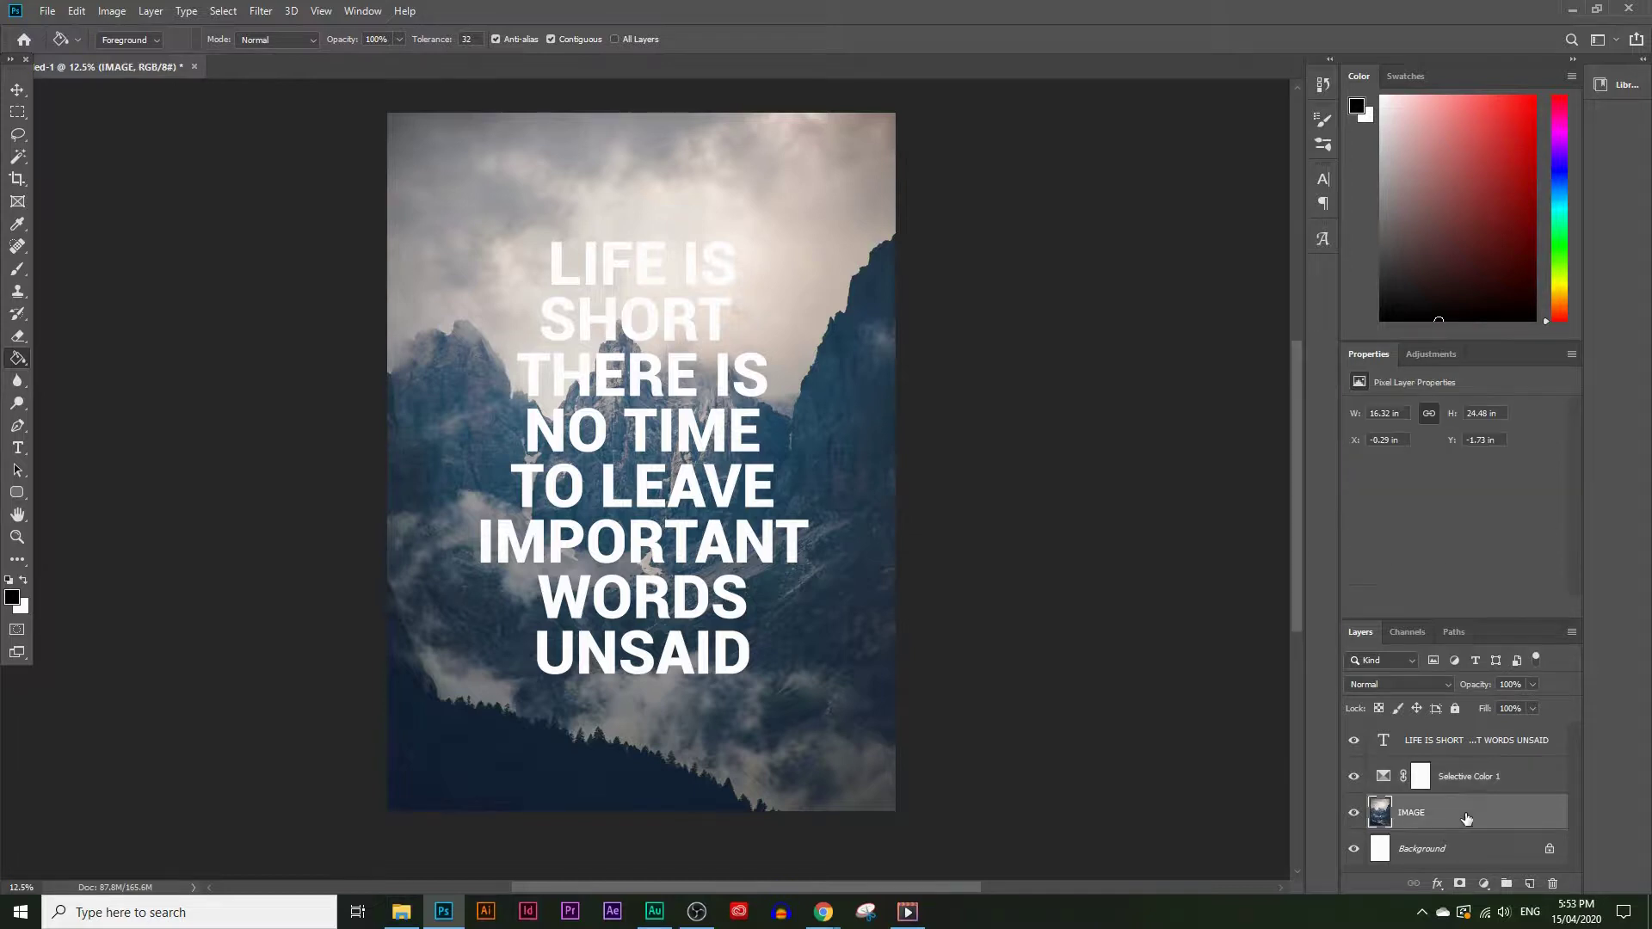
pyautogui.click(1464, 779)
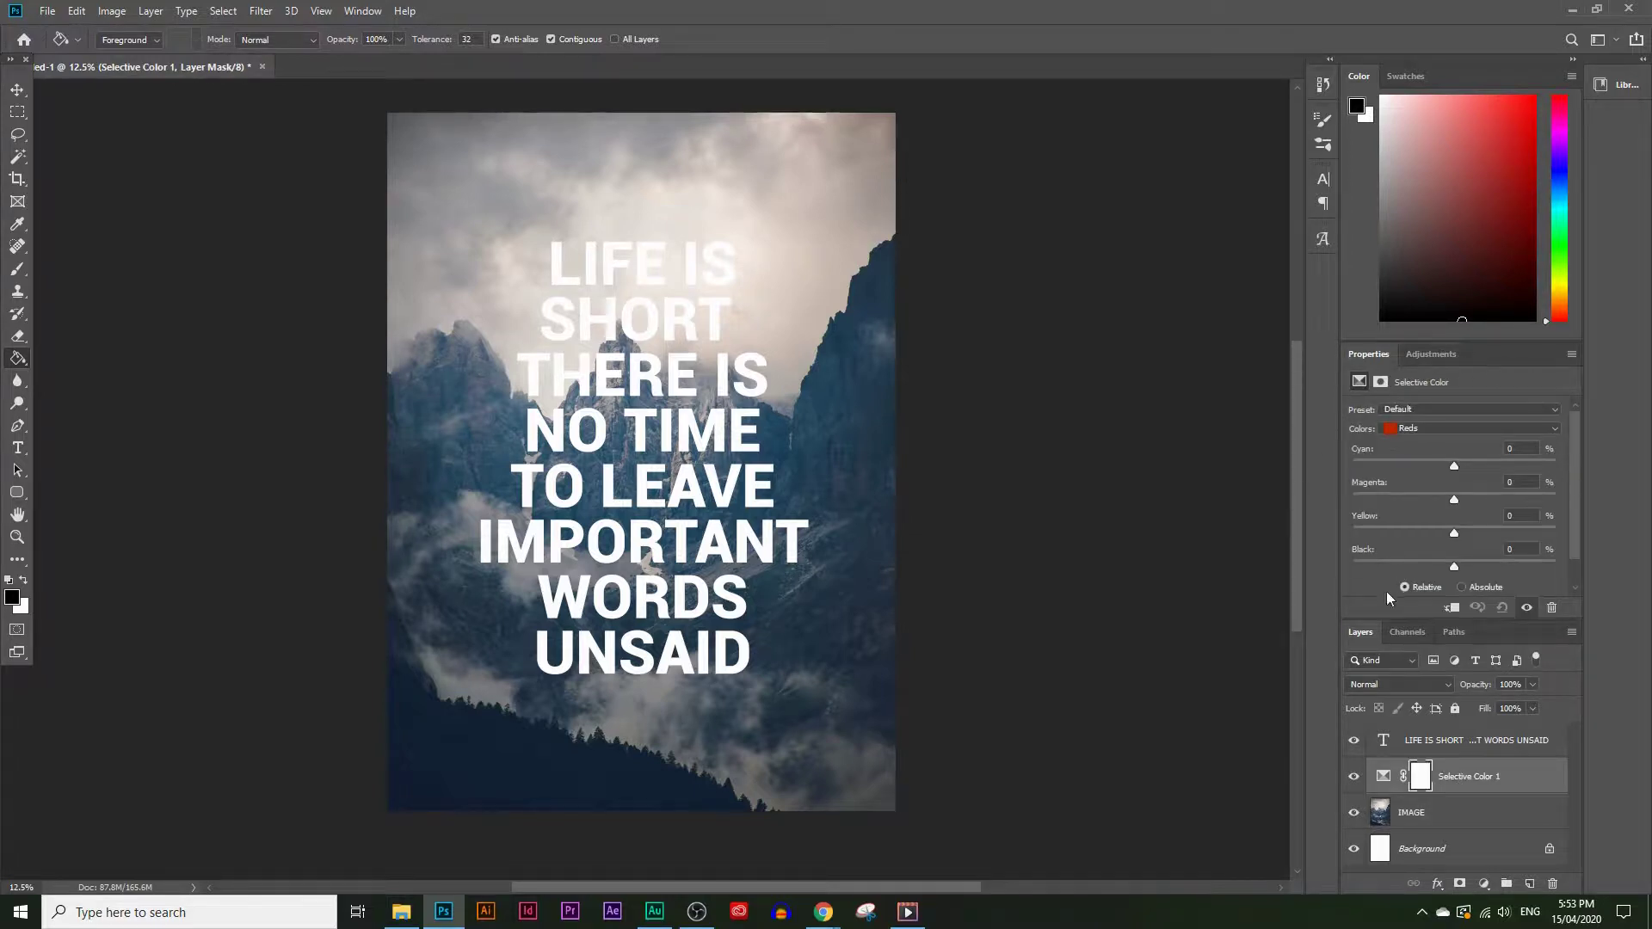
# Step: Adjust the Blues in the Selective Color layer to Cyan +44, Magenta +53, Yellow +70 and Black +63
pyautogui.click(1387, 429)
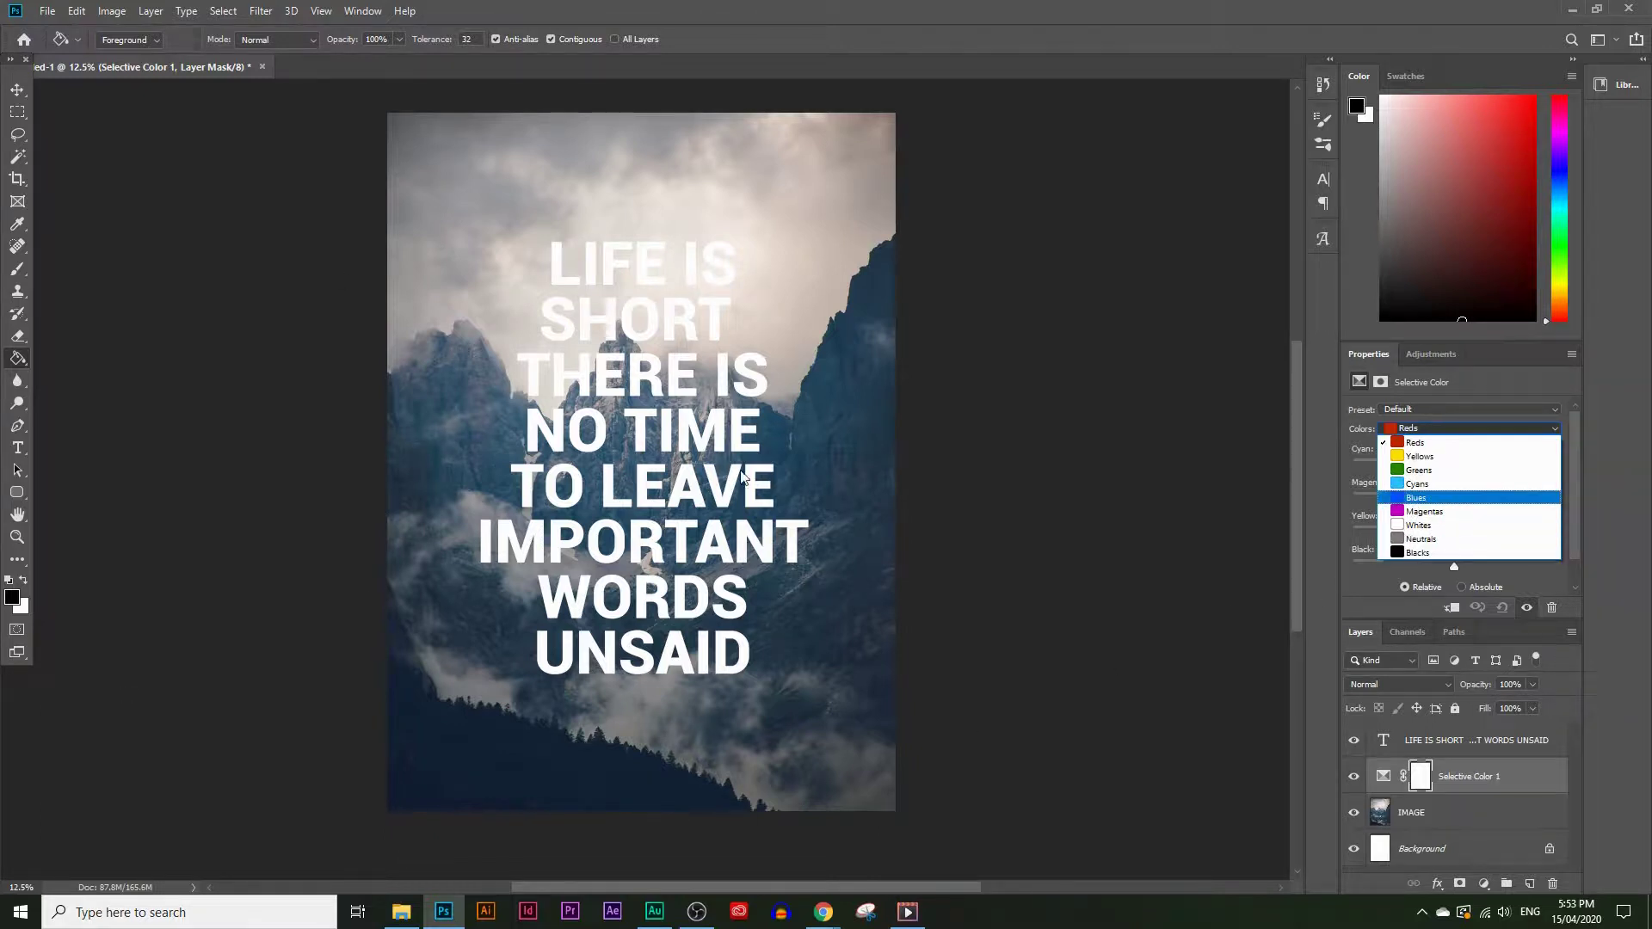
pyautogui.click(1435, 499)
pyautogui.moveTo(1454, 467); pyautogui.dragTo(1443, 534)
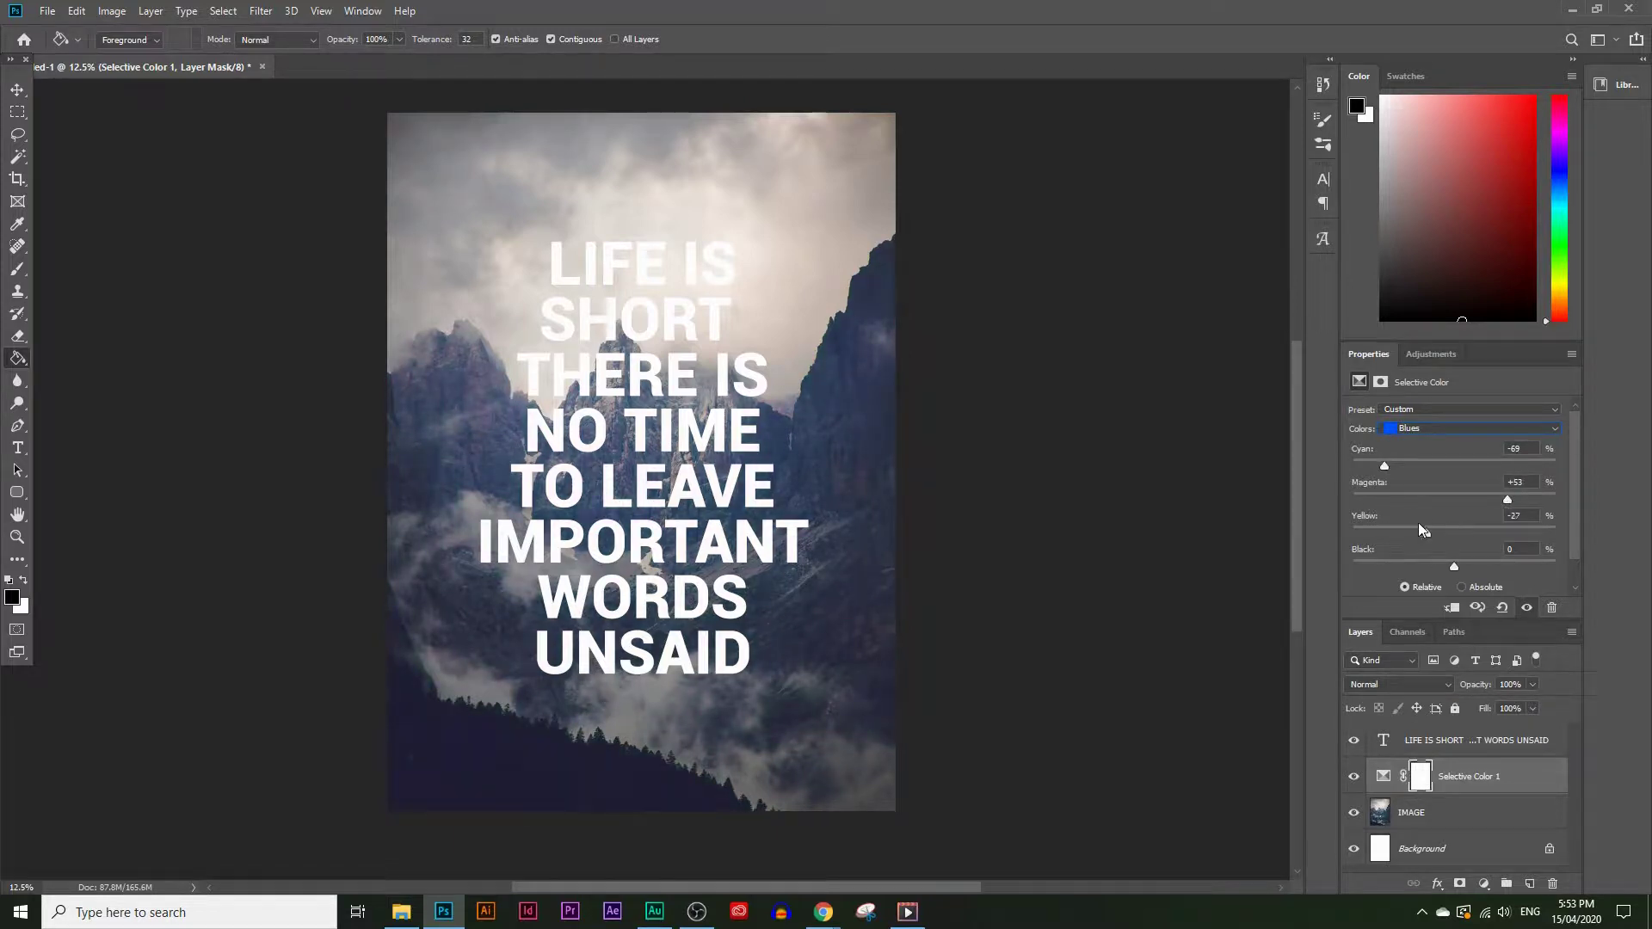
pyautogui.moveTo(1437, 564); pyautogui.dragTo(1492, 553)
pyautogui.moveTo(1370, 540); pyautogui.dragTo(1488, 534)
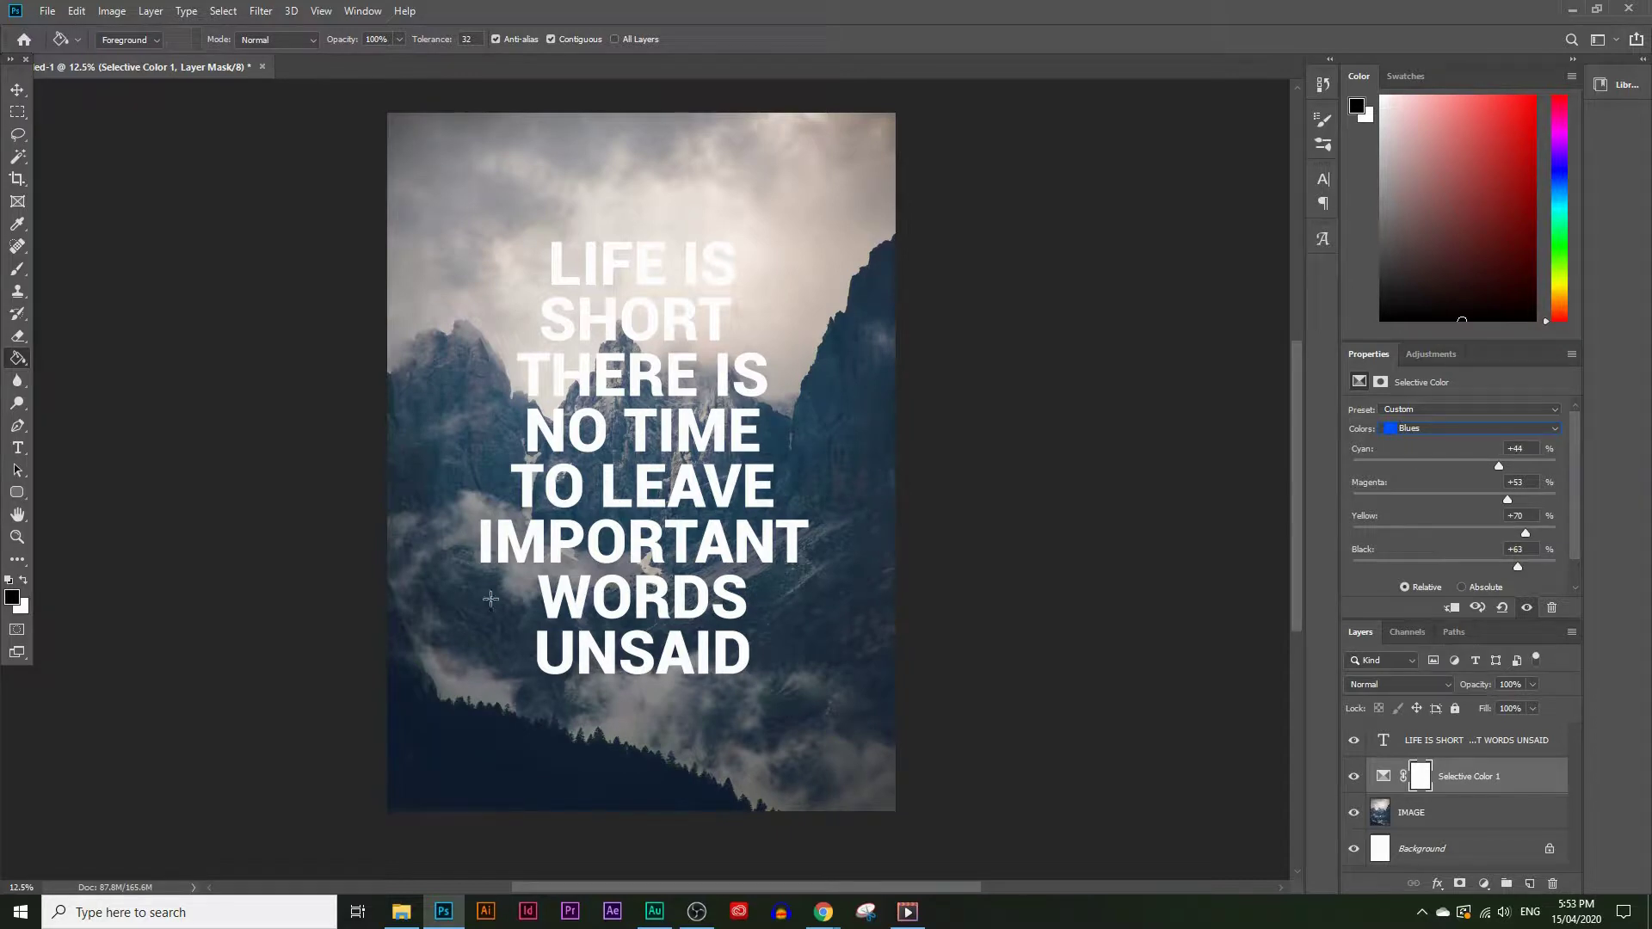
# Step: Adjust the Whites in the Selective Color layer to Cyan +59, Magenta +55, Yellow about +90 and Black +90
pyautogui.click(1455, 435)
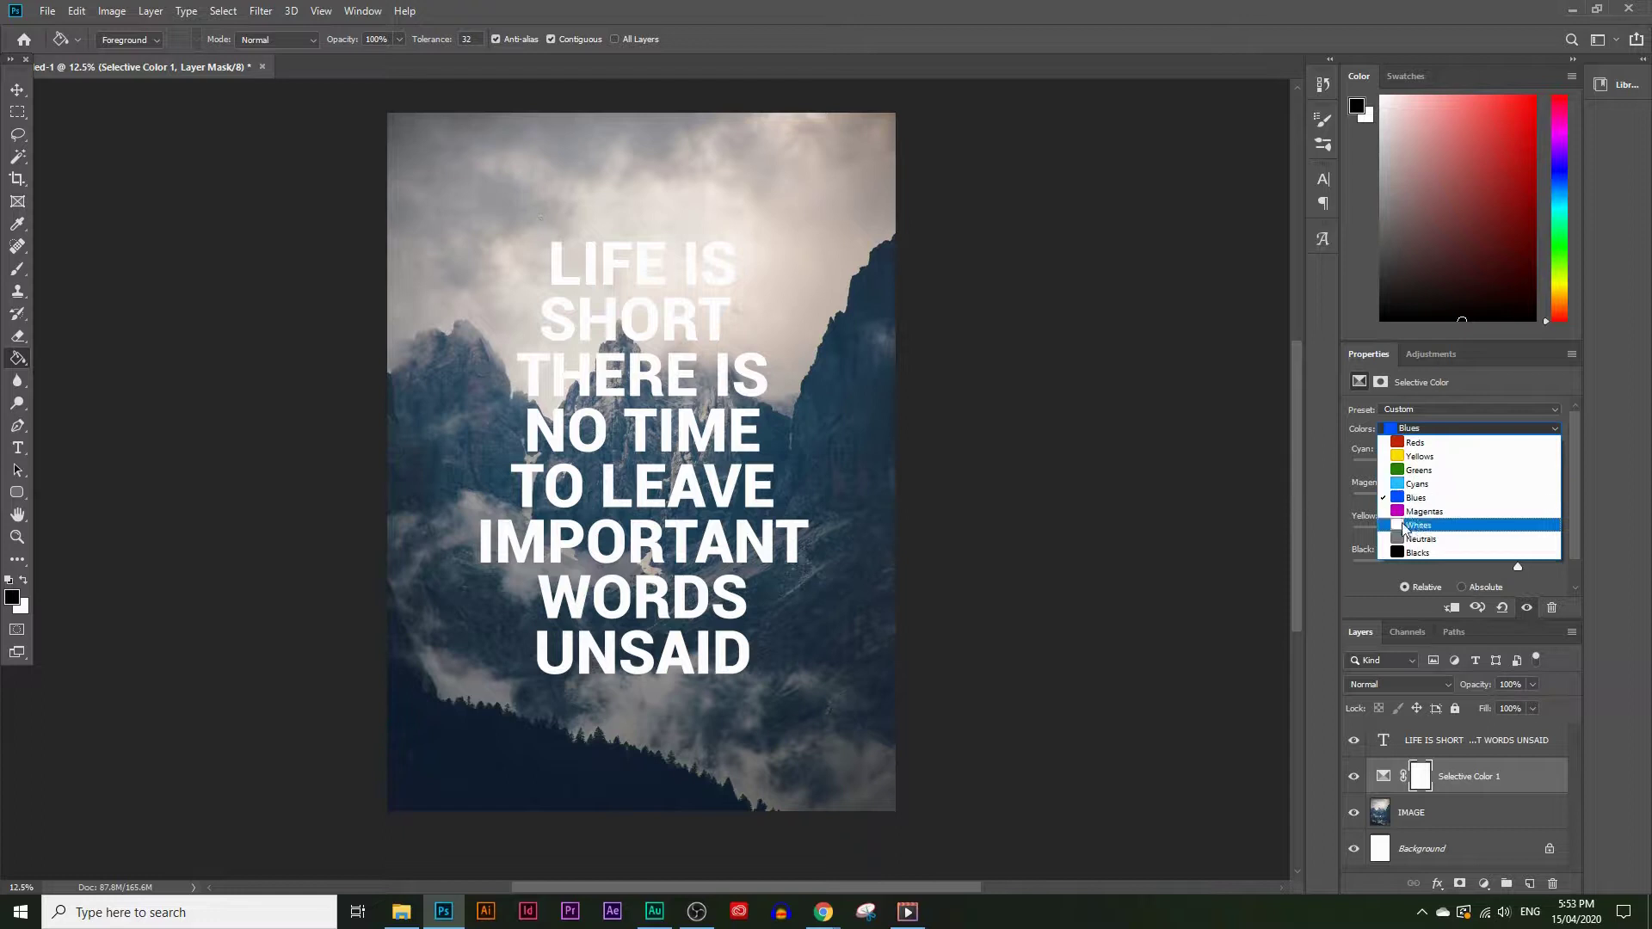
pyautogui.click(1437, 525)
pyautogui.moveTo(1421, 467); pyautogui.dragTo(1448, 467)
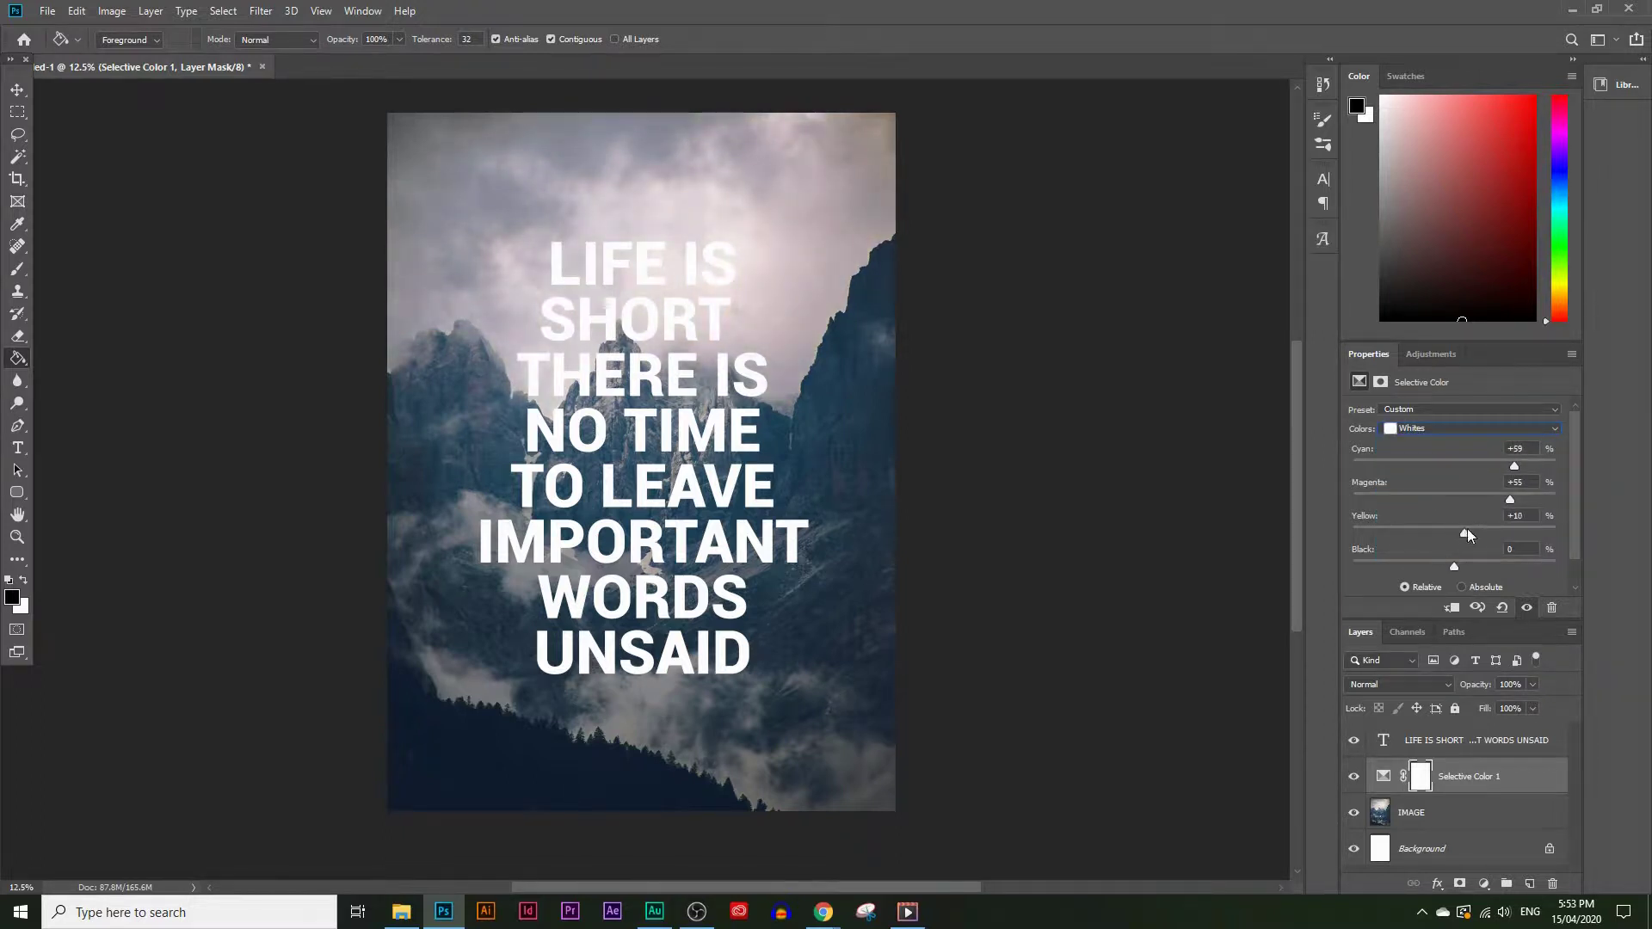
pyautogui.moveTo(1454, 564); pyautogui.dragTo(1534, 557)
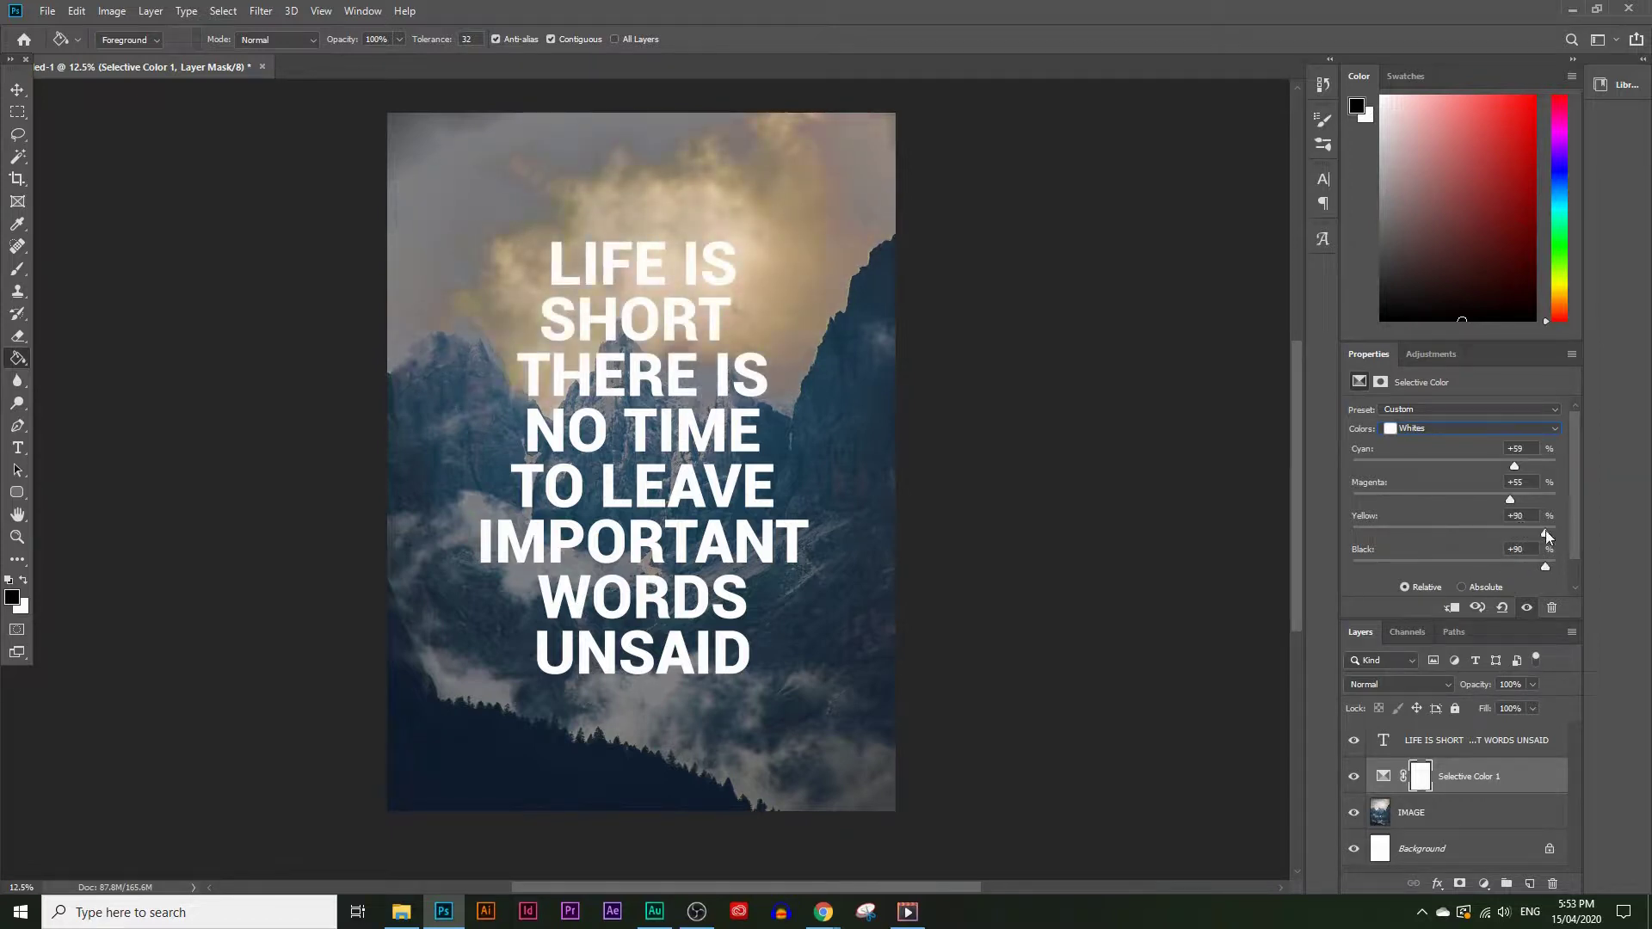
# Step: Reduce Cyan to -100 for the Yellows in the Selective Color layer
pyautogui.click(1472, 428)
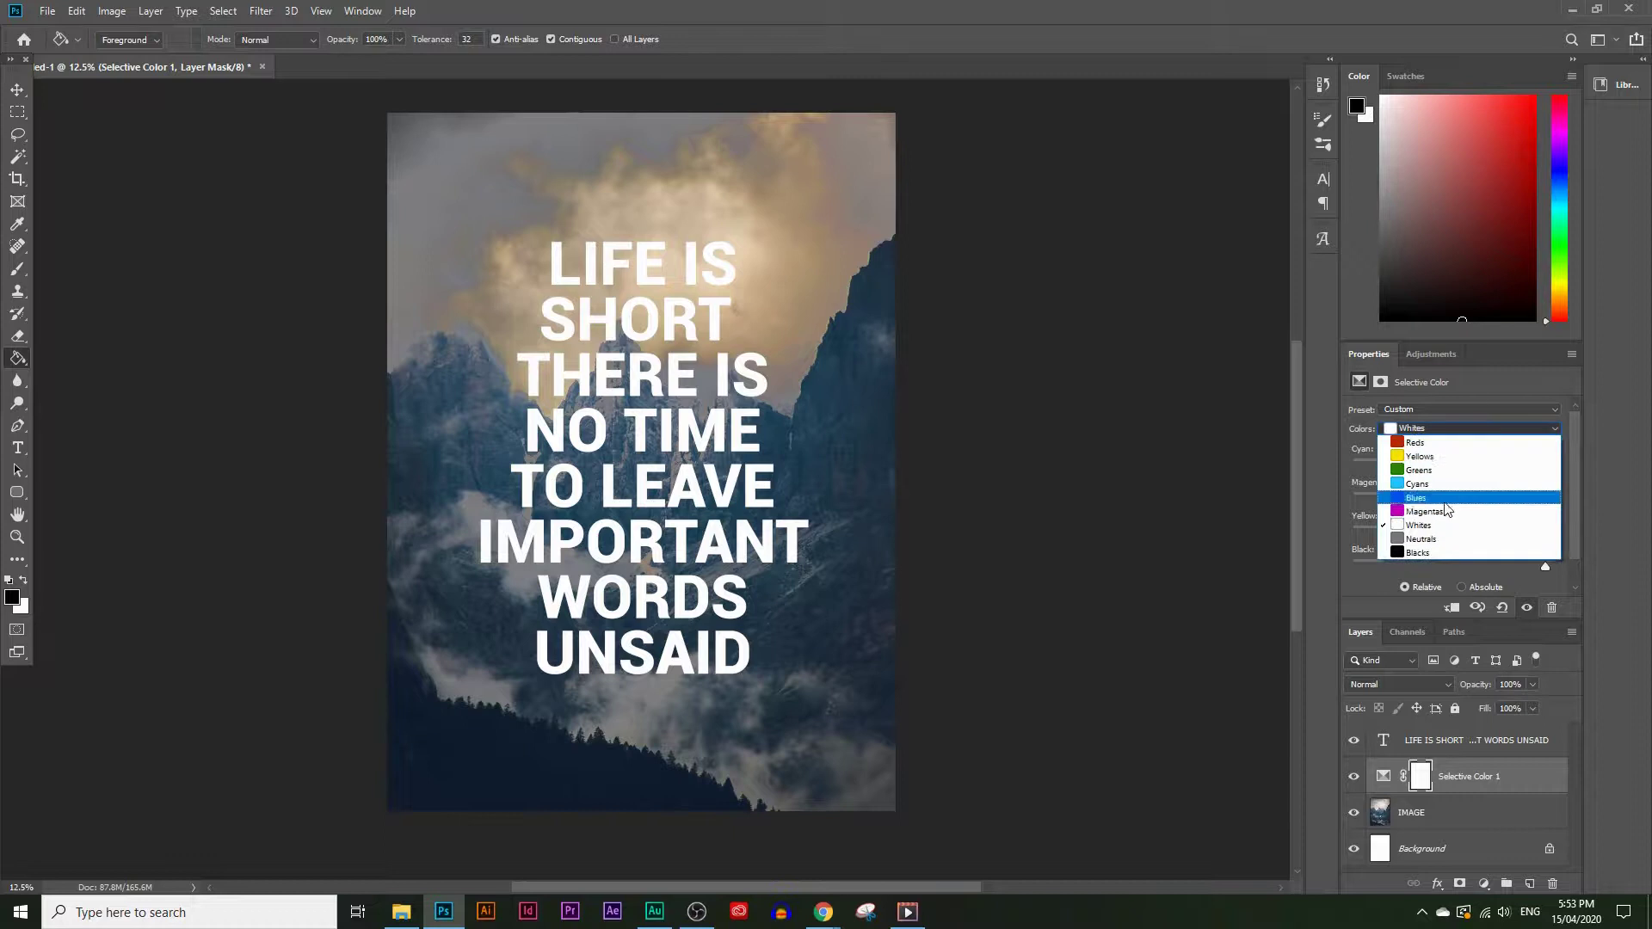
pyautogui.click(1445, 456)
pyautogui.moveTo(1454, 466); pyautogui.dragTo(1353, 467)
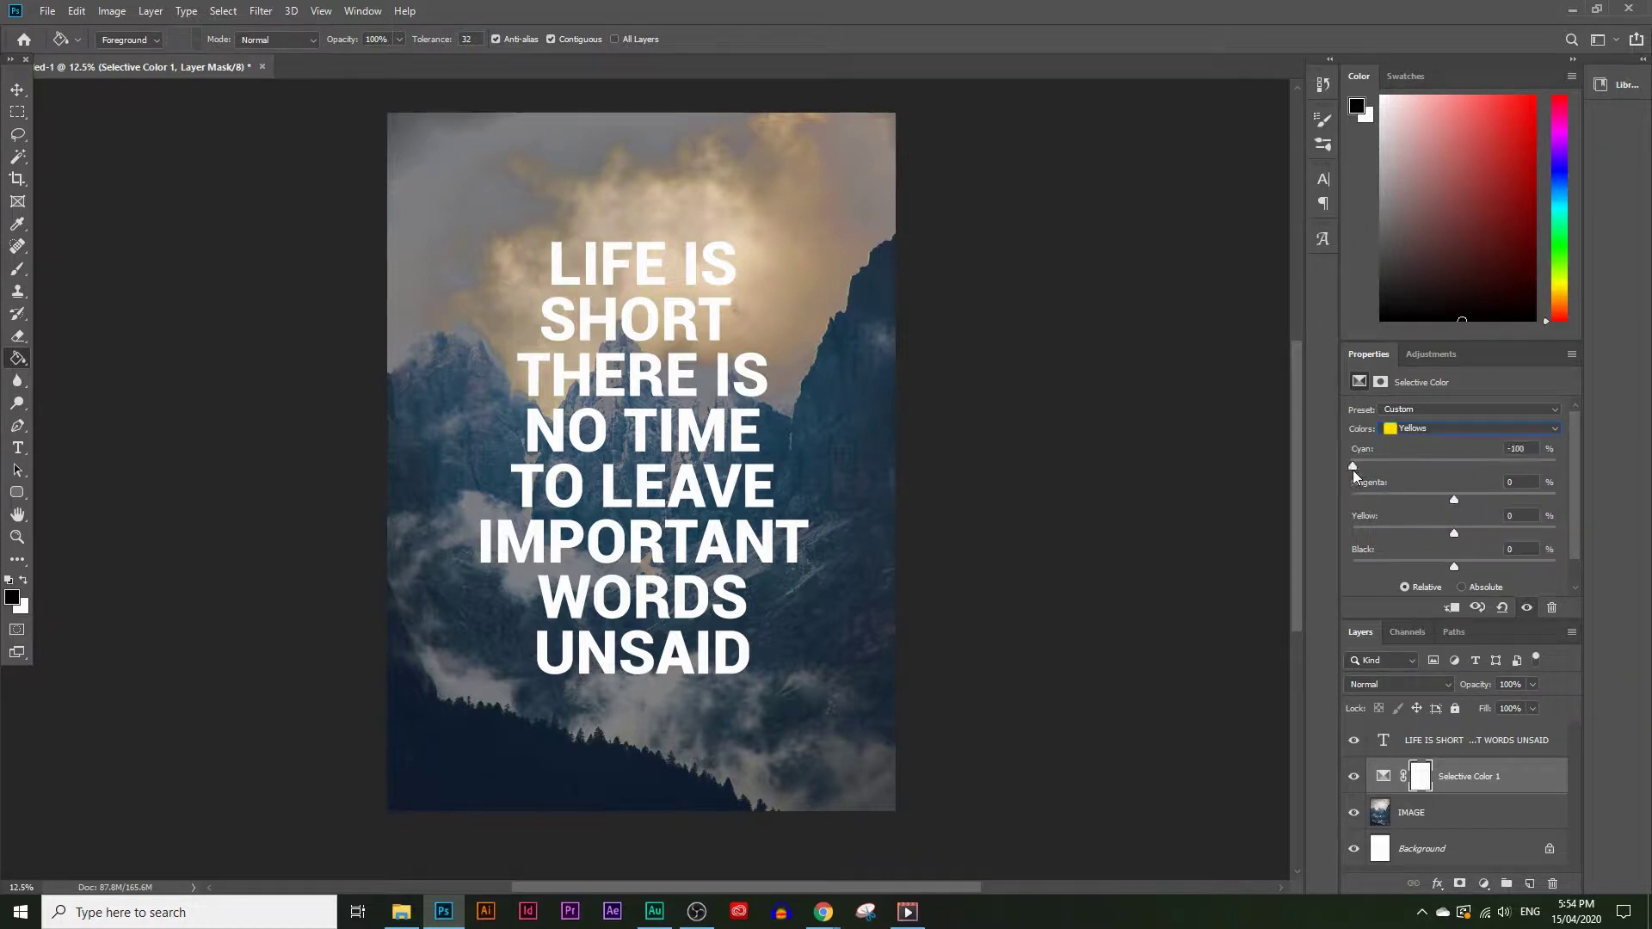
# Step: Adjust the Neutrals in the Selective Color layer to Cyan +25, Magenta +26, Yellow +41 and Black +1
pyautogui.click(1454, 435)
pyautogui.click(1420, 540)
pyautogui.moveTo(1444, 466); pyautogui.dragTo(1455, 565)
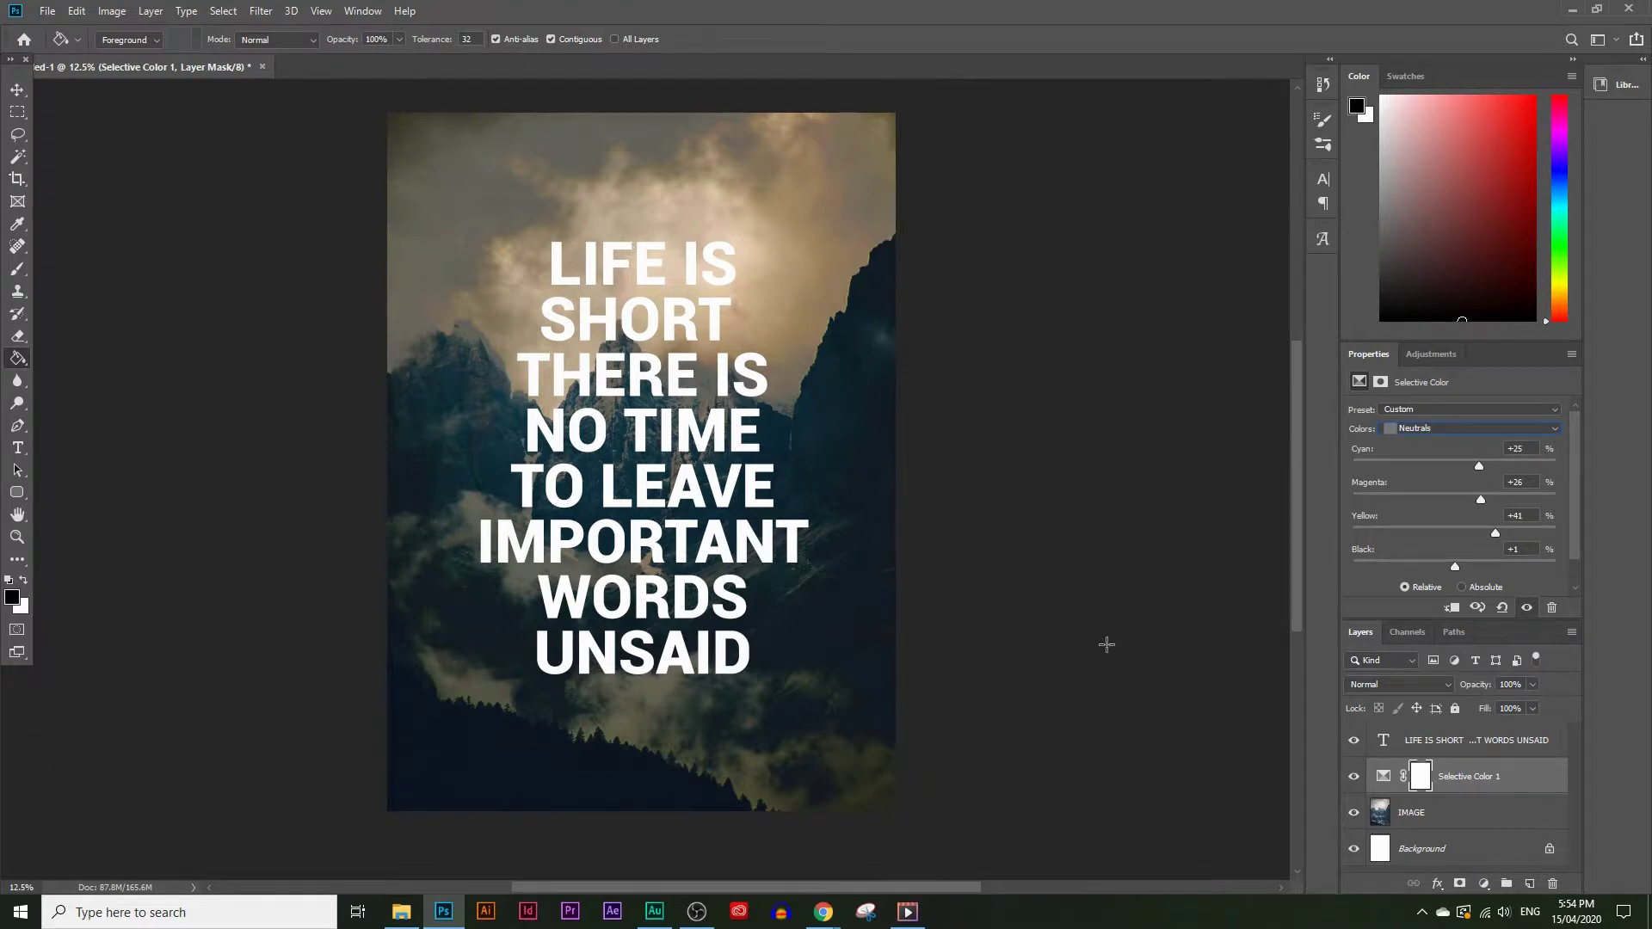
# Step: Apply a black Multiply drop shadow to the quote text with 29% opacity, 90° angle, 38 px distance, 11% spread and 121 px size
pyautogui.click(1441, 741)
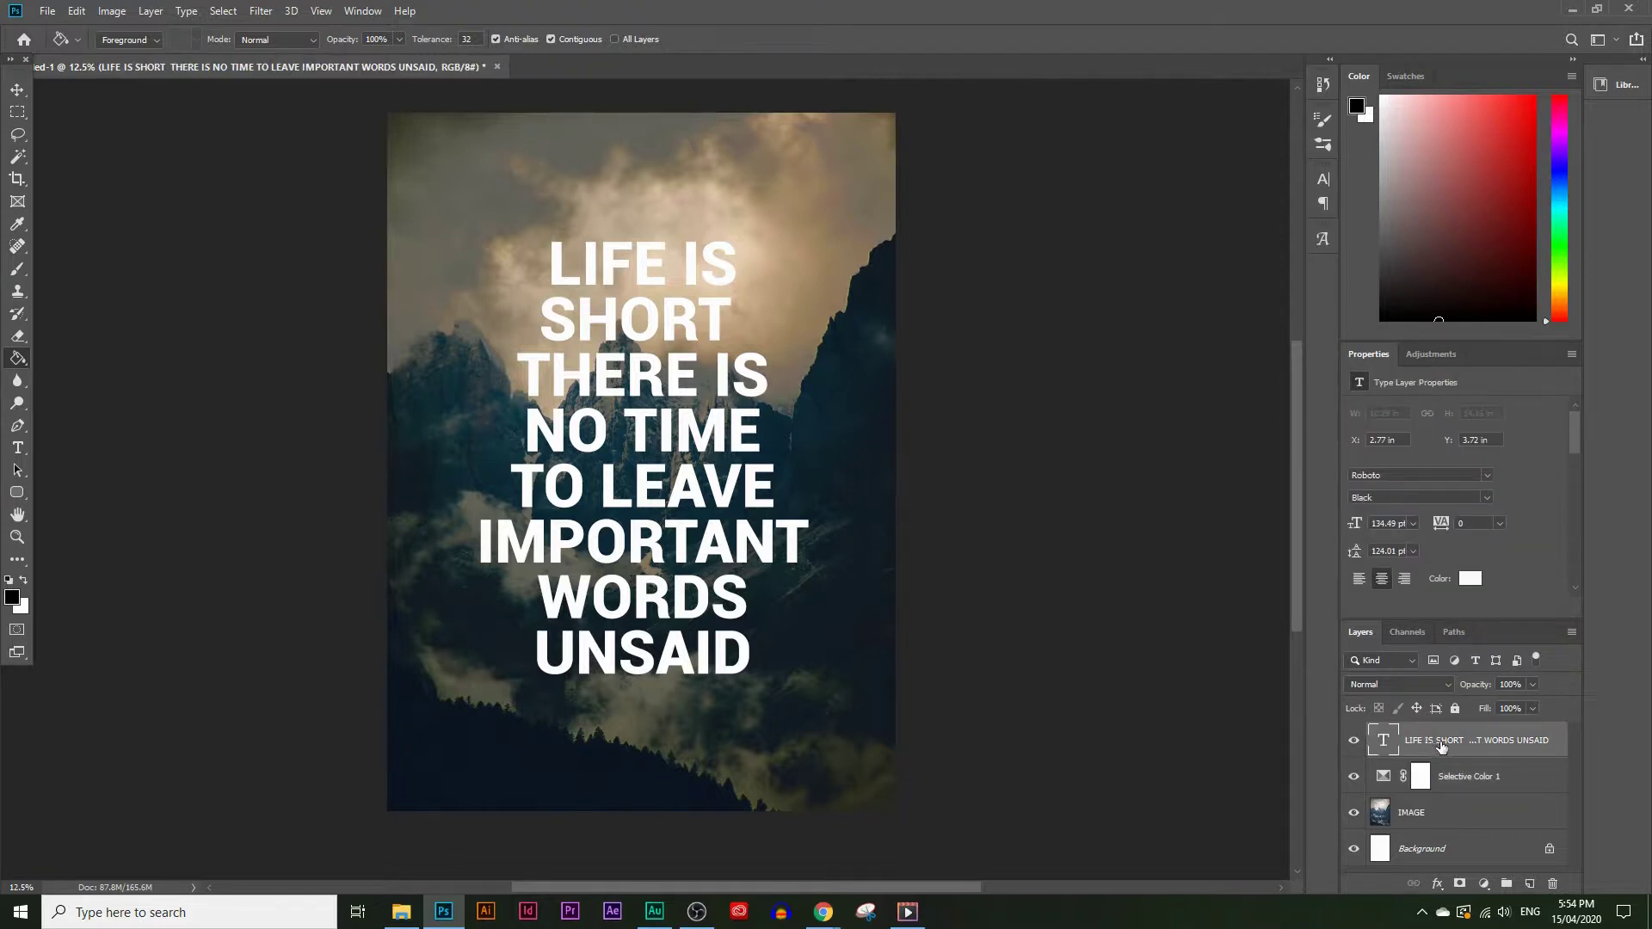
pyautogui.click(151, 12)
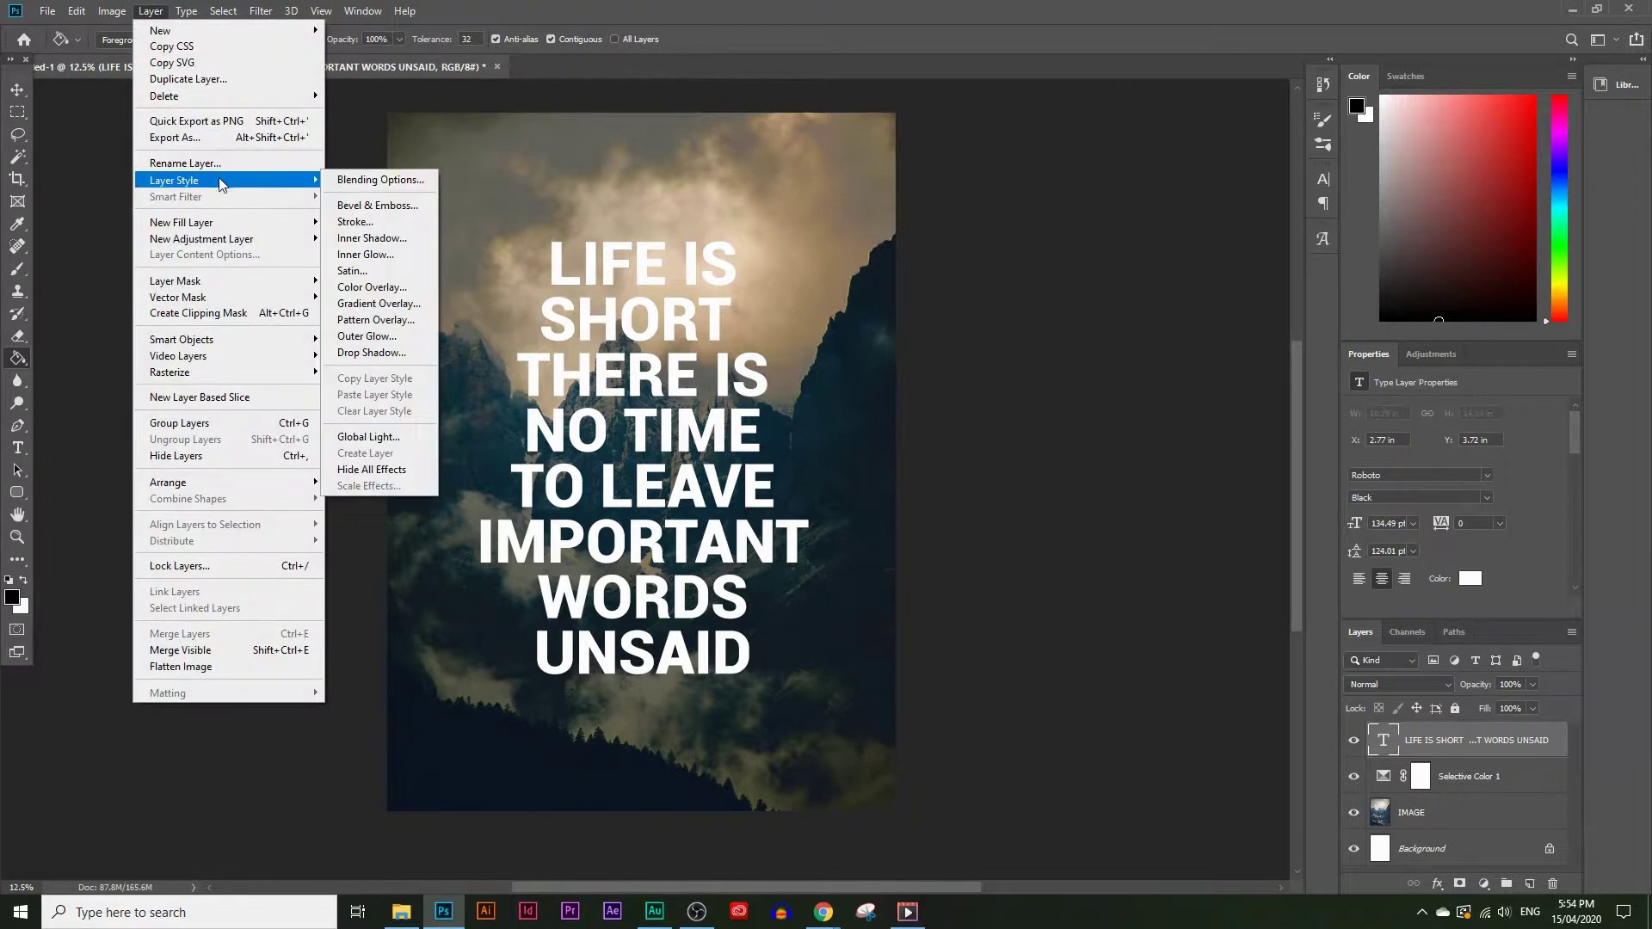
pyautogui.moveTo(274, 186)
pyautogui.click(362, 354)
pyautogui.moveTo(781, 390); pyautogui.dragTo(1141, 387)
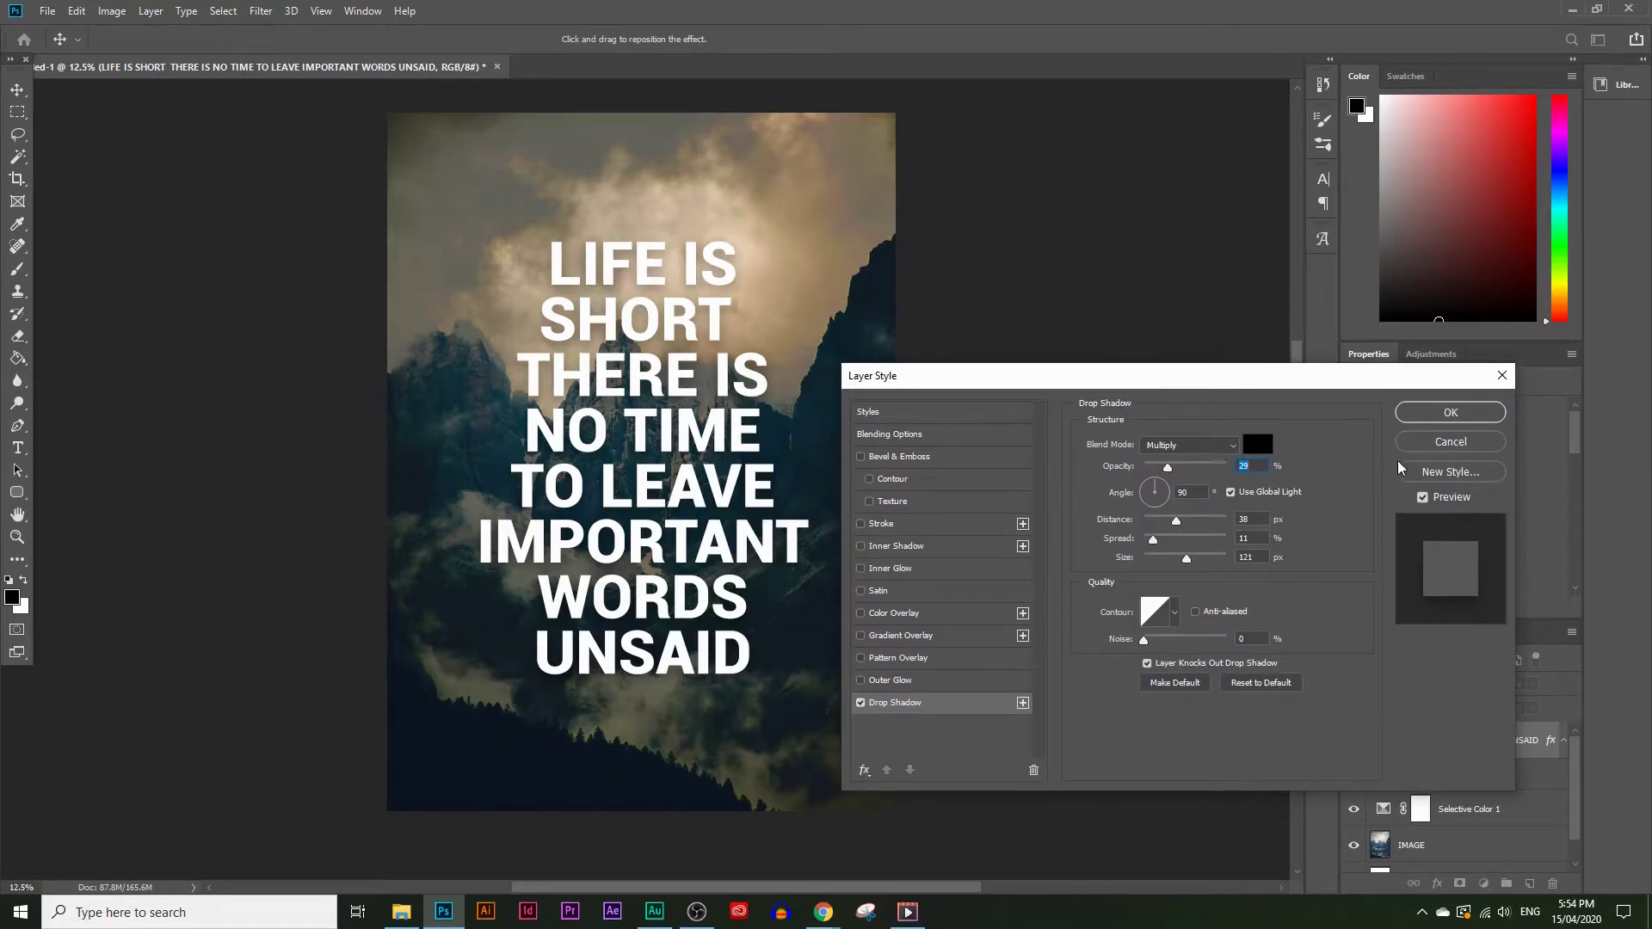
pyautogui.click(1430, 415)
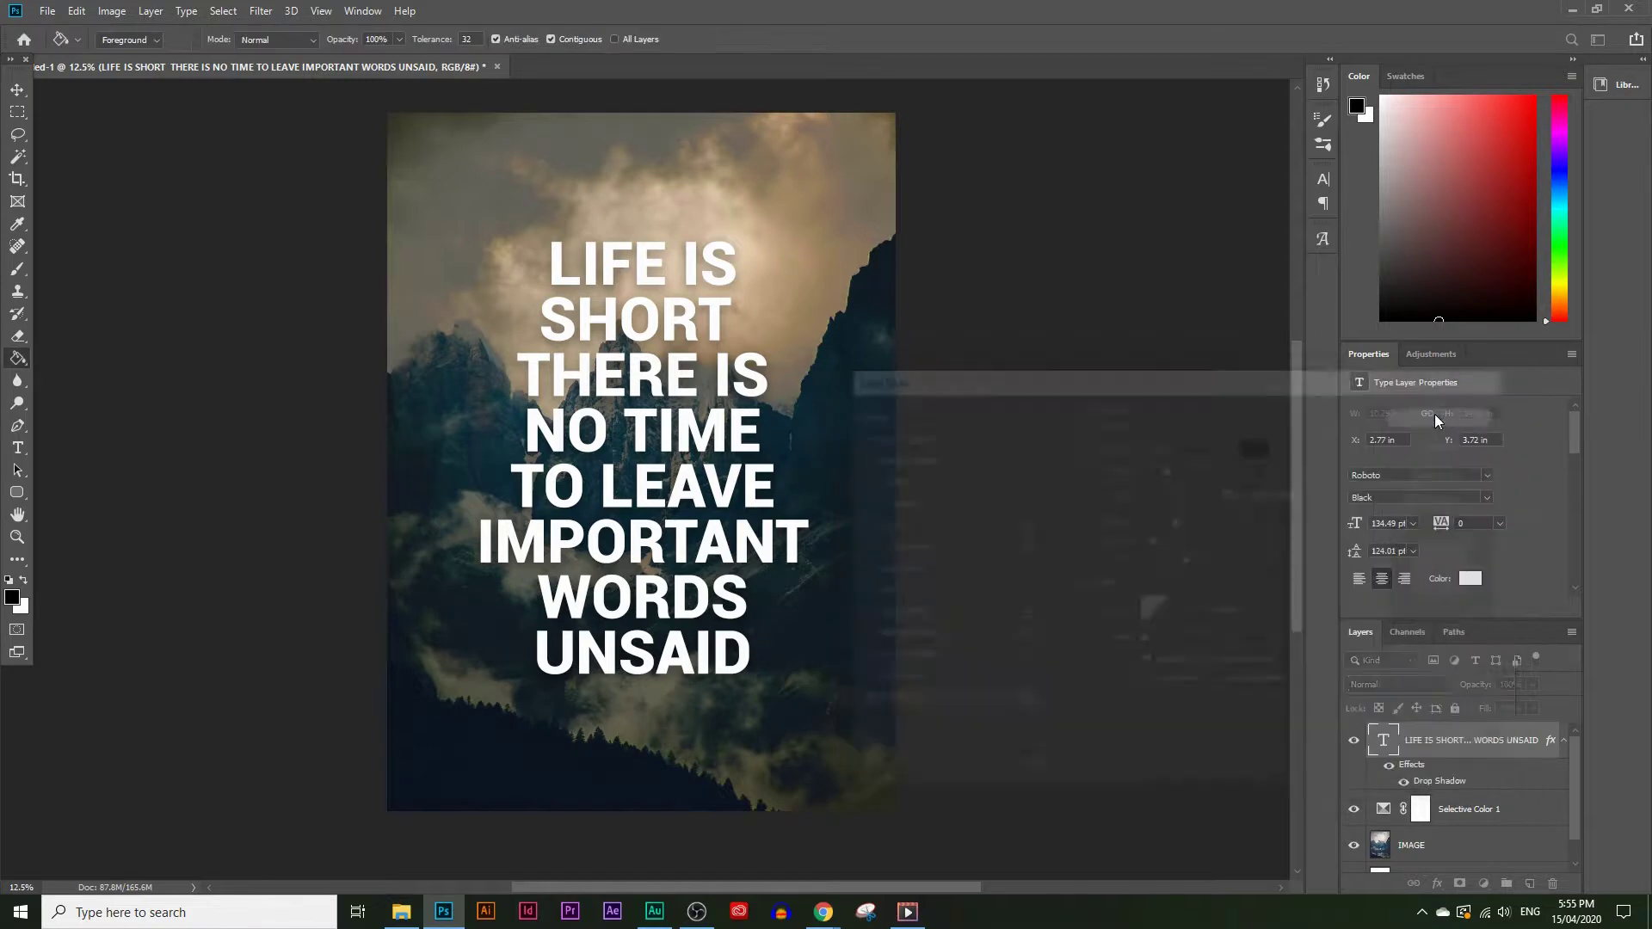
# Step: Compare the quote text with and without its drop shadow by toggling the layer effects' visibility, leaving them shown
pyautogui.click(1389, 767)
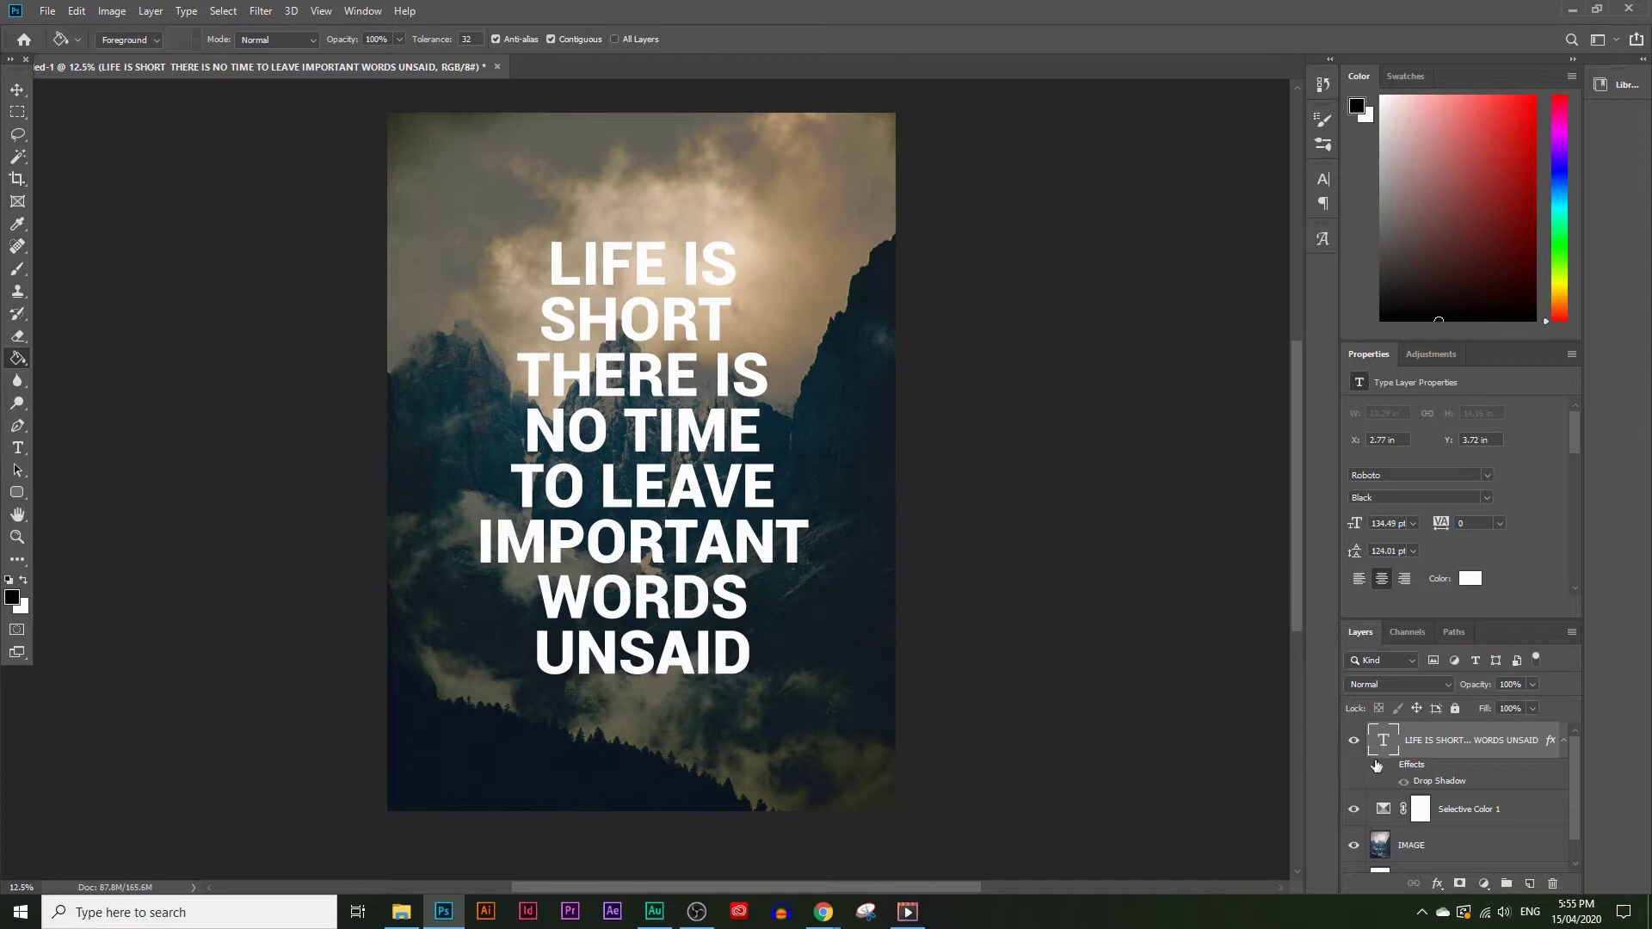
pyautogui.click(1389, 768)
pyautogui.click(1389, 770)
pyautogui.click(1390, 773)
pyautogui.click(1390, 773)
pyautogui.click(1390, 773)
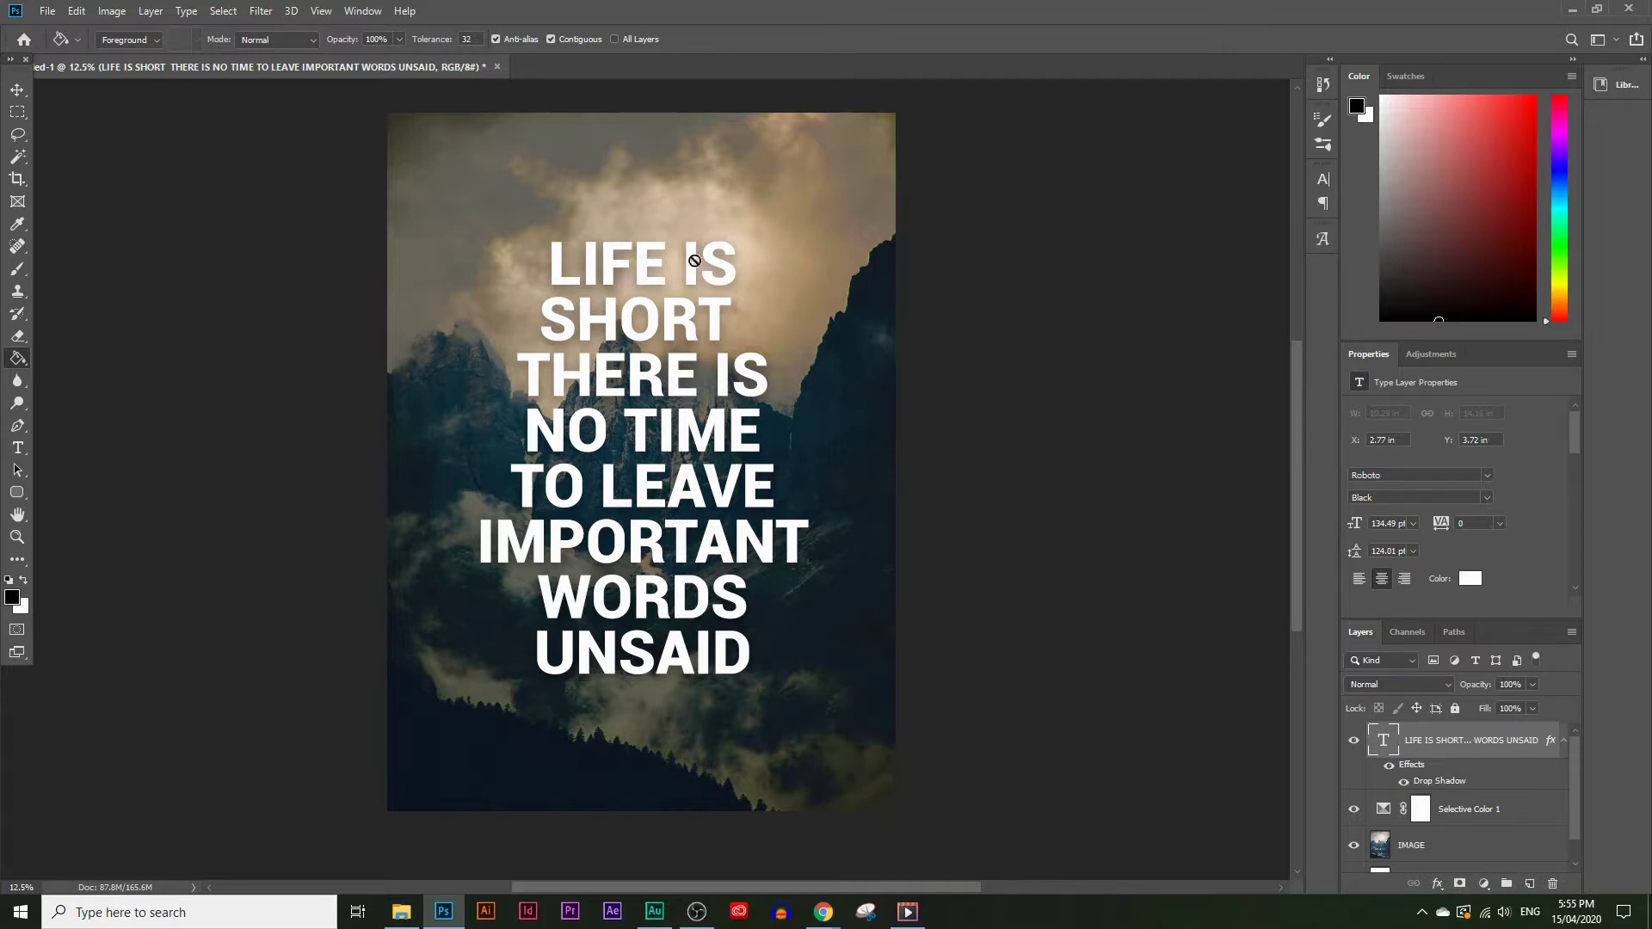
pyautogui.doubleClick(1435, 782)
pyautogui.moveTo(1346, 376); pyautogui.dragTo(1078, 341)
pyautogui.click(1222, 402)
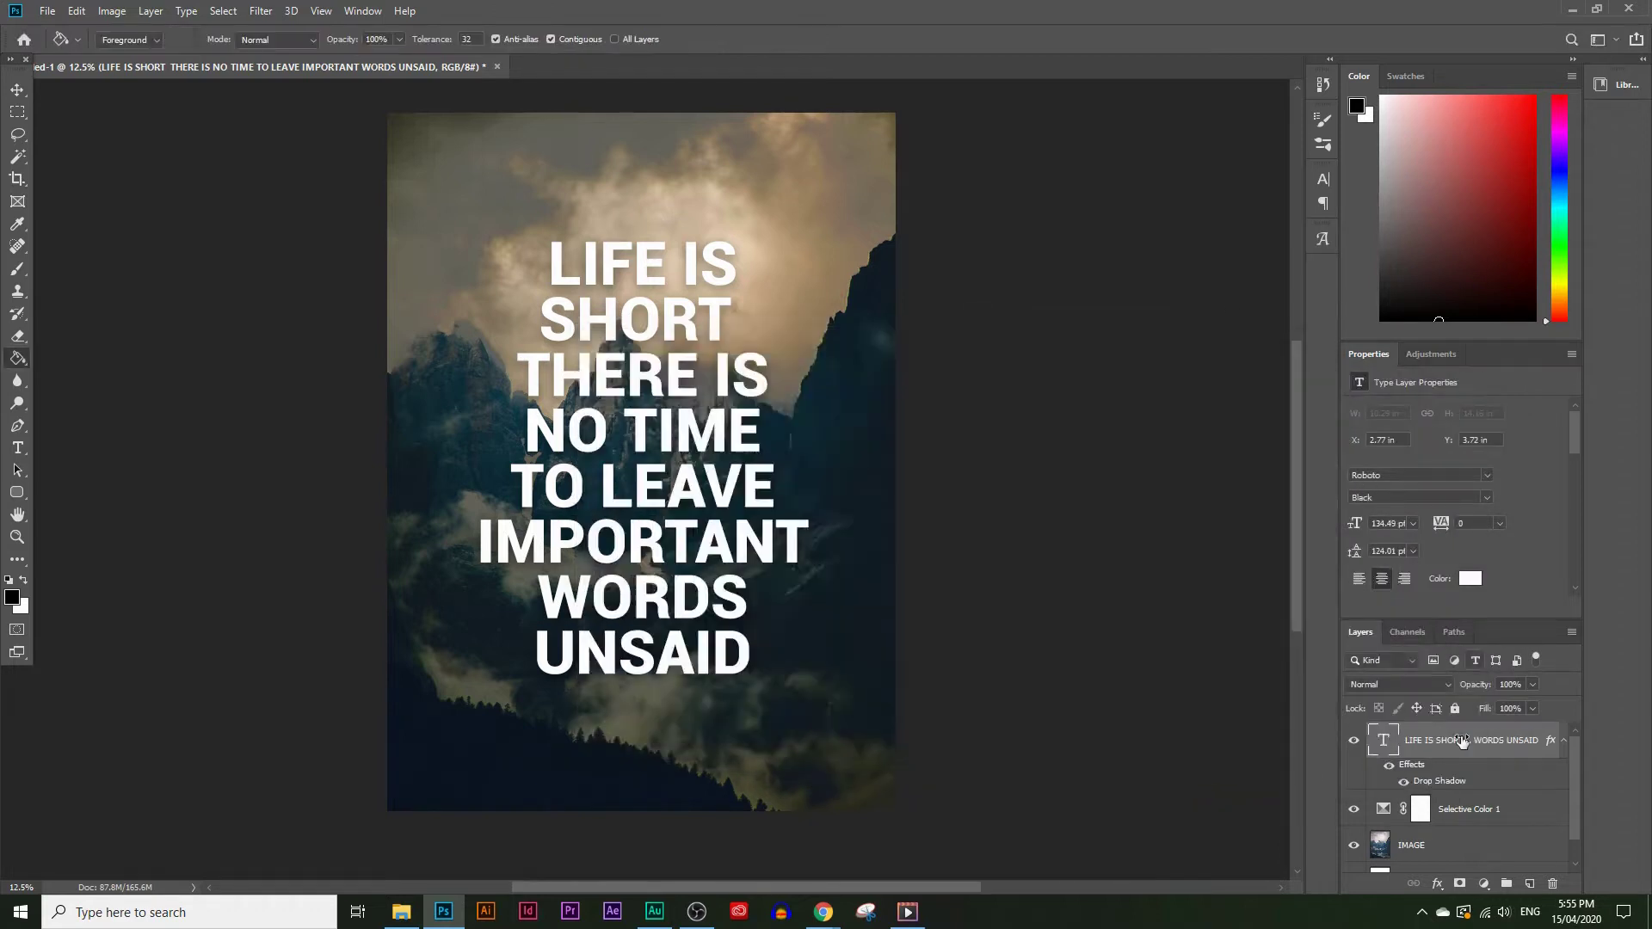
# Step: Rework the quote text's drop shadow to 24% opacity, 28 px distance, 15% spread and 46 px size
pyautogui.doubleClick(1443, 782)
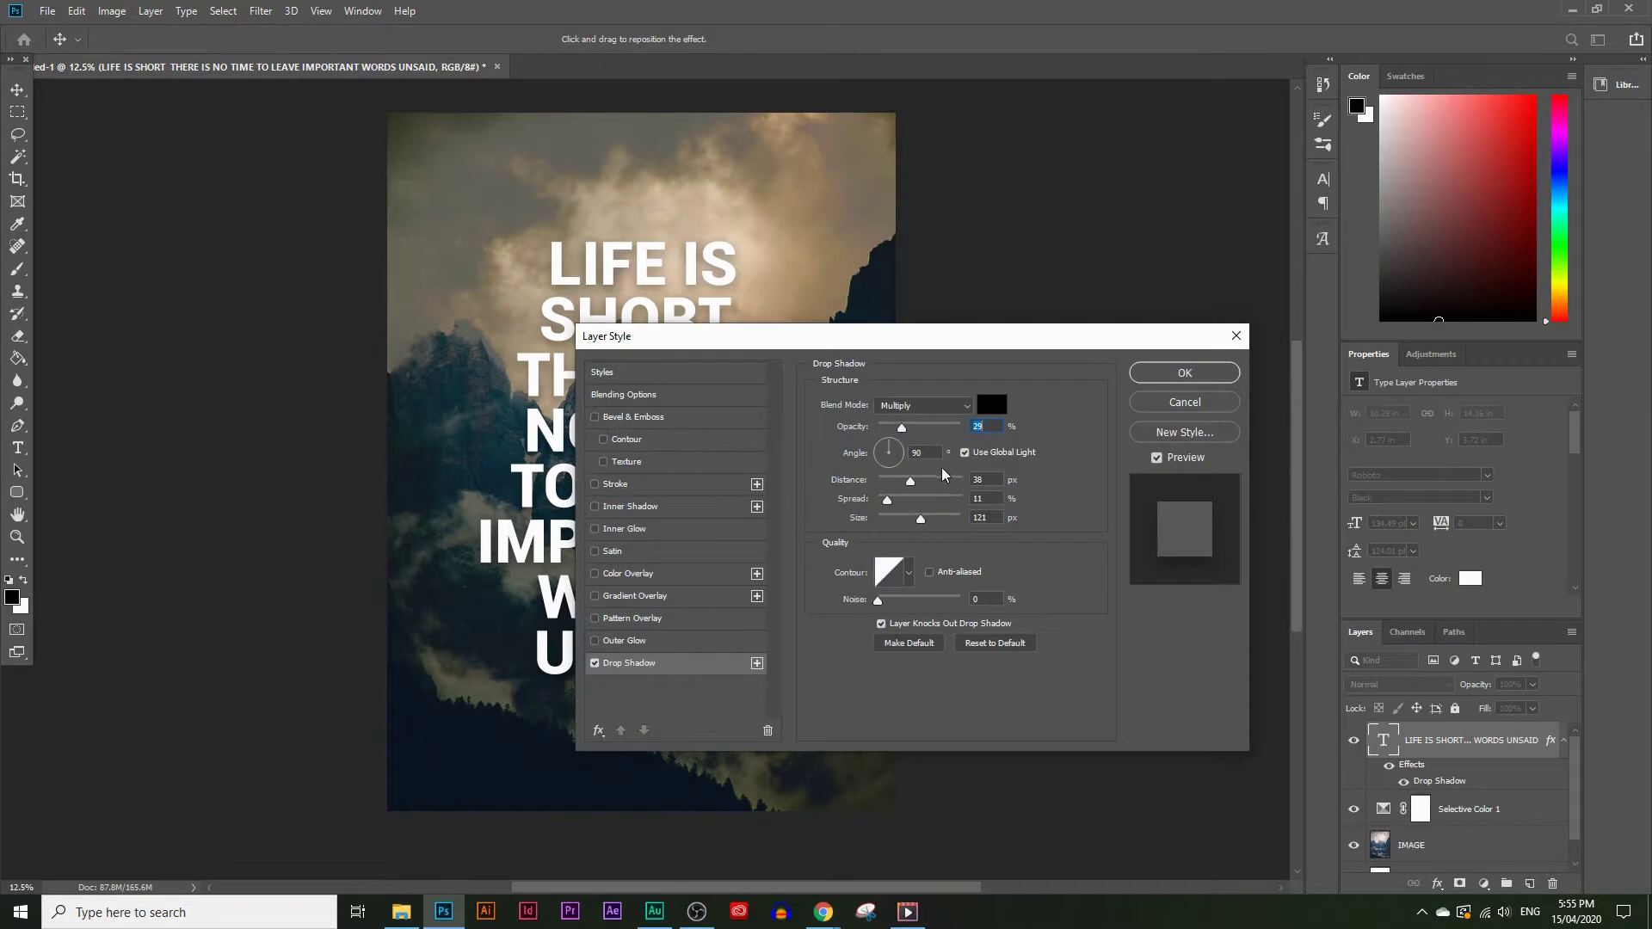
pyautogui.moveTo(1036, 340); pyautogui.dragTo(1211, 287)
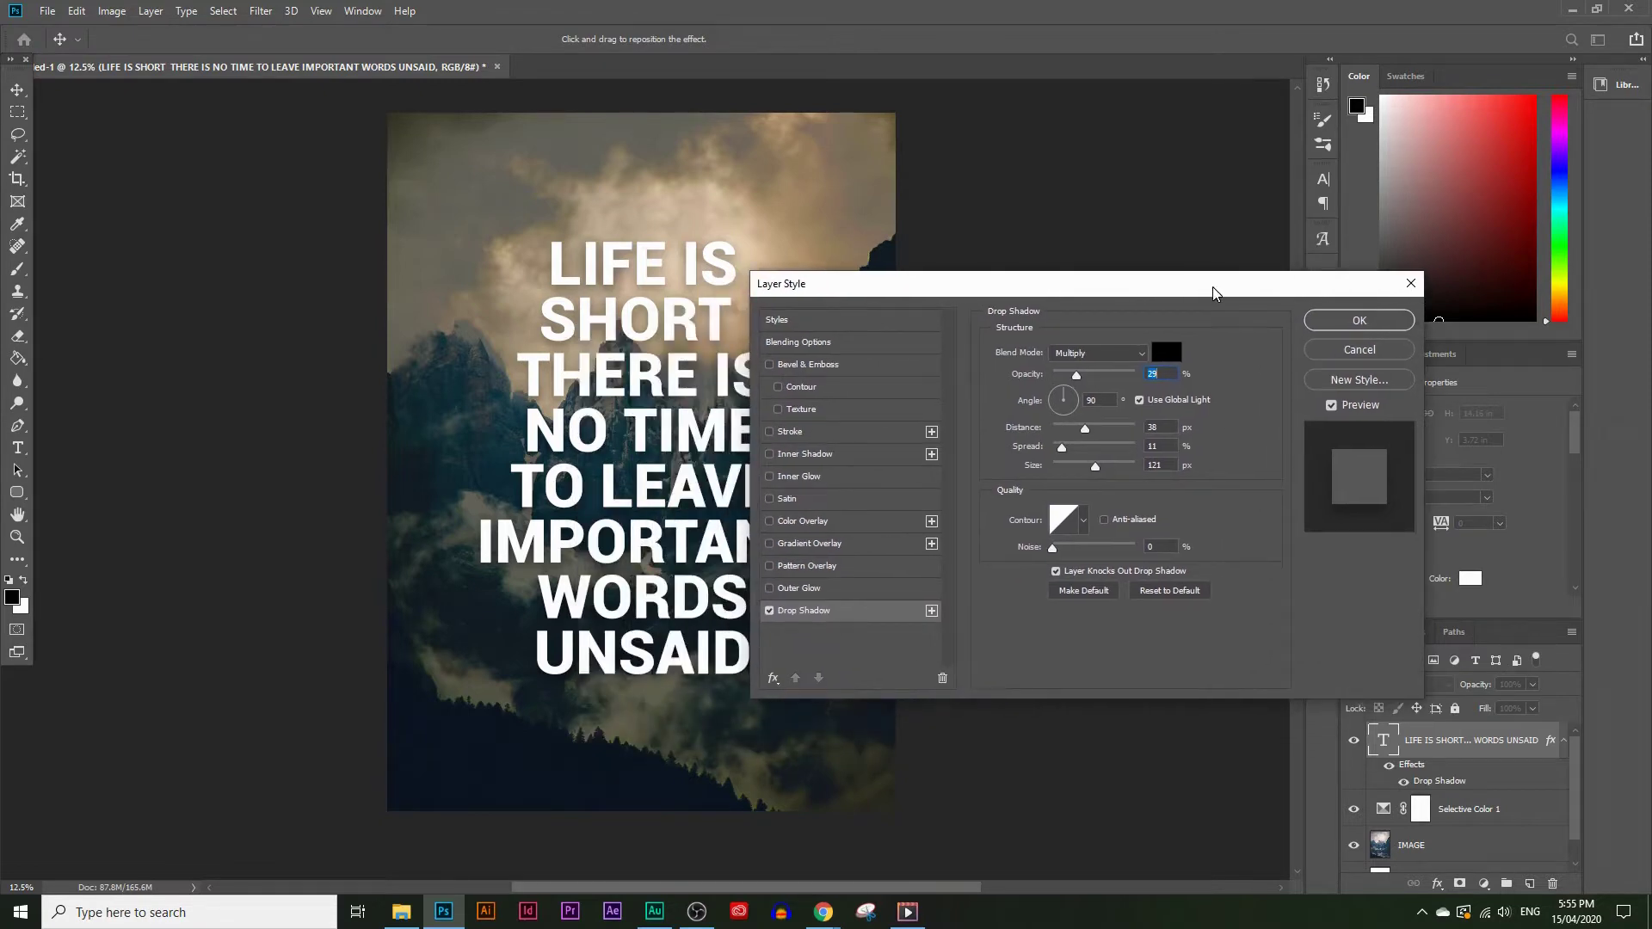
pyautogui.moveTo(1004, 299); pyautogui.dragTo(1053, 282)
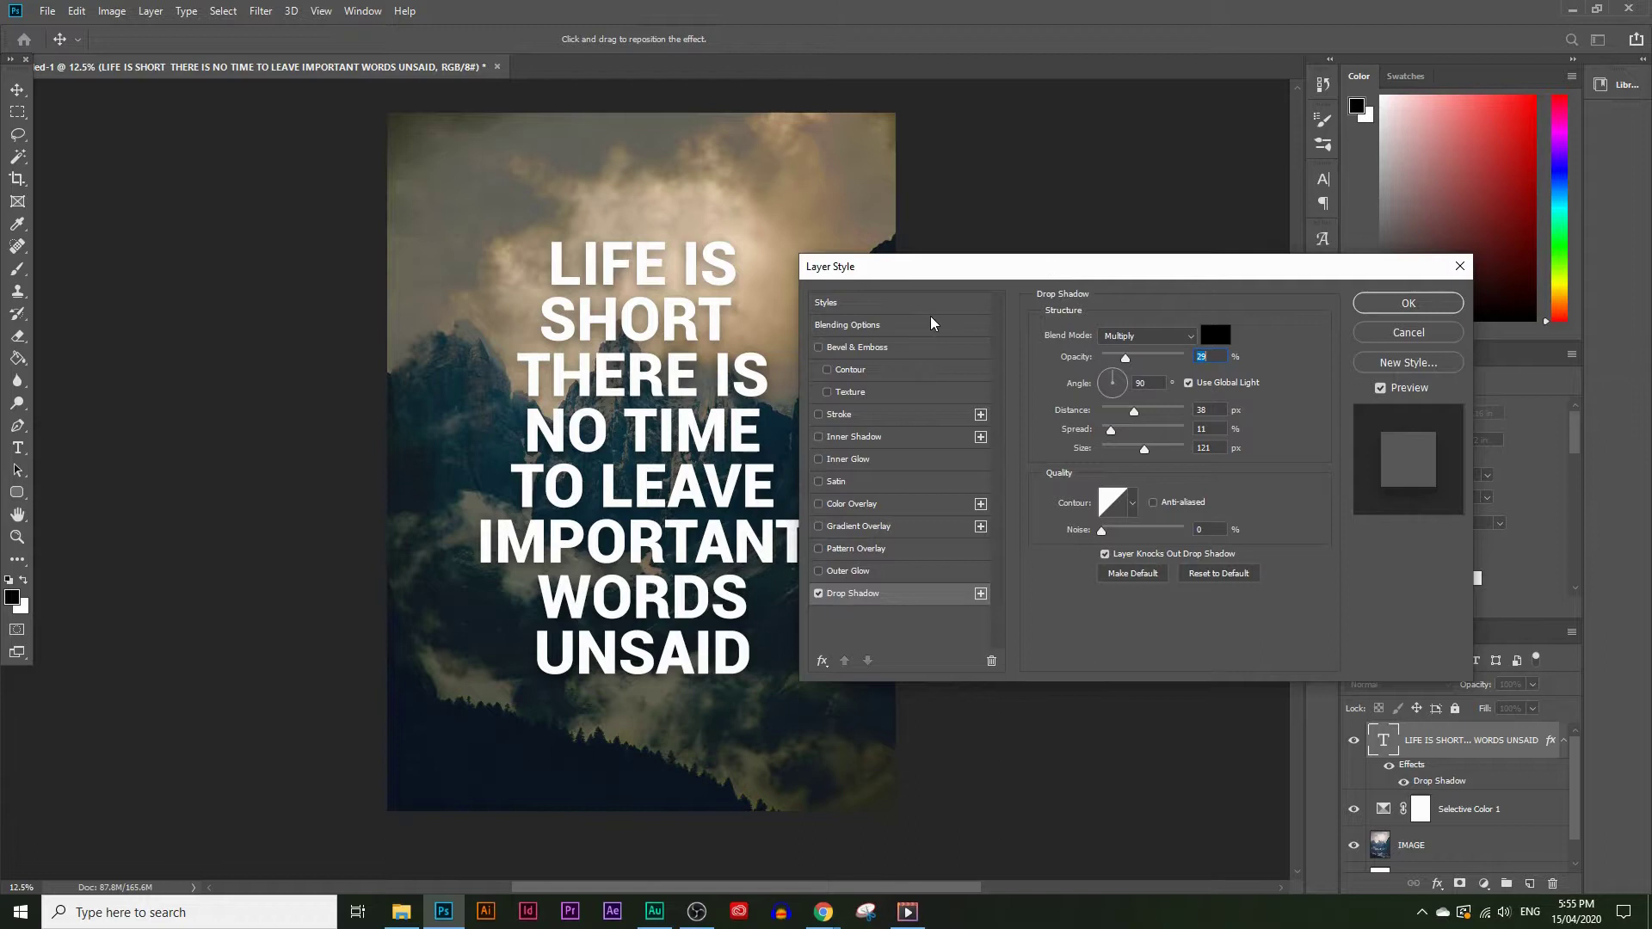
pyautogui.moveTo(1136, 416)
pyautogui.mouseDown()
pyautogui.moveTo(1153, 415)
pyautogui.moveTo(1129, 414)
pyautogui.mouseUp()
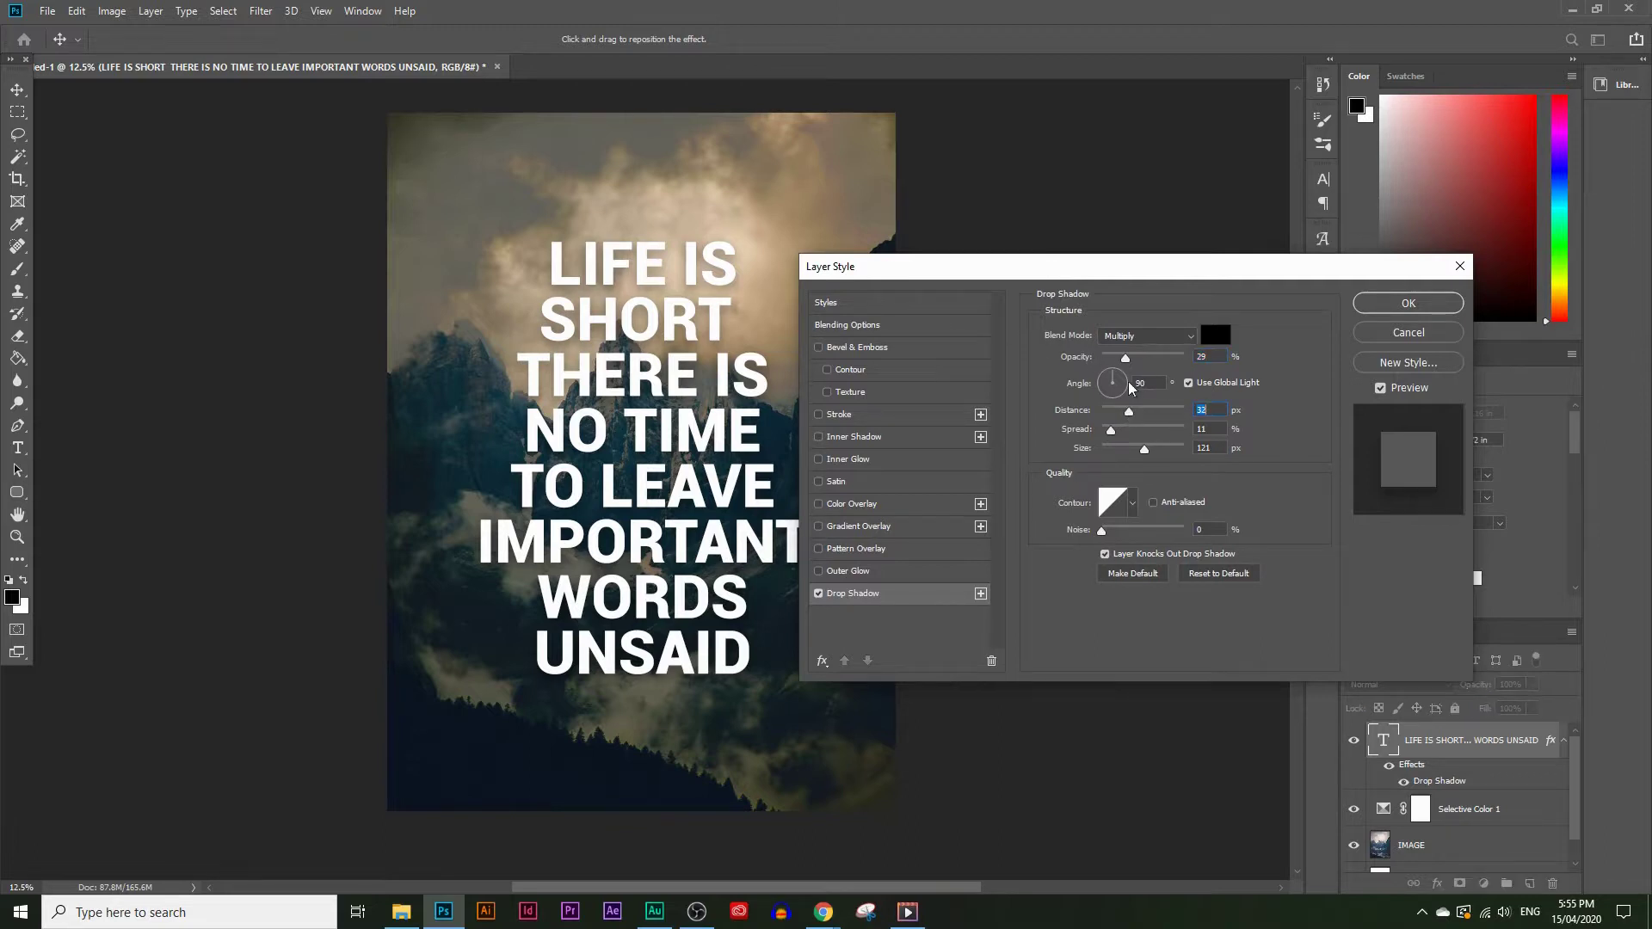
pyautogui.moveTo(1125, 358); pyautogui.dragTo(1160, 359)
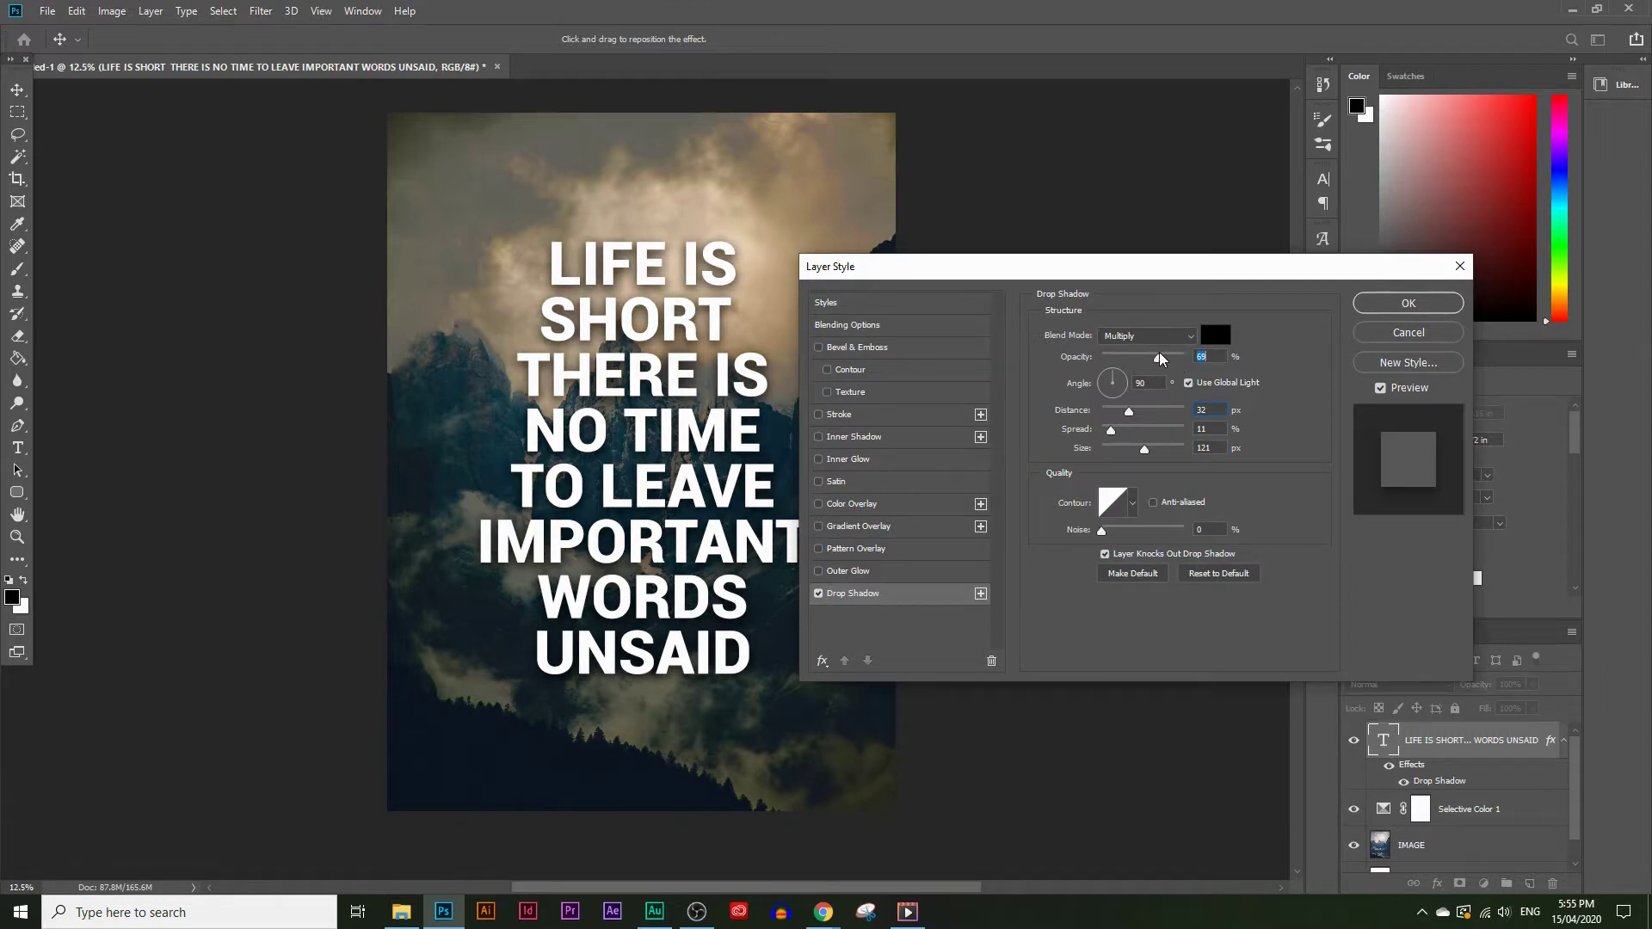
pyautogui.moveTo(1130, 413); pyautogui.dragTo(1123, 455)
pyautogui.moveTo(1159, 359); pyautogui.dragTo(1138, 416)
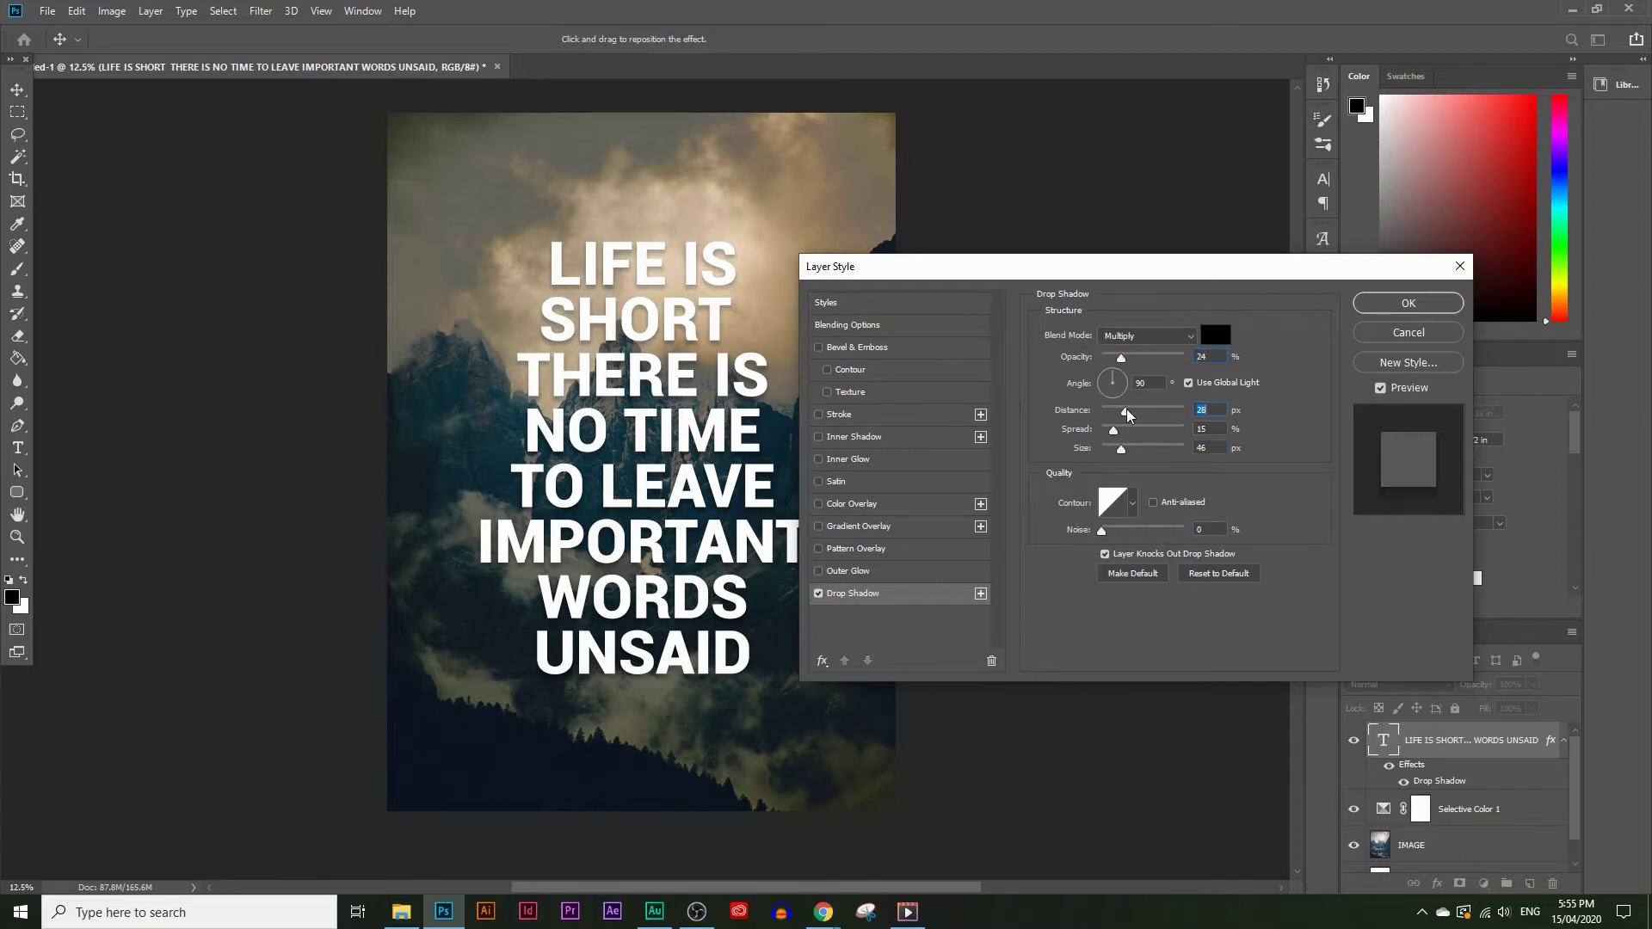
# Step: Fine-tune the drop shadow's spread and opacity slightly and apply the layer style to the quote text
pyautogui.moveTo(1122, 425); pyautogui.dragTo(1116, 428)
pyautogui.moveTo(1123, 434); pyautogui.dragTo(1127, 434)
pyautogui.moveTo(1126, 363); pyautogui.dragTo(1124, 366)
pyautogui.click(1411, 305)
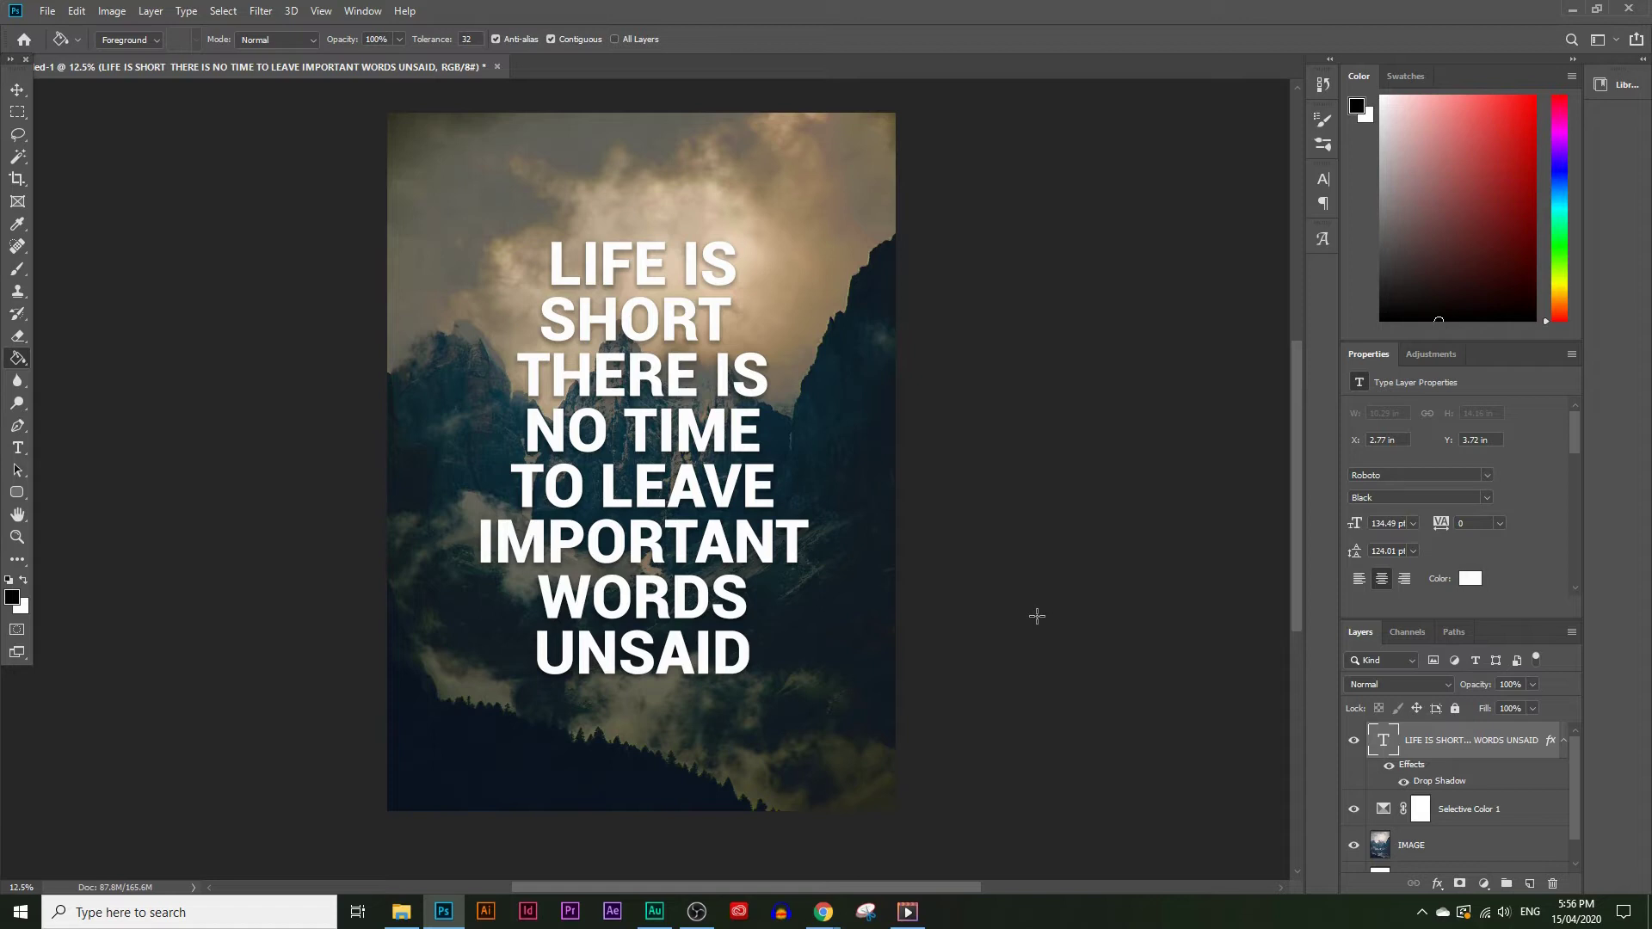
# Step: Review the file formats available for saving the poster under a new name, then close without saving
pyautogui.click(47, 12)
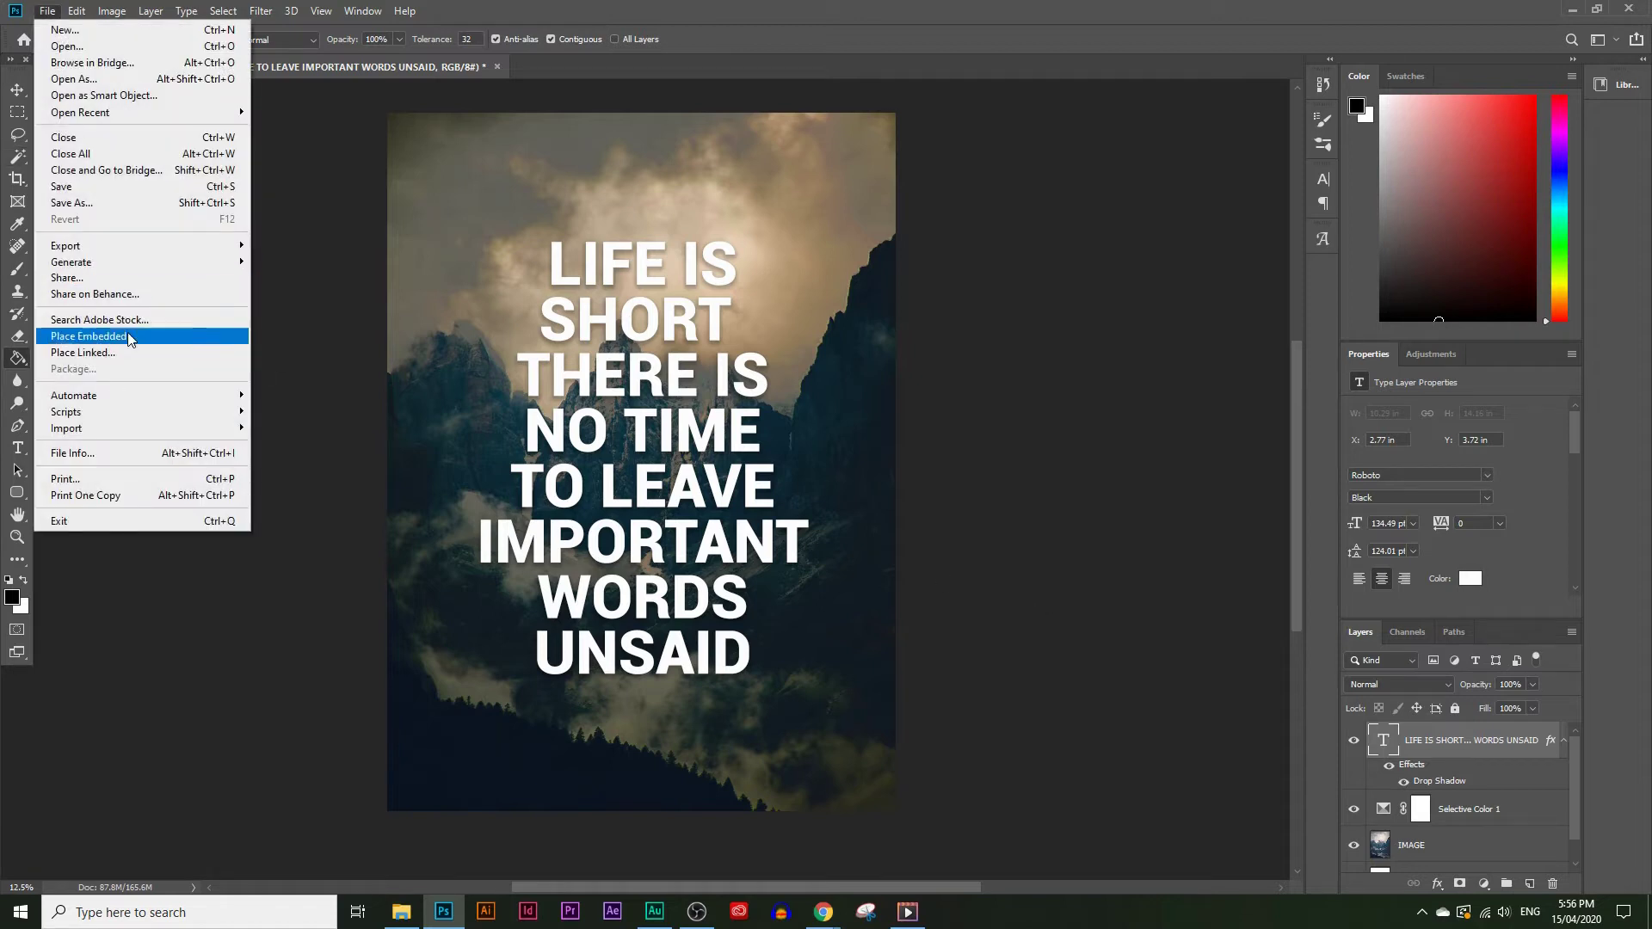
pyautogui.click(136, 201)
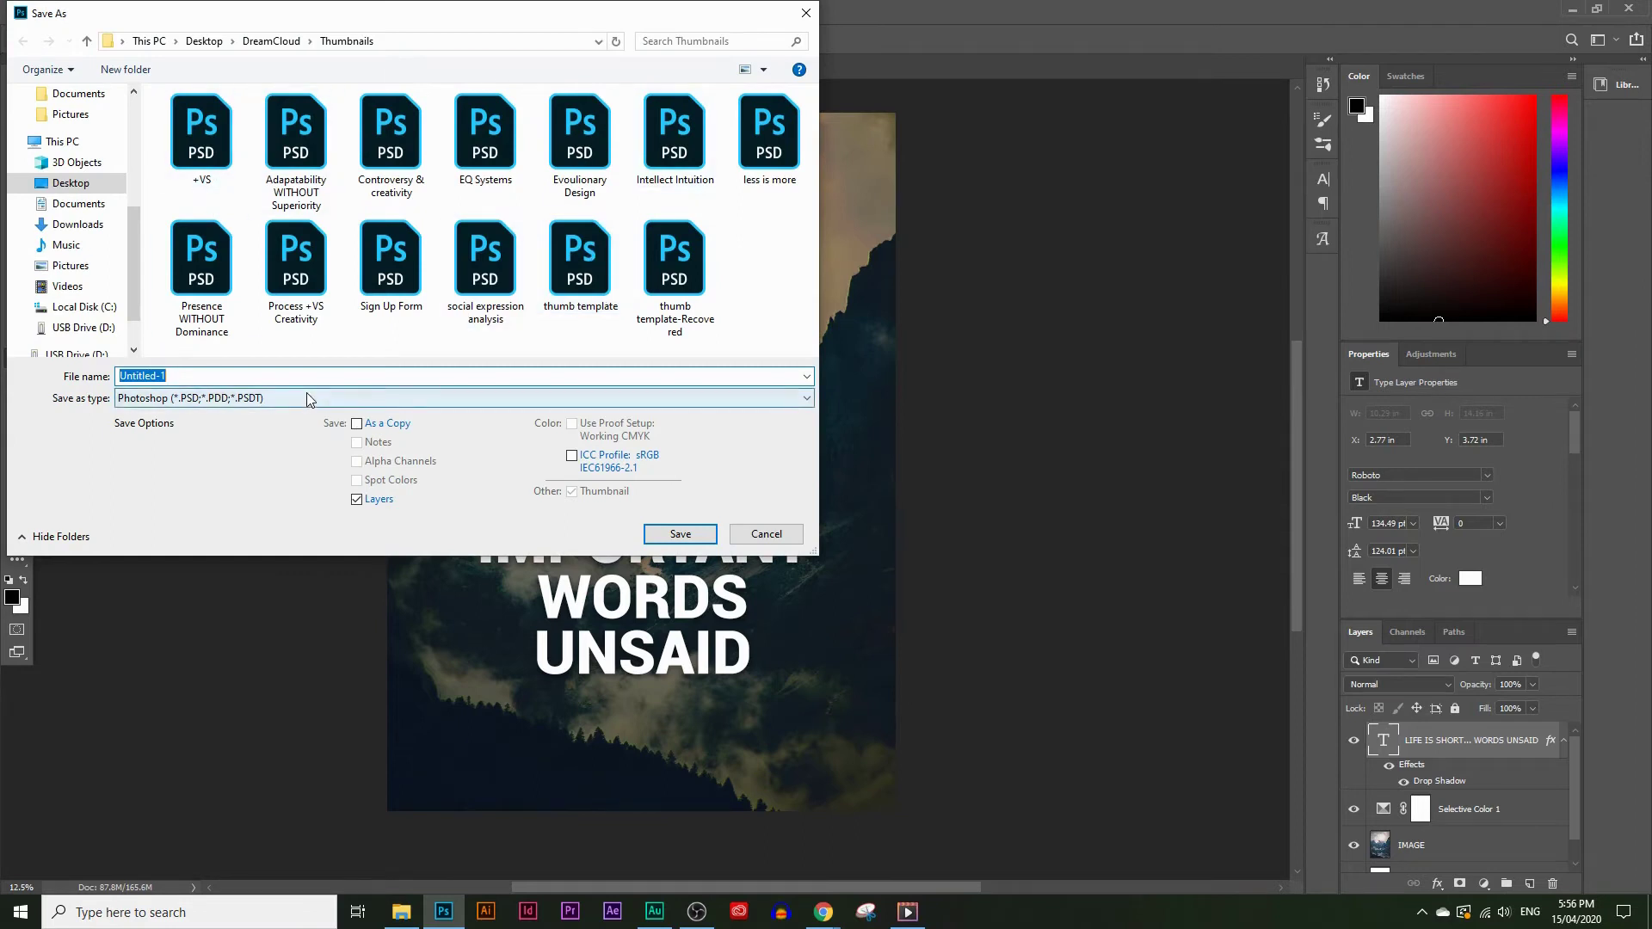
pyautogui.click(308, 398)
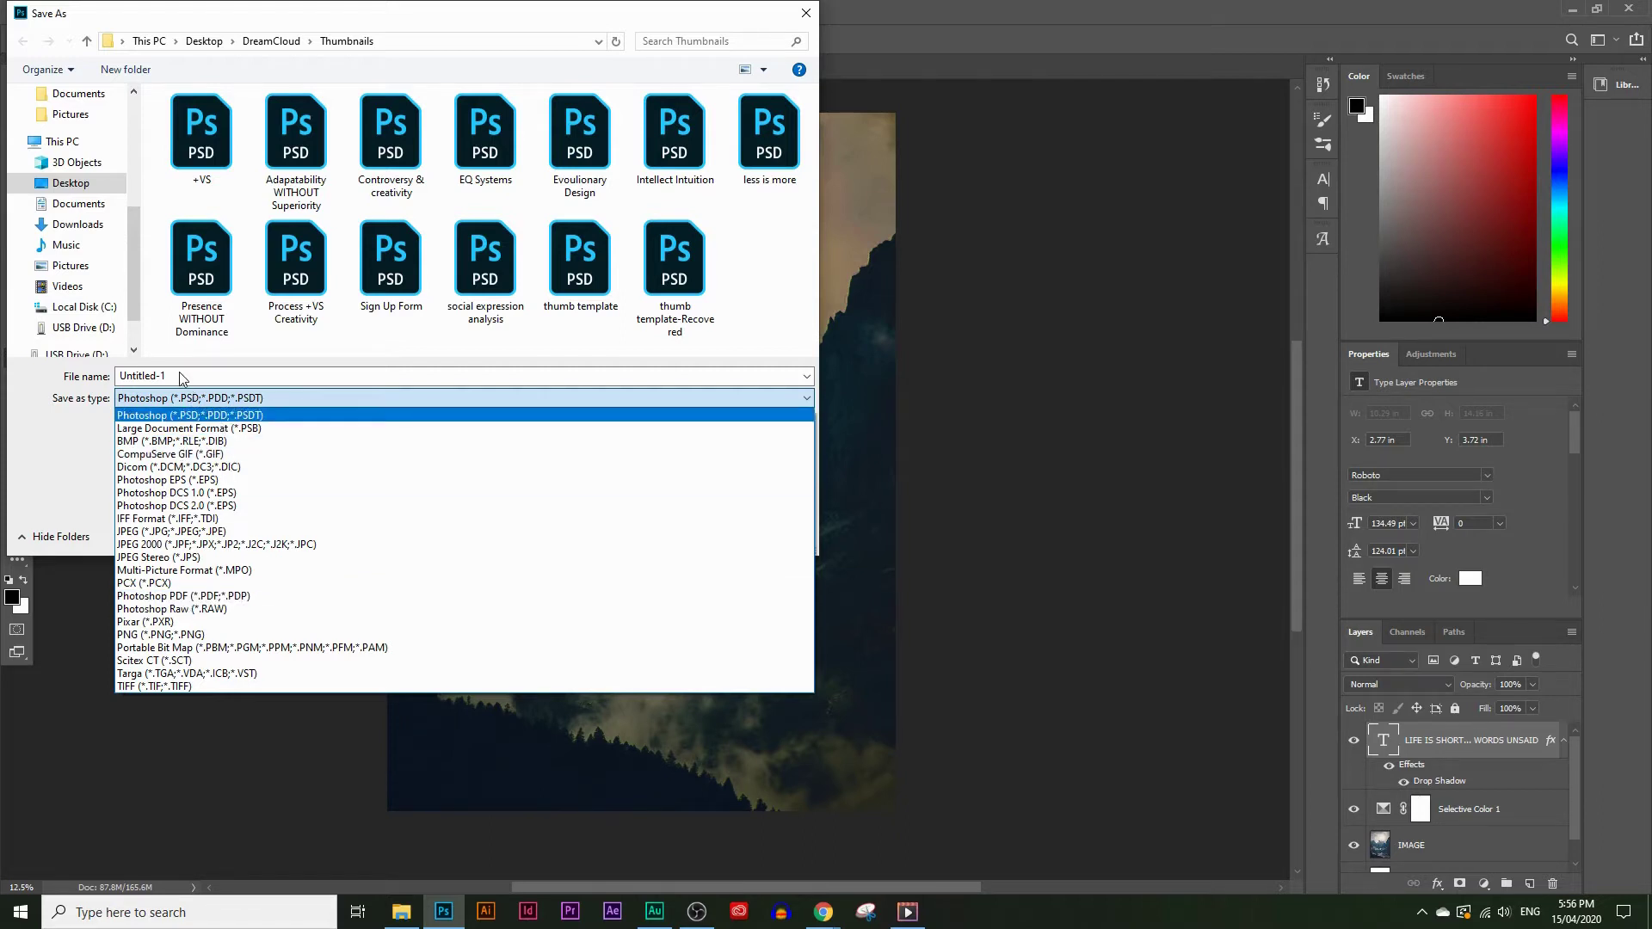
pyautogui.click(125, 379)
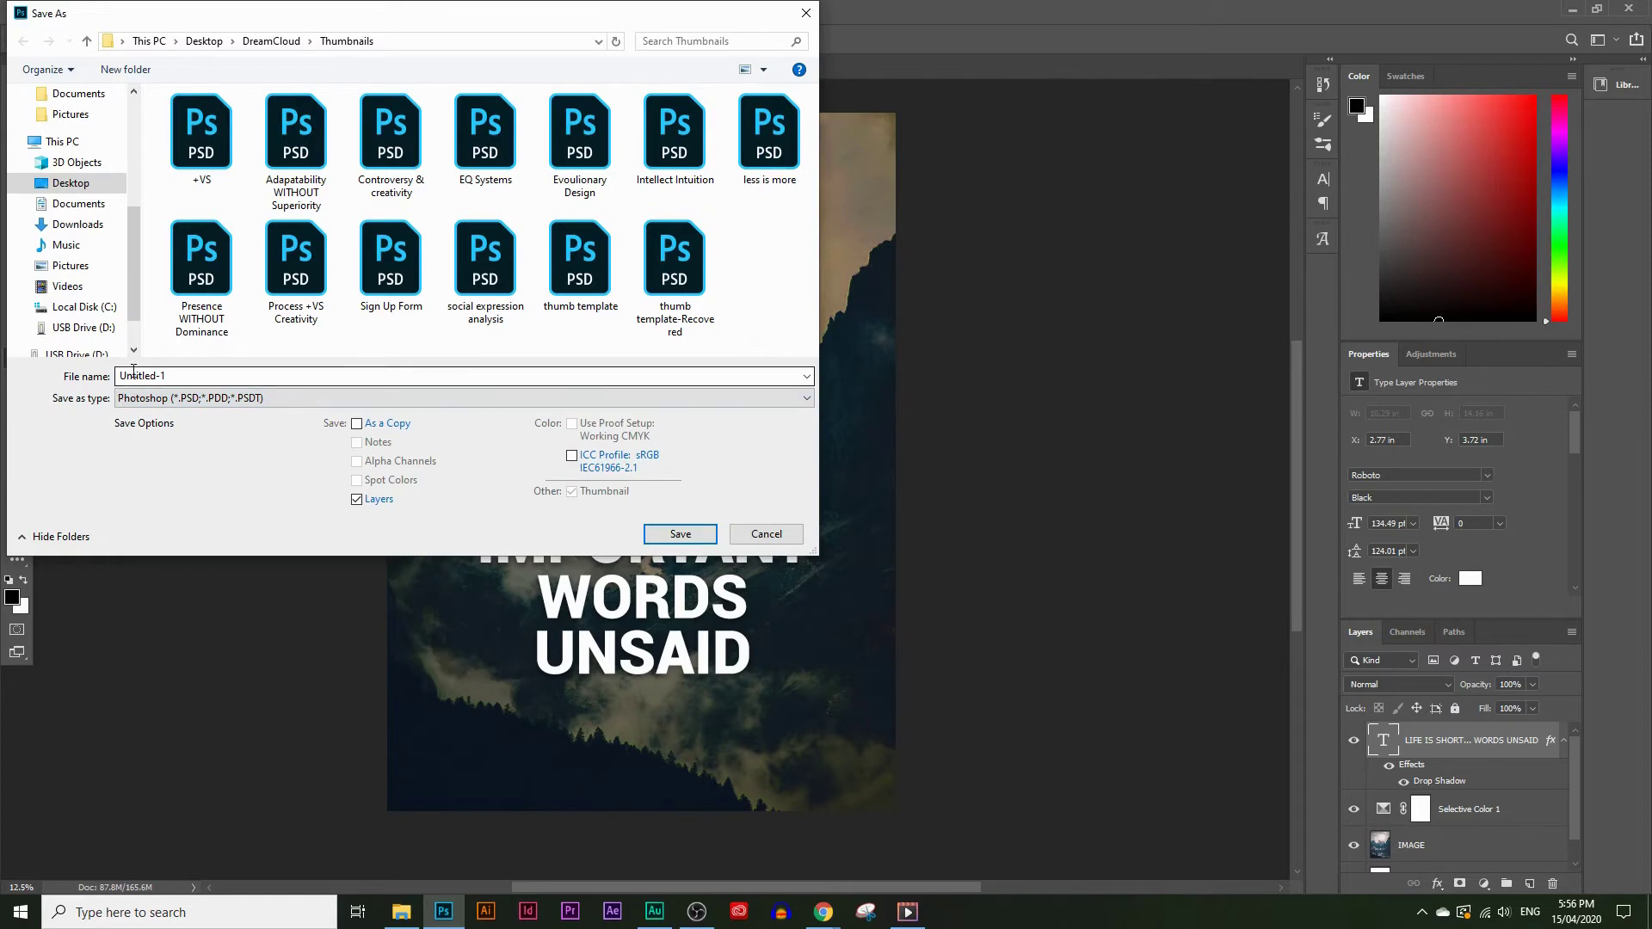
pyautogui.click(184, 397)
pyautogui.click(187, 401)
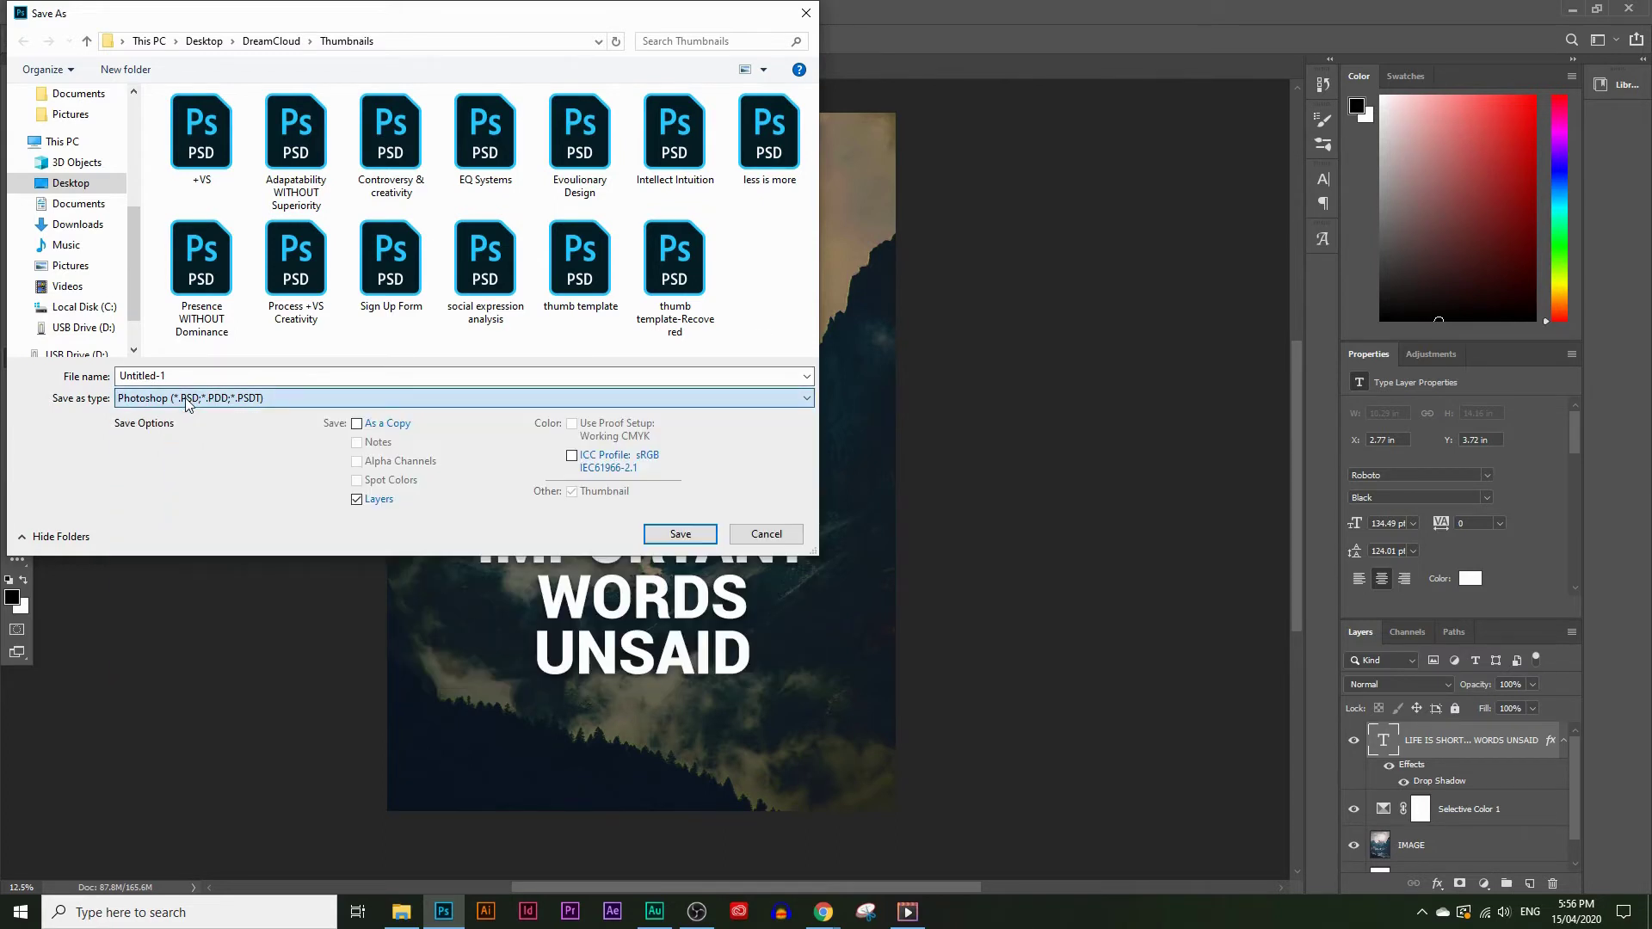
pyautogui.click(765, 537)
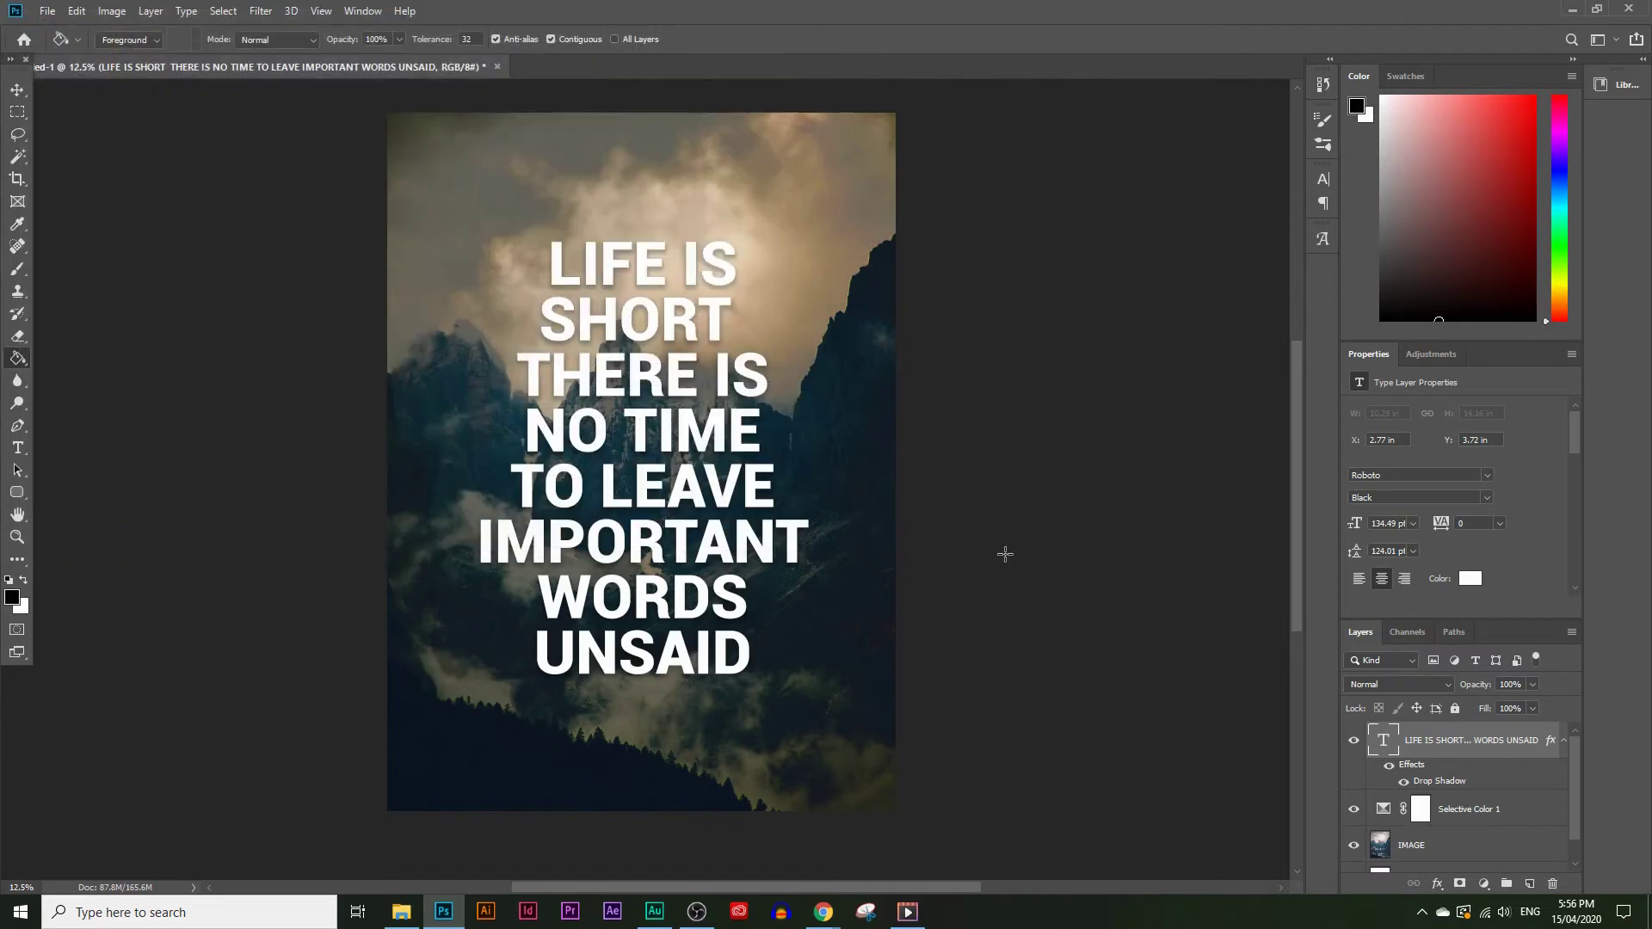